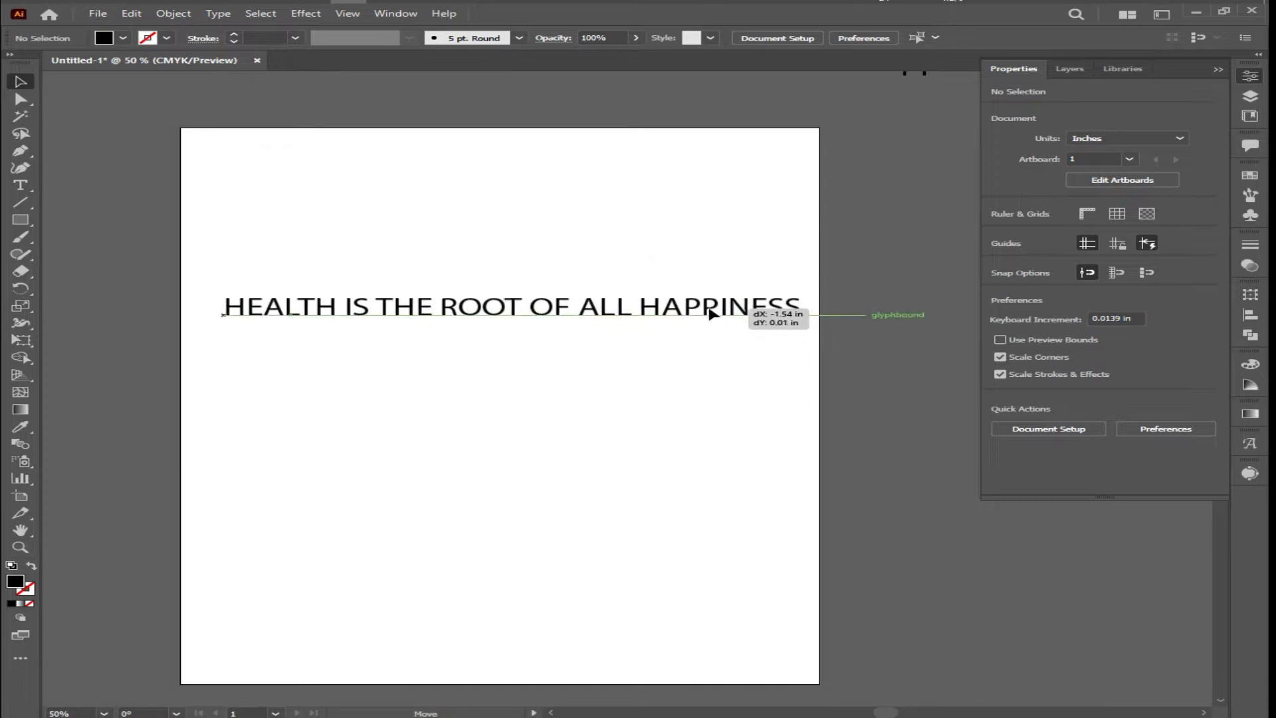
Step: Break the uppercase quote into four lines: HEALTH / IS THE ROOT / OF ALL / HAPPINESS
{"action": "double_click", "coordinate": [379, 316]}
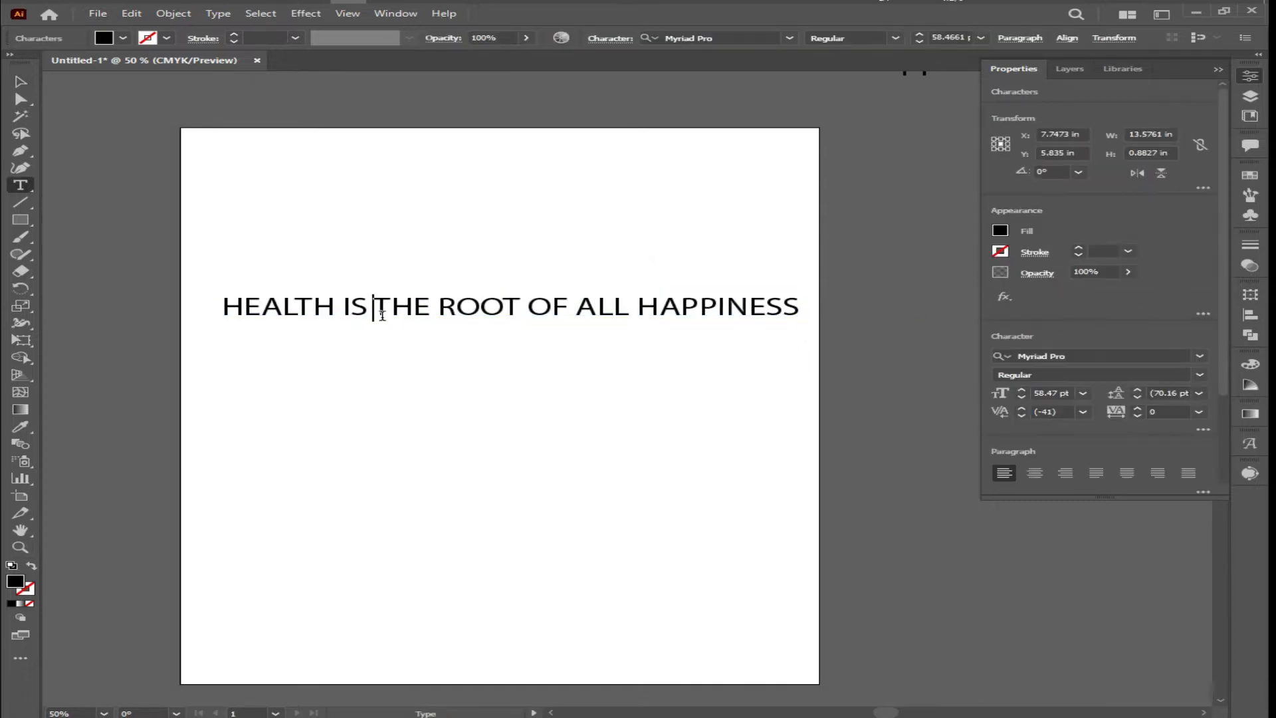
{"action": "key", "text": "BackSpace"}
{"action": "key", "text": "Return"}
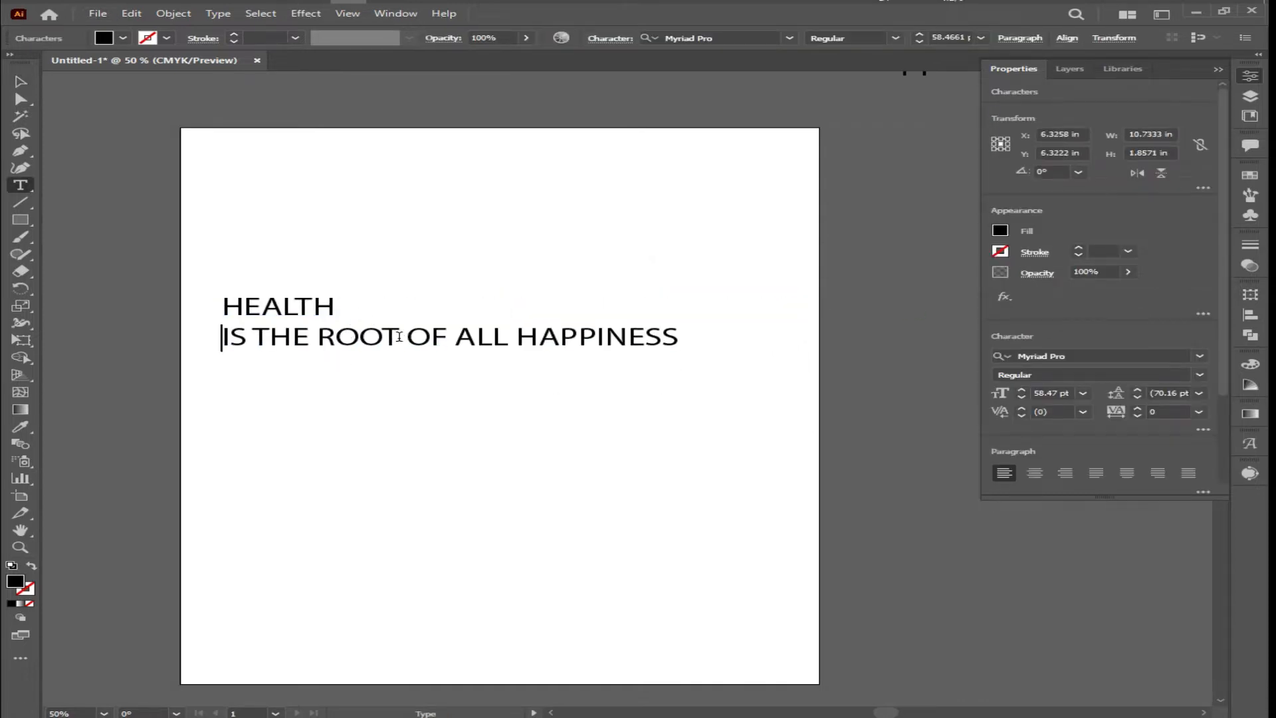
{"action": "key", "text": "Return"}
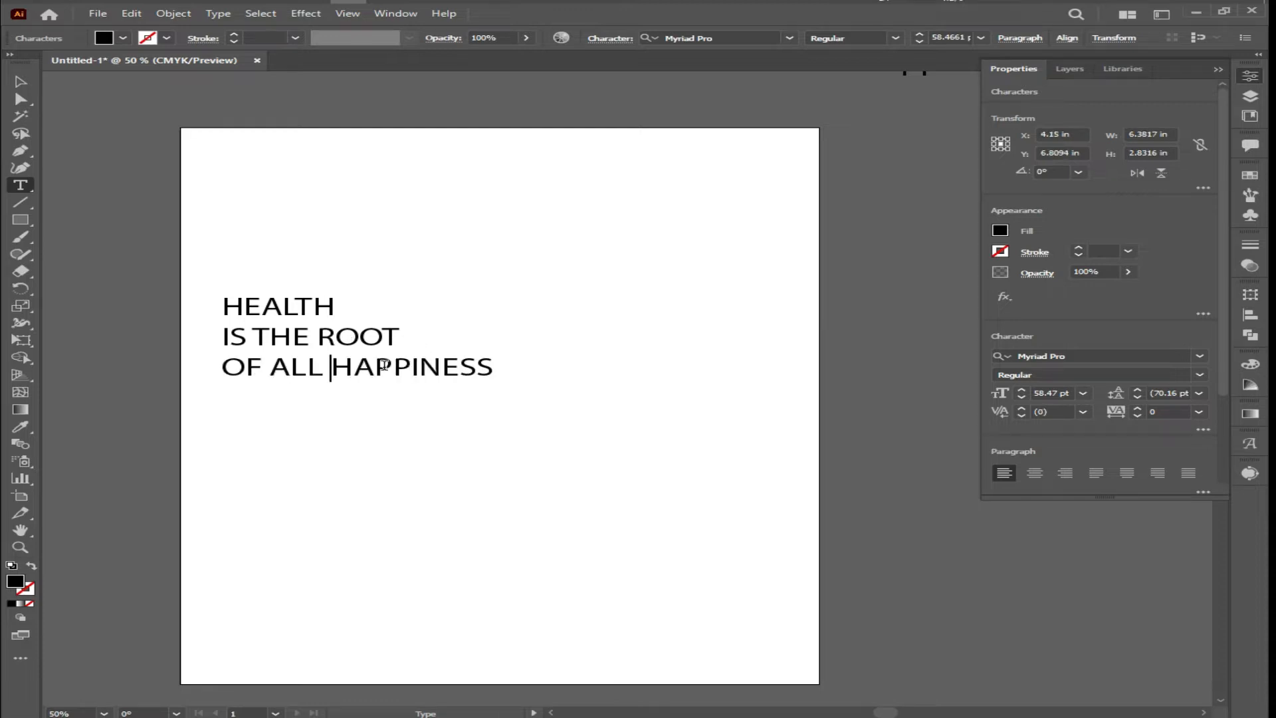
{"action": "key", "text": "Return"}
{"action": "key", "text": "Escape"}
Step: Scale the four-line quote to about 132.5 pt and position it in the upper middle of the artboard
{"action": "left_click_drag", "start_coordinate": [408, 416], "coordinate": [831, 524]}
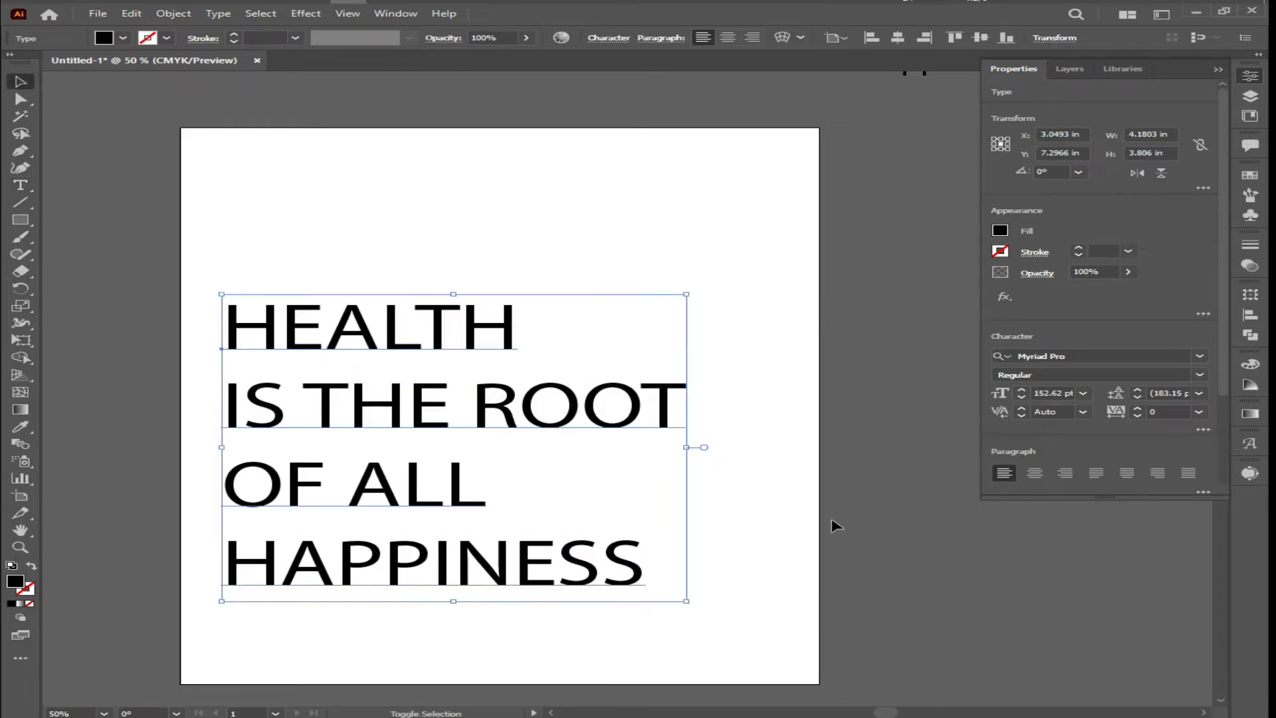
{"action": "left_click_drag", "start_coordinate": [598, 432], "coordinate": [643, 357]}
{"action": "left_click_drag", "start_coordinate": [733, 536], "coordinate": [673, 497]}
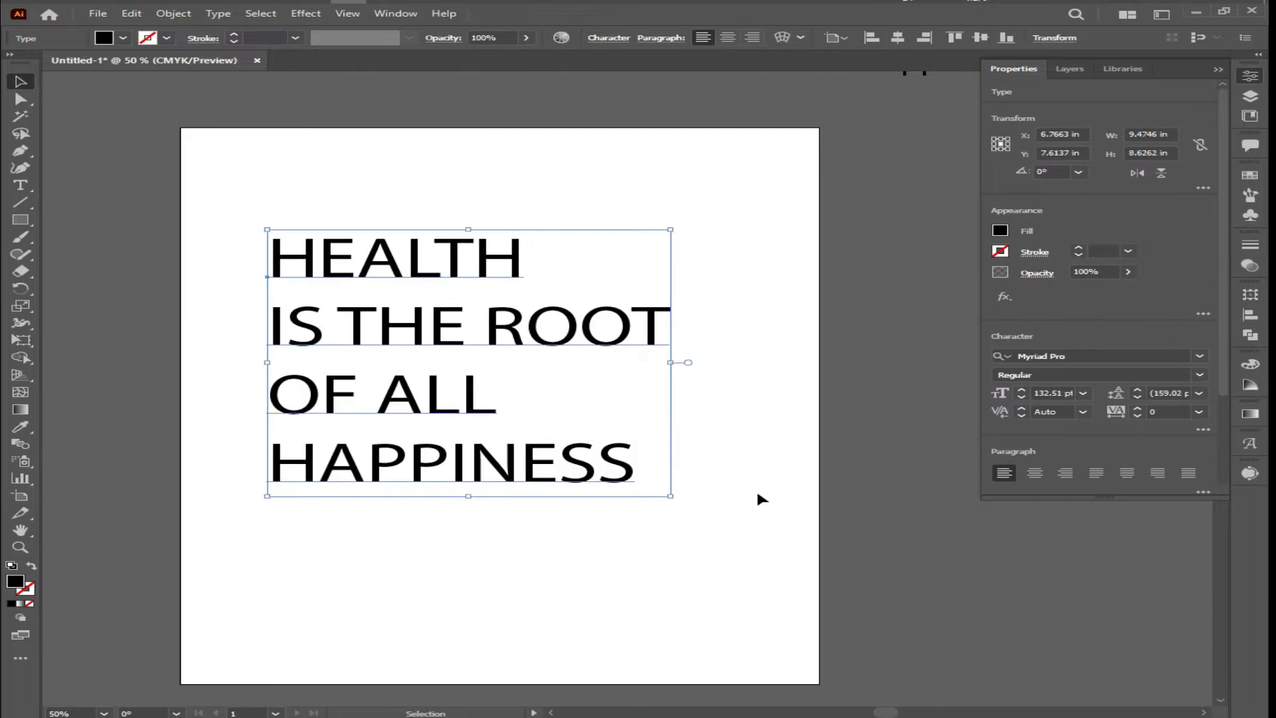
{"action": "left_click", "coordinate": [93, 302]}
Step: Show the rulers and place two vertical guides at about 1.5 in and 13.64 in across the artboard
{"action": "key", "text": "ctrl+r"}
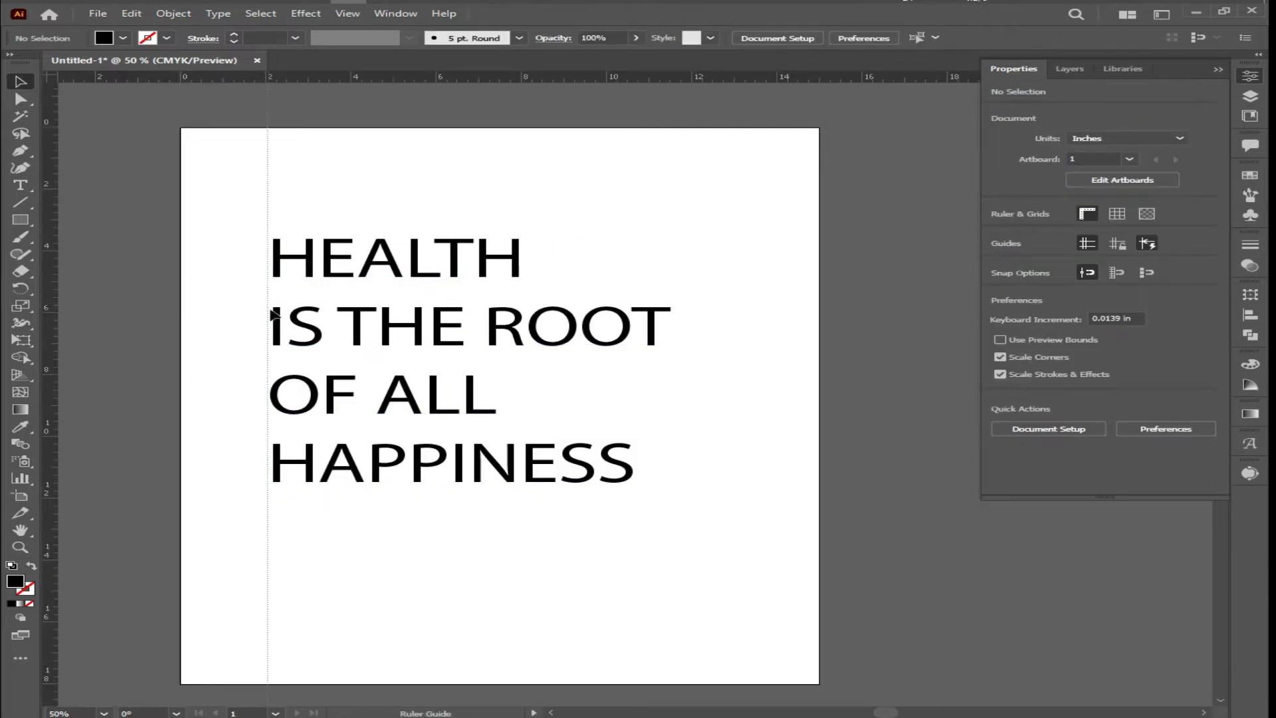
{"action": "left_click_drag", "start_coordinate": [273, 355], "coordinate": [273, 356]}
{"action": "left_click_drag", "start_coordinate": [666, 328], "coordinate": [716, 372]}
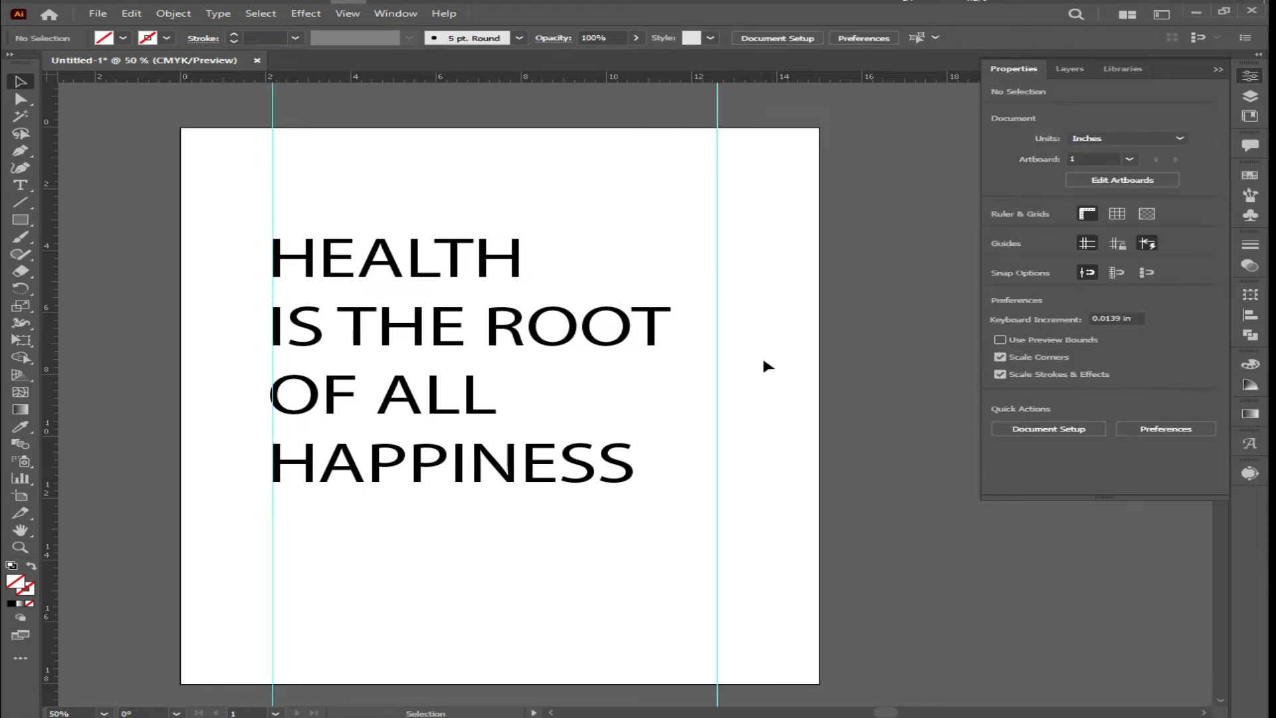
{"action": "left_click_drag", "start_coordinate": [762, 419], "coordinate": [762, 419]}
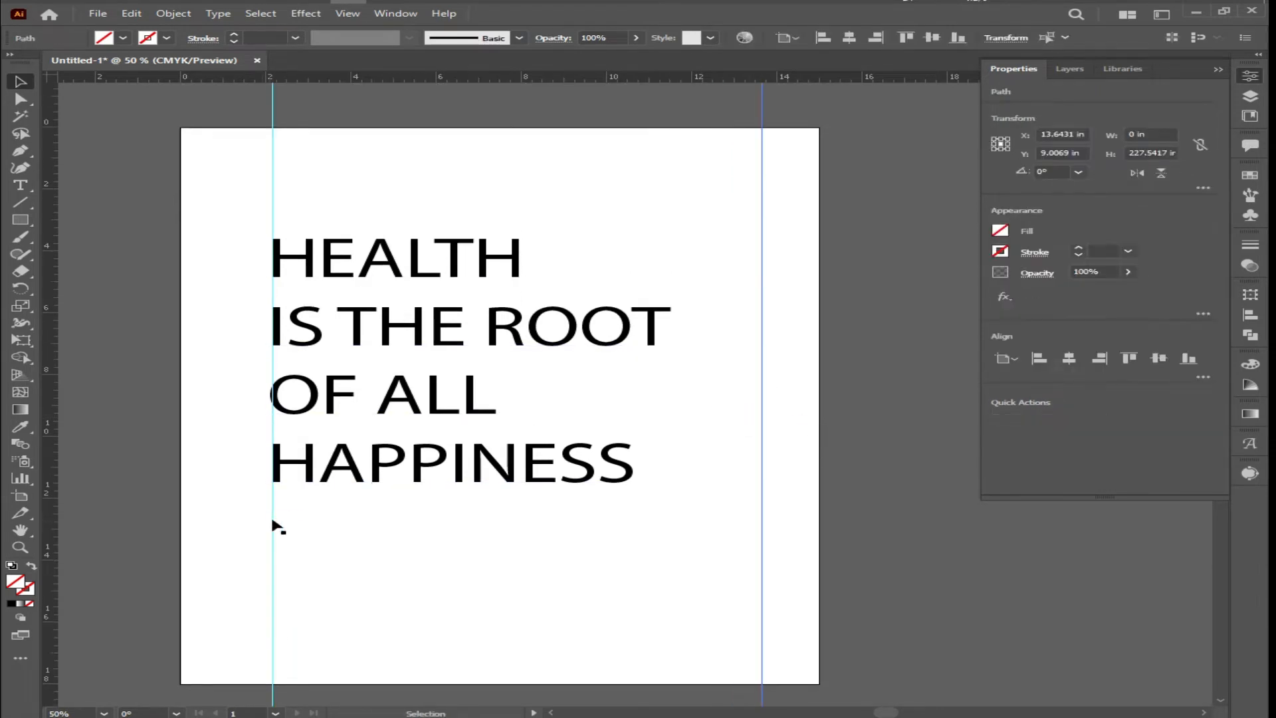
{"action": "left_click_drag", "start_coordinate": [244, 547], "coordinate": [243, 548]}
{"action": "left_click", "coordinate": [313, 532]}
Step: Enlarge the four-line quote to 139.67 pt and move the lowercase copy of the text farther above the artboard
{"action": "left_click", "coordinate": [458, 460]}
{"action": "left_click_drag", "start_coordinate": [671, 496], "coordinate": [693, 511]}
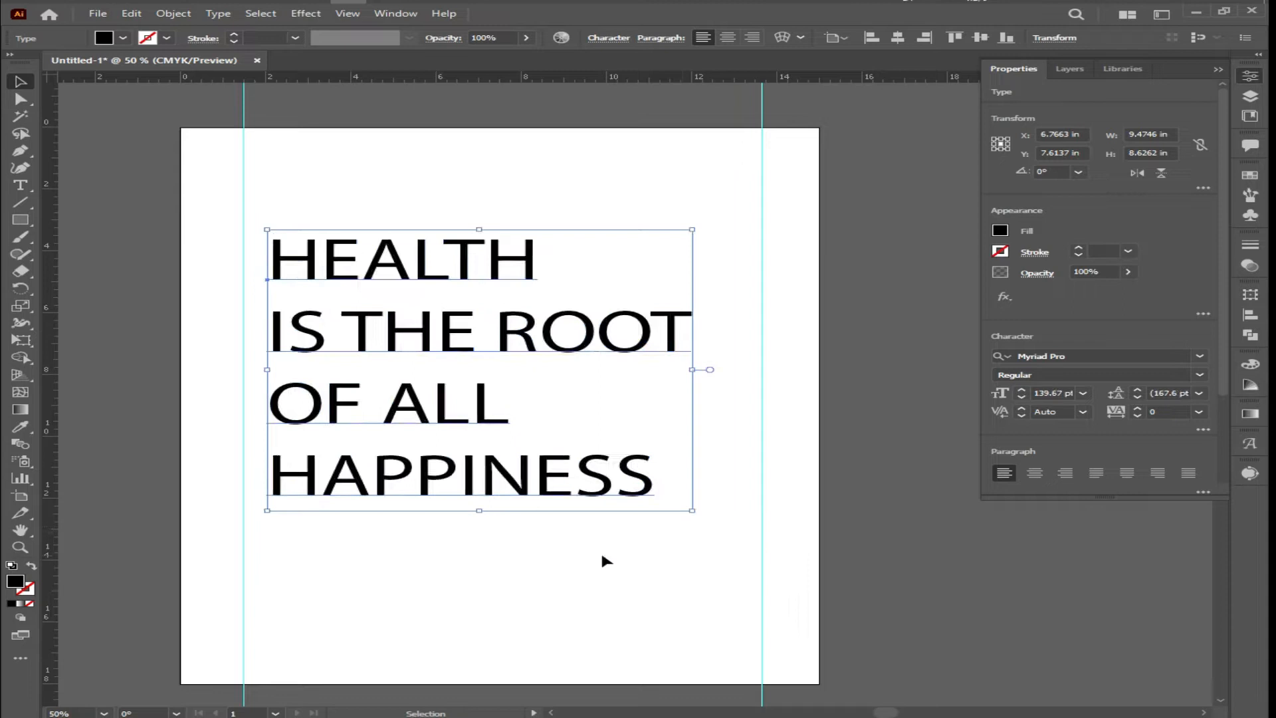
{"action": "left_click", "coordinate": [601, 557]}
{"action": "scroll", "coordinate": [641, 492], "scroll_direction": "down", "scroll_amount": 2}
{"action": "scroll", "coordinate": [637, 422], "scroll_direction": "up", "scroll_amount": 4}
{"action": "left_click_drag", "start_coordinate": [819, 175], "coordinate": [913, 94]}
{"action": "left_click", "coordinate": [846, 241]}
{"action": "scroll", "coordinate": [809, 304], "scroll_direction": "down", "scroll_amount": 1}
{"action": "scroll", "coordinate": [803, 307], "scroll_direction": "up", "scroll_amount": 2}
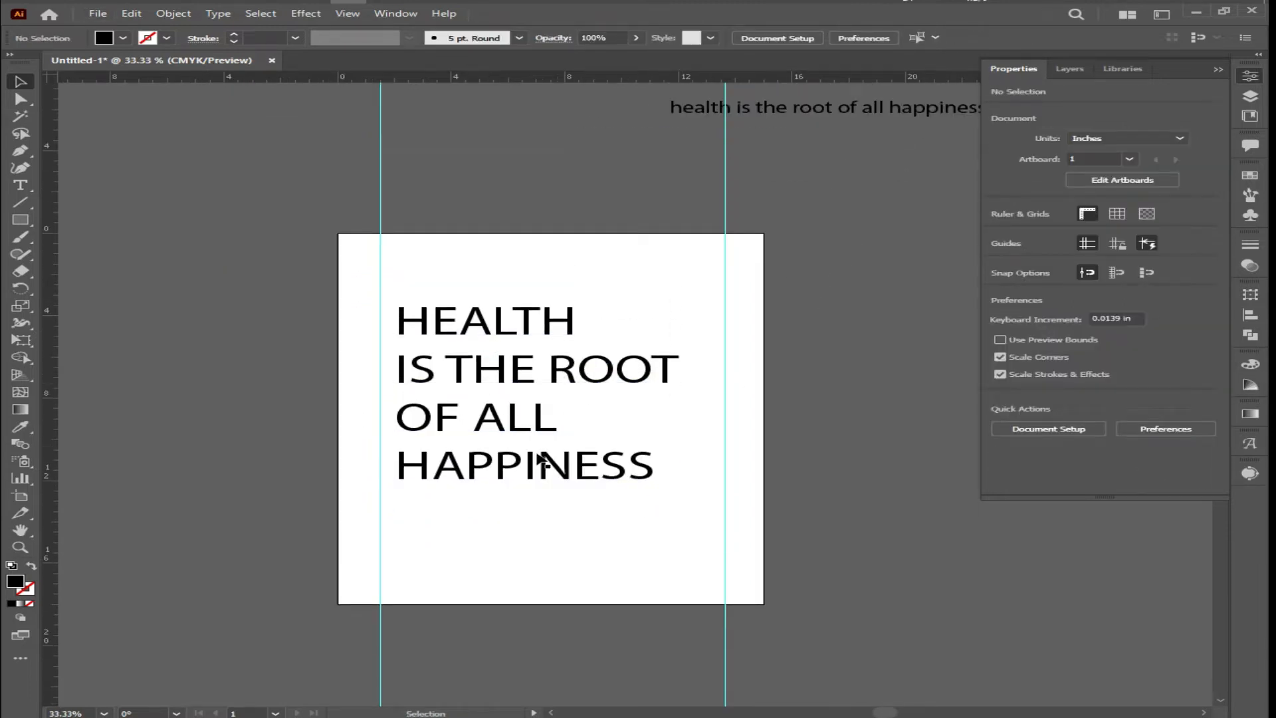
Step: Change the four-line quote's font to Anton Regular and move its left edge onto the left guide
{"action": "scroll", "coordinate": [590, 412], "scroll_direction": "down", "scroll_amount": 2}
{"action": "scroll", "coordinate": [613, 480], "scroll_direction": "right", "scroll_amount": 2}
{"action": "left_click", "coordinate": [385, 299]}
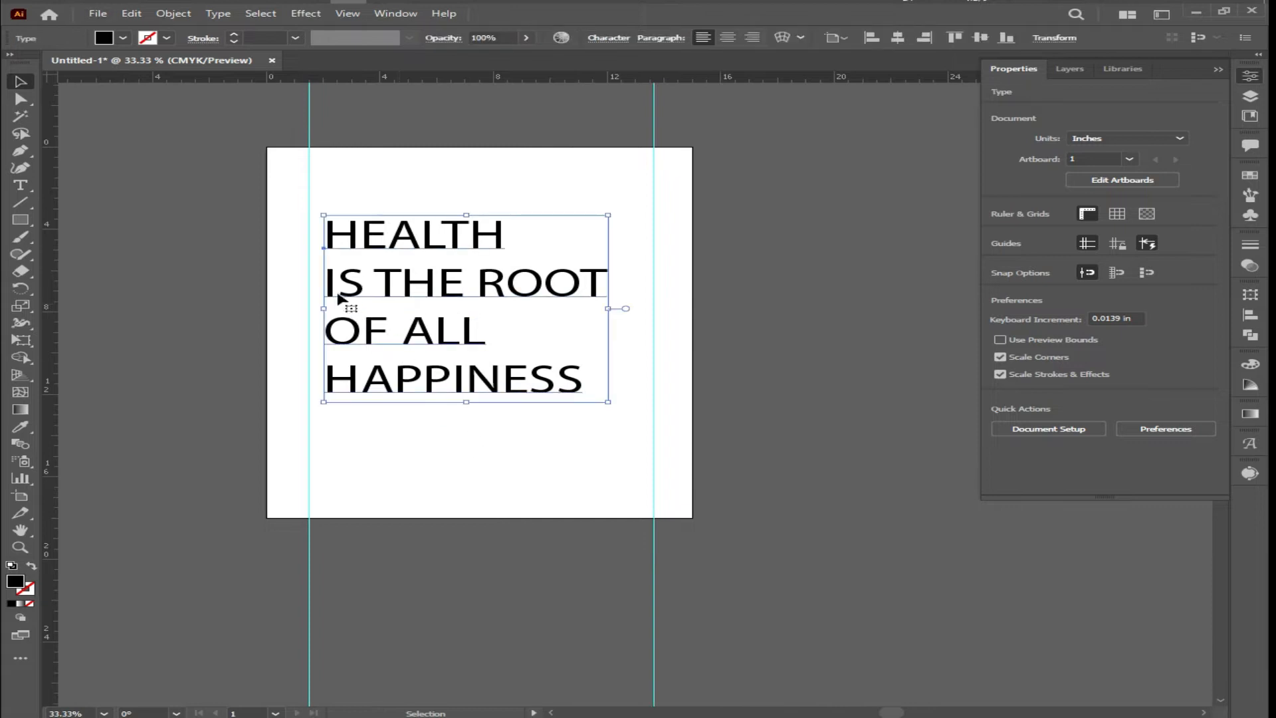
{"action": "left_click", "coordinate": [1200, 355]}
{"action": "scroll", "coordinate": [1055, 465], "scroll_direction": "down", "scroll_amount": 5}
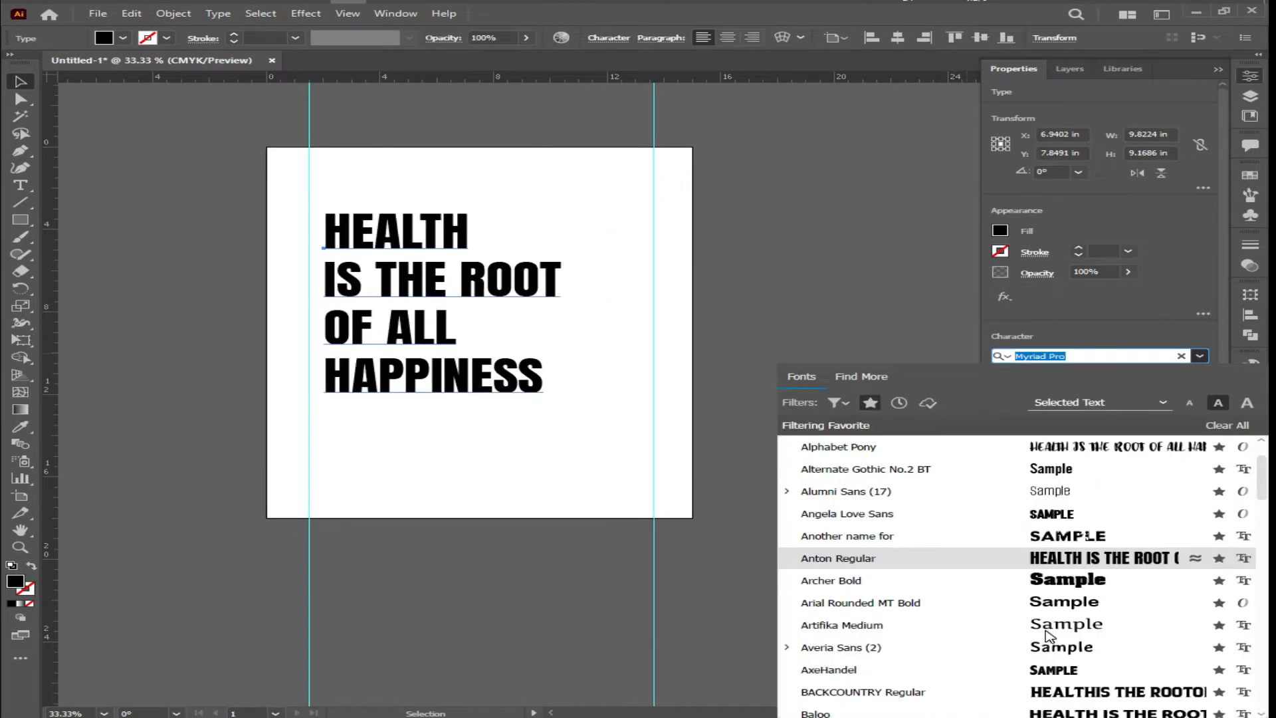
{"action": "left_click", "coordinate": [1064, 522]}
{"action": "left_click", "coordinate": [490, 427]}
{"action": "left_click_drag", "start_coordinate": [493, 373], "coordinate": [479, 373]}
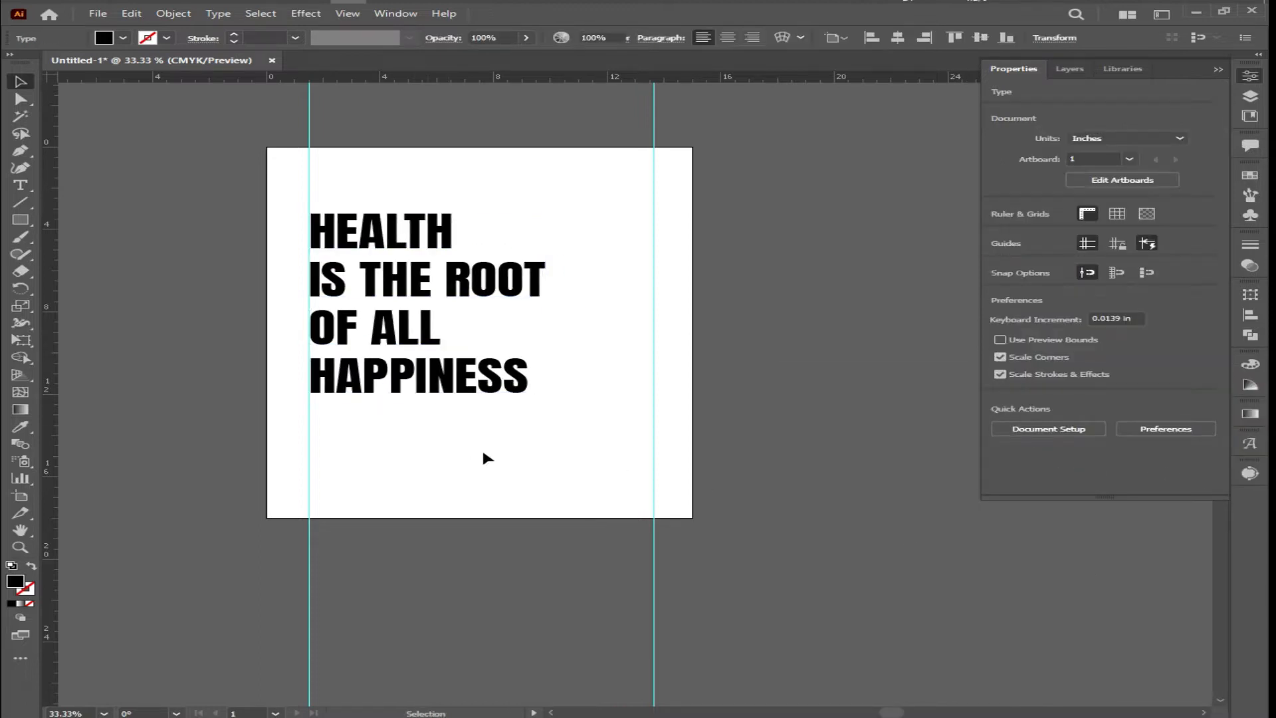
Step: Convert the quote to outlines and scale it proportionally until its widest line reaches the right guide
{"action": "right_click", "coordinate": [472, 393]}
{"action": "left_click", "coordinate": [541, 373]}
{"action": "left_click", "coordinate": [522, 382]}
{"action": "right_click", "coordinate": [513, 377]}
{"action": "left_click", "coordinate": [565, 497]}
{"action": "left_click_drag", "start_coordinate": [545, 393], "coordinate": [655, 521]}
{"action": "left_click", "coordinate": [408, 485]}
{"action": "scroll", "coordinate": [286, 273], "scroll_direction": "up", "scroll_amount": 4}
{"action": "scroll", "coordinate": [491, 377], "scroll_direction": "down", "scroll_amount": 2}
{"action": "scroll", "coordinate": [490, 331], "scroll_direction": "down", "scroll_amount": 2}
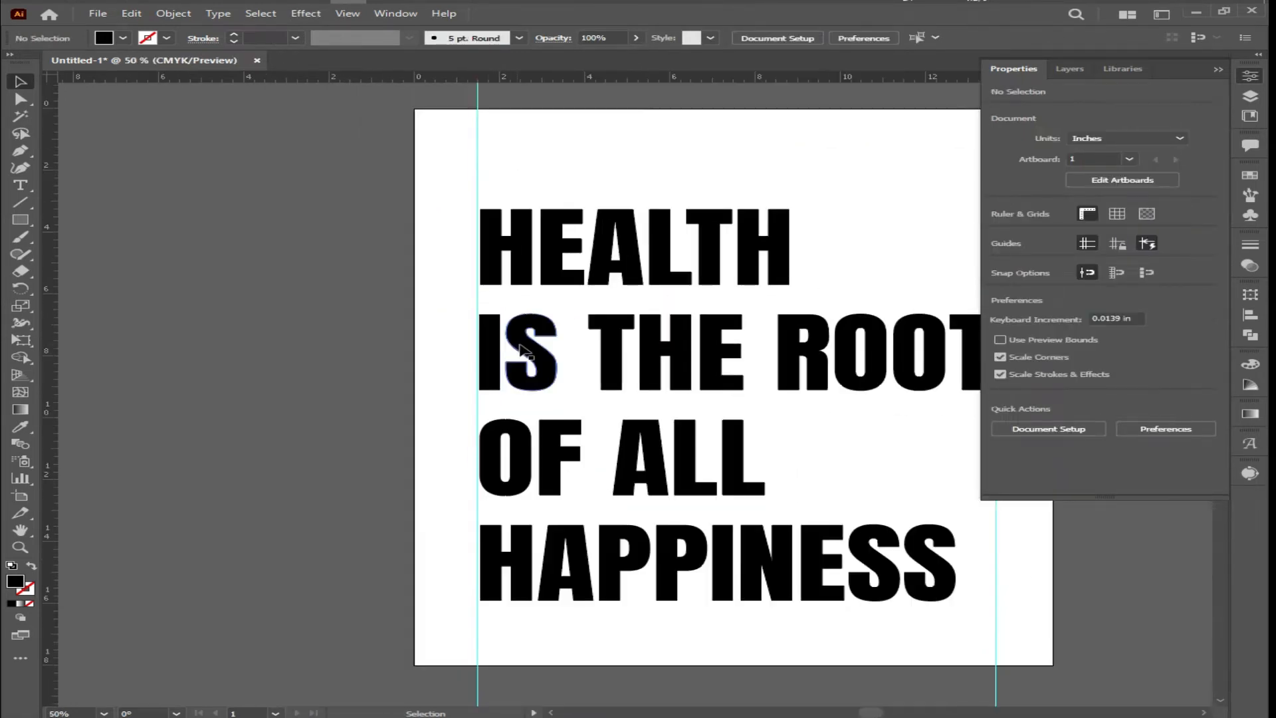
Step: Fine-tune the outlined quote's size from its upper-left corner so its left edge meets the left guide
{"action": "left_click", "coordinate": [518, 342]}
{"action": "scroll", "coordinate": [479, 210], "scroll_direction": "up", "scroll_amount": 6}
{"action": "left_click_drag", "start_coordinate": [516, 216], "coordinate": [478, 193]}
{"action": "scroll", "coordinate": [448, 253], "scroll_direction": "down", "scroll_amount": 5}
{"action": "scroll", "coordinate": [895, 352], "scroll_direction": "up", "scroll_amount": 3}
{"action": "scroll", "coordinate": [800, 251], "scroll_direction": "up", "scroll_amount": 3}
{"action": "scroll", "coordinate": [801, 250], "scroll_direction": "down", "scroll_amount": 7}
Step: Ungroup the outlined quote so each line can be edited on its own
{"action": "right_click", "coordinate": [613, 339]}
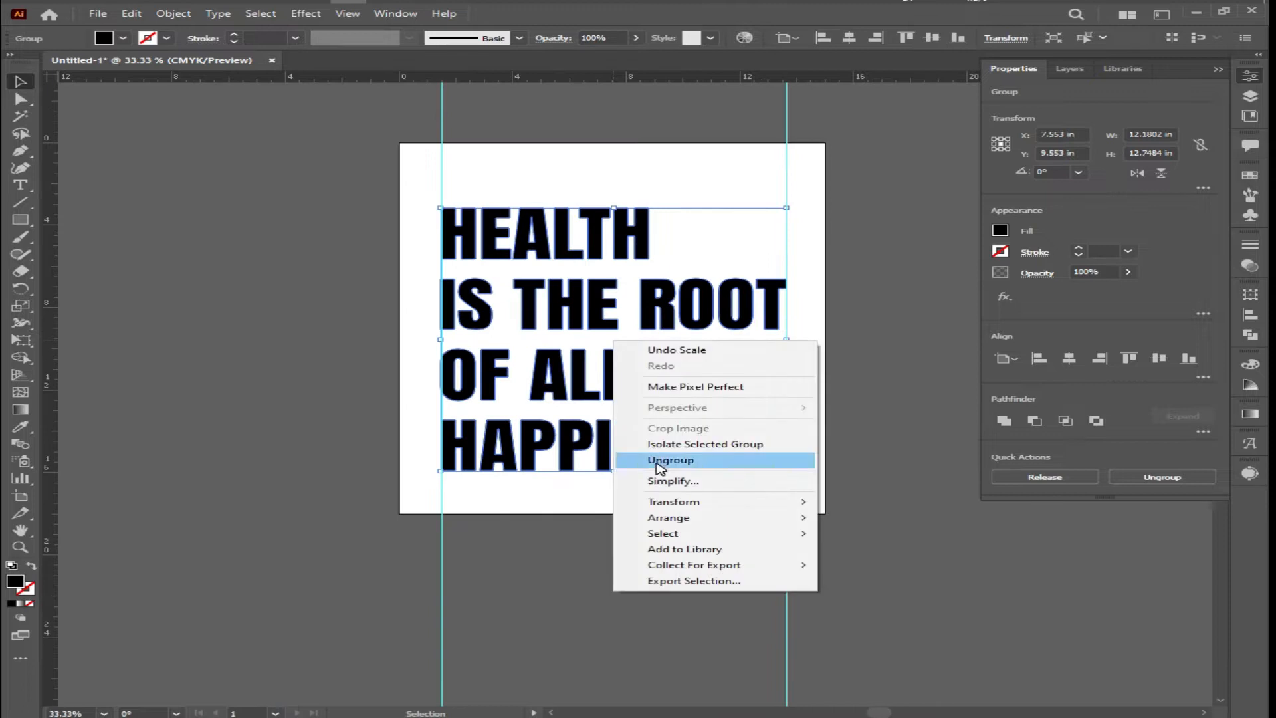
{"action": "left_click", "coordinate": [659, 460]}
{"action": "left_click", "coordinate": [845, 288]}
{"action": "scroll", "coordinate": [846, 287], "scroll_direction": "up", "scroll_amount": 1}
{"action": "scroll", "coordinate": [809, 352], "scroll_direction": "up", "scroll_amount": 2}
Step: Scale HEALTH to about 12.16 in wide between the guides and nudge it up to sit just above IS THE ROOT
{"action": "left_click_drag", "start_coordinate": [630, 290], "coordinate": [311, 290]}
{"action": "left_click", "coordinate": [315, 295]}
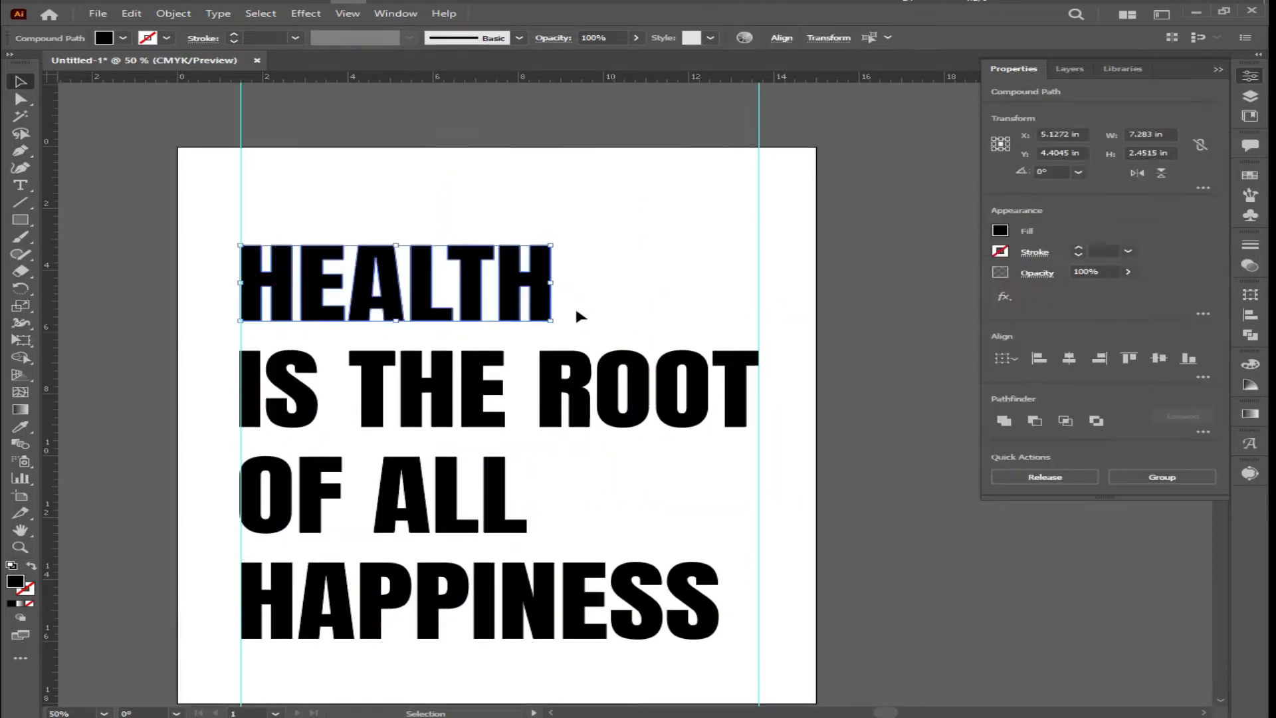
{"action": "mouse_move", "coordinate": [551, 322]}
{"action": "left_mouse_down"}
{"action": "mouse_move", "coordinate": [668, 400]}
{"action": "mouse_move", "coordinate": [758, 506]}
{"action": "left_mouse_up"}
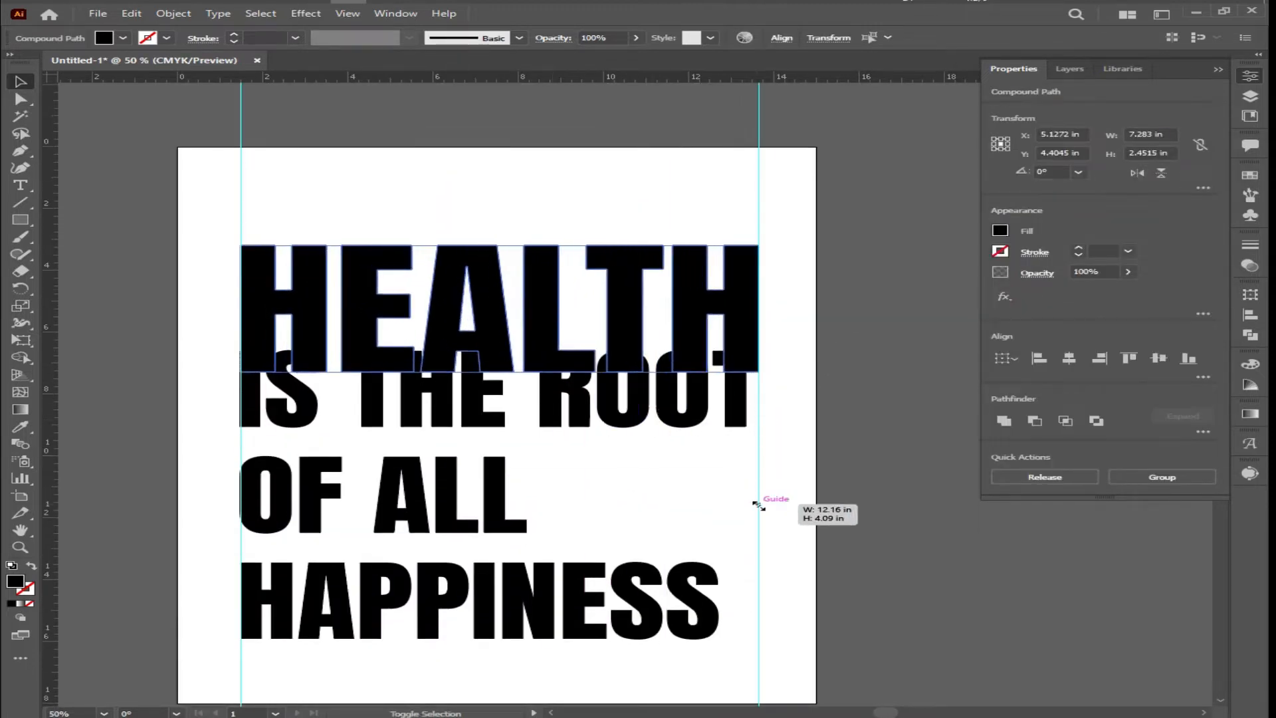
{"action": "key", "text": "Up"}
{"action": "key", "text": "Up"}
{"action": "key", "text": "Up"}
{"action": "key", "text": "Up"}
{"action": "key", "text": "Up"}
{"action": "key", "text": "Up"}
{"action": "key", "text": "Up"}
{"action": "key", "text": "Up"}
{"action": "key", "text": "Up"}
{"action": "key", "text": "Up"}
{"action": "key", "text": "Up"}
{"action": "key", "text": "Up"}
{"action": "key", "text": "Up"}
{"action": "key", "text": "Up"}
{"action": "key", "text": "Up"}
{"action": "key", "text": "Up"}
{"action": "key", "text": "Up"}
{"action": "key", "text": "Up"}
{"action": "key", "text": "Up"}
{"action": "key", "text": "Up"}
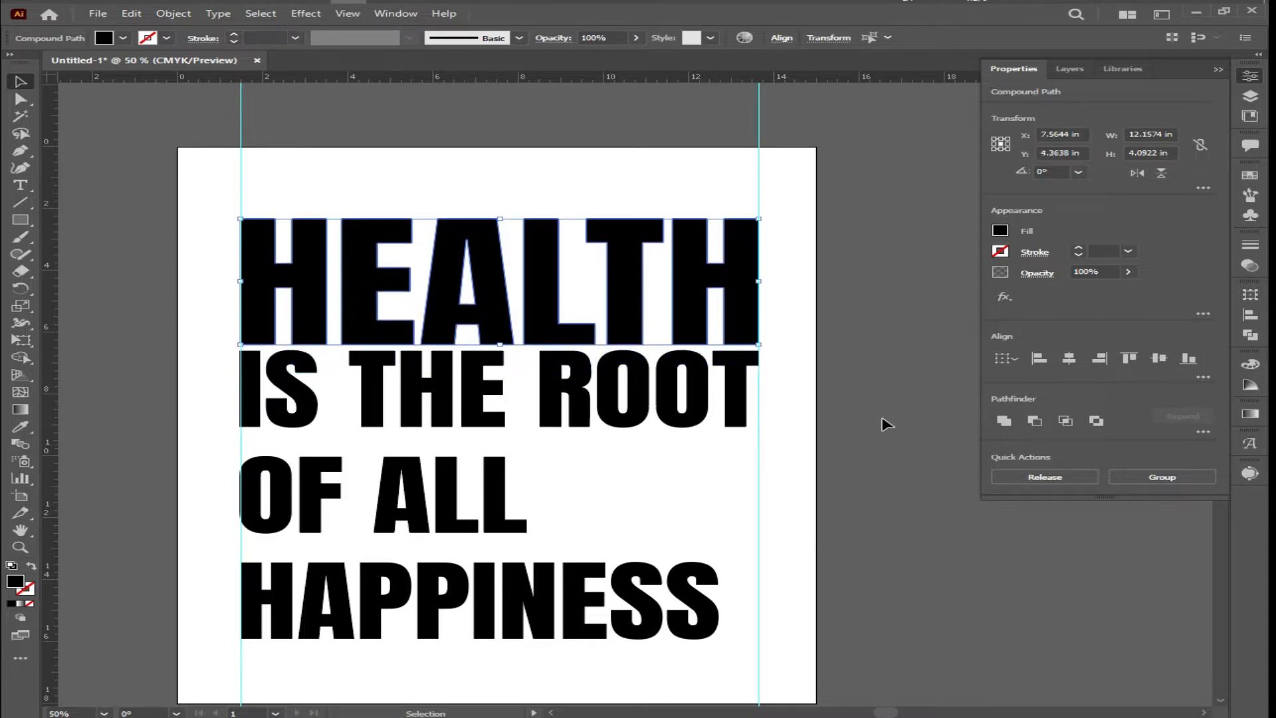
{"action": "left_click", "coordinate": [882, 420]}
Step: Scale OF ALL to about 12.18 in wide between the guides and nudge it up close beneath IS THE ROOT
{"action": "scroll", "coordinate": [608, 432], "scroll_direction": "down", "scroll_amount": 2}
{"action": "left_click", "coordinate": [511, 432]}
{"action": "left_click_drag", "start_coordinate": [527, 464], "coordinate": [759, 621]}
{"action": "key", "text": "shift+Up"}
{"action": "key", "text": "shift+Up"}
{"action": "key", "text": "shift+Up"}
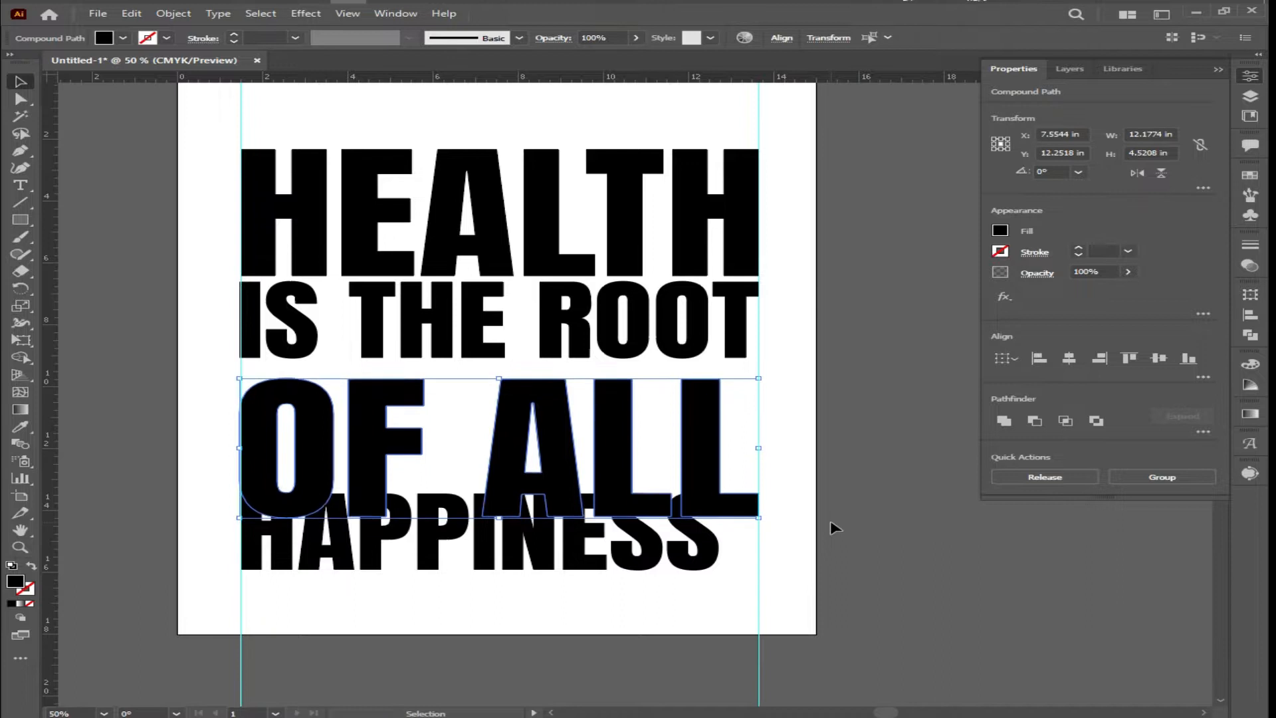
{"action": "key", "text": "Up"}
{"action": "key", "text": "Up"}
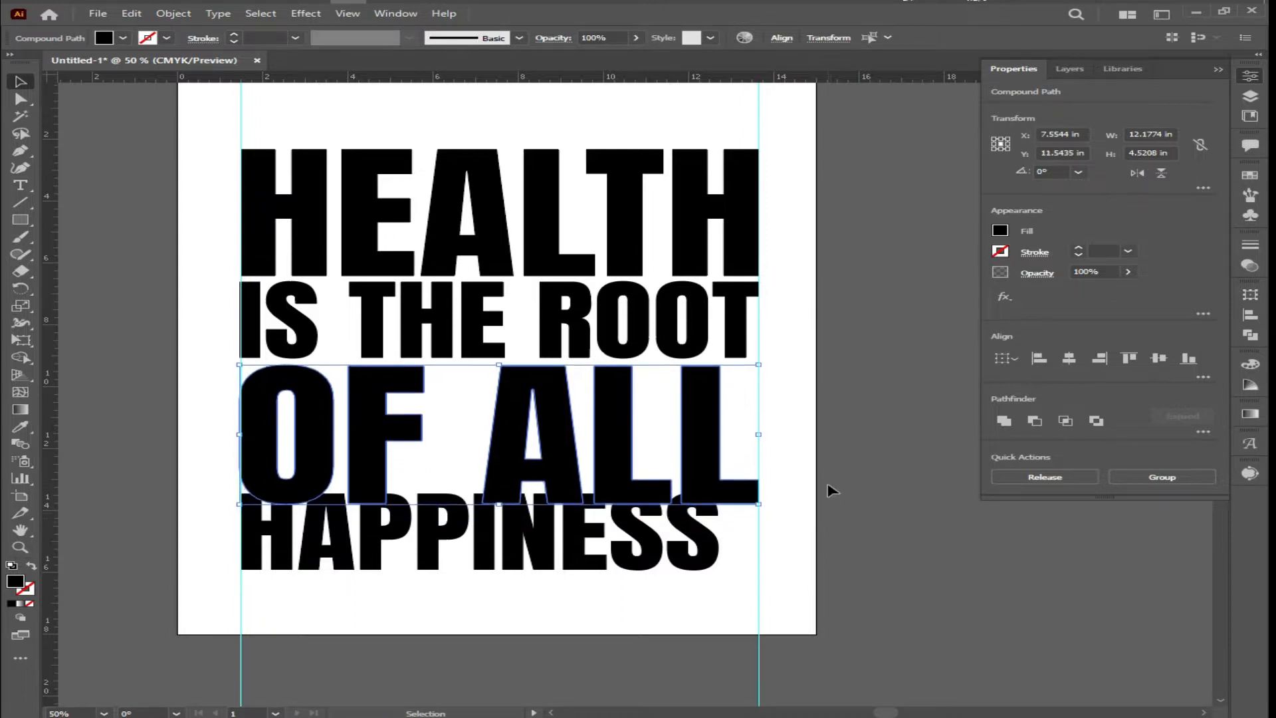
{"action": "scroll", "coordinate": [832, 490], "scroll_direction": "down", "scroll_amount": 3}
{"action": "key", "text": "Up"}
Step: Move HAPPINESS down below OF ALL and scale it to span both guides
{"action": "left_click", "coordinate": [712, 505]}
{"action": "left_click_drag", "start_coordinate": [262, 440], "coordinate": [261, 439]}
{"action": "key", "text": "Down"}
{"action": "key", "text": "Down"}
{"action": "key", "text": "shift+Down"}
{"action": "key", "text": "shift+Down"}
{"action": "key", "text": "shift+Down"}
{"action": "left_click_drag", "start_coordinate": [715, 463], "coordinate": [760, 503]}
{"action": "left_click", "coordinate": [797, 423]}
Step: Draw a horizontal line about 12.16 in long above HEALTH with the Pen tool, from guide to guide
{"action": "scroll", "coordinate": [796, 422], "scroll_direction": "up", "scroll_amount": 3}
{"action": "scroll", "coordinate": [797, 422], "scroll_direction": "down", "scroll_amount": 2}
{"action": "scroll", "coordinate": [476, 200], "scroll_direction": "up", "scroll_amount": 3}
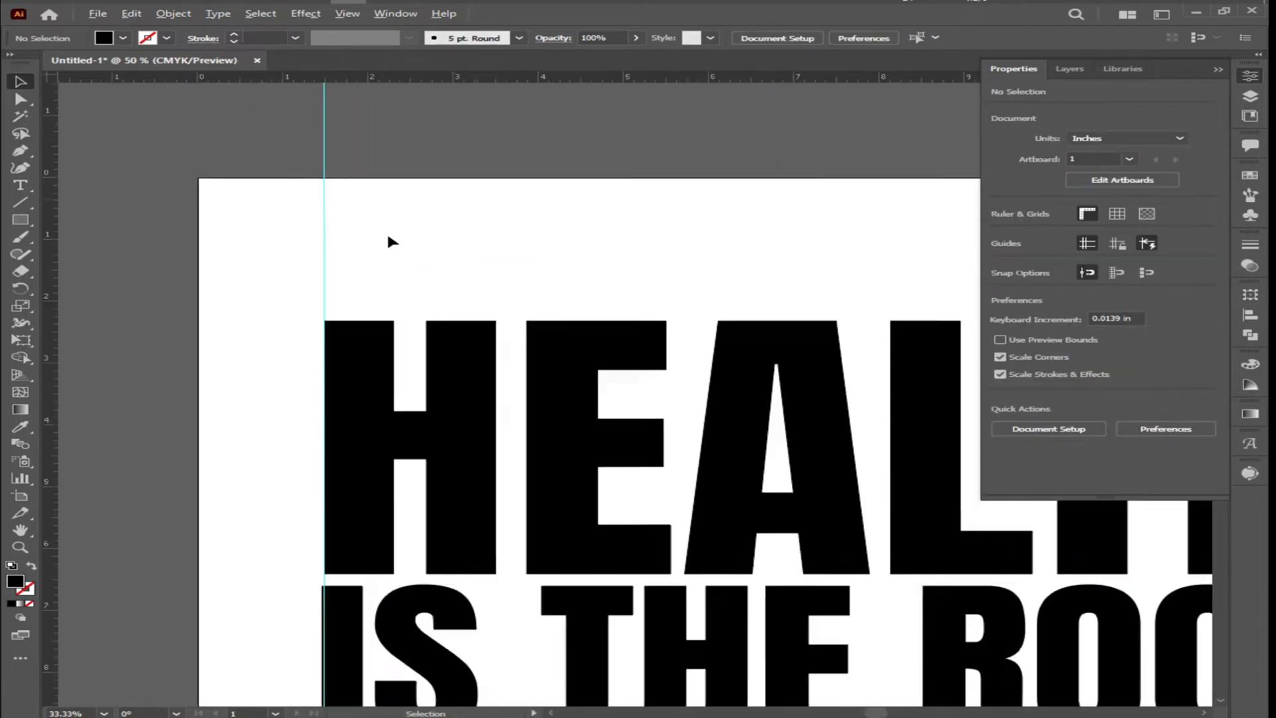
{"action": "scroll", "coordinate": [337, 256], "scroll_direction": "down", "scroll_amount": 4}
{"action": "scroll", "coordinate": [365, 293], "scroll_direction": "right", "scroll_amount": 3}
{"action": "scroll", "coordinate": [299, 309], "scroll_direction": "down", "scroll_amount": 3}
{"action": "left_click", "coordinate": [21, 220]}
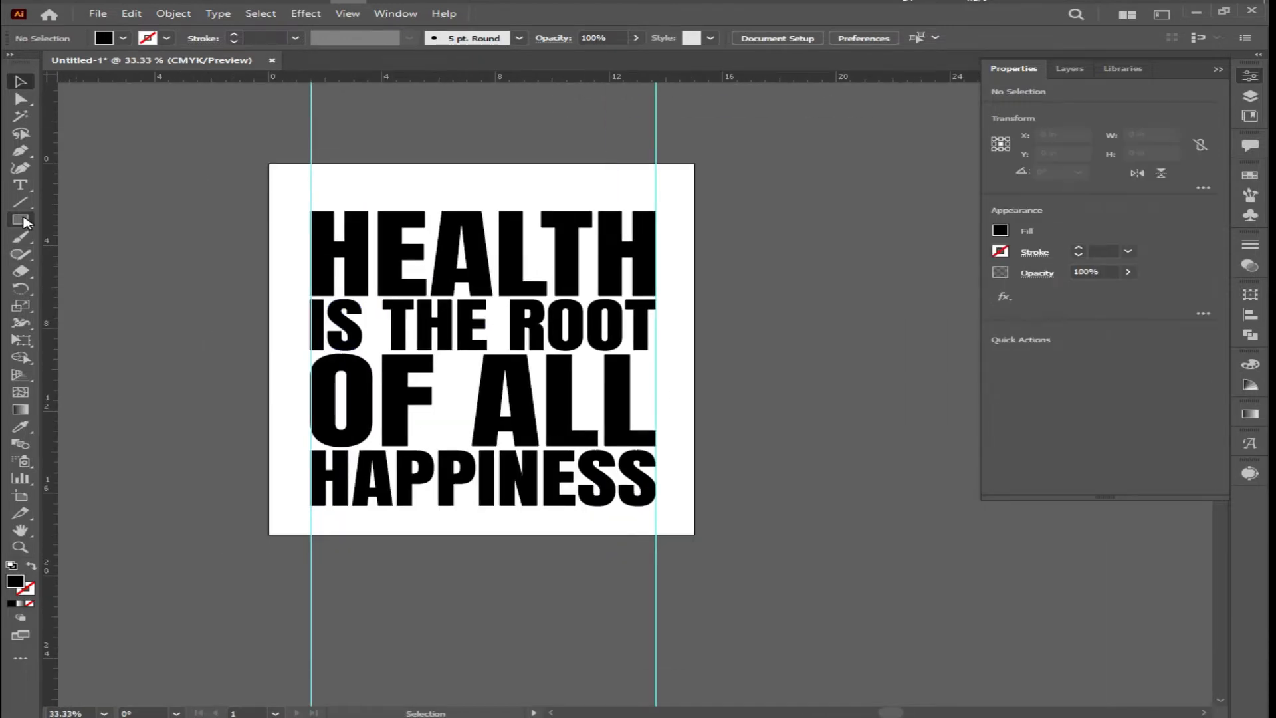
{"action": "key", "text": "p"}
{"action": "left_click", "coordinate": [310, 195]}
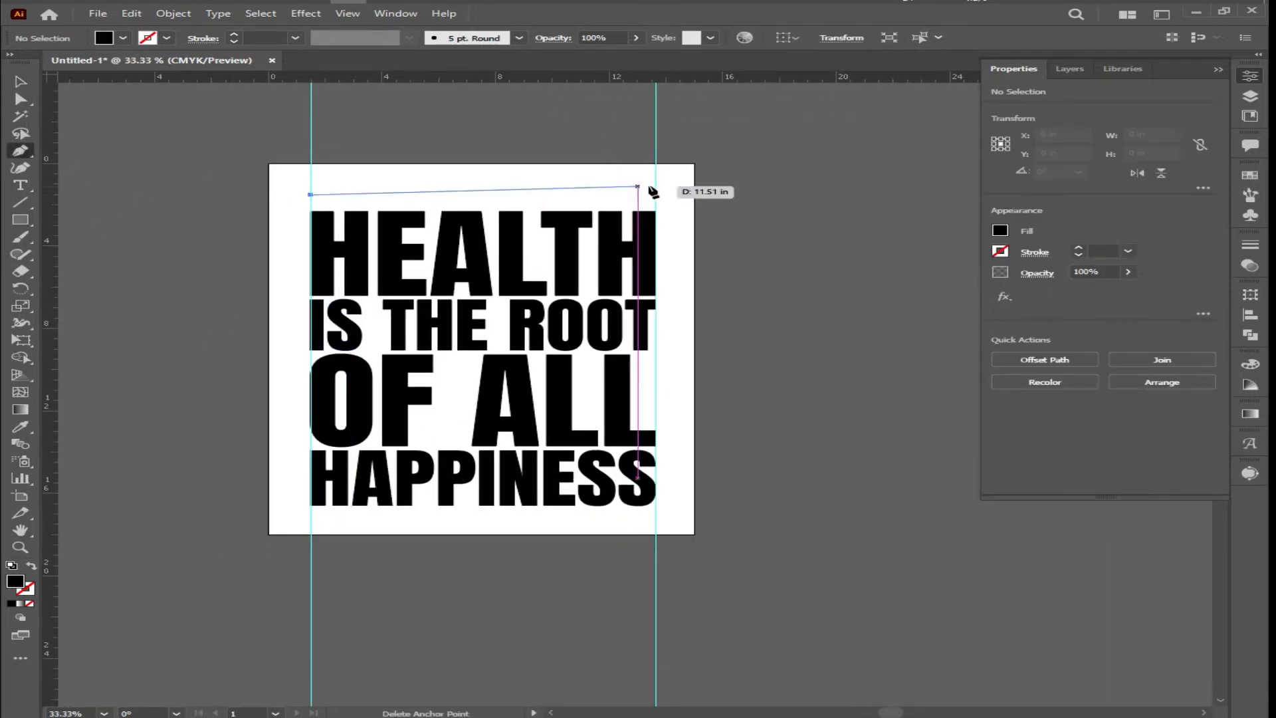
{"action": "left_click", "coordinate": [656, 195]}
{"action": "left_click", "coordinate": [16, 100]}
{"action": "left_click", "coordinate": [18, 82]}
{"action": "left_click", "coordinate": [460, 185]}
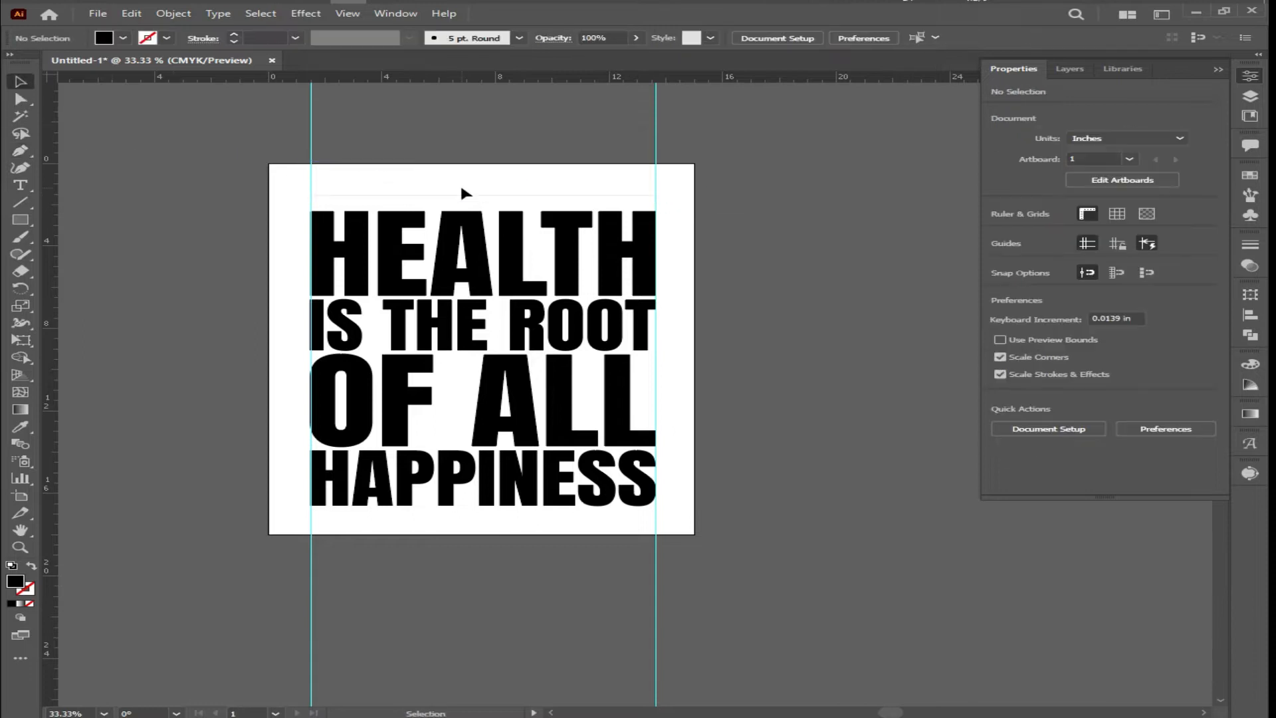
Step: Remove the fill from the line above HEALTH and set its black stroke to 15 pt
{"action": "left_click", "coordinate": [461, 194]}
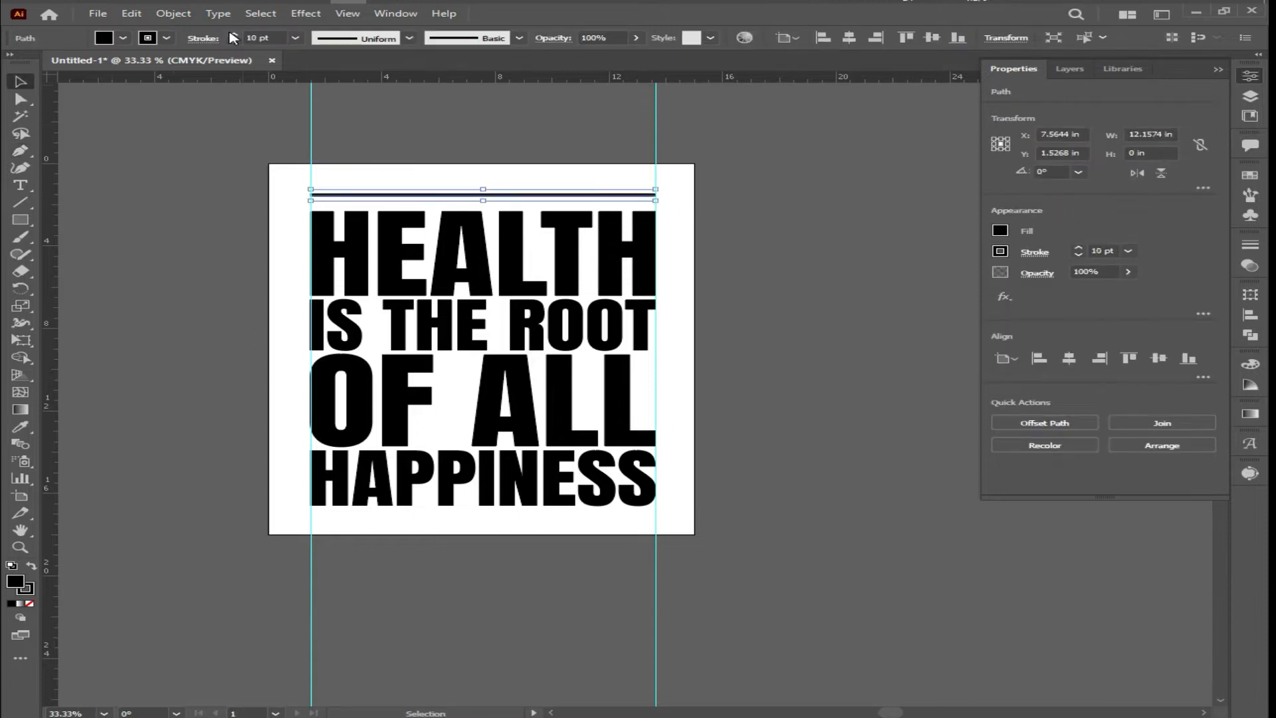
{"action": "left_click", "coordinate": [123, 37]}
{"action": "left_click", "coordinate": [10, 63]}
{"action": "left_click", "coordinate": [241, 201]}
{"action": "left_click", "coordinate": [242, 202]}
{"action": "scroll", "coordinate": [360, 187], "scroll_direction": "up", "scroll_amount": 4}
{"action": "scroll", "coordinate": [376, 188], "scroll_direction": "down", "scroll_amount": 4}
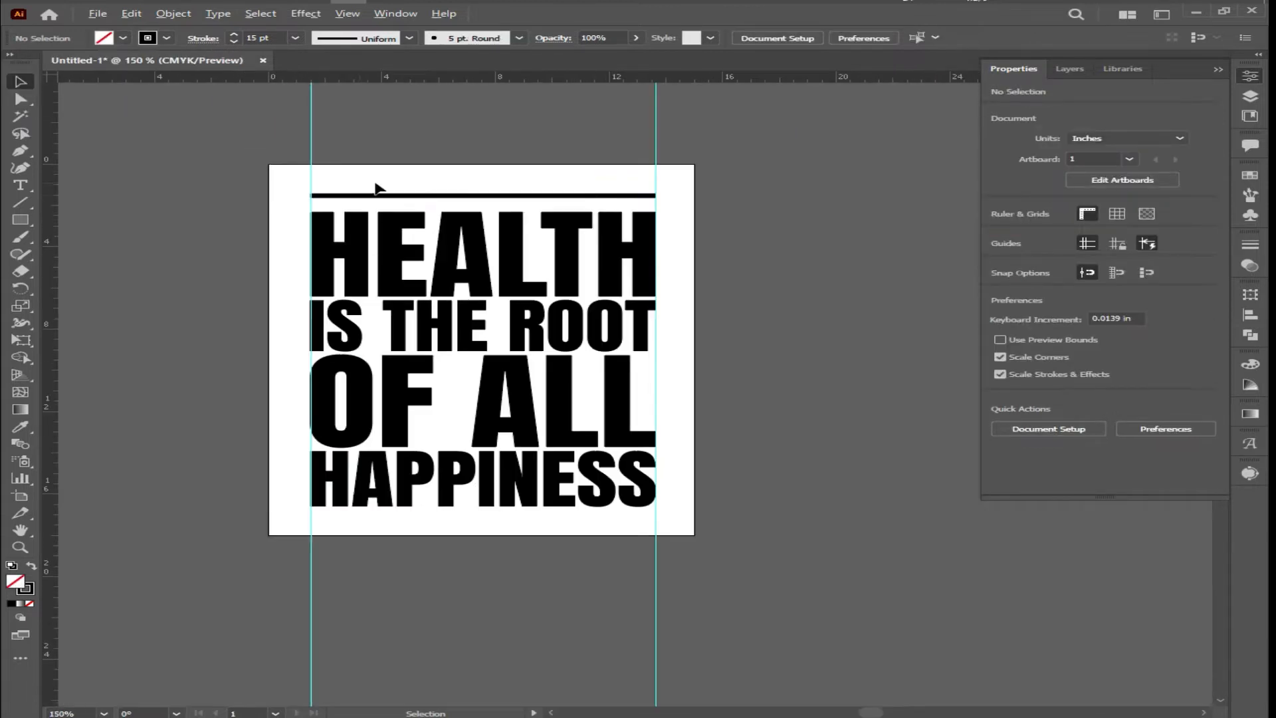
Step: Duplicate the horizontal line below HAPPINESS and nudge it right to align with the guides
{"action": "left_click_drag", "start_coordinate": [497, 401], "coordinate": [484, 524]}
{"action": "scroll", "coordinate": [383, 550], "scroll_direction": "up", "scroll_amount": 2}
{"action": "scroll", "coordinate": [379, 546], "scroll_direction": "down", "scroll_amount": 2}
{"action": "scroll", "coordinate": [305, 510], "scroll_direction": "up", "scroll_amount": 3}
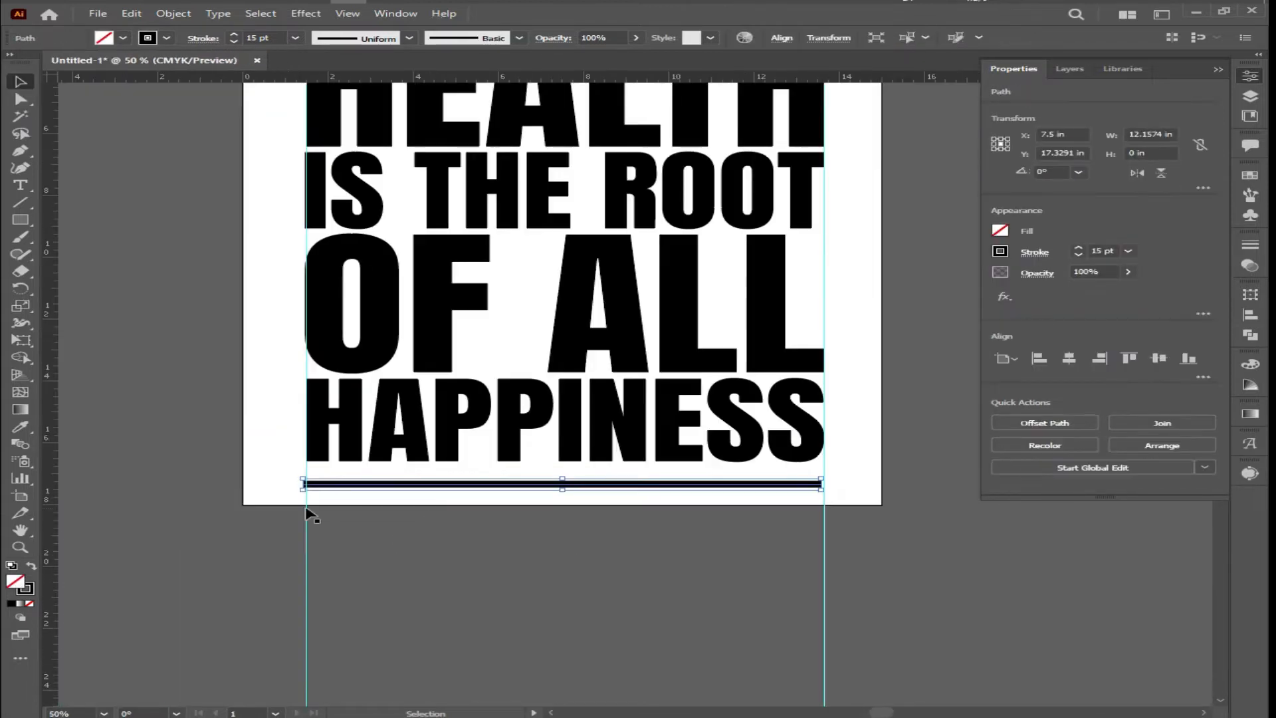
{"action": "key", "text": "Right"}
{"action": "key", "text": "ctrl+minus"}
{"action": "key", "text": "ctrl+minus"}
{"action": "key", "text": "ctrl+minus"}
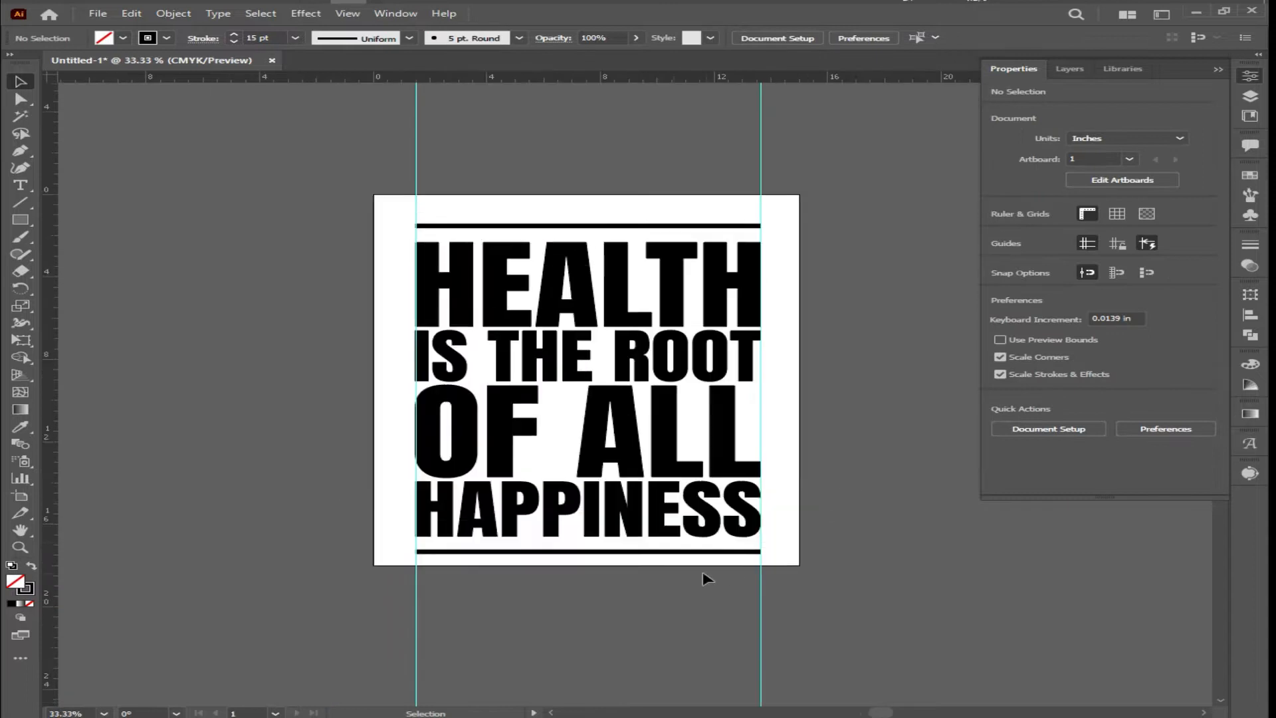
Step: Move the upper horizontal line down closer to HEALTH
{"action": "left_click", "coordinate": [712, 258]}
{"action": "left_click", "coordinate": [715, 261]}
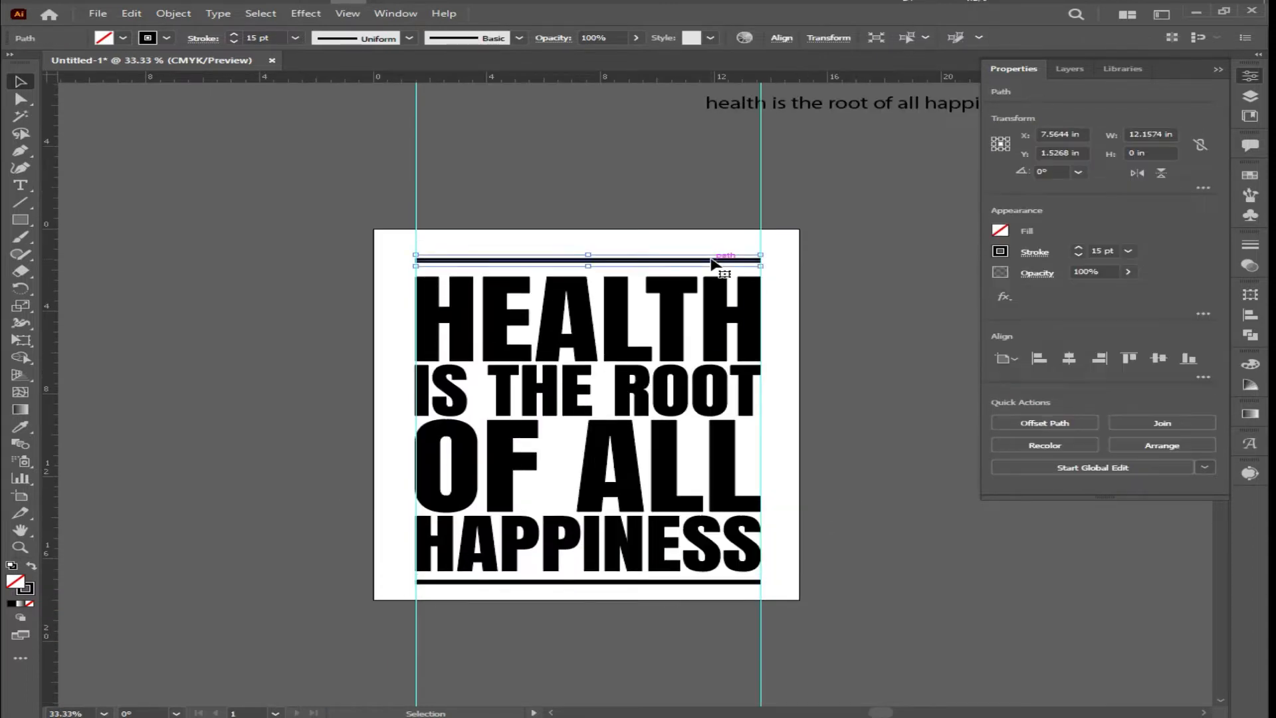
{"action": "left_click", "coordinate": [828, 323]}
{"action": "scroll", "coordinate": [851, 329], "scroll_direction": "down", "scroll_amount": 1}
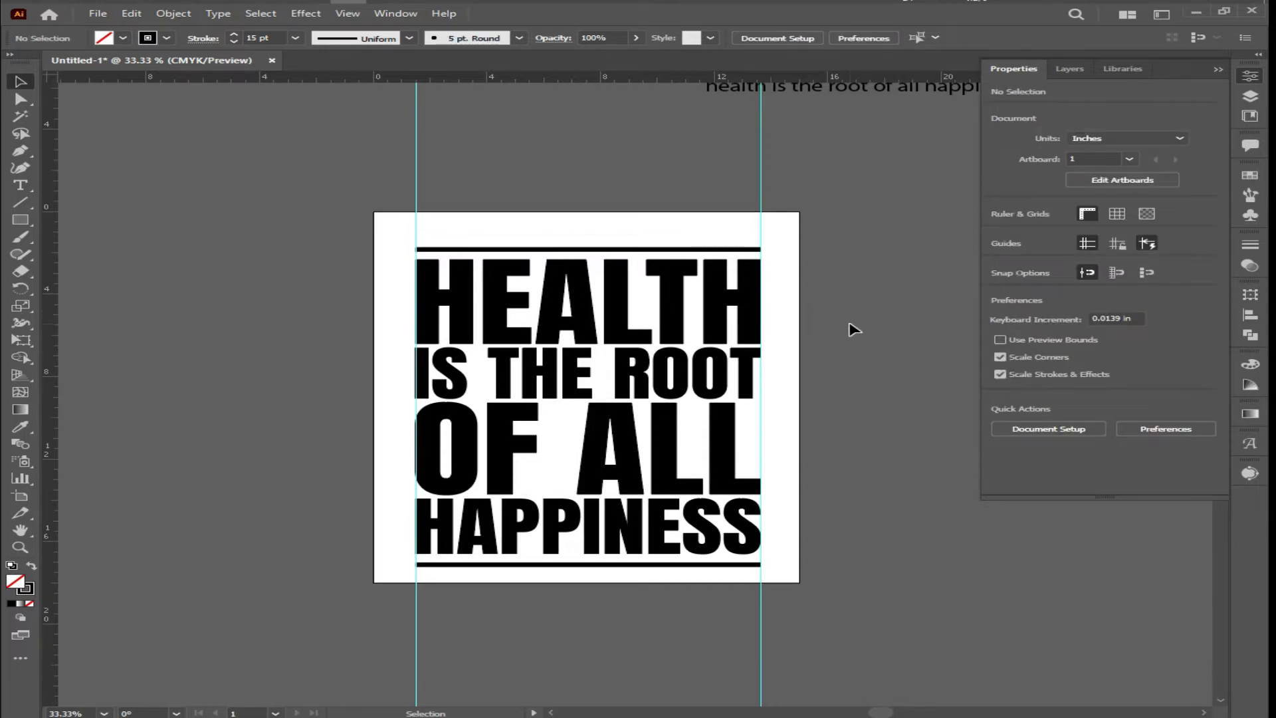
Step: Save the document to the Desktop as an Adobe Illustrator file named "t shirt" with the default options
{"action": "scroll", "coordinate": [845, 332], "scroll_direction": "down", "scroll_amount": 4}
{"action": "scroll", "coordinate": [825, 432], "scroll_direction": "up", "scroll_amount": 1}
{"action": "key", "text": "ctrl+s"}
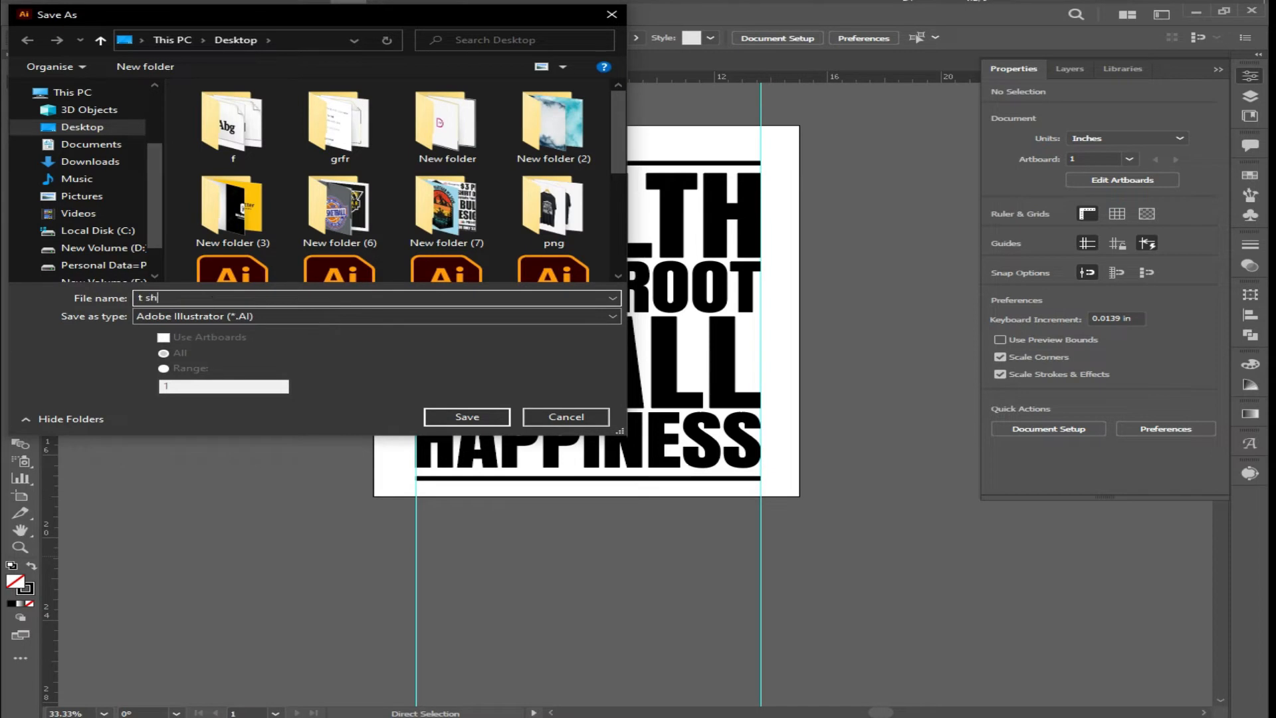
{"action": "type", "text": "t shirt"}
{"action": "key", "text": "Return"}
{"action": "key", "text": "Return"}
Step: Draw a 45-degree diagonal line with the Pen tool from outside the artboard's lower left, across the lettering, to above its upper right
{"action": "scroll", "coordinate": [823, 494], "scroll_direction": "right", "scroll_amount": 2}
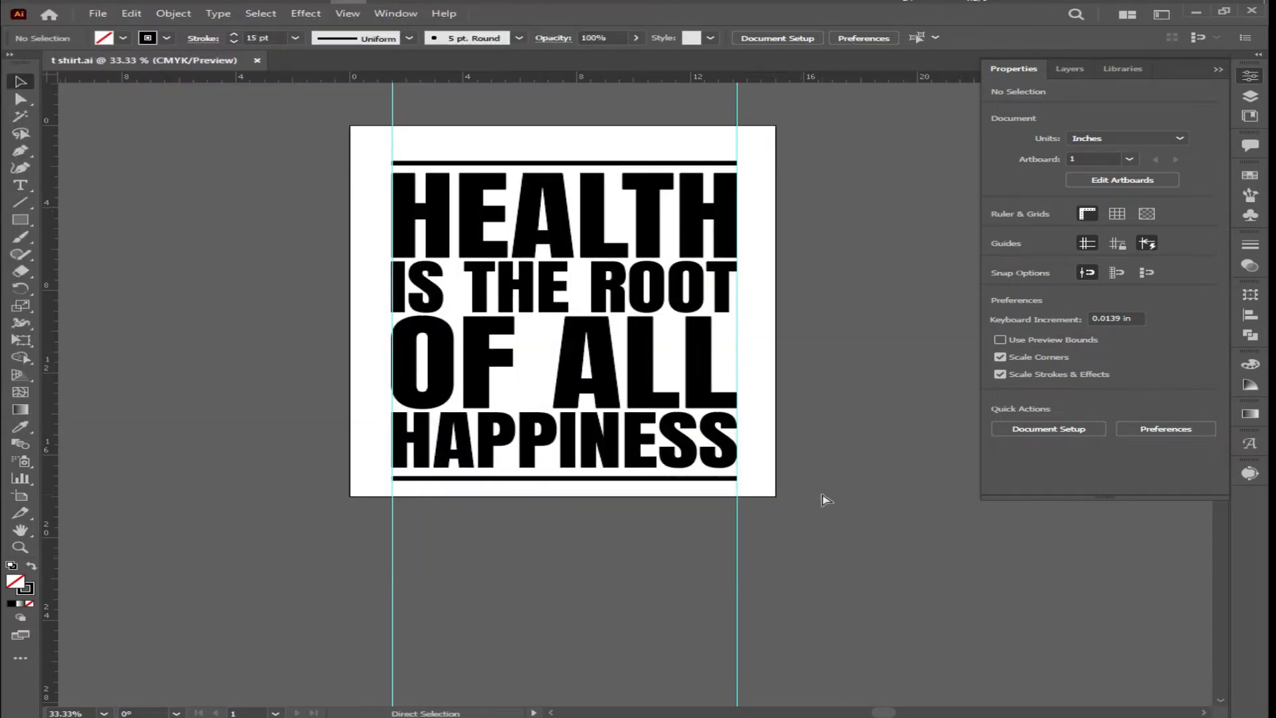
{"action": "scroll", "coordinate": [823, 494], "scroll_direction": "up", "scroll_amount": 1}
{"action": "left_click", "coordinate": [20, 151]}
{"action": "scroll", "coordinate": [312, 349], "scroll_direction": "up", "scroll_amount": 2}
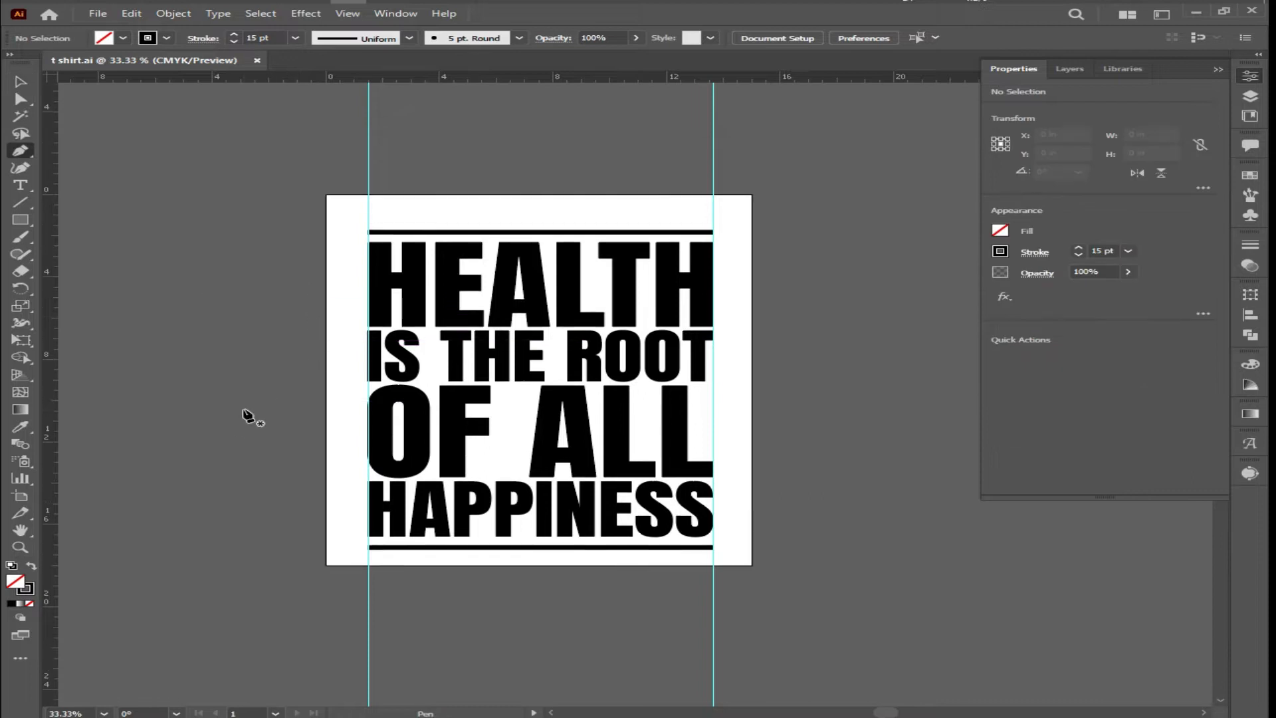
{"action": "left_click", "coordinate": [163, 480]}
{"action": "scroll", "coordinate": [731, 120], "scroll_direction": "up", "scroll_amount": 2}
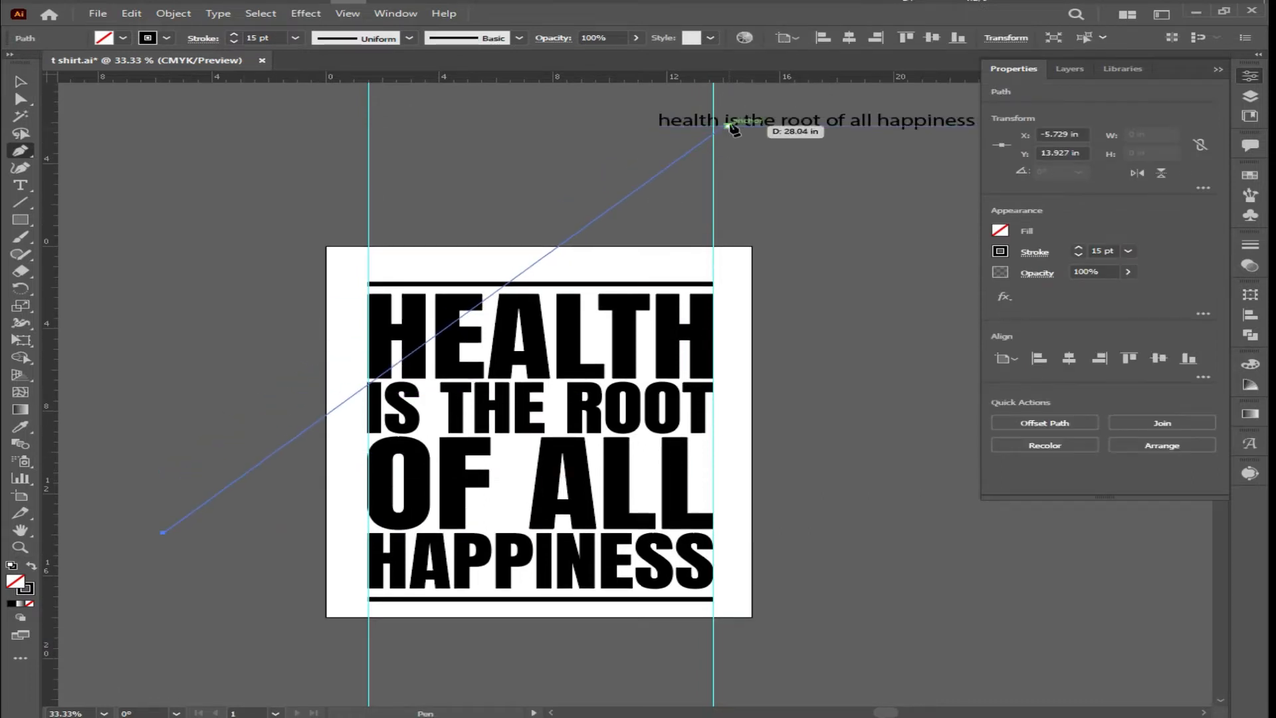
{"action": "left_click", "coordinate": [696, 158], "text": "shift"}
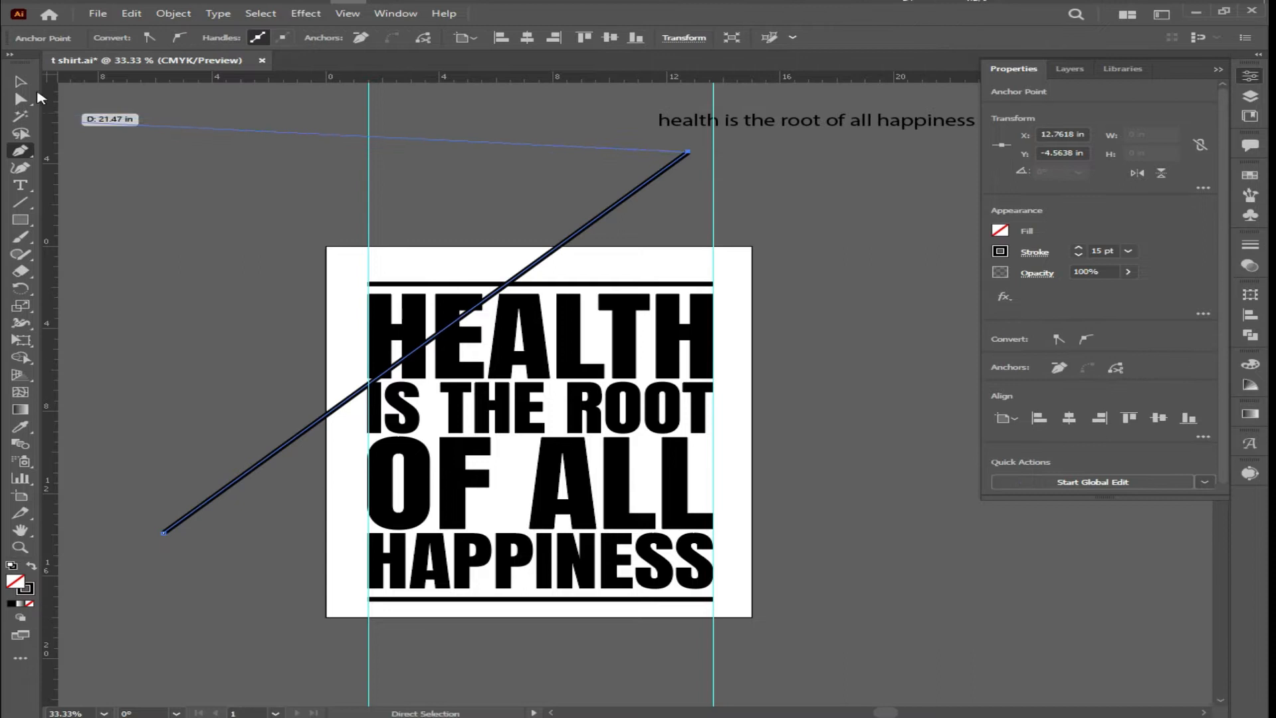
Step: Reduce the diagonal line's stroke weight to 5 pt
{"action": "left_click", "coordinate": [20, 81]}
{"action": "left_click", "coordinate": [218, 99]}
{"action": "left_click", "coordinate": [627, 197]}
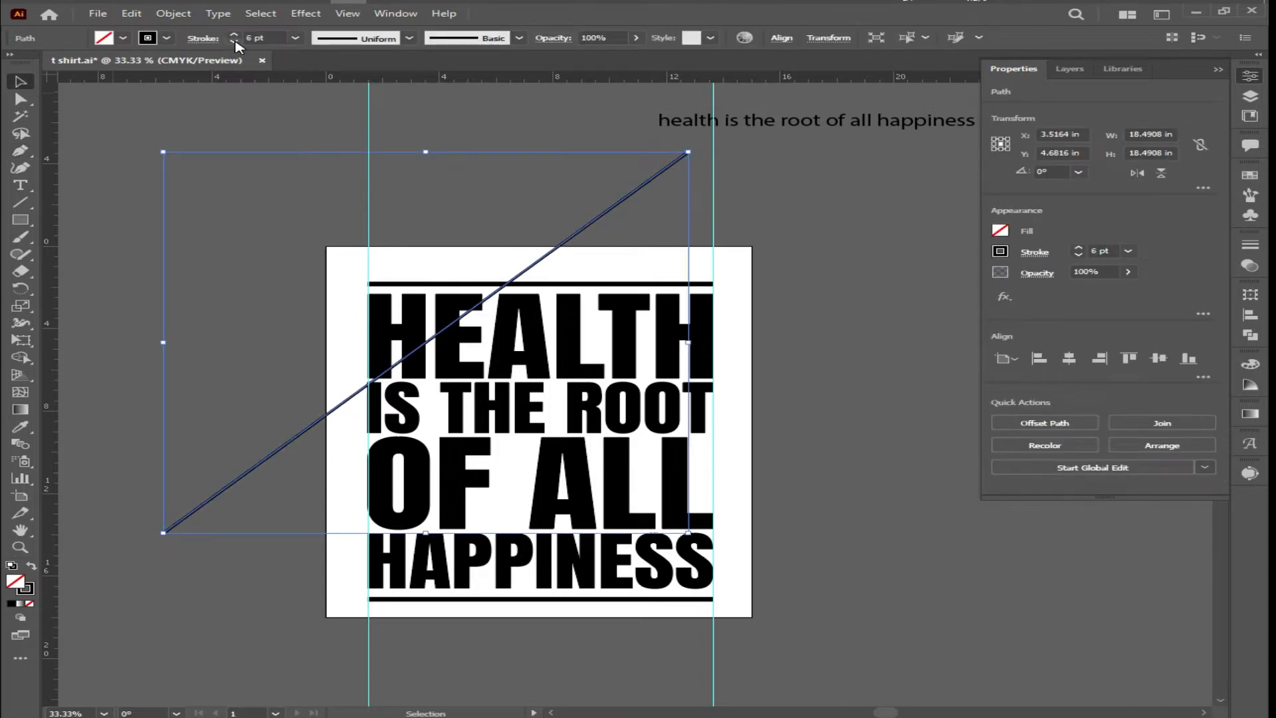
{"action": "left_click", "coordinate": [237, 103]}
Step: Change the diagonal line's stroke color to red
{"action": "scroll", "coordinate": [620, 316], "scroll_direction": "up", "scroll_amount": 2}
{"action": "scroll", "coordinate": [652, 312], "scroll_direction": "down", "scroll_amount": 2}
{"action": "scroll", "coordinate": [372, 349], "scroll_direction": "down", "scroll_amount": 2}
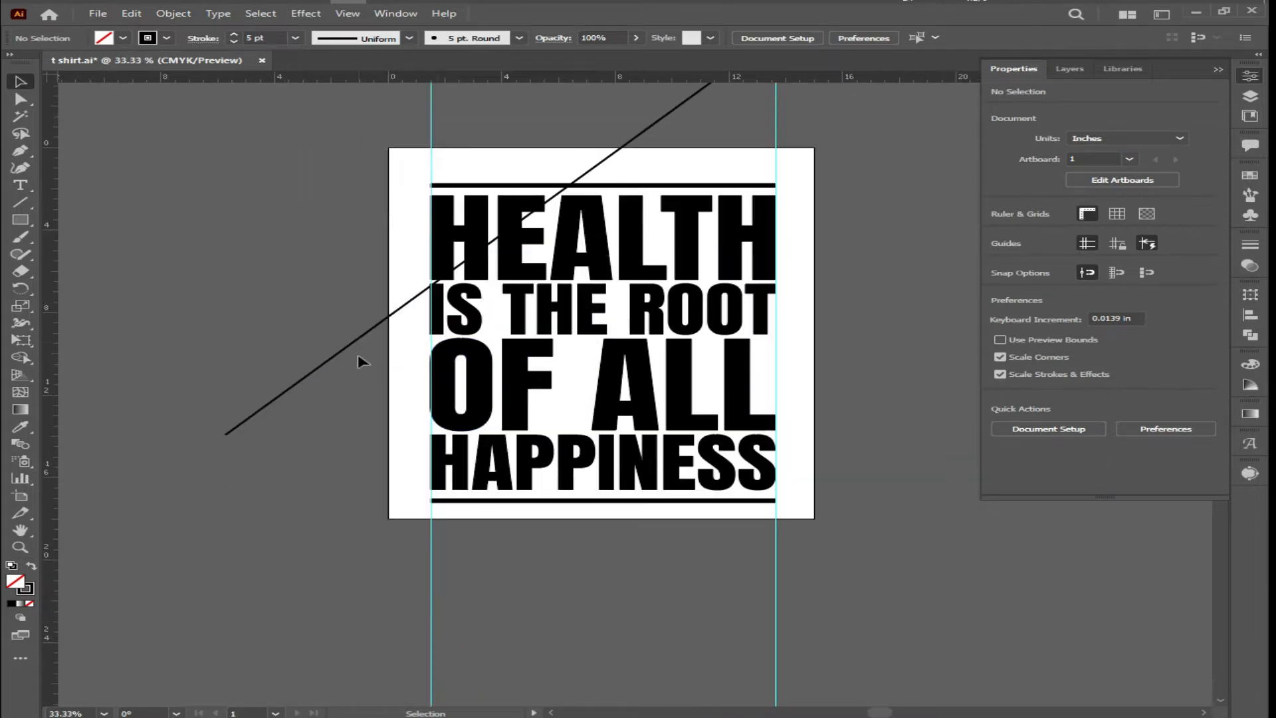
{"action": "left_click", "coordinate": [360, 341]}
{"action": "left_click", "coordinate": [166, 39]}
{"action": "left_click", "coordinate": [109, 60]}
{"action": "left_click", "coordinate": [185, 179]}
{"action": "left_click", "coordinate": [166, 39]}
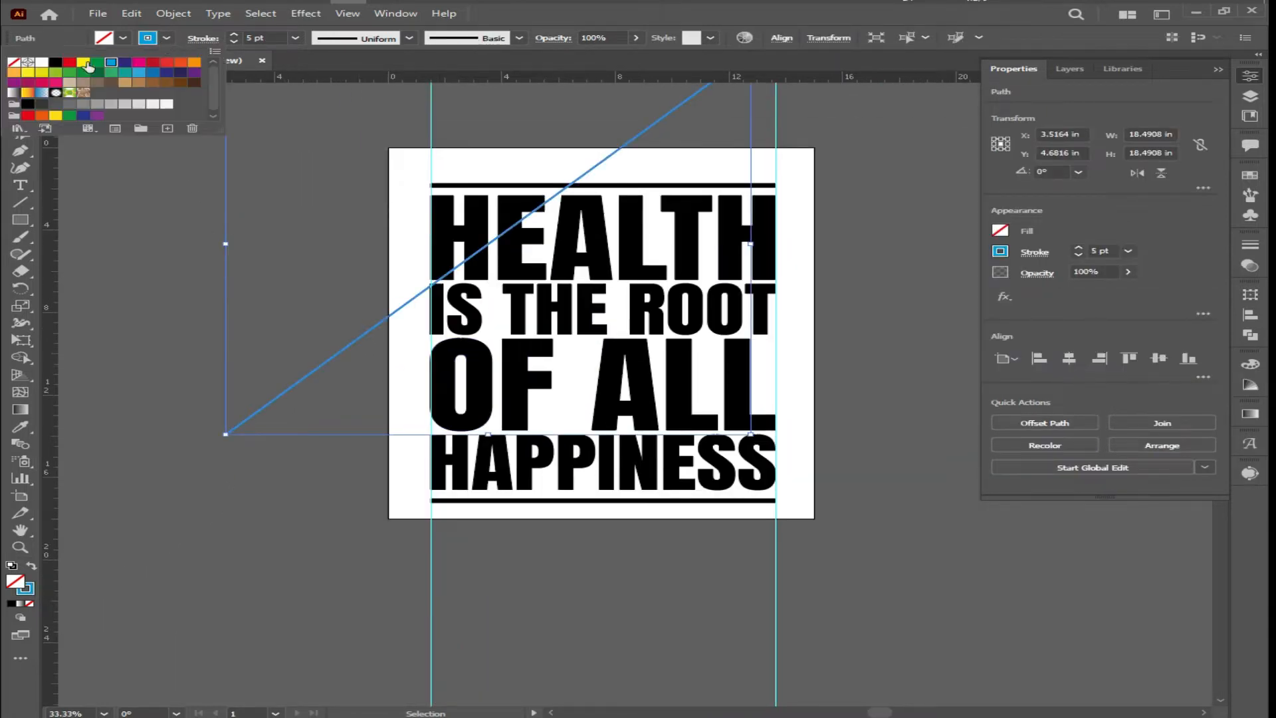
{"action": "left_click", "coordinate": [73, 60]}
{"action": "left_click", "coordinate": [173, 255]}
{"action": "left_click", "coordinate": [173, 254]}
Step: Resize the OF ALL lettering so its outer left edge meets the vertical guide
{"action": "scroll", "coordinate": [452, 279], "scroll_direction": "up", "scroll_amount": 2}
{"action": "scroll", "coordinate": [475, 418], "scroll_direction": "up", "scroll_amount": 3}
{"action": "scroll", "coordinate": [450, 446], "scroll_direction": "up", "scroll_amount": 11}
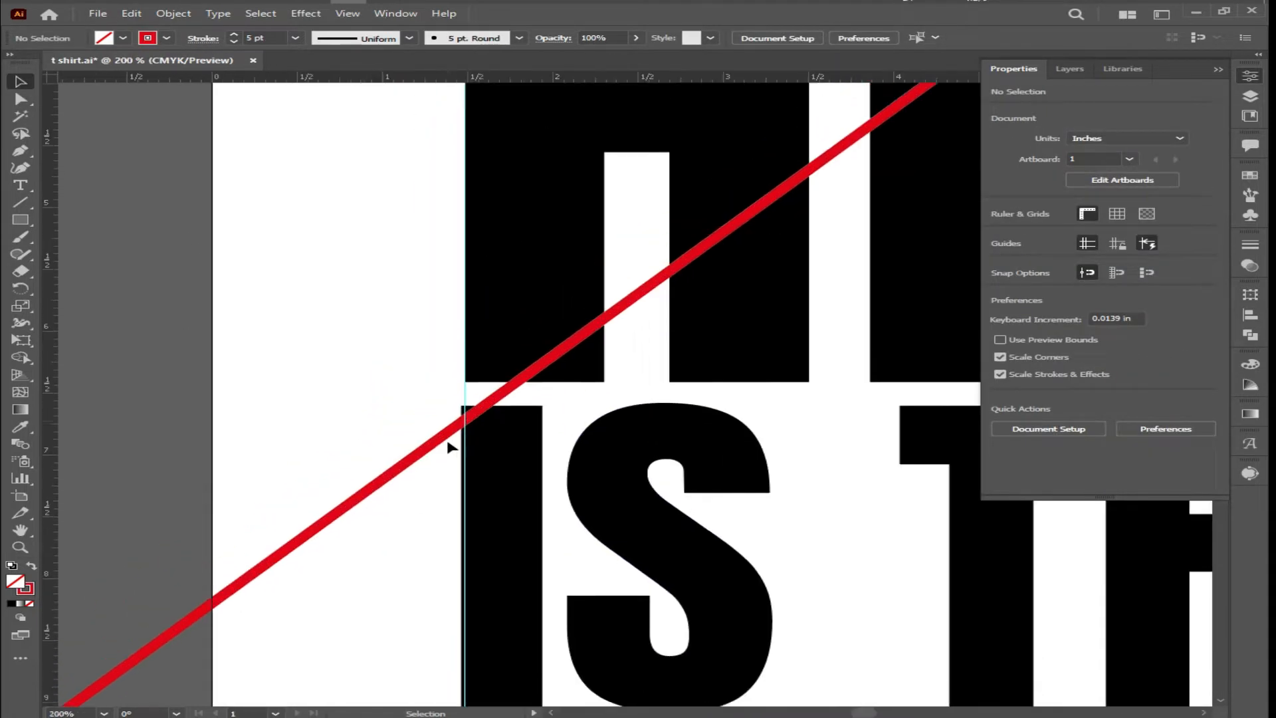
{"action": "scroll", "coordinate": [540, 443], "scroll_direction": "down", "scroll_amount": 8}
{"action": "scroll", "coordinate": [555, 455], "scroll_direction": "up", "scroll_amount": 3}
{"action": "scroll", "coordinate": [545, 585], "scroll_direction": "down", "scroll_amount": 3}
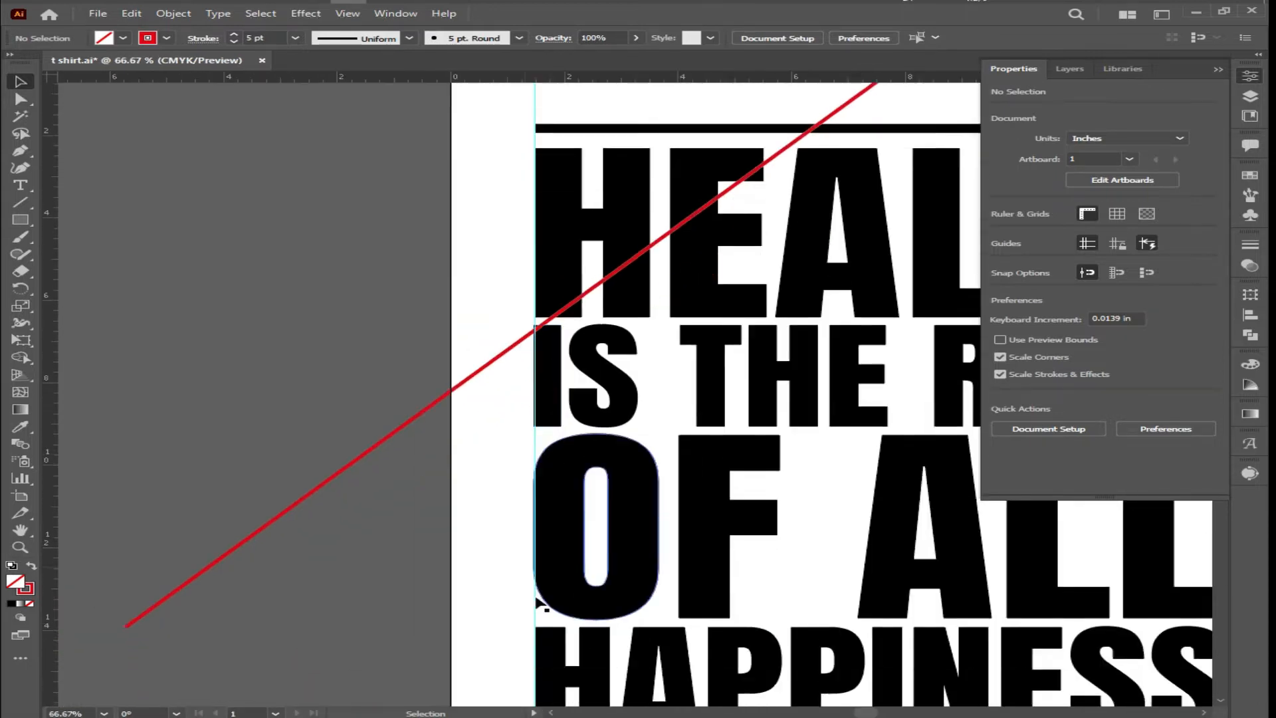
{"action": "scroll", "coordinate": [519, 532], "scroll_direction": "up", "scroll_amount": 5}
{"action": "scroll", "coordinate": [509, 519], "scroll_direction": "down", "scroll_amount": 8}
{"action": "scroll", "coordinate": [734, 371], "scroll_direction": "up", "scroll_amount": 1}
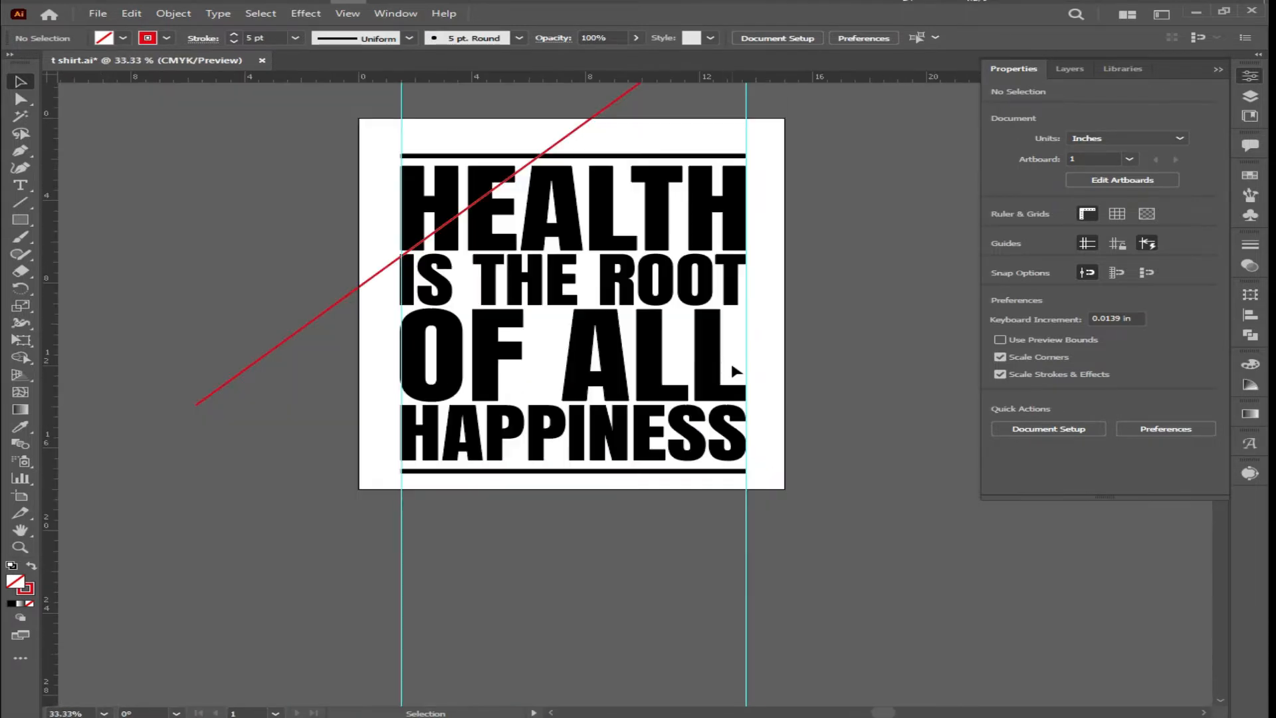
{"action": "left_click", "coordinate": [458, 373]}
{"action": "scroll", "coordinate": [464, 359], "scroll_direction": "up", "scroll_amount": 6}
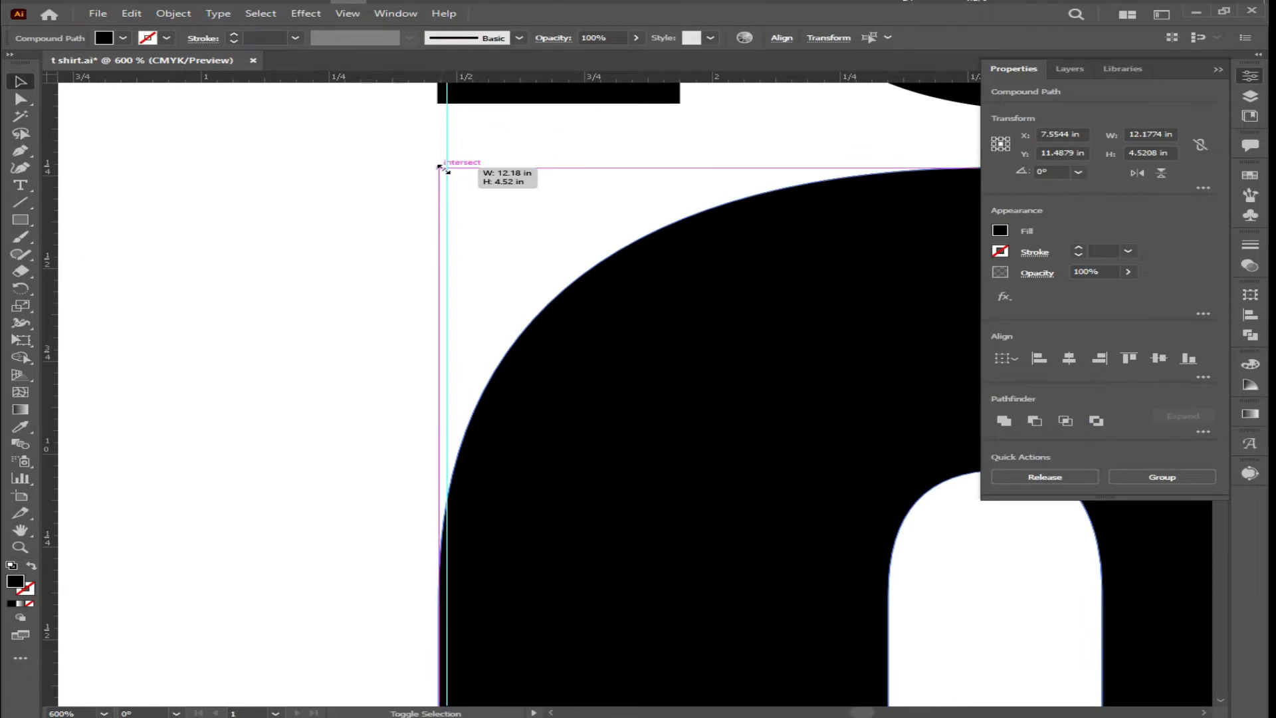
{"action": "left_click", "coordinate": [345, 393]}
{"action": "scroll", "coordinate": [345, 394], "scroll_direction": "down", "scroll_amount": 10}
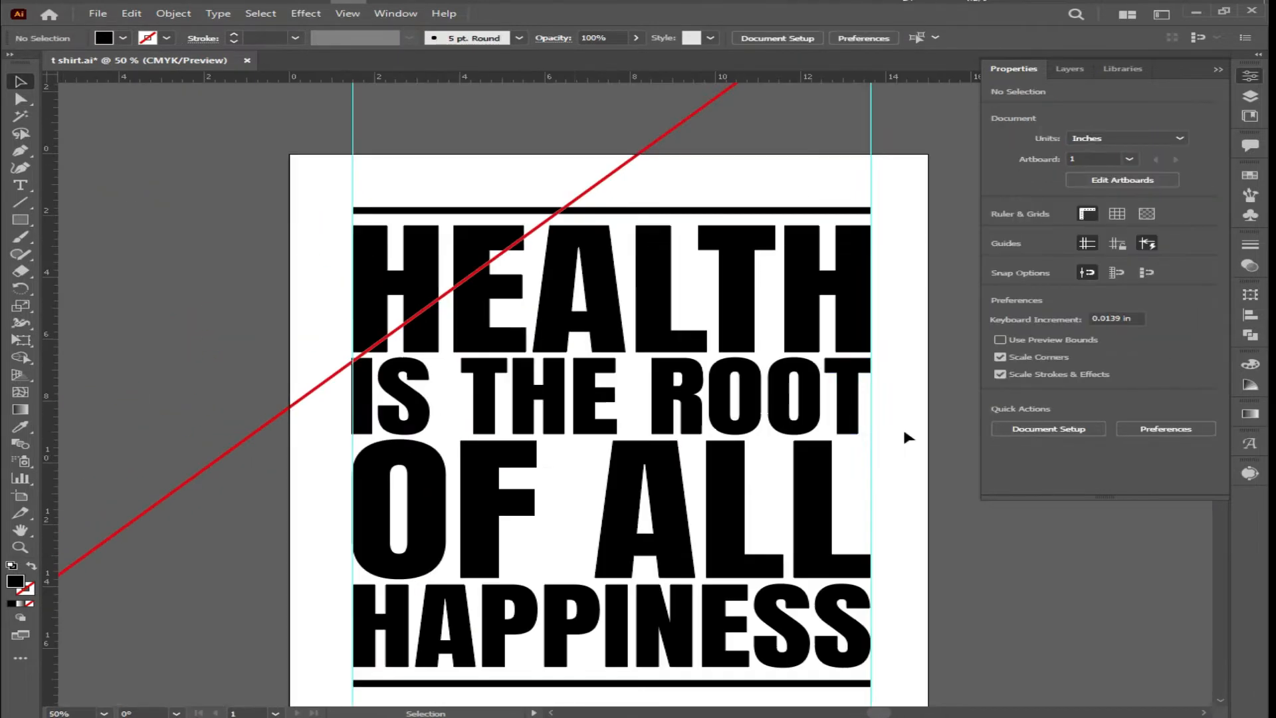
Step: Resize the IS THE ROOT lettering so its left edge meets the guide, making it about 12.16 in wide
{"action": "left_click", "coordinate": [370, 412]}
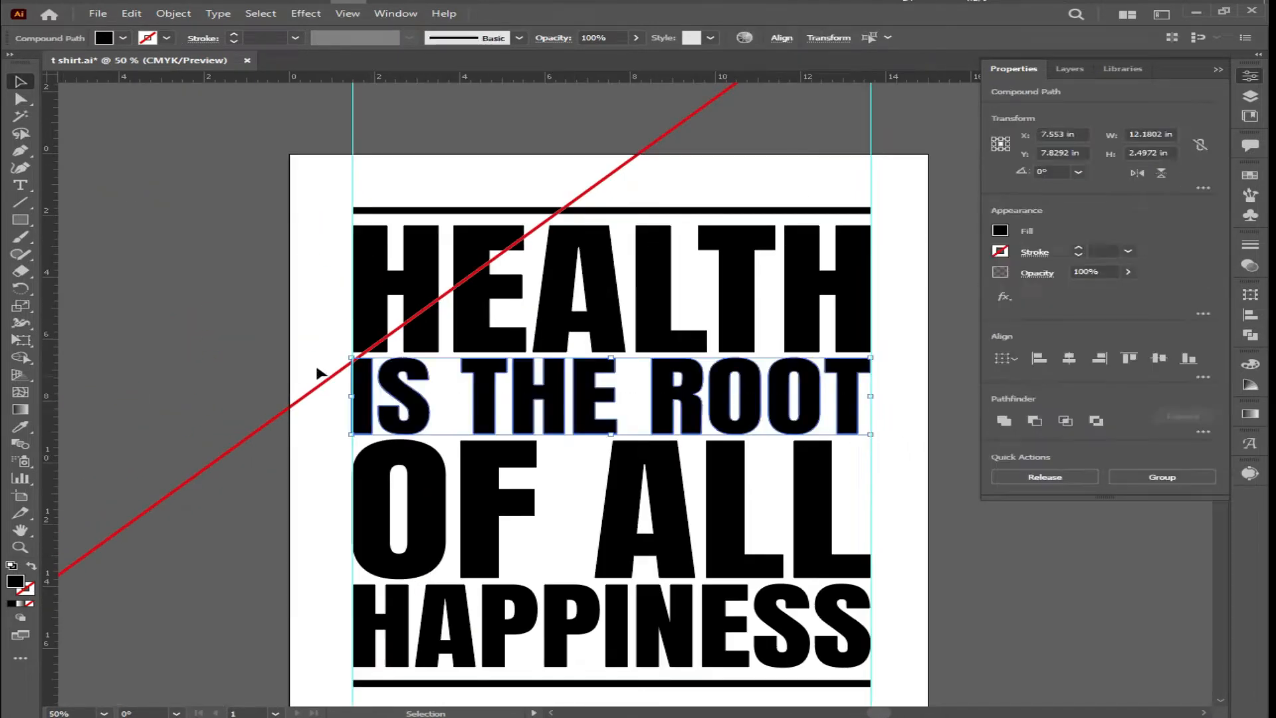
{"action": "scroll", "coordinate": [321, 390], "scroll_direction": "up", "scroll_amount": 4}
{"action": "left_click_drag", "start_coordinate": [456, 337], "coordinate": [470, 337]}
{"action": "scroll", "coordinate": [470, 337], "scroll_direction": "down", "scroll_amount": 10}
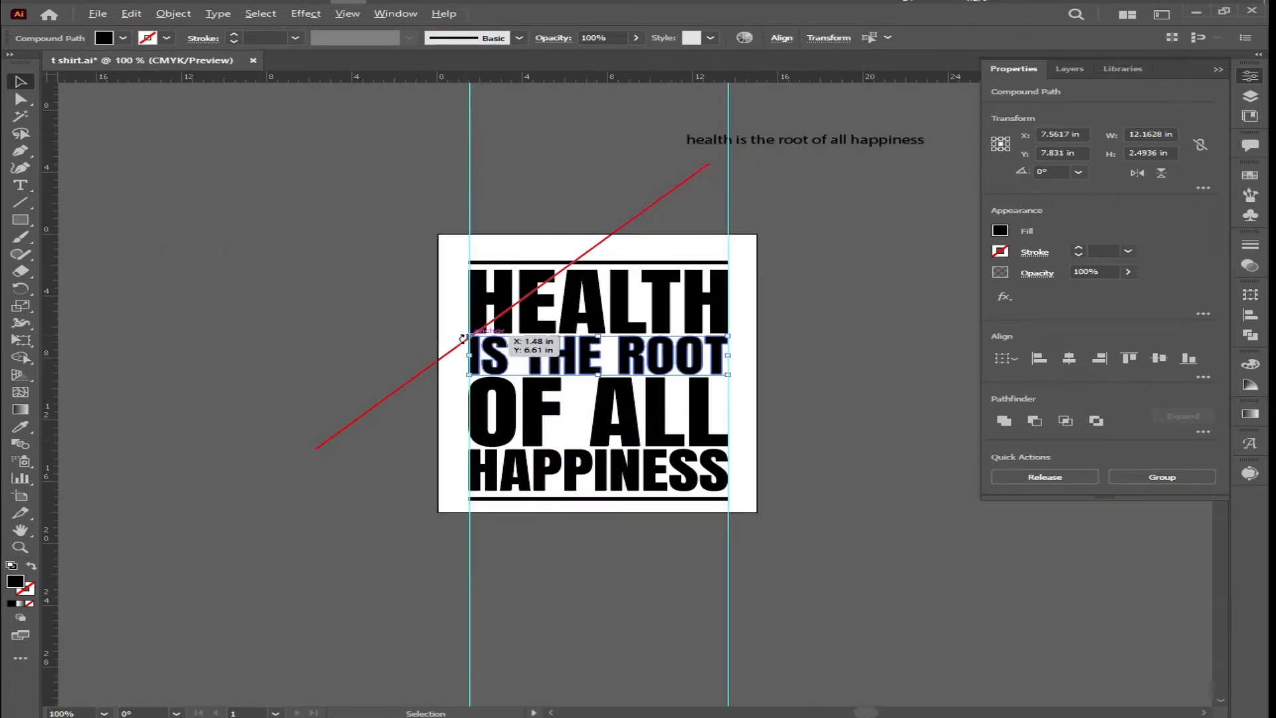
Step: Stretch the HAPPINESS lettering slightly so its left edge meets the vertical guide
{"action": "scroll", "coordinate": [477, 495], "scroll_direction": "up", "scroll_amount": 9}
{"action": "scroll", "coordinate": [250, 309], "scroll_direction": "up", "scroll_amount": 5}
{"action": "scroll", "coordinate": [319, 332], "scroll_direction": "down", "scroll_amount": 10}
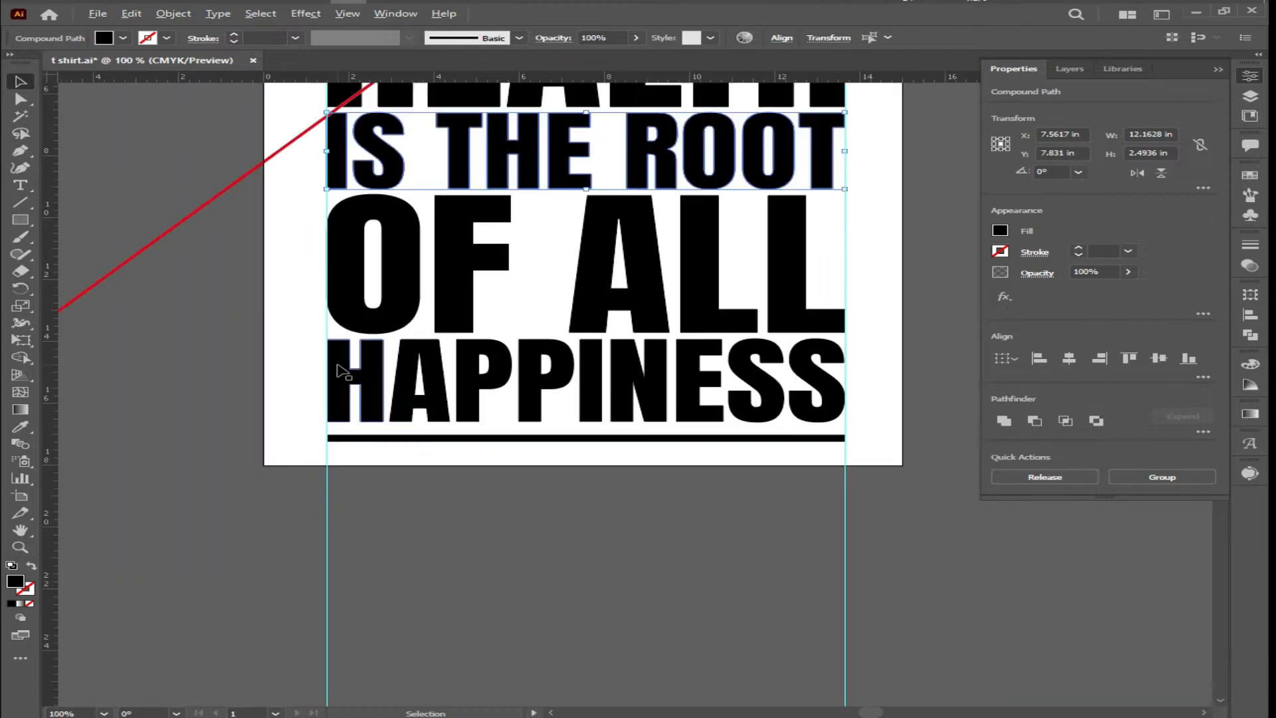
{"action": "scroll", "coordinate": [848, 367], "scroll_direction": "up", "scroll_amount": 6}
{"action": "scroll", "coordinate": [843, 367], "scroll_direction": "down", "scroll_amount": 6}
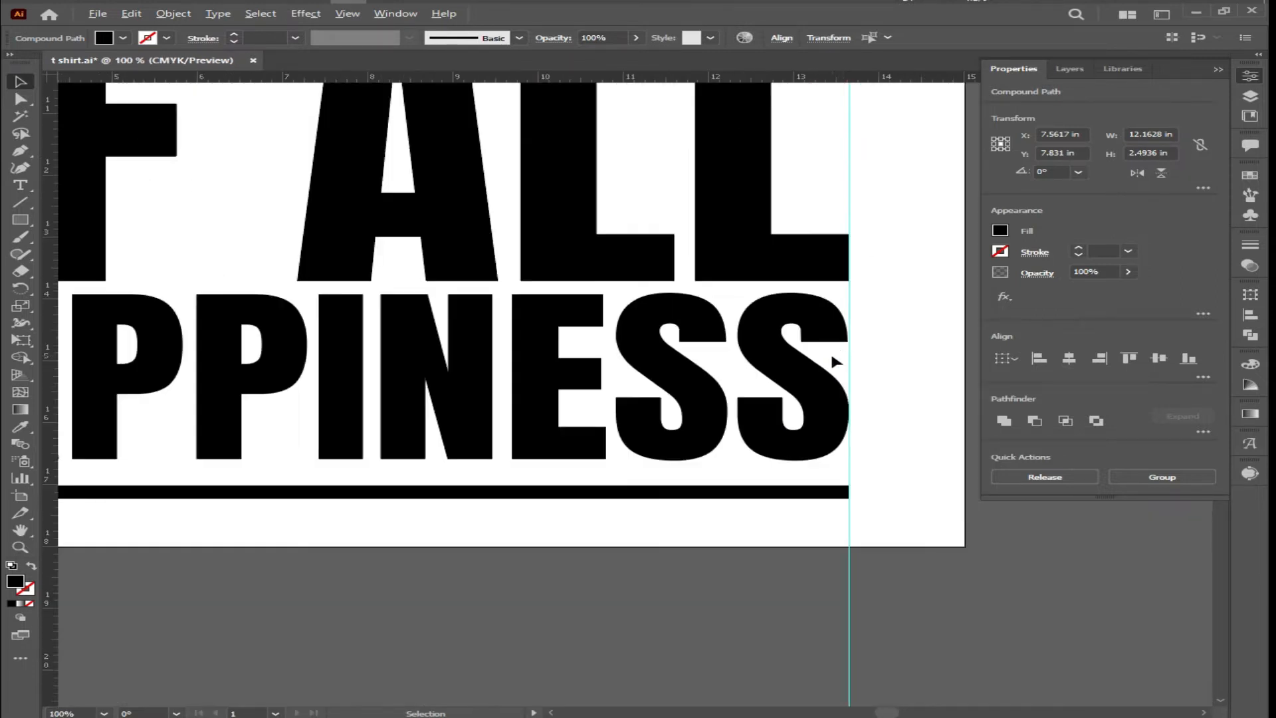
{"action": "left_click", "coordinate": [211, 368]}
{"action": "scroll", "coordinate": [117, 336], "scroll_direction": "up", "scroll_amount": 6}
{"action": "scroll", "coordinate": [418, 153], "scroll_direction": "up", "scroll_amount": 5}
{"action": "scroll", "coordinate": [533, 149], "scroll_direction": "up", "scroll_amount": 2}
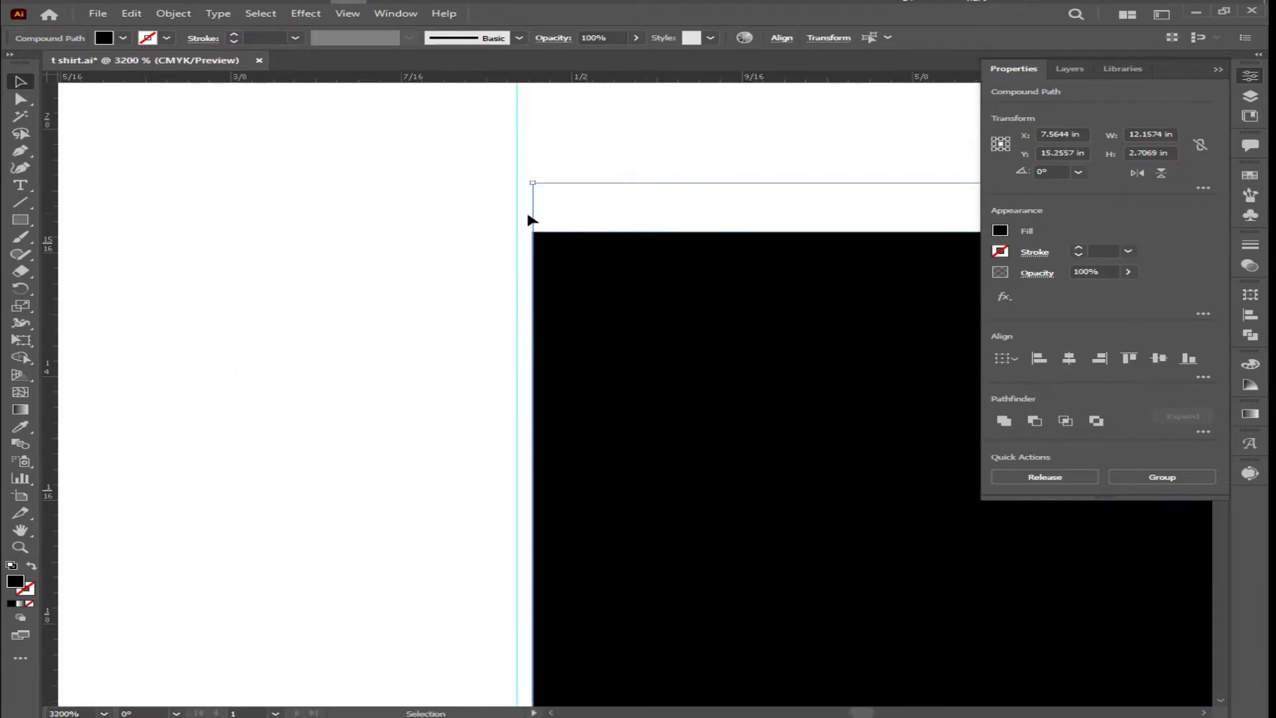
{"action": "left_click_drag", "start_coordinate": [532, 265], "coordinate": [518, 255]}
{"action": "left_click", "coordinate": [475, 266]}
Step: Extend the right end of the horizontal line above HEALTH to the vertical guide
{"action": "scroll", "coordinate": [476, 266], "scroll_direction": "down", "scroll_amount": 12}
{"action": "scroll", "coordinate": [679, 228], "scroll_direction": "up", "scroll_amount": 6}
{"action": "scroll", "coordinate": [475, 298], "scroll_direction": "up", "scroll_amount": 11}
{"action": "scroll", "coordinate": [391, 359], "scroll_direction": "down", "scroll_amount": 3}
{"action": "scroll", "coordinate": [612, 404], "scroll_direction": "up", "scroll_amount": 2}
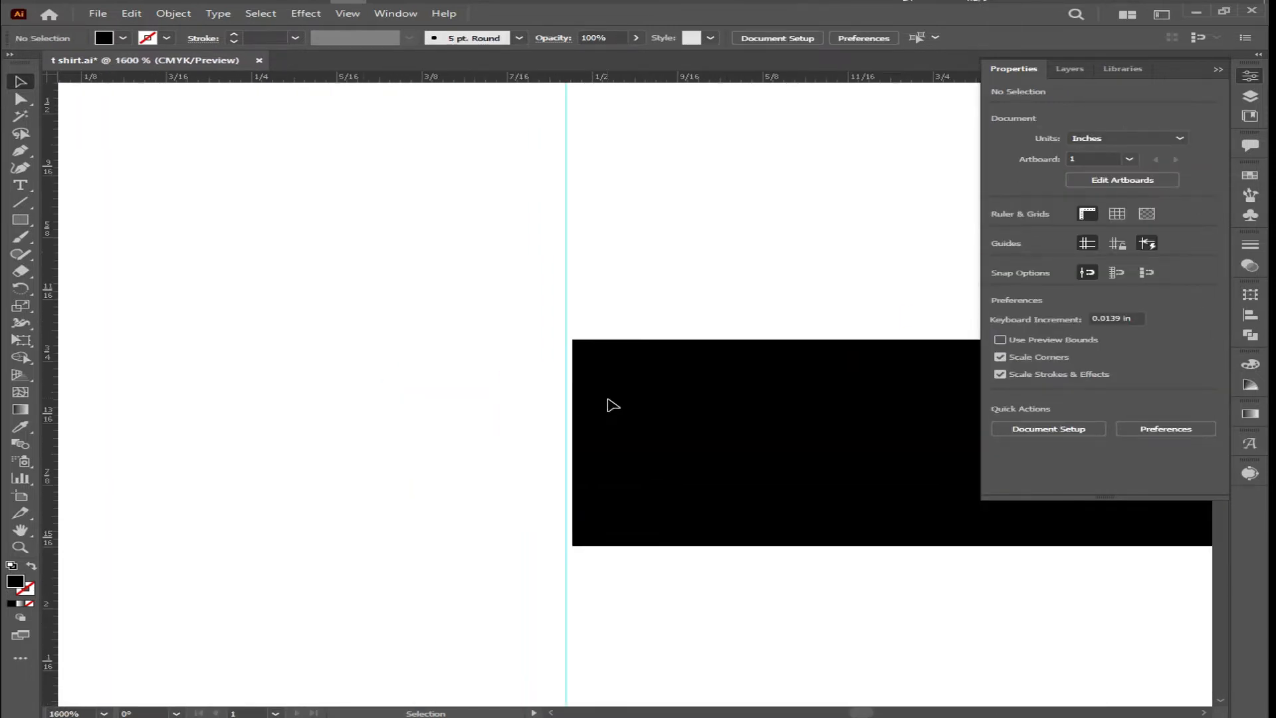
{"action": "left_click", "coordinate": [643, 444]}
{"action": "scroll", "coordinate": [604, 439], "scroll_direction": "down", "scroll_amount": 4}
{"action": "scroll", "coordinate": [632, 436], "scroll_direction": "right", "scroll_amount": 5}
{"action": "scroll", "coordinate": [855, 451], "scroll_direction": "up", "scroll_amount": 4}
{"action": "scroll", "coordinate": [854, 450], "scroll_direction": "up", "scroll_amount": 5}
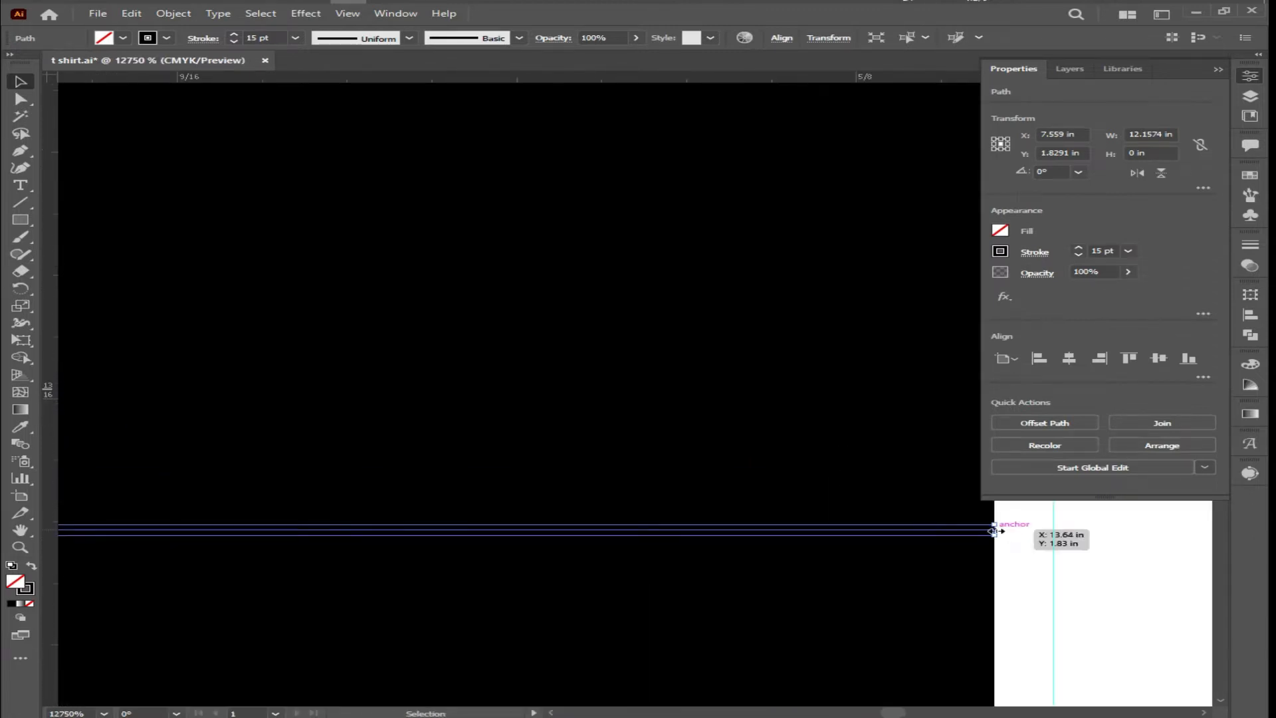
{"action": "left_click", "coordinate": [1077, 534]}
{"action": "scroll", "coordinate": [836, 527], "scroll_direction": "down", "scroll_amount": 10}
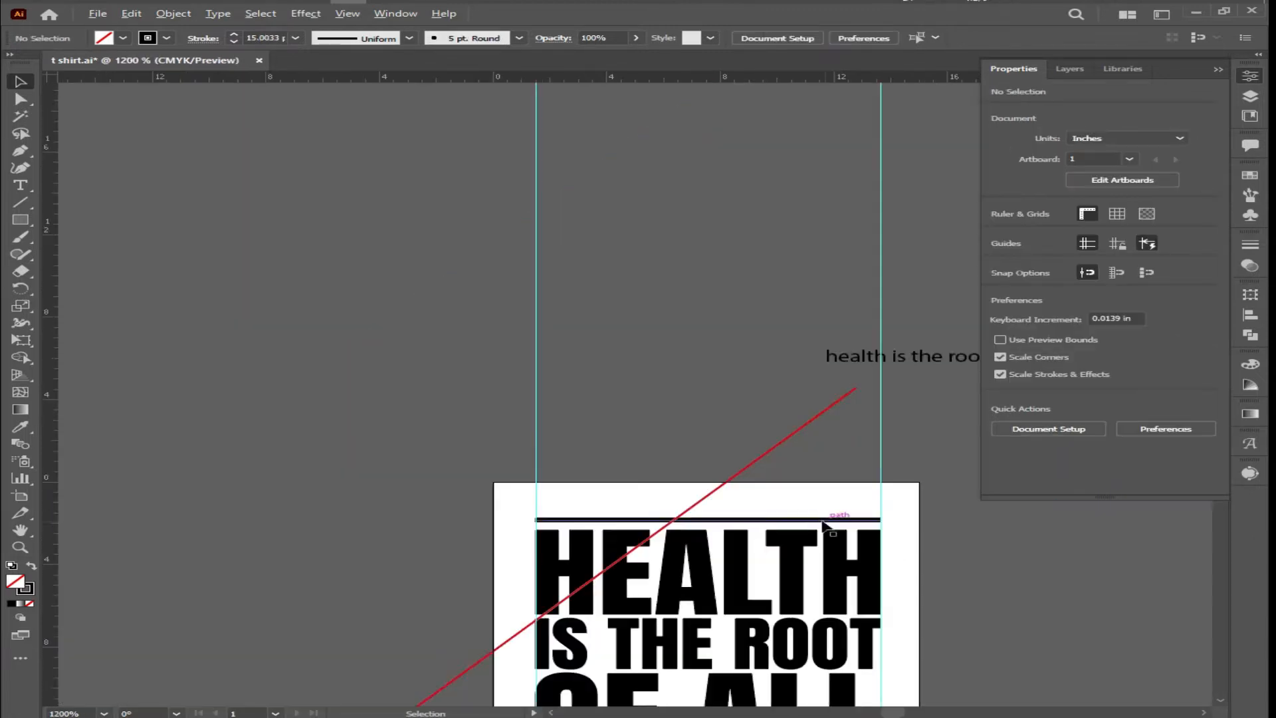
Step: Extend the left end of the horizontal line above HEALTH to the vertical guide
{"action": "scroll", "coordinate": [577, 562], "scroll_direction": "up", "scroll_amount": 10}
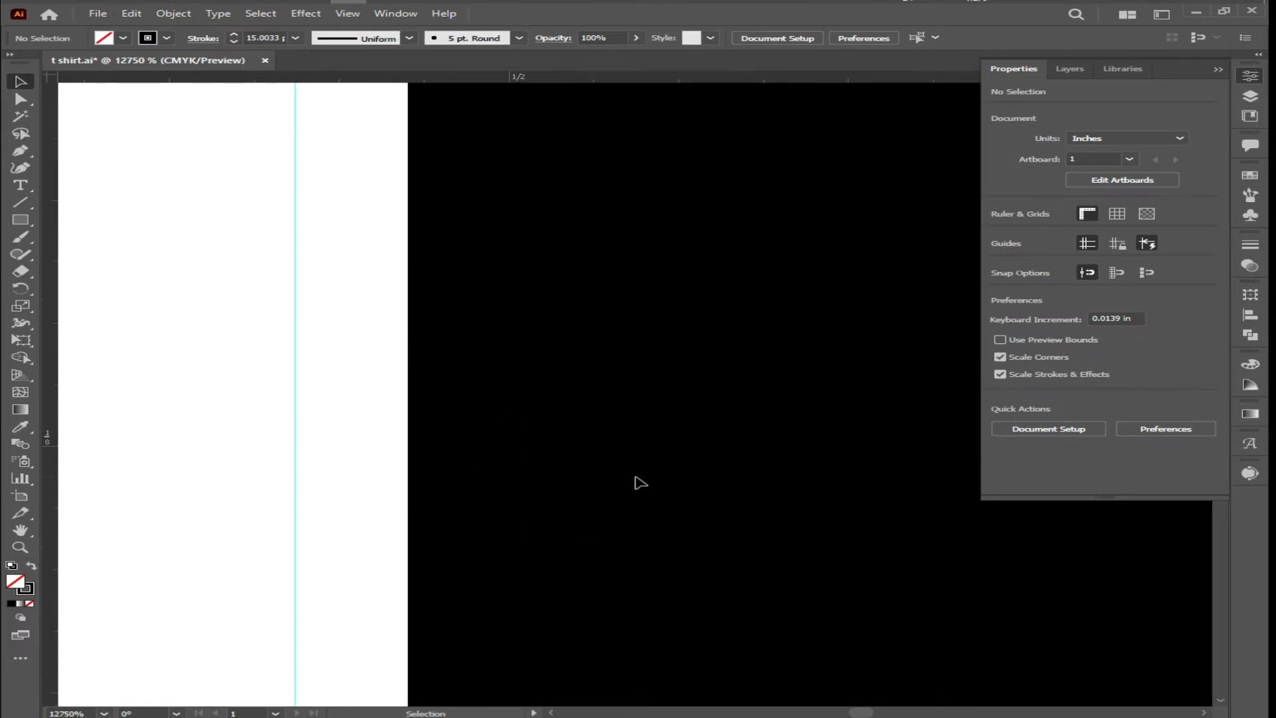
{"action": "scroll", "coordinate": [525, 538], "scroll_direction": "down", "scroll_amount": 3}
{"action": "left_click_drag", "start_coordinate": [724, 485], "coordinate": [726, 487]}
{"action": "left_click_drag", "start_coordinate": [499, 317], "coordinate": [456, 317]}
Step: Extend the right end of the horizontal line below HAPPINESS to the vertical guide
{"action": "scroll", "coordinate": [456, 317], "scroll_direction": "down", "scroll_amount": 10}
{"action": "scroll", "coordinate": [911, 353], "scroll_direction": "down", "scroll_amount": 3}
{"action": "scroll", "coordinate": [910, 353], "scroll_direction": "right", "scroll_amount": 3}
{"action": "scroll", "coordinate": [863, 334], "scroll_direction": "up", "scroll_amount": 8}
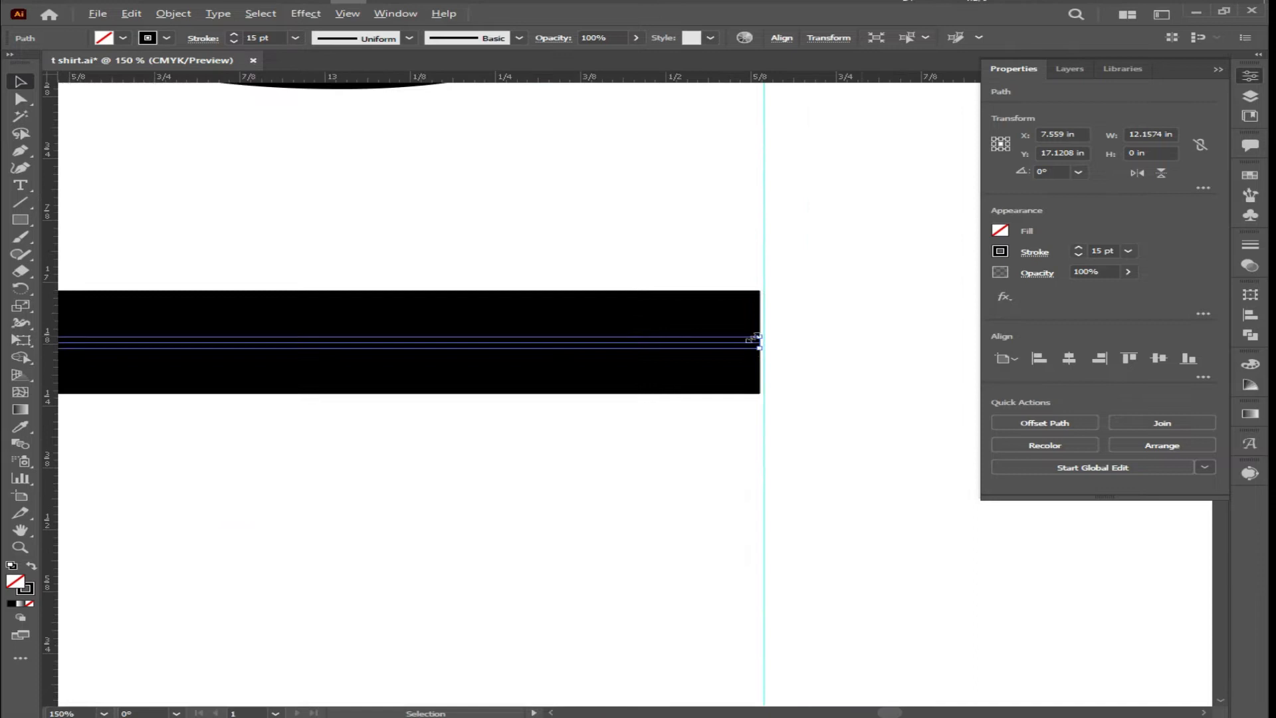
{"action": "scroll", "coordinate": [758, 337], "scroll_direction": "up", "scroll_amount": 8}
{"action": "left_click_drag", "start_coordinate": [898, 581], "coordinate": [1053, 581]}
{"action": "left_click", "coordinate": [1124, 562]}
{"action": "scroll", "coordinate": [1124, 566], "scroll_direction": "down", "scroll_amount": 12}
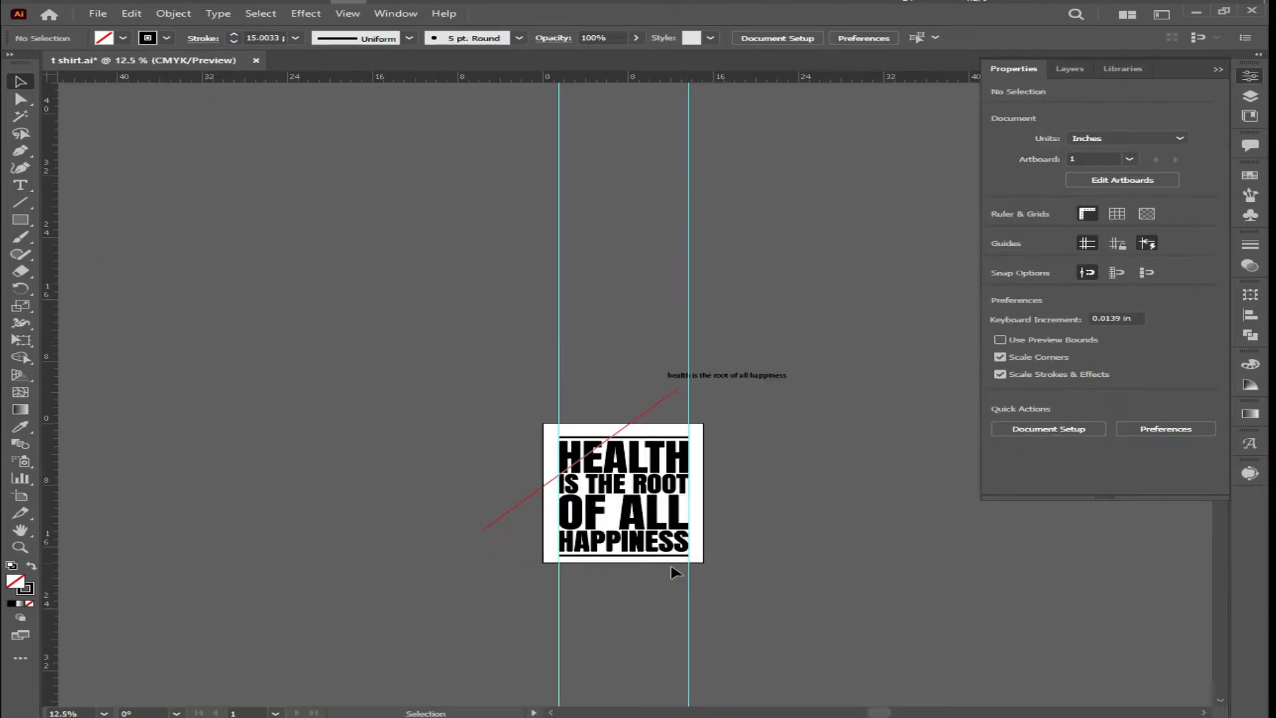
Step: Expand the horizontal lines above HEALTH and below HAPPINESS into filled shapes
{"action": "scroll", "coordinate": [673, 568], "scroll_direction": "up", "scroll_amount": 3}
{"action": "left_click", "coordinate": [674, 525]}
{"action": "scroll", "coordinate": [674, 525], "scroll_direction": "up", "scroll_amount": 4}
{"action": "left_click", "coordinate": [605, 205], "text": "shift"}
{"action": "left_click", "coordinate": [759, 412]}
{"action": "scroll", "coordinate": [501, 598], "scroll_direction": "down", "scroll_amount": 2}
{"action": "left_click", "coordinate": [504, 606]}
{"action": "left_click", "coordinate": [465, 135], "text": "shift"}
{"action": "left_click", "coordinate": [173, 13]}
{"action": "left_click", "coordinate": [192, 177]}
{"action": "key", "text": "Return"}
{"action": "left_click", "coordinate": [760, 437]}
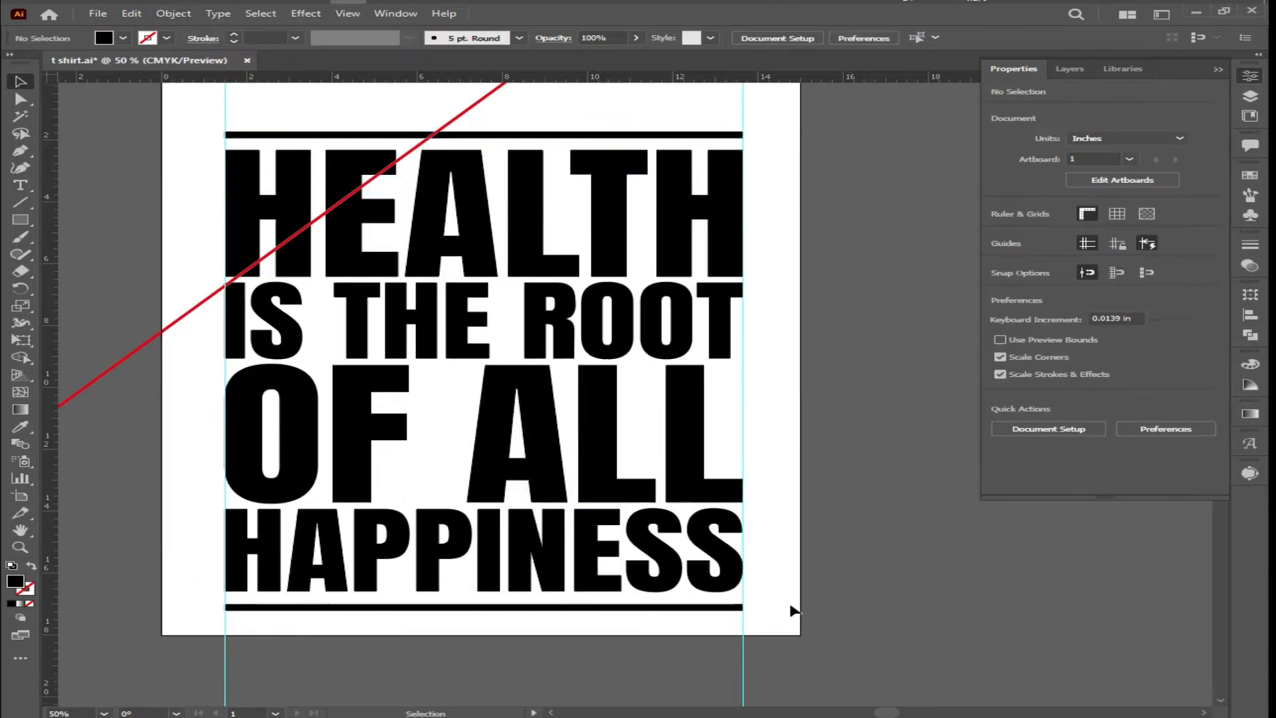
Step: Duplicate the red diagonal line three times, placing the parallel copies across the lettering toward the artboard's lower right
{"action": "left_click_drag", "start_coordinate": [762, 442], "coordinate": [904, 459]}
{"action": "scroll", "coordinate": [822, 565], "scroll_direction": "down", "scroll_amount": 1}
{"action": "scroll", "coordinate": [524, 410], "scroll_direction": "up", "scroll_amount": 6}
{"action": "left_click_drag", "start_coordinate": [517, 394], "coordinate": [407, 581]}
{"action": "scroll", "coordinate": [478, 367], "scroll_direction": "down", "scroll_amount": 6}
{"action": "left_click", "coordinate": [749, 510]}
{"action": "scroll", "coordinate": [341, 567], "scroll_direction": "up", "scroll_amount": 8}
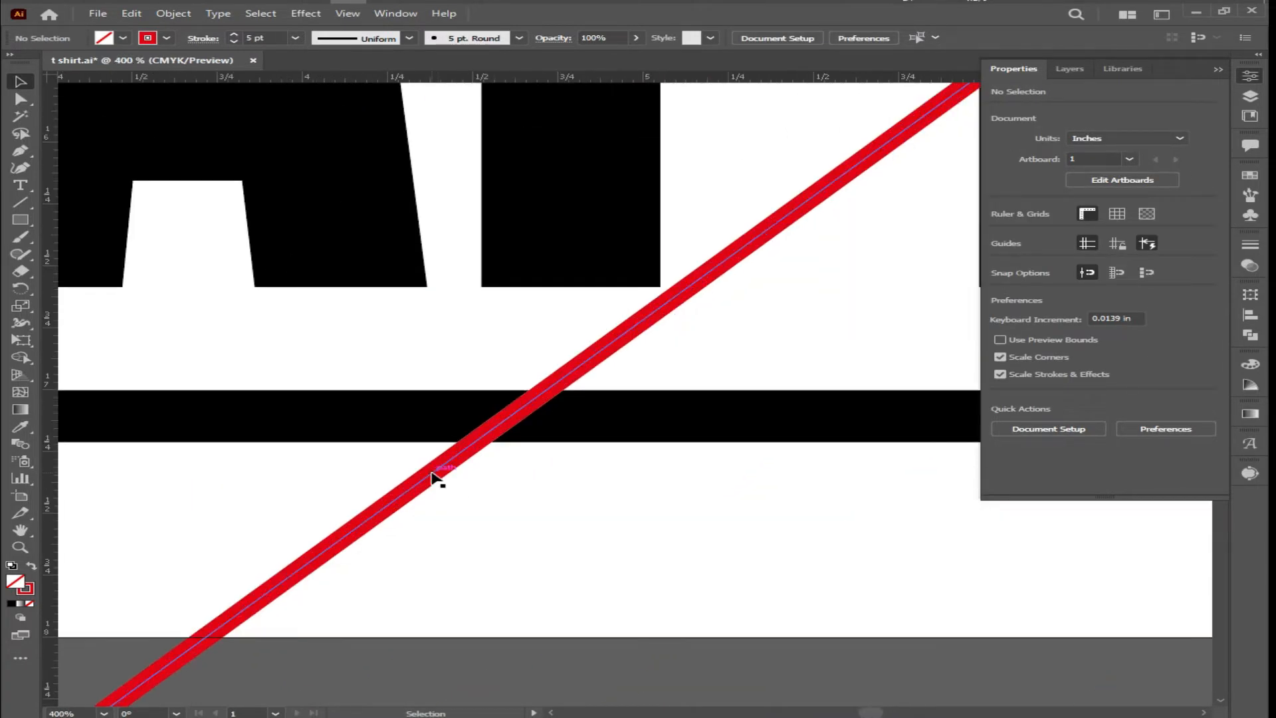
{"action": "left_click_drag", "start_coordinate": [432, 474], "coordinate": [429, 468]}
{"action": "scroll", "coordinate": [429, 470], "scroll_direction": "down", "scroll_amount": 10}
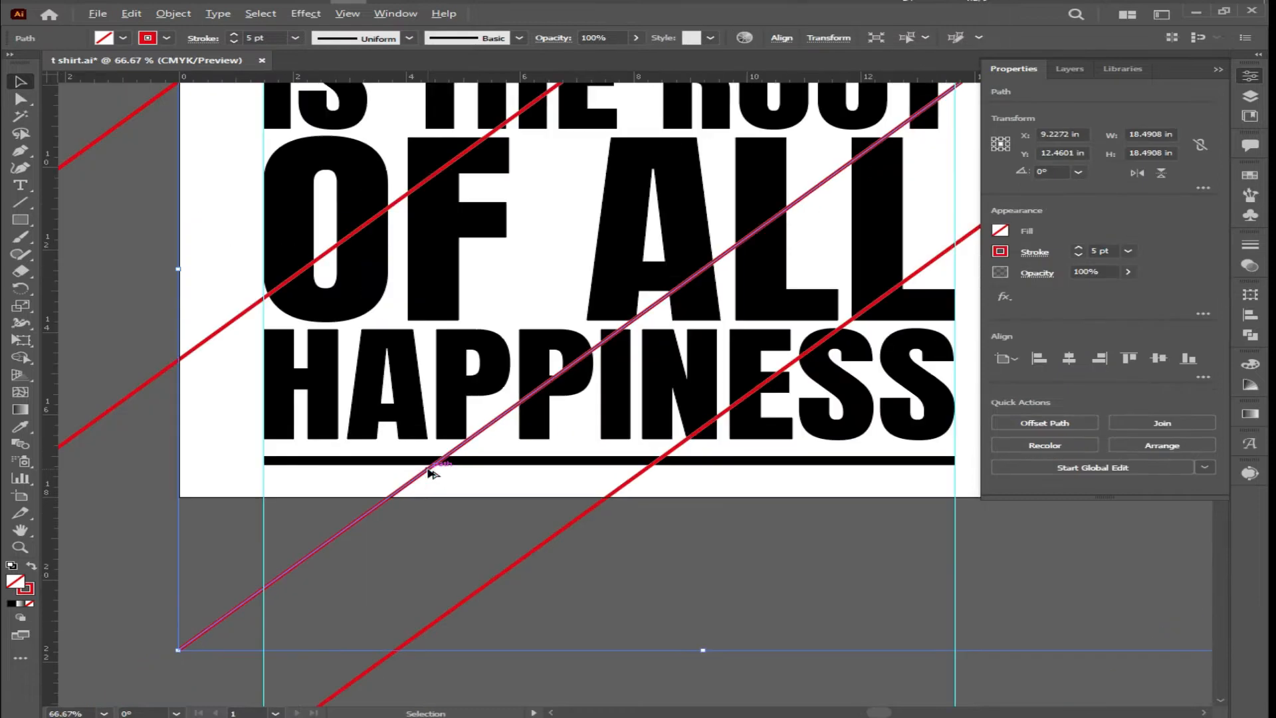
{"action": "left_click", "coordinate": [333, 481]}
Step: Delete both vertical guides at the edges of the lettering
{"action": "scroll", "coordinate": [331, 481], "scroll_direction": "up", "scroll_amount": 2}
{"action": "scroll", "coordinate": [572, 502], "scroll_direction": "up", "scroll_amount": 1}
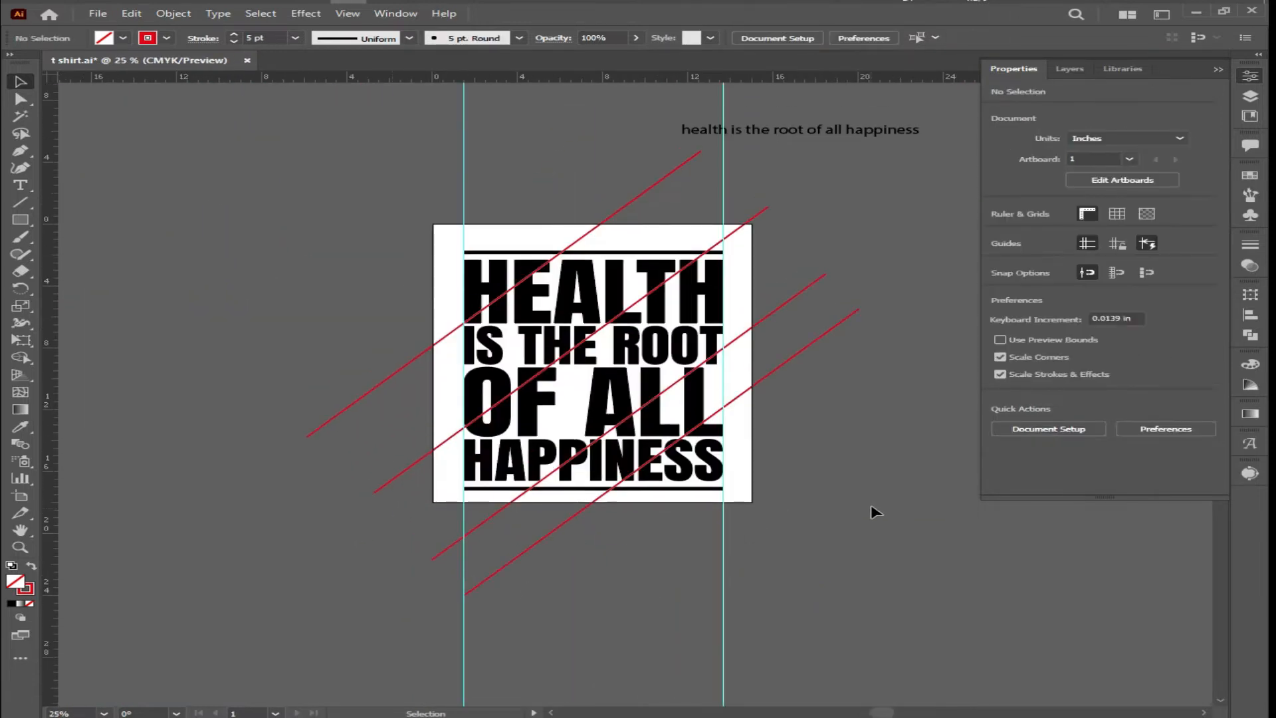
{"action": "scroll", "coordinate": [648, 567], "scroll_direction": "up", "scroll_amount": 1}
{"action": "scroll", "coordinate": [669, 549], "scroll_direction": "down", "scroll_amount": 2}
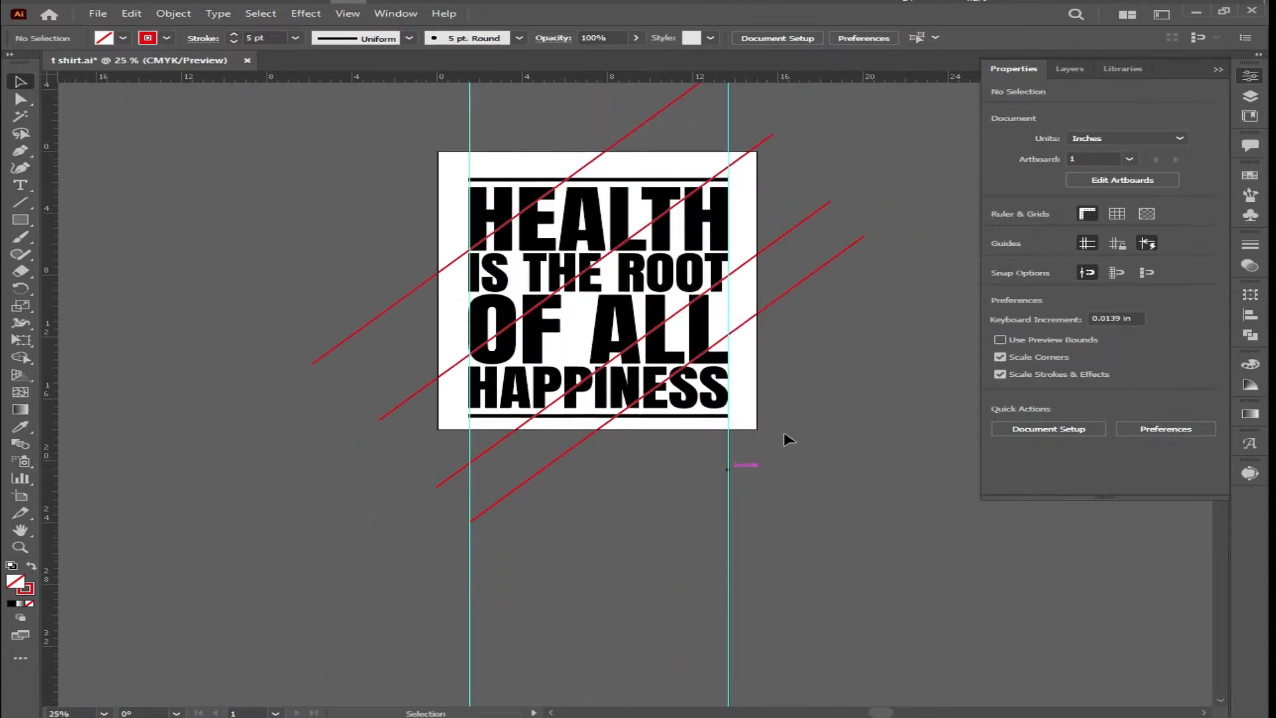
{"action": "scroll", "coordinate": [765, 426], "scroll_direction": "up", "scroll_amount": 3}
{"action": "left_click_drag", "start_coordinate": [409, 132], "coordinate": [334, 110]}
{"action": "left_click", "coordinate": [952, 274]}
{"action": "left_click", "coordinate": [470, 246]}
{"action": "left_click", "coordinate": [729, 246], "text": "shift"}
{"action": "key", "text": "Delete"}
{"action": "scroll", "coordinate": [835, 537], "scroll_direction": "down", "scroll_amount": 2}
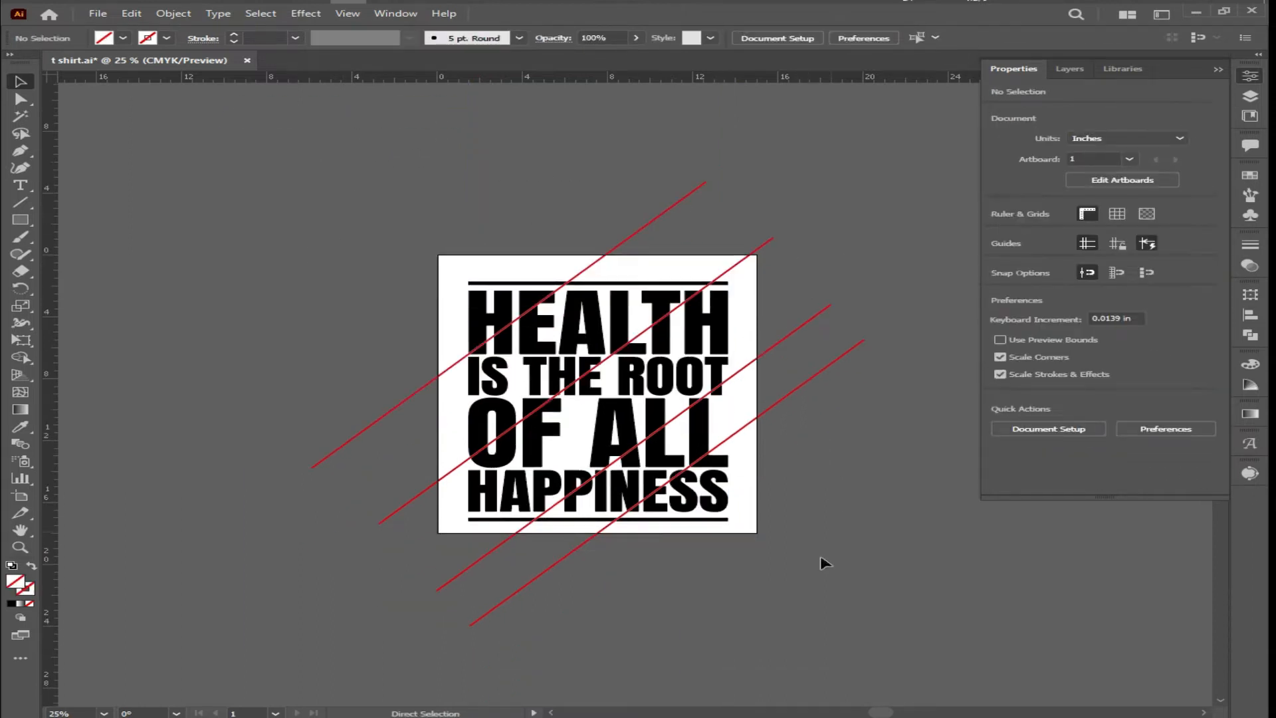
{"action": "scroll", "coordinate": [826, 532], "scroll_direction": "up", "scroll_amount": 1, "text": "alt"}
{"action": "scroll", "coordinate": [797, 515], "scroll_direction": "up", "scroll_amount": 1}
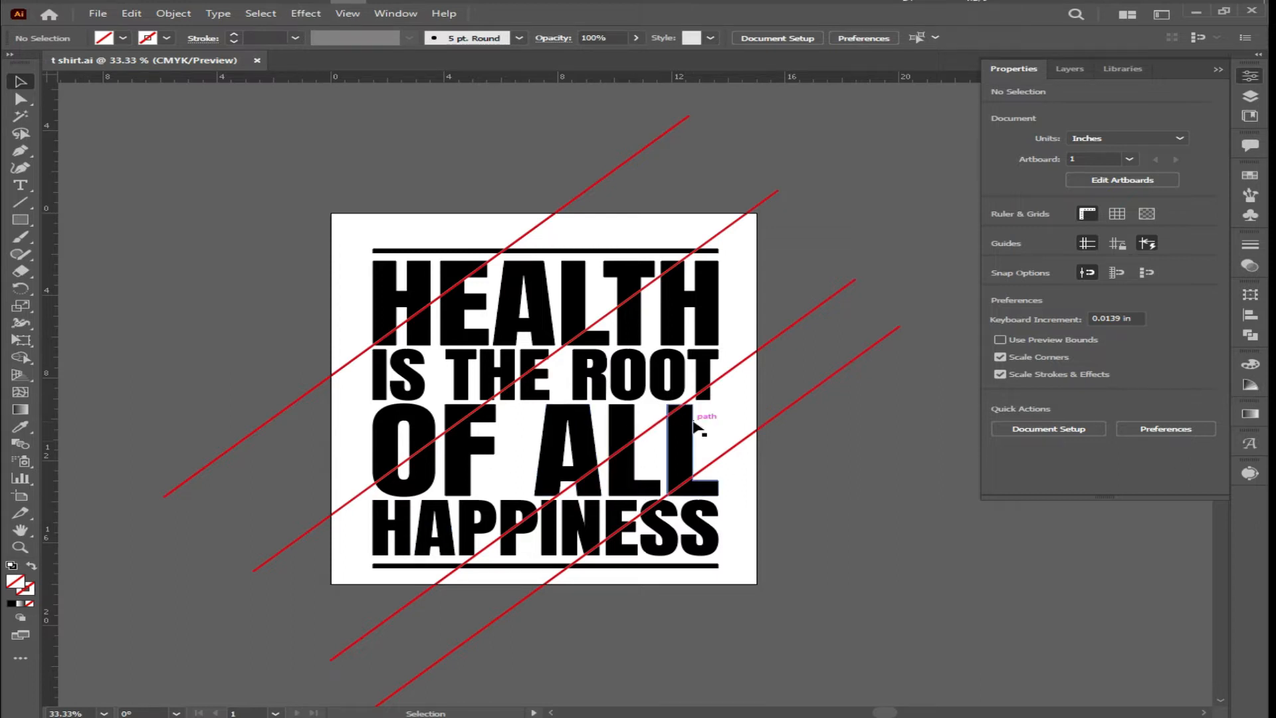
{"action": "left_click", "coordinate": [1003, 1]}
{"action": "left_click", "coordinate": [1002, 2]}
{"action": "left_click", "coordinate": [1003, 1]}
{"action": "left_click", "coordinate": [980, 78]}
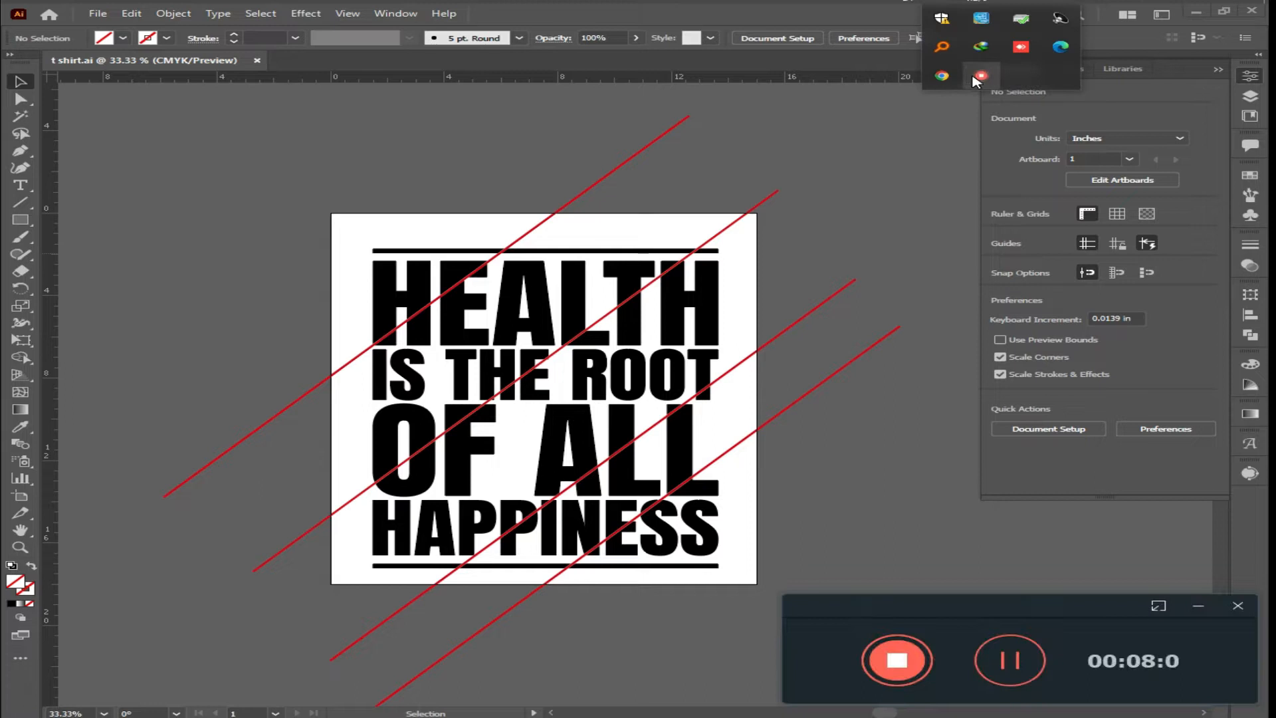
{"action": "left_click", "coordinate": [1198, 607]}
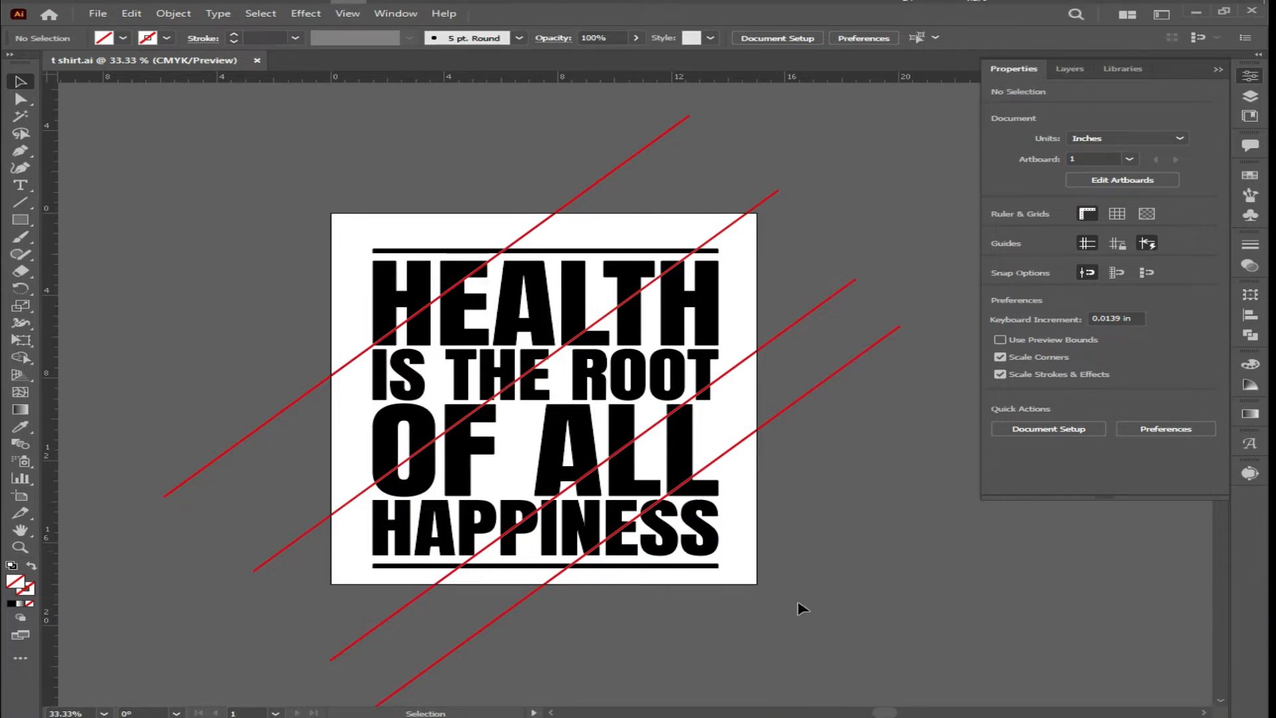
{"action": "left_click_drag", "start_coordinate": [791, 582], "coordinate": [313, 208]}
{"action": "right_click", "coordinate": [494, 242]}
{"action": "left_click", "coordinate": [927, 510]}
{"action": "scroll", "coordinate": [777, 270], "scroll_direction": "up", "scroll_amount": 1}
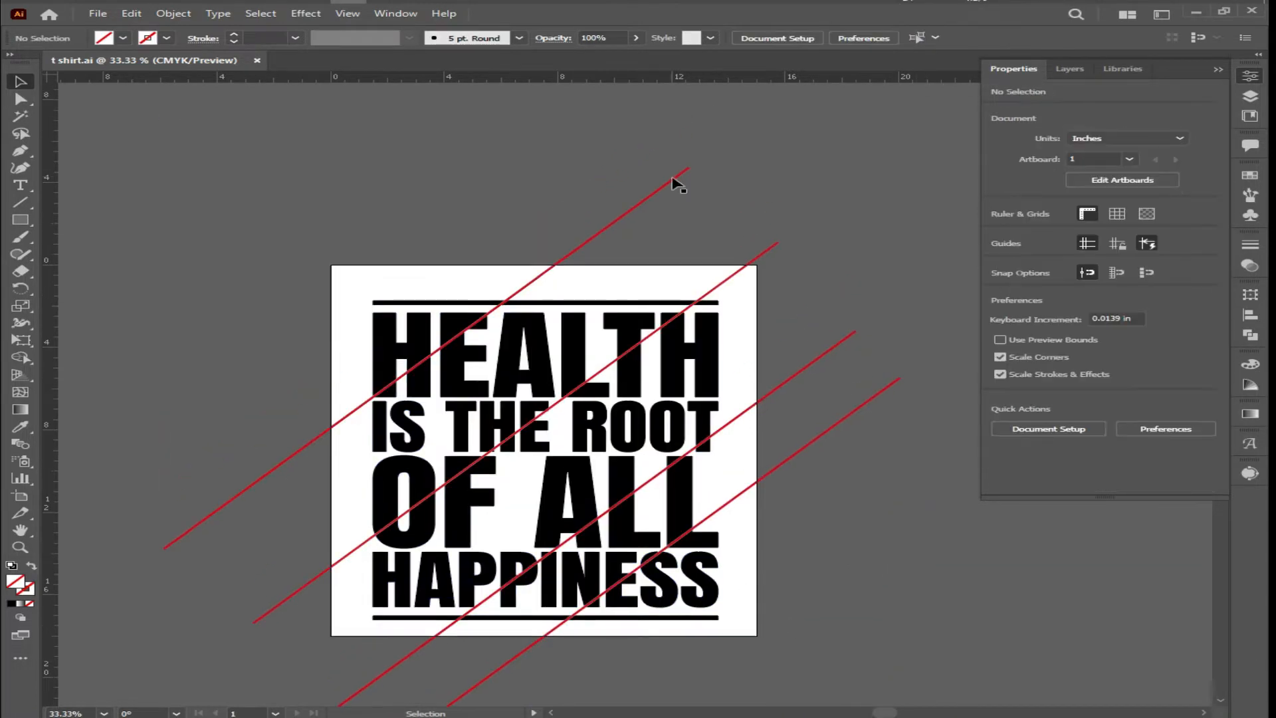
Step: Expand the four red diagonal lines into shapes with Fill and Stroke enabled
{"action": "left_click", "coordinate": [673, 180]}
{"action": "left_click", "coordinate": [763, 254], "text": "shift"}
{"action": "left_click", "coordinate": [821, 354], "text": "shift"}
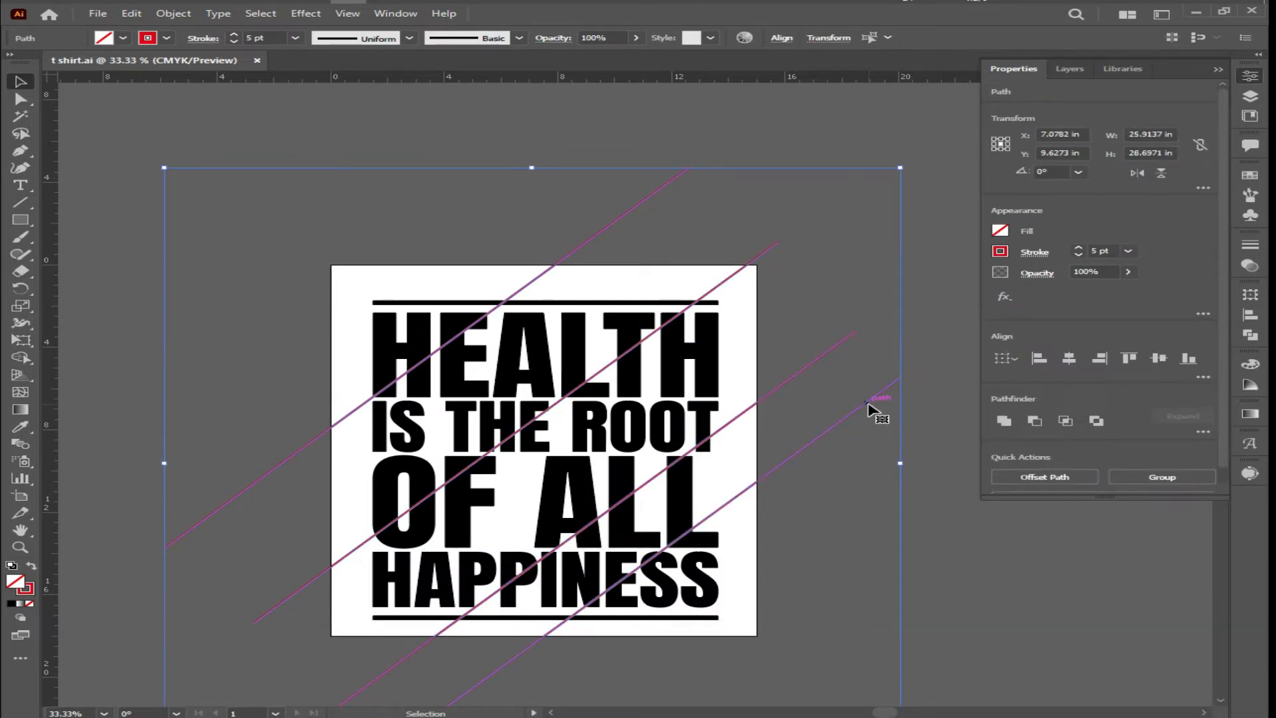
{"action": "left_click", "coordinate": [173, 13]}
{"action": "left_click", "coordinate": [191, 184]}
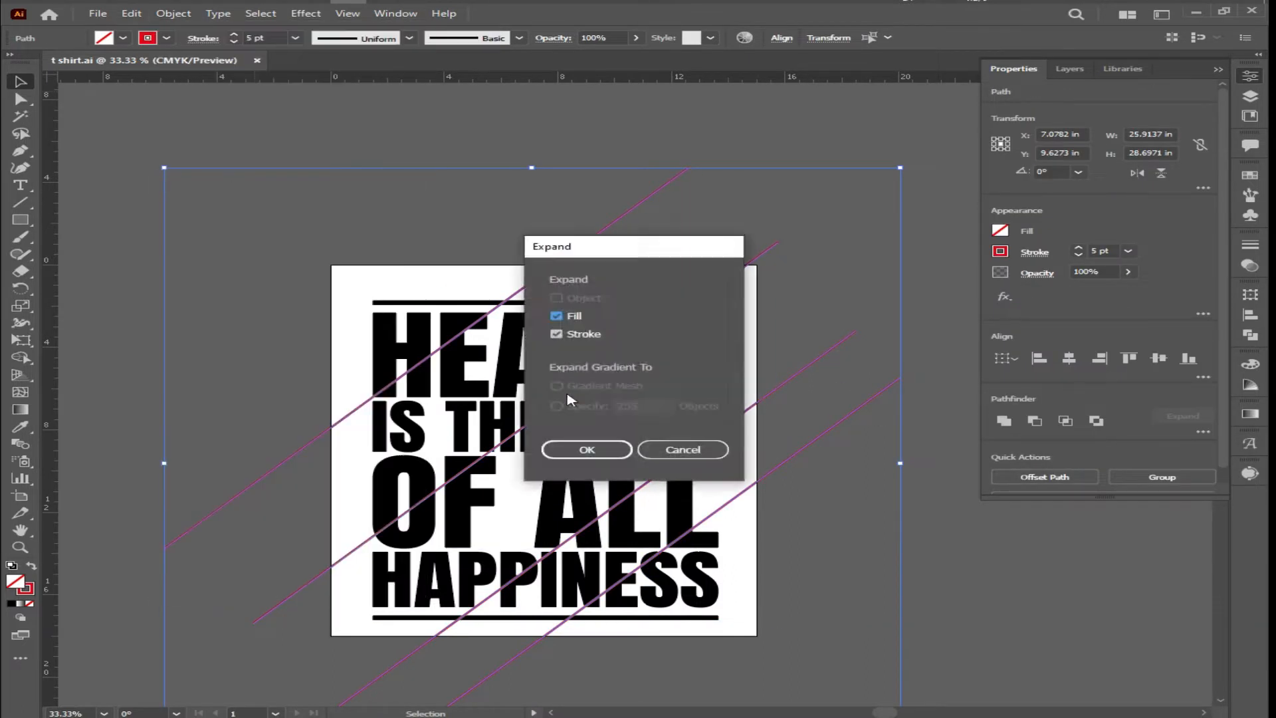
{"action": "left_click", "coordinate": [585, 449]}
{"action": "scroll", "coordinate": [552, 228], "scroll_direction": "down", "scroll_amount": 3}
{"action": "left_click", "coordinate": [173, 14]}
{"action": "left_click", "coordinate": [207, 182]}
{"action": "left_click", "coordinate": [822, 507]}
Step: Try dividing all the artwork where the diagonal strips cross the lettering and ungrouping the pieces
{"action": "key", "text": "ctrl+a"}
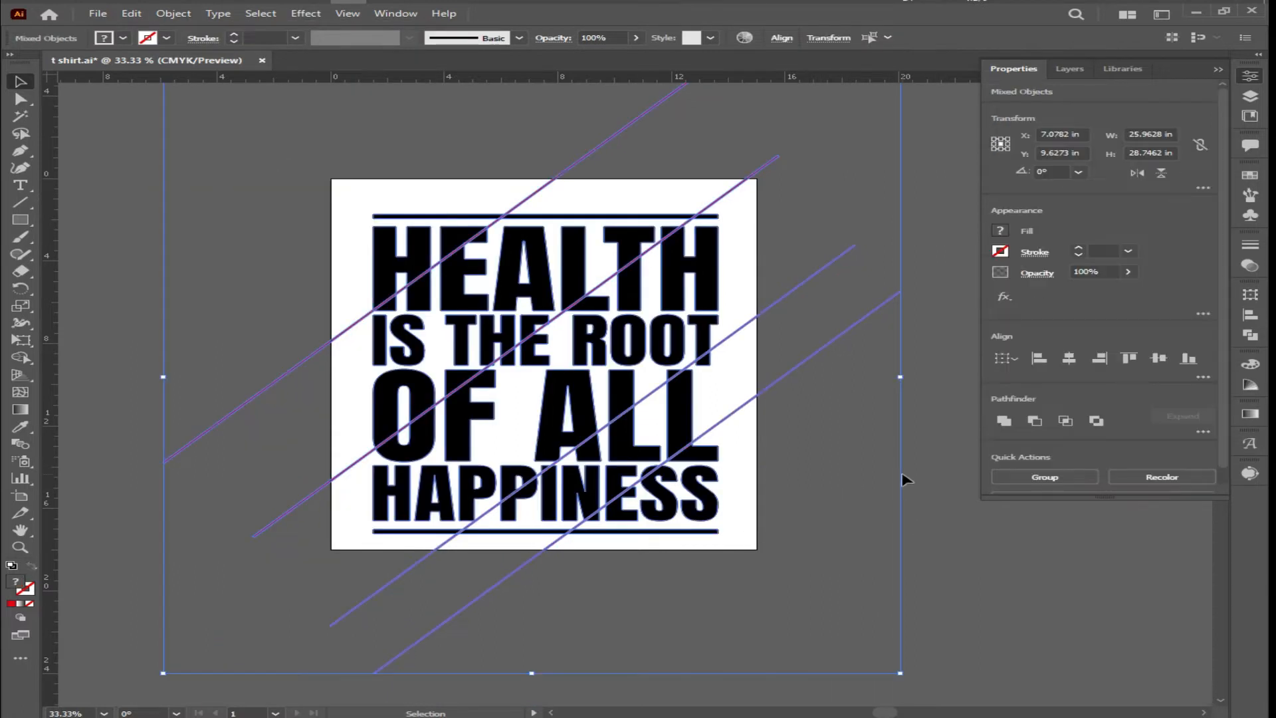
{"action": "left_click", "coordinate": [1203, 432]}
{"action": "key", "text": "ctrl+h"}
{"action": "left_click", "coordinate": [669, 399]}
{"action": "right_click", "coordinate": [684, 379]}
{"action": "left_click", "coordinate": [880, 432]}
{"action": "key", "text": "ctrl+a"}
{"action": "right_click", "coordinate": [773, 581]}
{"action": "left_click", "coordinate": [858, 441]}
{"action": "left_click", "coordinate": [976, 583]}
Step: Try deleting diagonal strip pieces outside and within the lettering, and undo the deletions
{"action": "scroll", "coordinate": [764, 319], "scroll_direction": "up", "scroll_amount": 3}
{"action": "left_click_drag", "start_coordinate": [636, 155], "coordinate": [778, 290]}
{"action": "key", "text": "Delete"}
{"action": "left_click_drag", "start_coordinate": [859, 364], "coordinate": [724, 506]}
{"action": "key", "text": "Delete"}
{"action": "left_click", "coordinate": [690, 468]}
{"action": "key", "text": "Delete"}
{"action": "key", "text": "ctrl+z"}
{"action": "key", "text": "ctrl+z"}
{"action": "key", "text": "ctrl+z"}
Step: Try uniting the grouped lettering and diagonal strips with a Pathfinder shape mode, and undo it
{"action": "left_click", "coordinate": [924, 564]}
{"action": "scroll", "coordinate": [921, 555], "scroll_direction": "down", "scroll_amount": 3}
{"action": "left_click", "coordinate": [808, 376]}
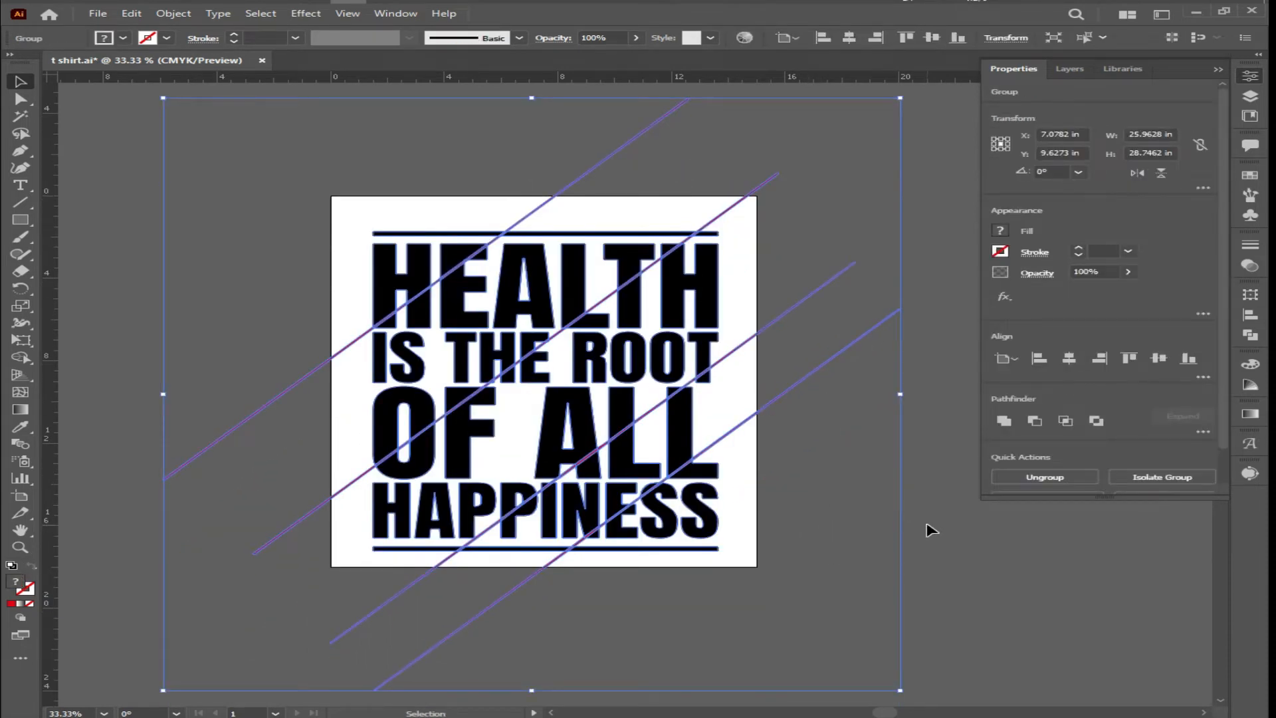
{"action": "left_click", "coordinate": [927, 524]}
{"action": "scroll", "coordinate": [839, 497], "scroll_direction": "down", "scroll_amount": 4}
{"action": "scroll", "coordinate": [823, 487], "scroll_direction": "up", "scroll_amount": 3}
{"action": "left_click_drag", "start_coordinate": [351, 196], "coordinate": [810, 627]}
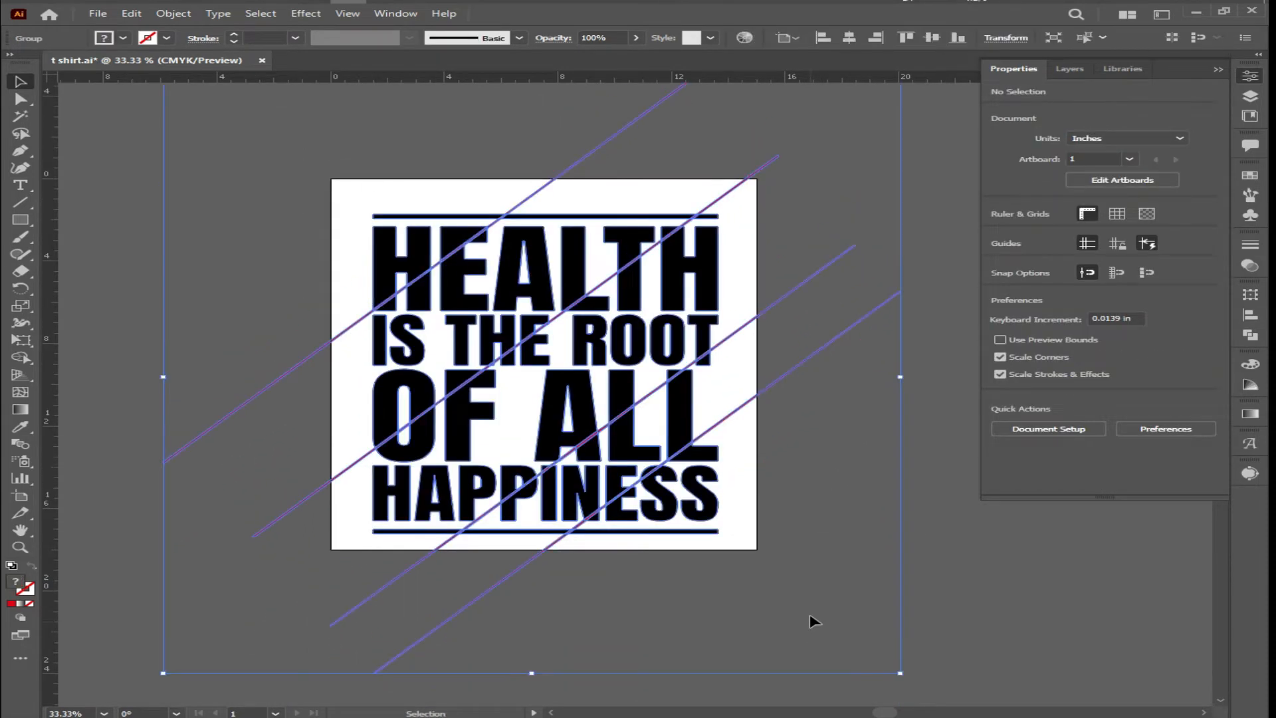
{"action": "left_click", "coordinate": [1203, 431]}
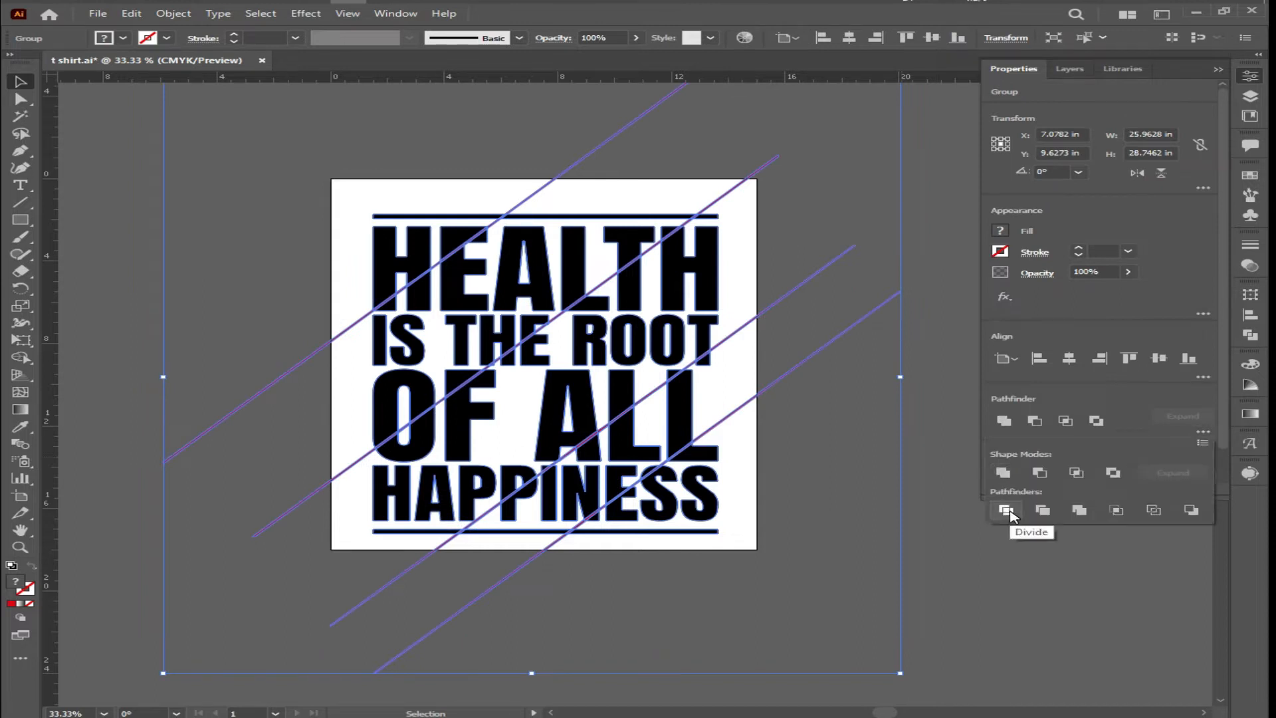
{"action": "left_click", "coordinate": [1003, 474]}
{"action": "key", "text": "ctrl+z"}
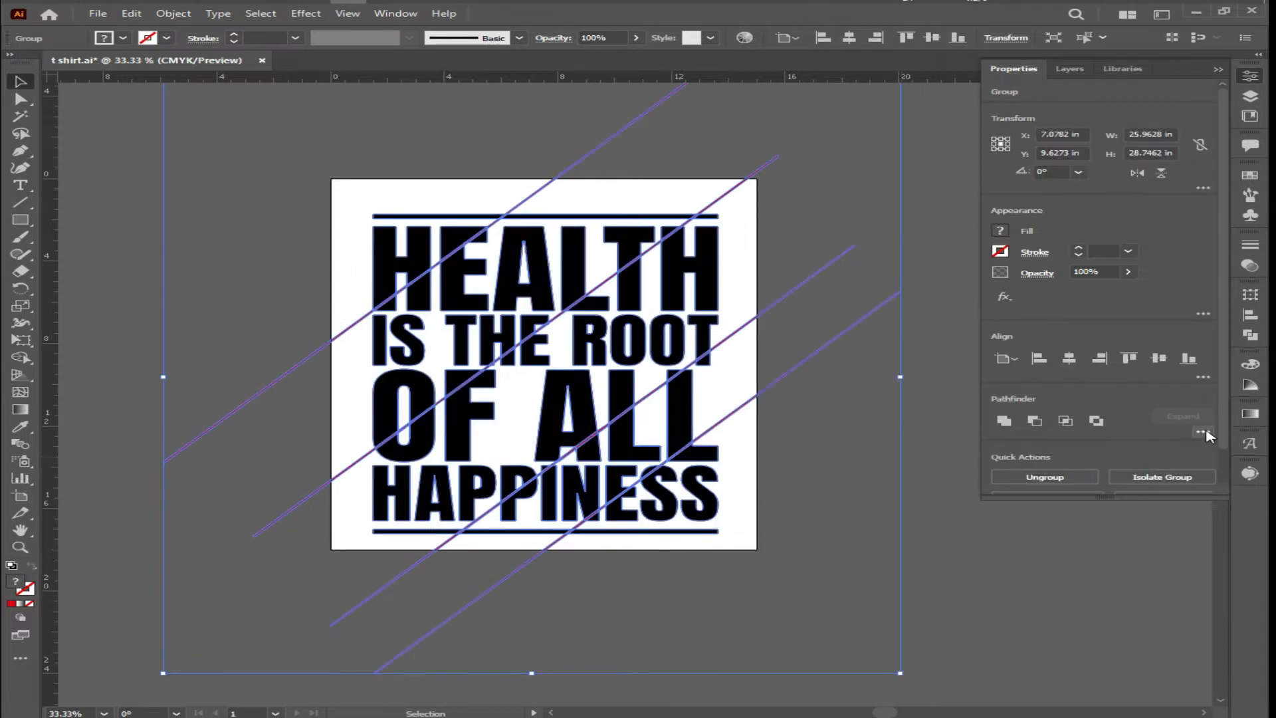
Step: Try dividing the grouped lettering and diagonal strips, and undo the recent operations
{"action": "left_click", "coordinate": [1203, 432]}
{"action": "left_click", "coordinate": [1007, 510]}
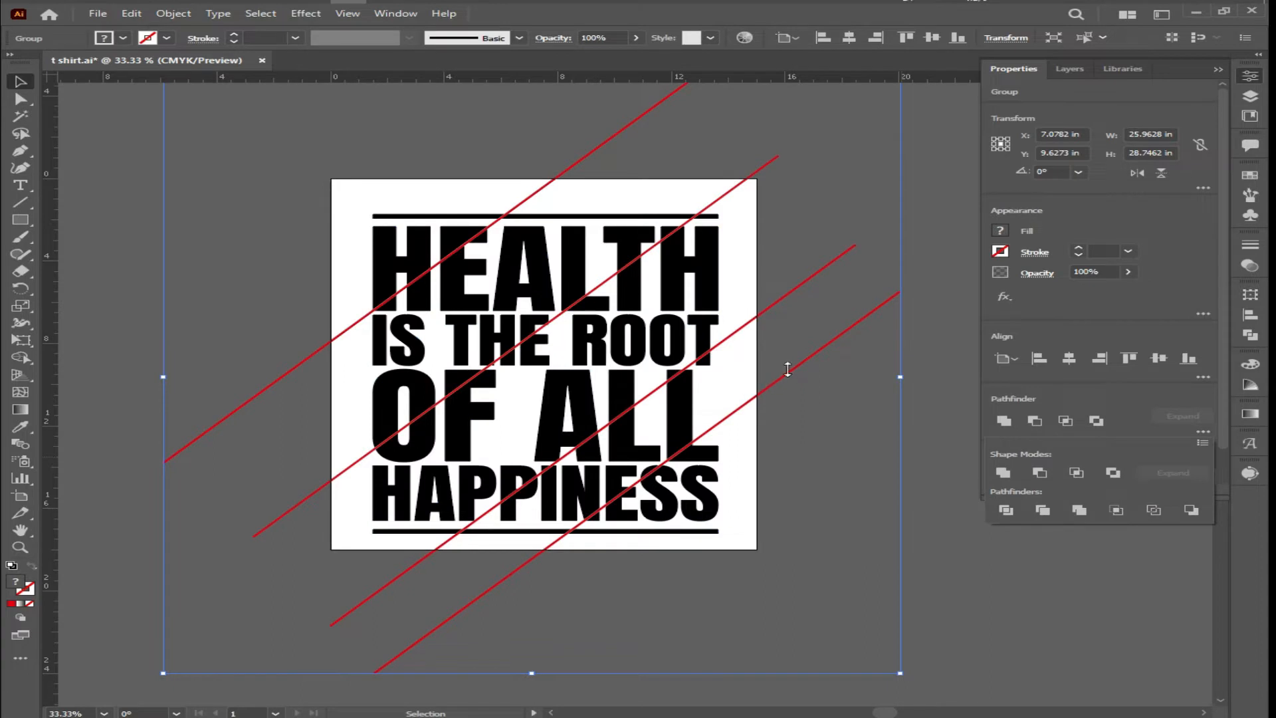
{"action": "key", "text": "ctrl+z"}
{"action": "key", "text": "ctrl+z"}
{"action": "key", "text": "ctrl+z"}
{"action": "key", "text": "ctrl+z"}
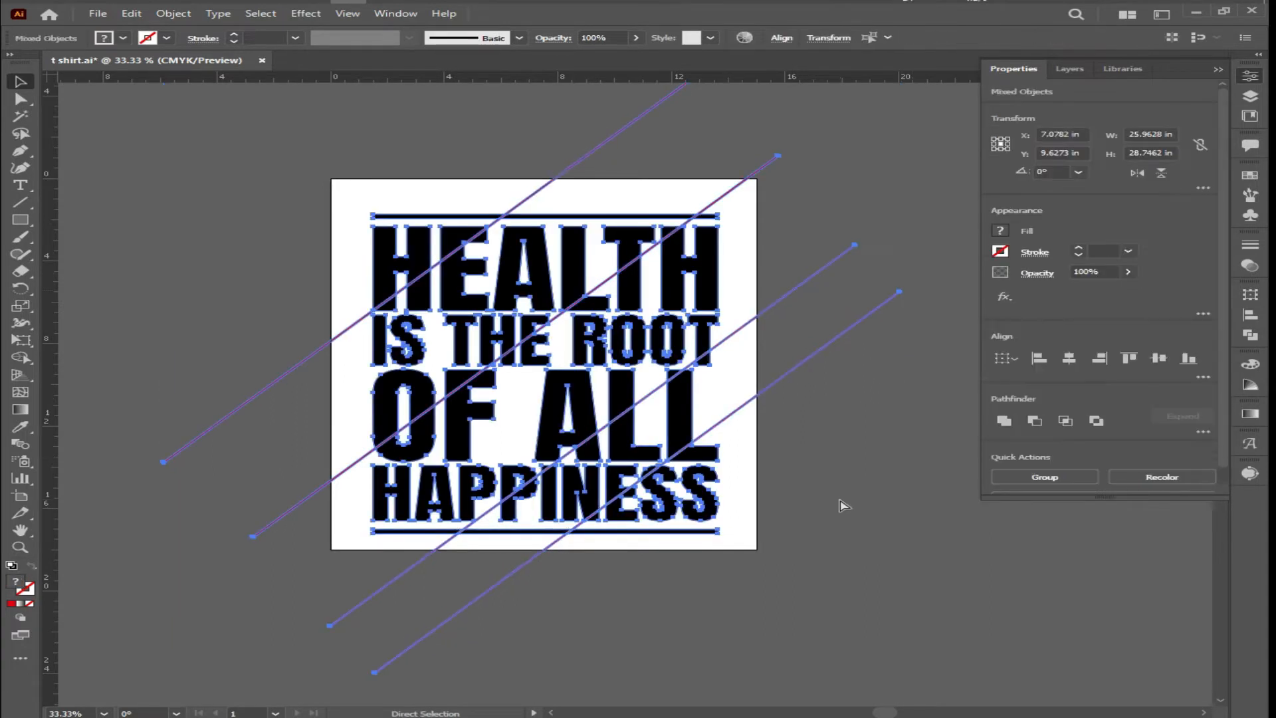
{"action": "left_click", "coordinate": [923, 580]}
{"action": "scroll", "coordinate": [543, 602], "scroll_direction": "down", "scroll_amount": 3}
{"action": "scroll", "coordinate": [537, 595], "scroll_direction": "down", "scroll_amount": 1}
{"action": "left_click_drag", "start_coordinate": [316, 573], "coordinate": [791, 630]}
{"action": "key", "text": "Delete"}
{"action": "scroll", "coordinate": [588, 362], "scroll_direction": "up", "scroll_amount": 5}
{"action": "scroll", "coordinate": [532, 393], "scroll_direction": "down", "scroll_amount": 5}
{"action": "scroll", "coordinate": [532, 393], "scroll_direction": "up", "scroll_amount": 3}
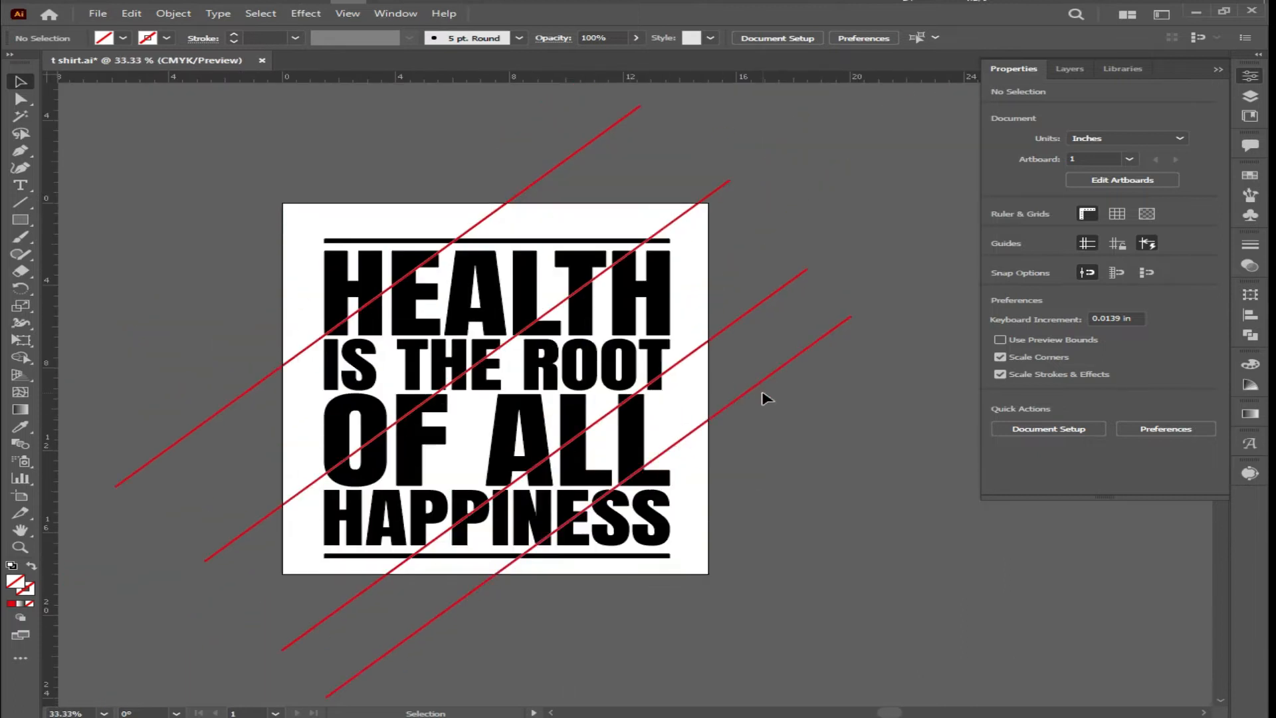
Step: Divide all the artwork along the red diagonal lines with Pathfinder and ungroup the resulting pieces
{"action": "key", "text": "ctrl+a"}
{"action": "left_click", "coordinate": [1203, 432]}
{"action": "left_click", "coordinate": [1006, 513]}
{"action": "left_click", "coordinate": [858, 476]}
{"action": "left_click", "coordinate": [642, 419]}
{"action": "right_click", "coordinate": [642, 419]}
{"action": "left_click", "coordinate": [699, 537]}
{"action": "left_click", "coordinate": [763, 498]}
Step: Fill the first diagonal strip across the upper bar and the first letters of HEALTH with cyan
{"action": "scroll", "coordinate": [340, 251], "scroll_direction": "up", "scroll_amount": 2}
{"action": "left_click", "coordinate": [359, 326]}
{"action": "left_click", "coordinate": [432, 329]}
{"action": "left_click", "coordinate": [311, 313]}
{"action": "scroll", "coordinate": [313, 320], "scroll_direction": "down", "scroll_amount": 2}
{"action": "scroll", "coordinate": [248, 274], "scroll_direction": "up", "scroll_amount": 1}
{"action": "left_click", "coordinate": [465, 192], "text": "shift"}
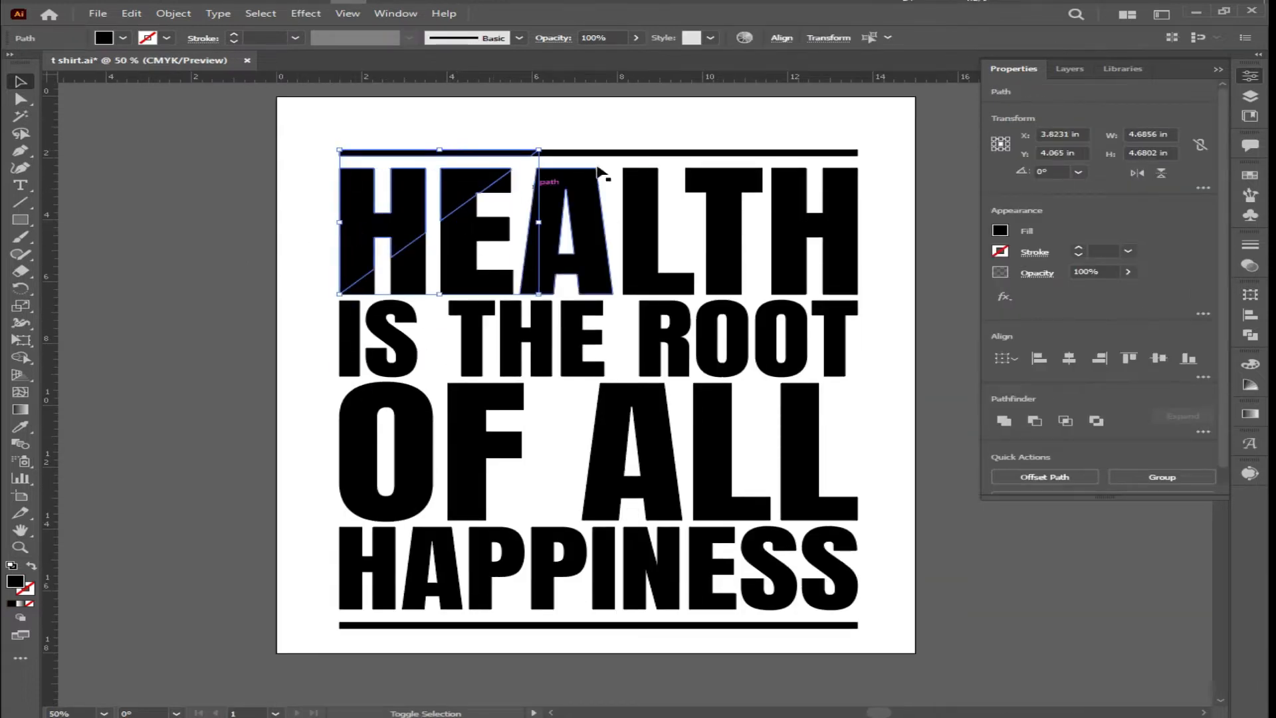
{"action": "left_click", "coordinate": [123, 38]}
{"action": "left_click", "coordinate": [111, 63]}
{"action": "left_click", "coordinate": [193, 214]}
Step: Group the second diagonal strip's pieces, from the upper bar through HEALTH and IS THE to OF, and fill them with CMYK Magenta
{"action": "left_click", "coordinate": [377, 287]}
{"action": "left_click", "coordinate": [405, 283]}
{"action": "left_click", "coordinate": [463, 278], "text": "shift"}
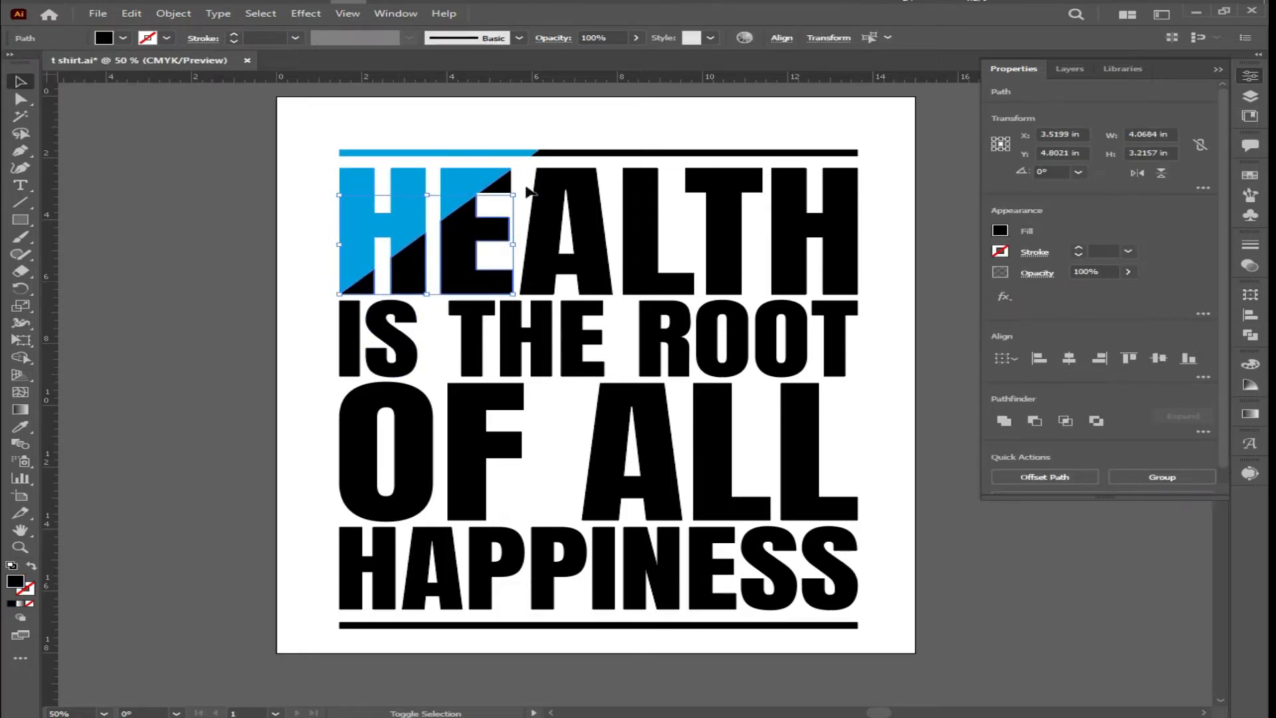
{"action": "left_click", "coordinate": [562, 155], "text": "shift"}
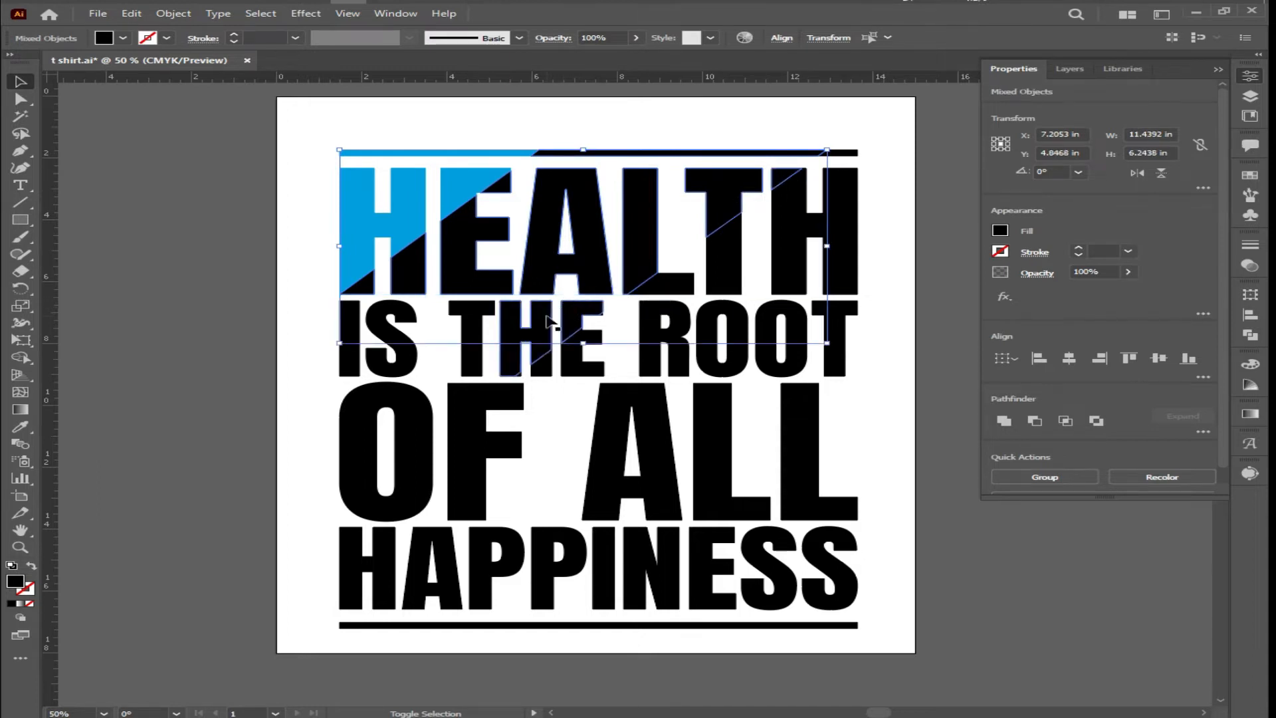
{"action": "left_click", "coordinate": [425, 413], "text": "shift"}
{"action": "key", "text": "ctrl+g"}
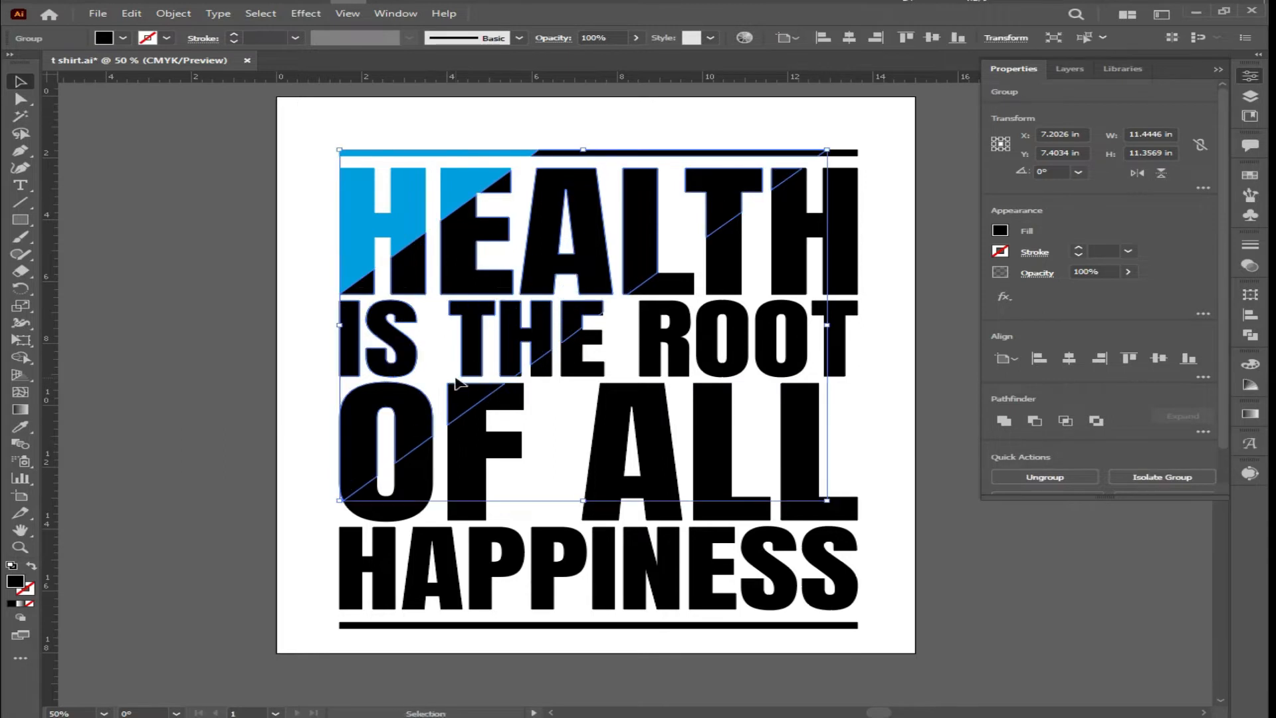
{"action": "left_click", "coordinate": [122, 38]}
{"action": "left_click", "coordinate": [139, 63]}
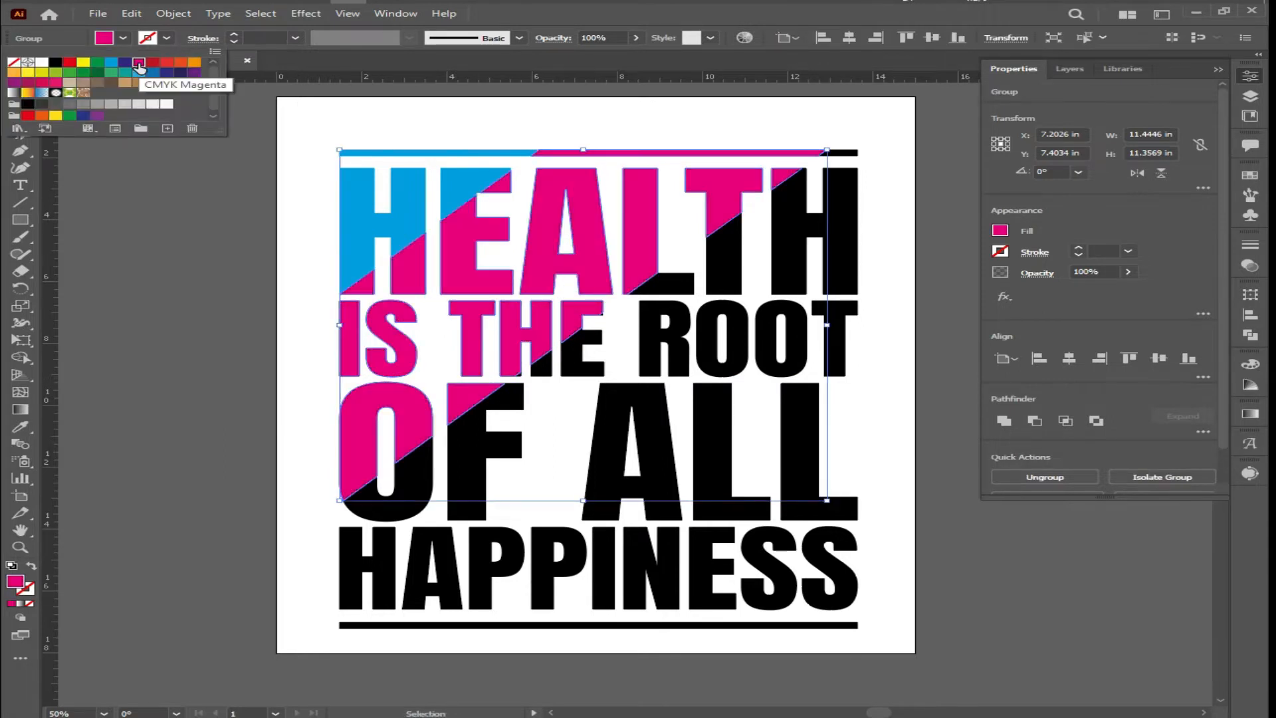
{"action": "left_click", "coordinate": [148, 213]}
{"action": "left_click", "coordinate": [177, 305]}
Step: Group the pieces of the third diagonal strip, from the end of HEALTH down to the start of HAPPINESS and the lower bar
{"action": "scroll", "coordinate": [405, 441], "scroll_direction": "down", "scroll_amount": 2}
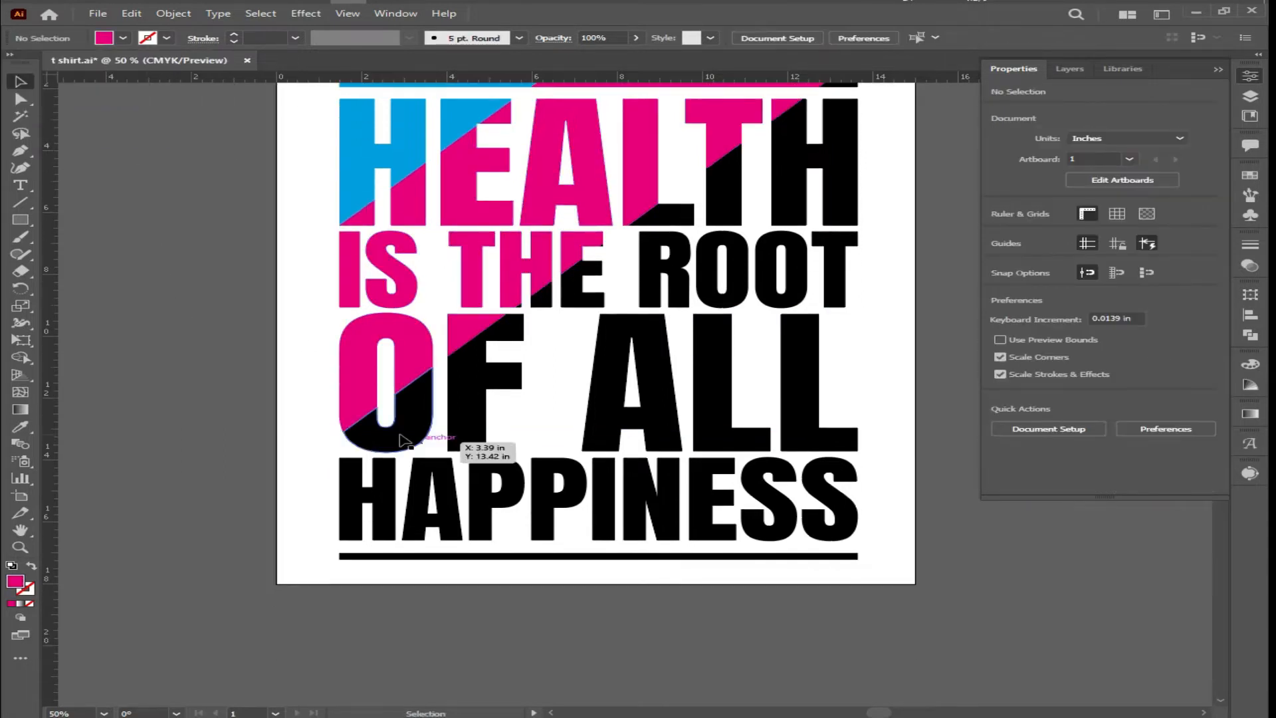
{"action": "left_click", "coordinate": [402, 441]}
{"action": "scroll", "coordinate": [533, 311], "scroll_direction": "up", "scroll_amount": 3}
{"action": "left_click", "coordinate": [498, 295], "text": "shift"}
{"action": "left_click", "coordinate": [565, 279], "text": "shift"}
{"action": "left_click", "coordinate": [669, 268], "text": "shift"}
{"action": "scroll", "coordinate": [669, 268], "scroll_direction": "down", "scroll_amount": 3}
{"action": "left_click", "coordinate": [743, 246], "text": "shift"}
{"action": "left_click", "coordinate": [875, 193], "text": "shift"}
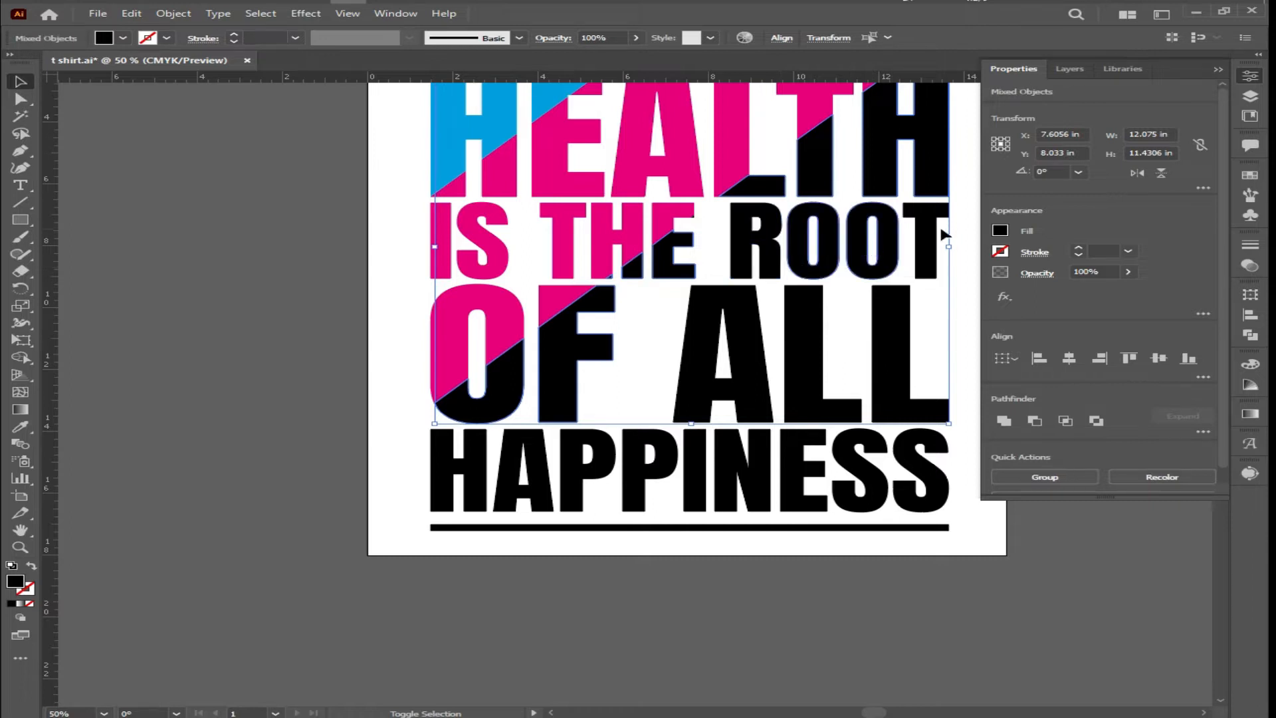
{"action": "left_click", "coordinate": [677, 450], "text": "shift"}
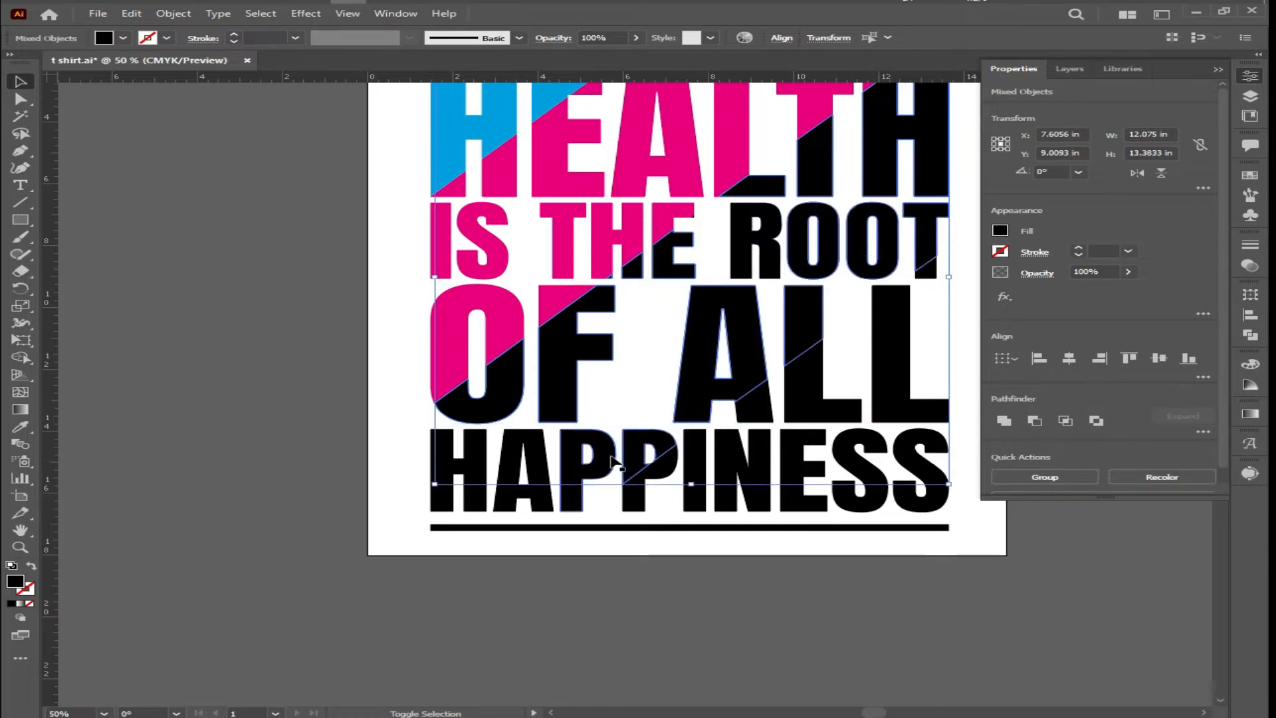
{"action": "left_click", "coordinate": [510, 473], "text": "shift"}
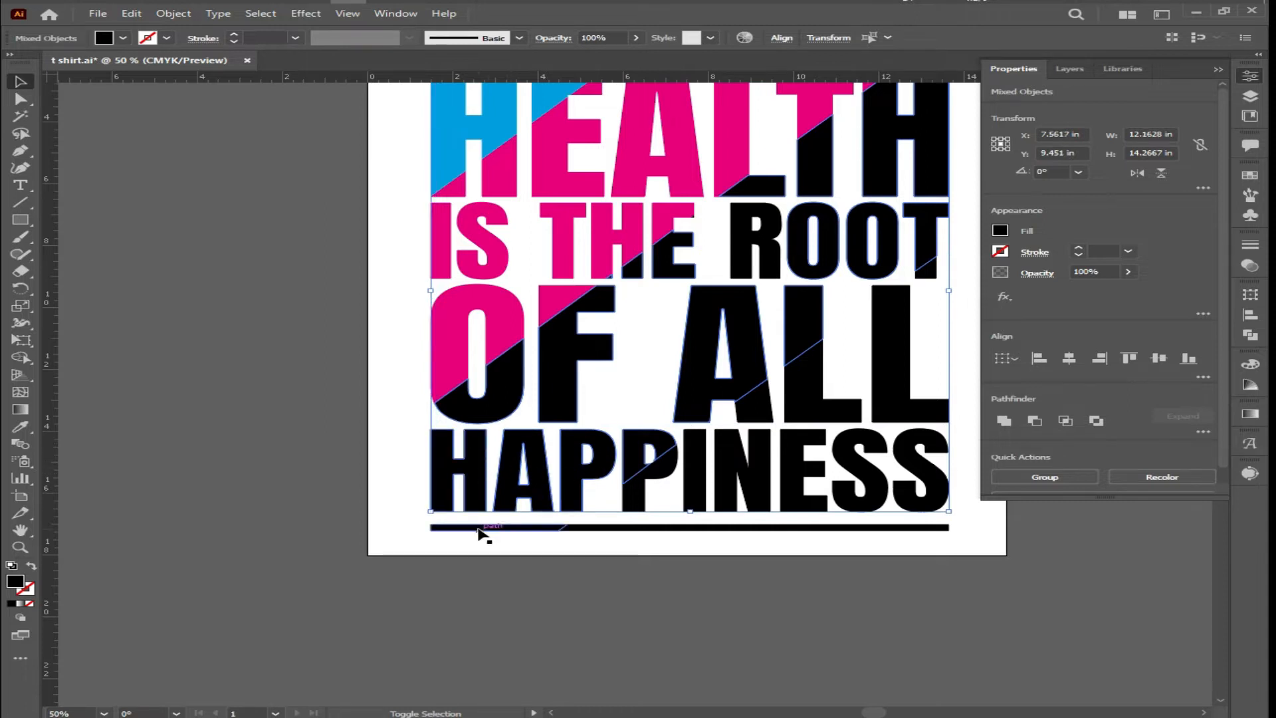
{"action": "key", "text": "ctrl+g"}
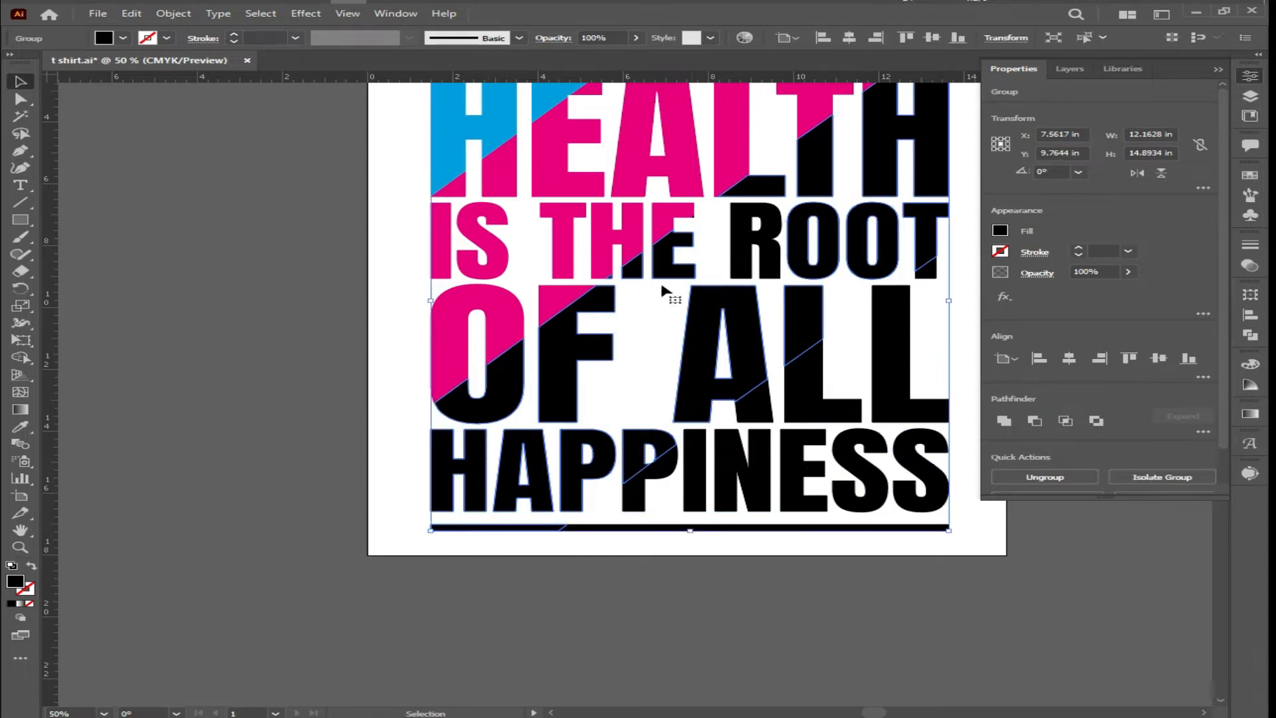
Step: Fill the third strip and the R of ROOT with dark blue C=100 M=95 Y=5 K=0
{"action": "left_click", "coordinate": [122, 39]}
{"action": "left_click", "coordinate": [152, 74]}
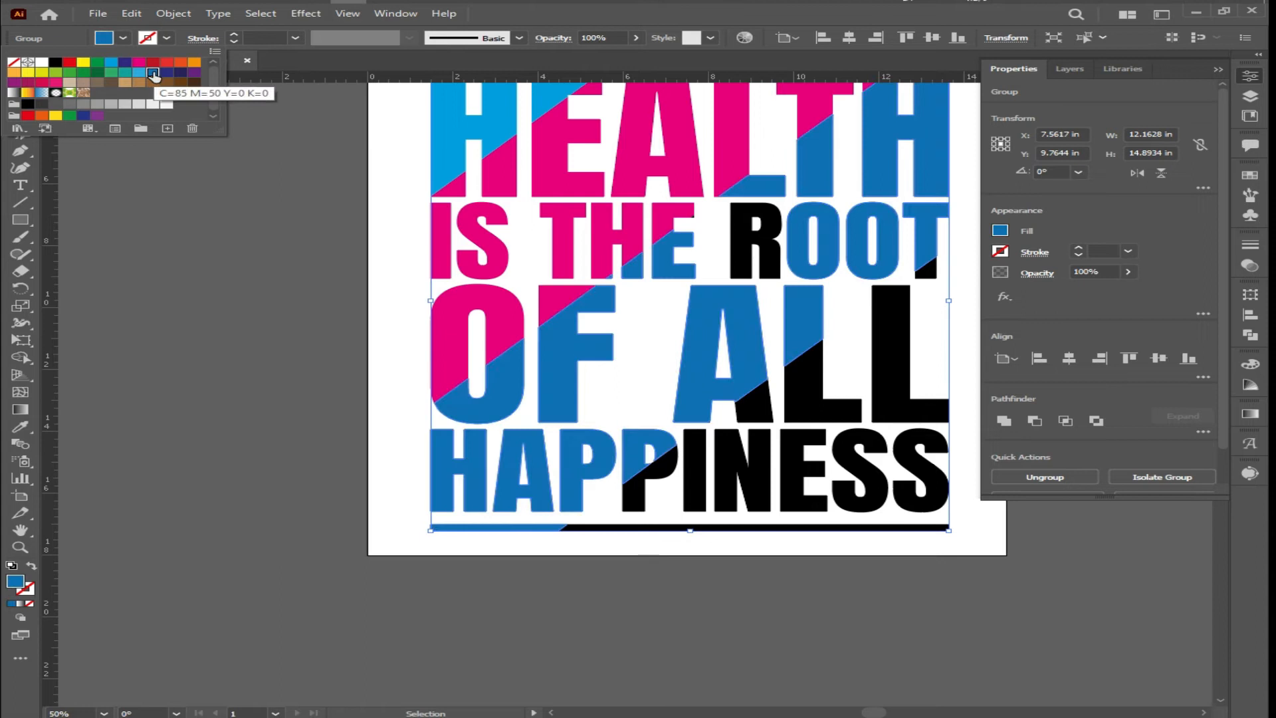
{"action": "left_click", "coordinate": [166, 73]}
{"action": "left_click", "coordinate": [229, 258]}
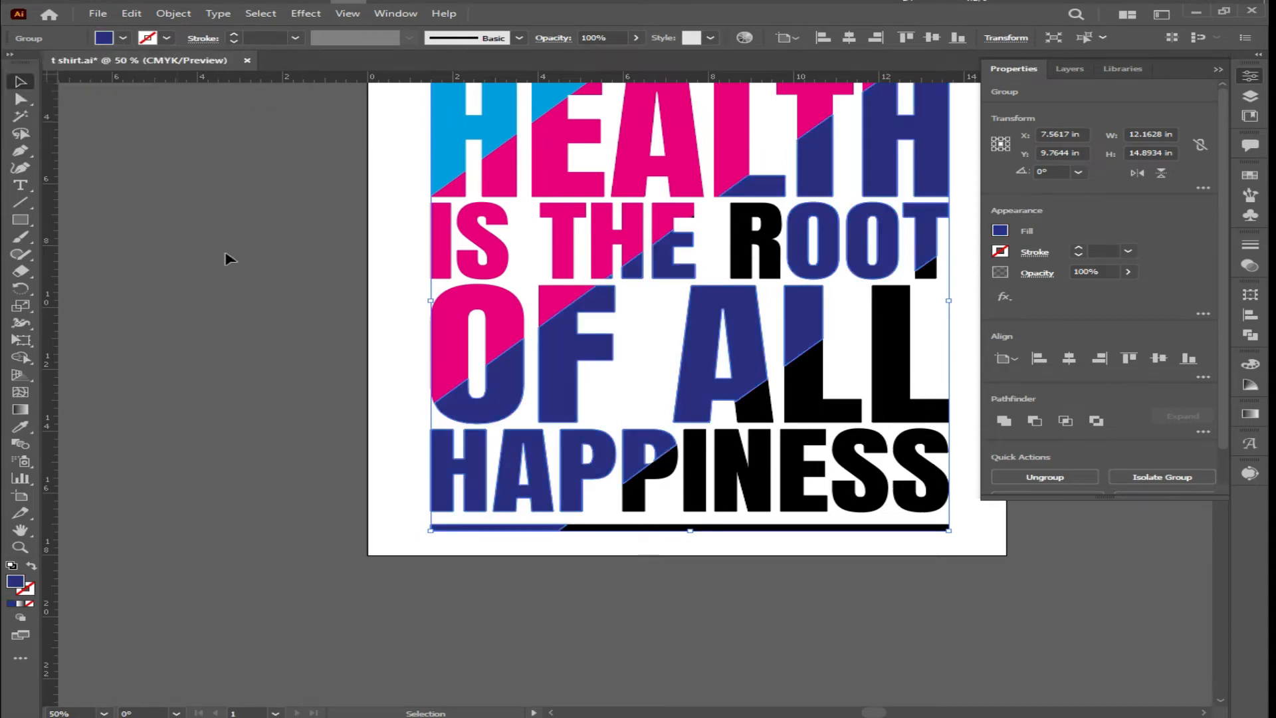
{"action": "left_click", "coordinate": [744, 259], "text": "shift"}
{"action": "left_click", "coordinate": [123, 39]}
{"action": "left_click", "coordinate": [167, 73]}
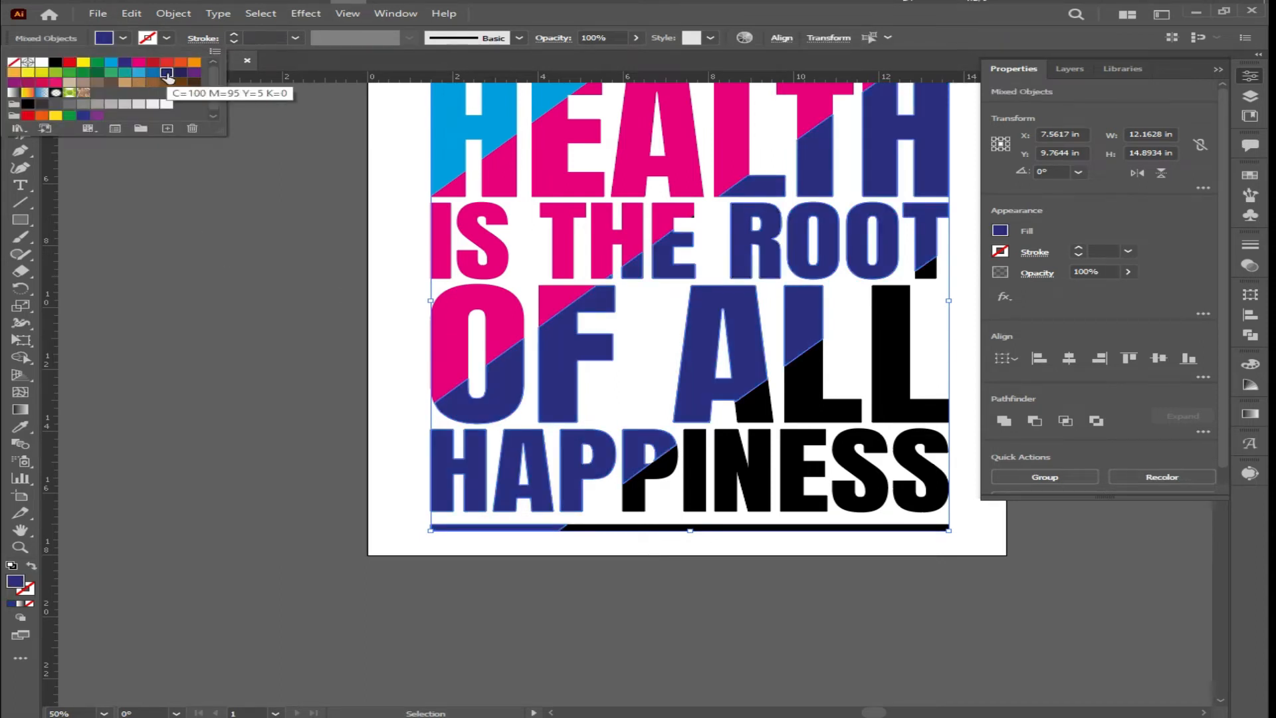
{"action": "left_click", "coordinate": [731, 321]}
{"action": "left_click", "coordinate": [299, 324]}
Step: Group the fourth diagonal strip's pieces, from the T of ROOT to the lower bar, and fill them with blue C=85 M=50 Y=0 K=0
{"action": "scroll", "coordinate": [299, 324], "scroll_direction": "down", "scroll_amount": 1}
{"action": "left_click_drag", "start_coordinate": [496, 473], "coordinate": [402, 453]}
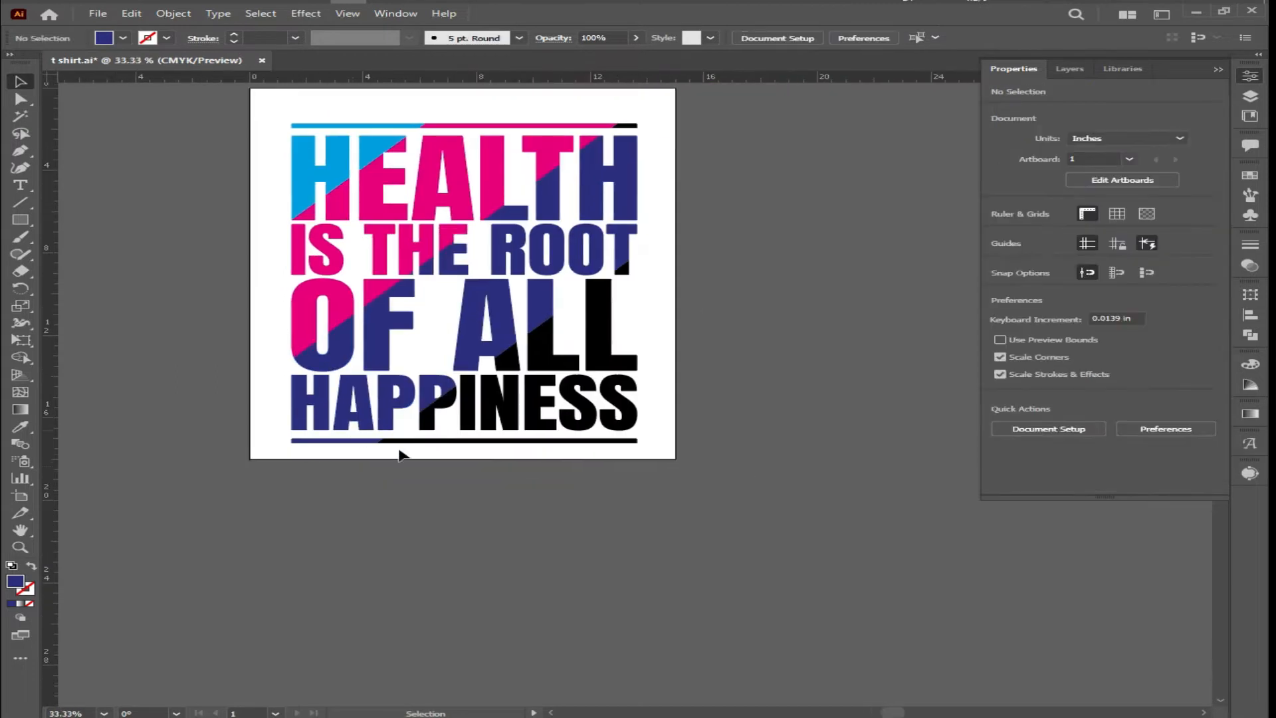
{"action": "scroll", "coordinate": [402, 452], "scroll_direction": "up", "scroll_amount": 2}
{"action": "left_click", "coordinate": [401, 516]}
{"action": "left_click", "coordinate": [521, 409], "text": "shift"}
{"action": "left_click", "coordinate": [572, 400], "text": "shift"}
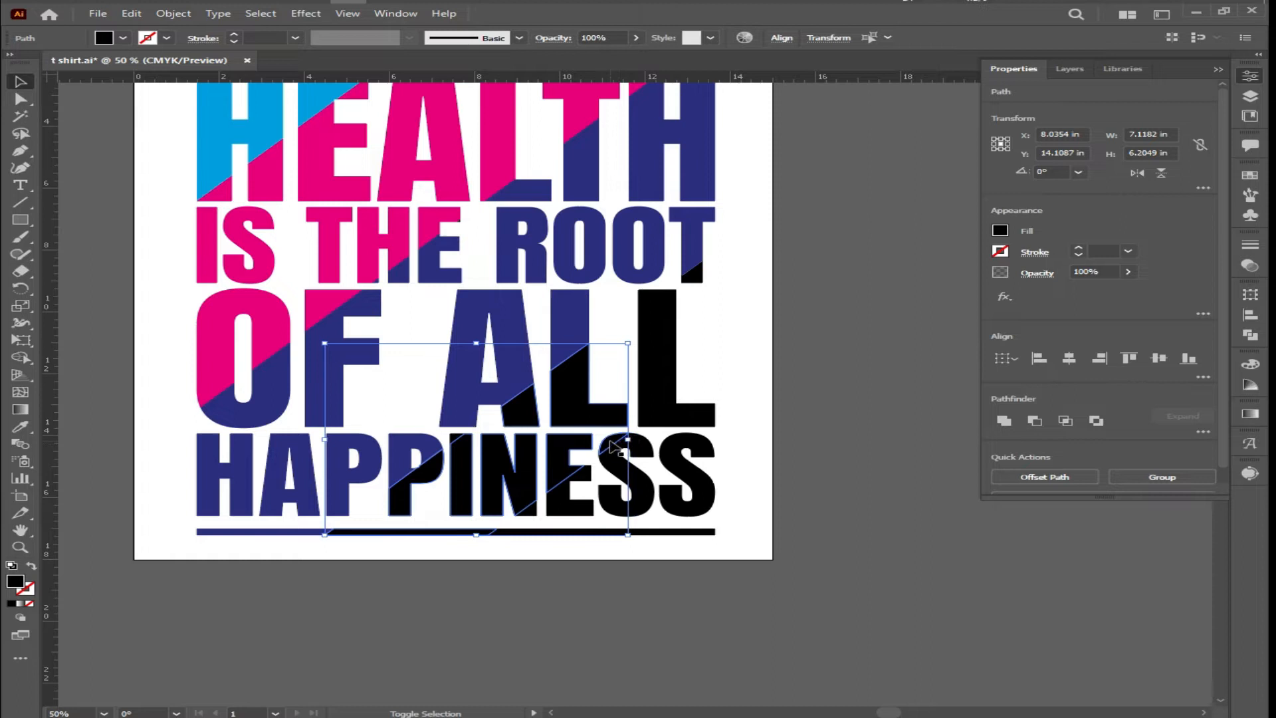
{"action": "left_click", "coordinate": [668, 380], "text": "shift"}
{"action": "left_click", "coordinate": [695, 274], "text": "shift"}
{"action": "key", "text": "a"}
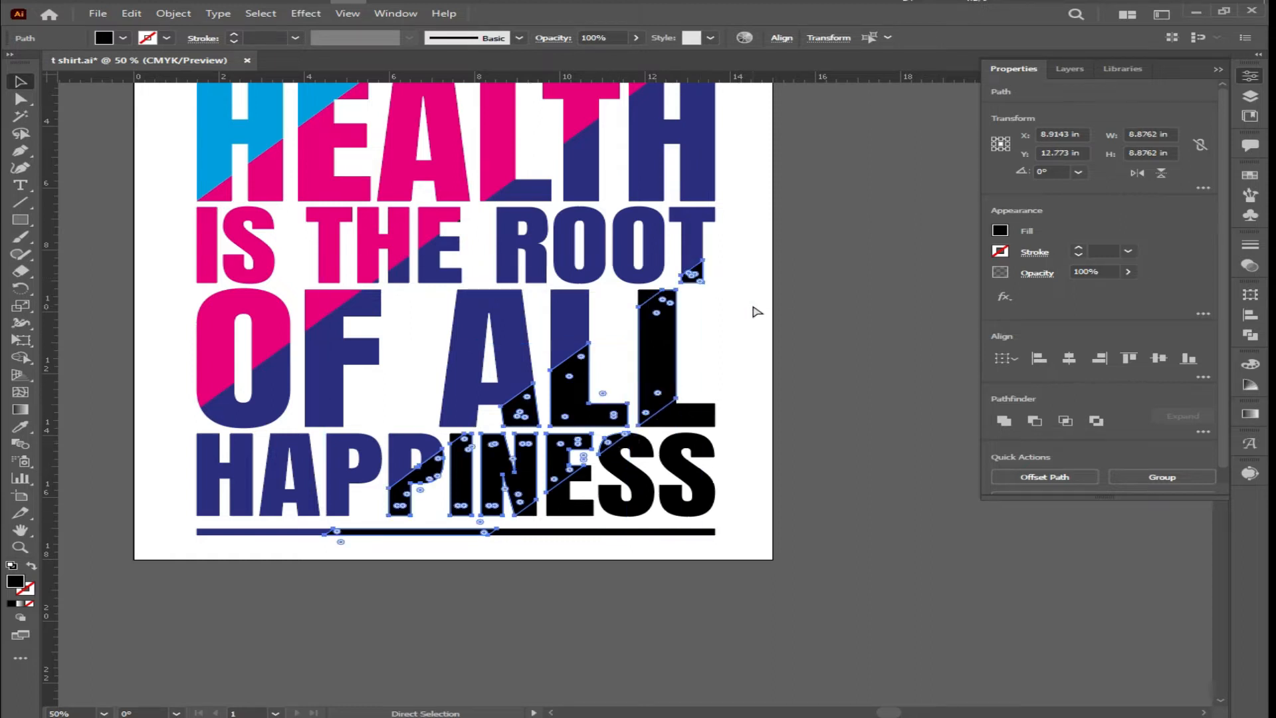
{"action": "key", "text": "v"}
{"action": "left_click", "coordinate": [123, 38]}
{"action": "left_click", "coordinate": [165, 91]}
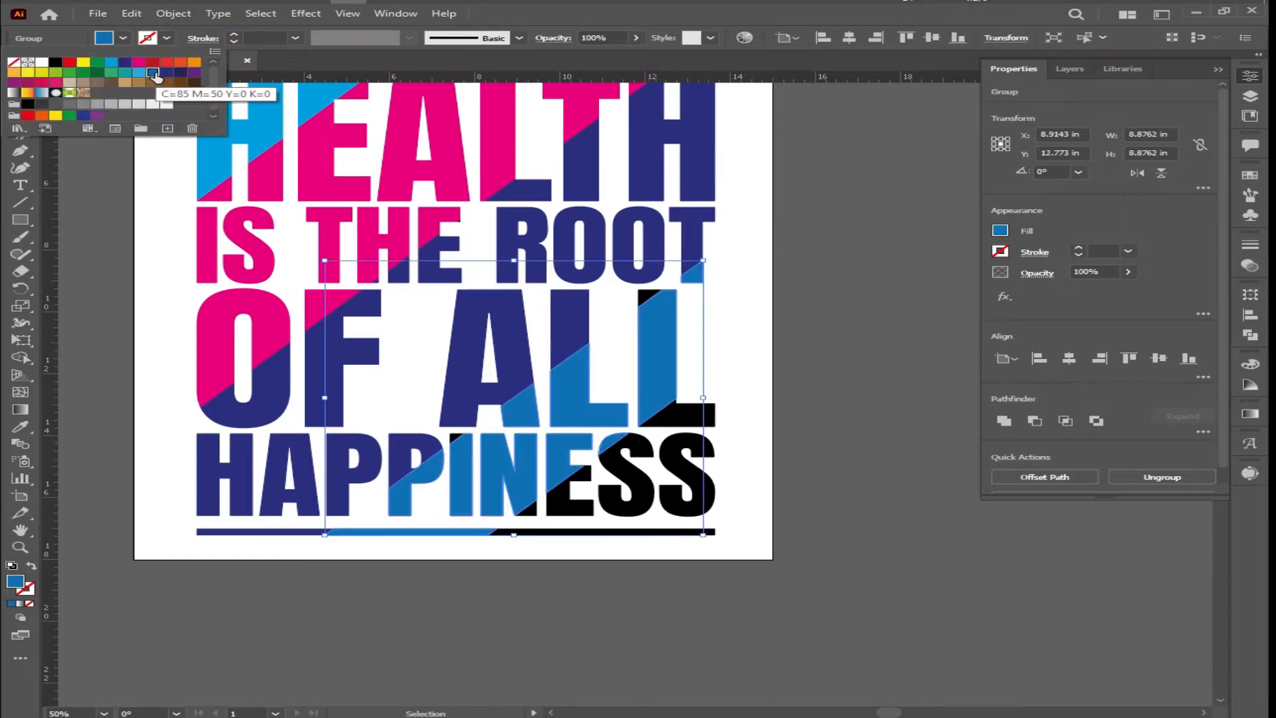
{"action": "left_click", "coordinate": [808, 363]}
Step: Fill the leftover black corners on the last L of ALL and the I of HAPPINESS with the third strip's dark blue
{"action": "left_click", "coordinate": [650, 285]}
{"action": "left_click", "coordinate": [467, 436], "text": "shift"}
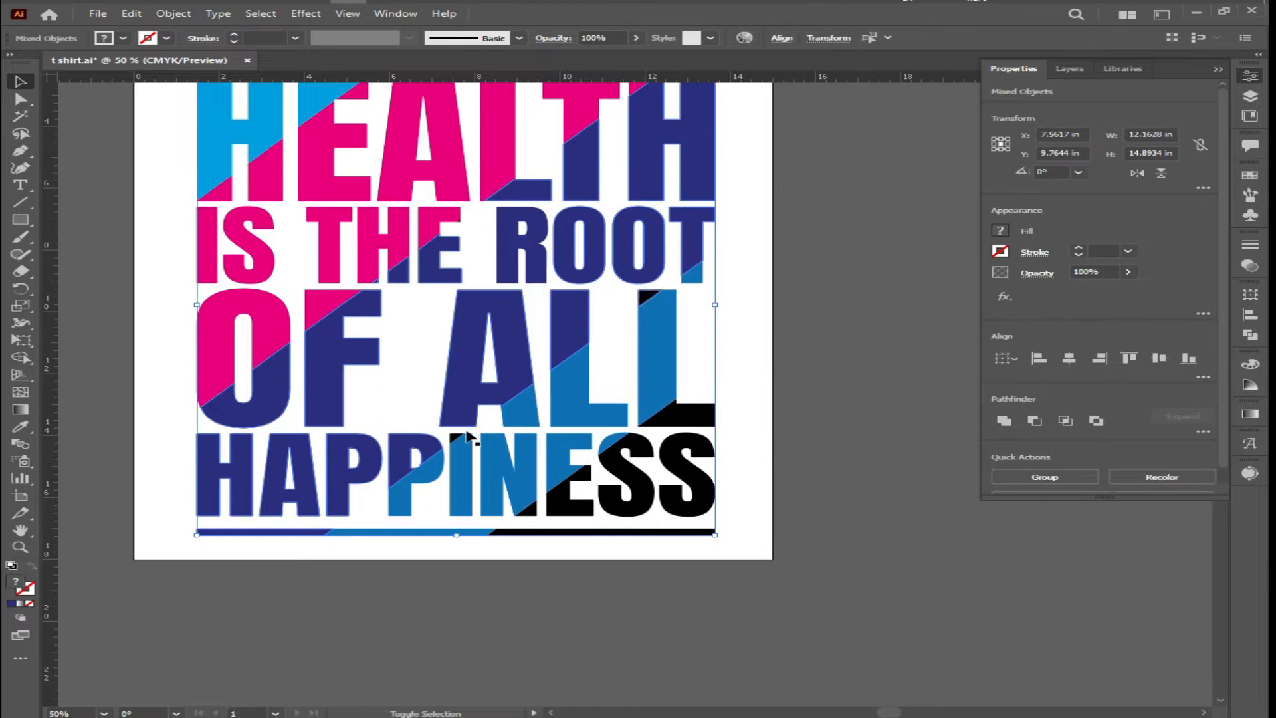
{"action": "key", "text": "ctrl+g"}
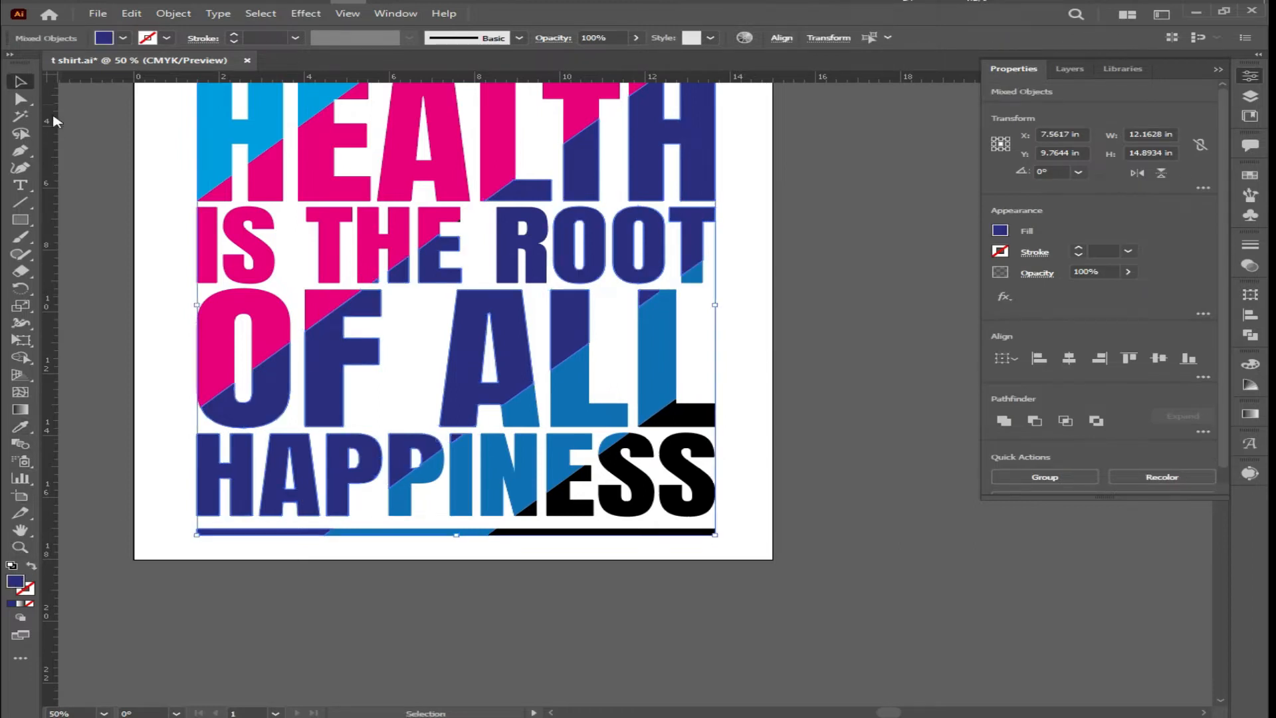
{"action": "left_click", "coordinate": [848, 327]}
Step: Fill the last diagonal strip, covering the end of HAPPINESS and the lower bar, with brown and group it
{"action": "scroll", "coordinate": [848, 327], "scroll_direction": "down", "scroll_amount": 2}
{"action": "left_click", "coordinate": [668, 409]}
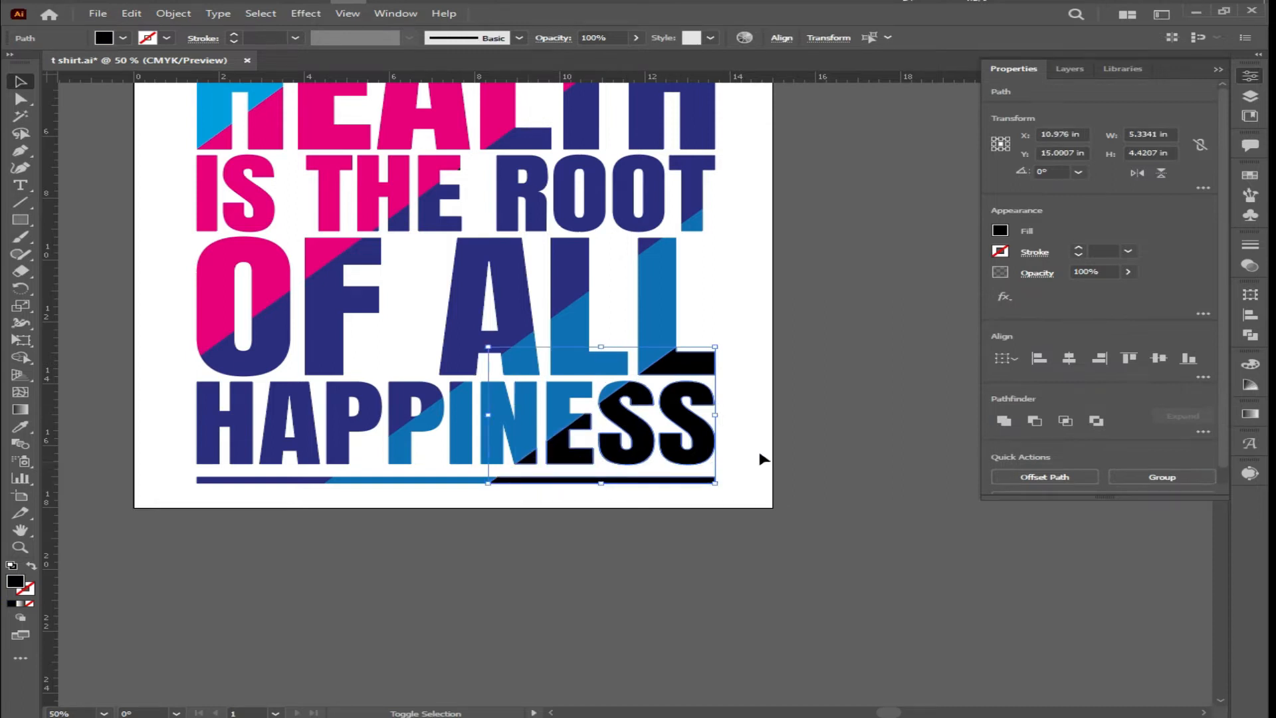
{"action": "left_click", "coordinate": [123, 37]}
{"action": "left_click", "coordinate": [174, 86]}
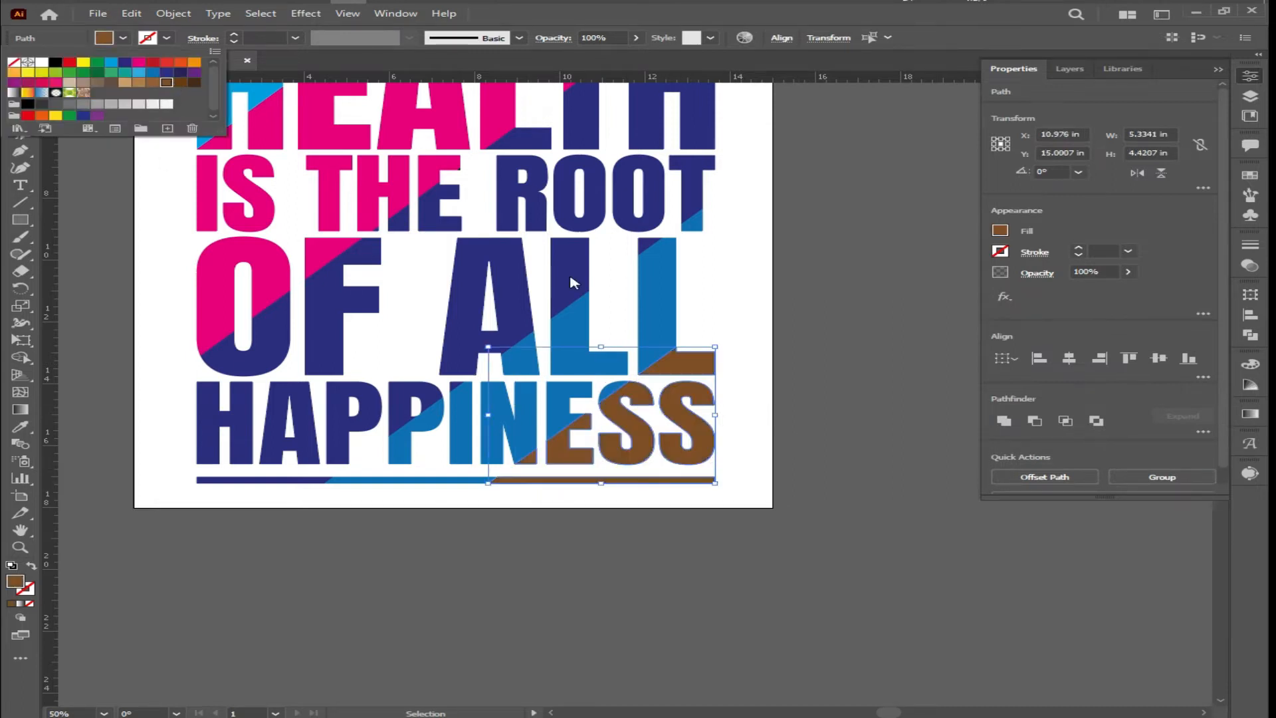
{"action": "key", "text": "ctrl+g"}
{"action": "left_click", "coordinate": [785, 370]}
{"action": "scroll", "coordinate": [785, 369], "scroll_direction": "down", "scroll_amount": 1}
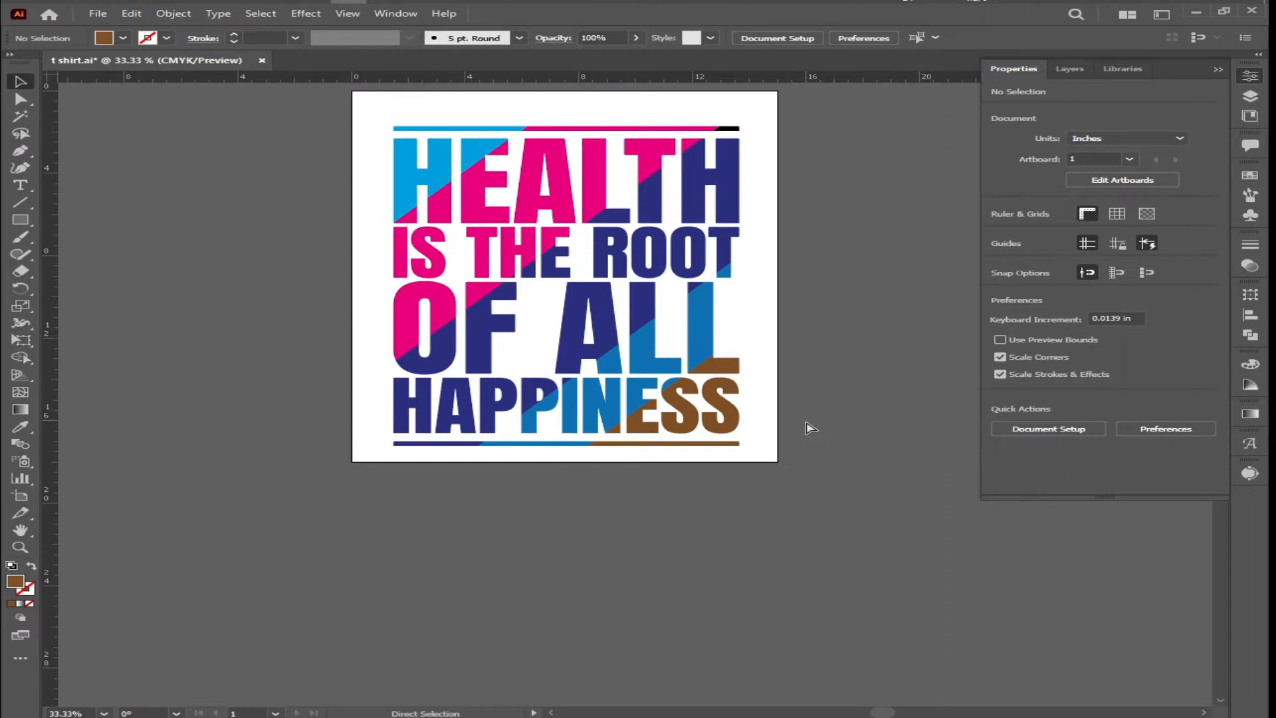
Step: Recolor the black end of the upper bar to match the dark blue strip, and save the document
{"action": "scroll", "coordinate": [735, 208], "scroll_direction": "up", "scroll_amount": 2}
{"action": "scroll", "coordinate": [712, 299], "scroll_direction": "down", "scroll_amount": 1}
{"action": "left_click", "coordinate": [720, 226]}
{"action": "key", "text": "ctrl+shift+g"}
{"action": "key", "text": "i"}
{"action": "left_click", "coordinate": [18, 83]}
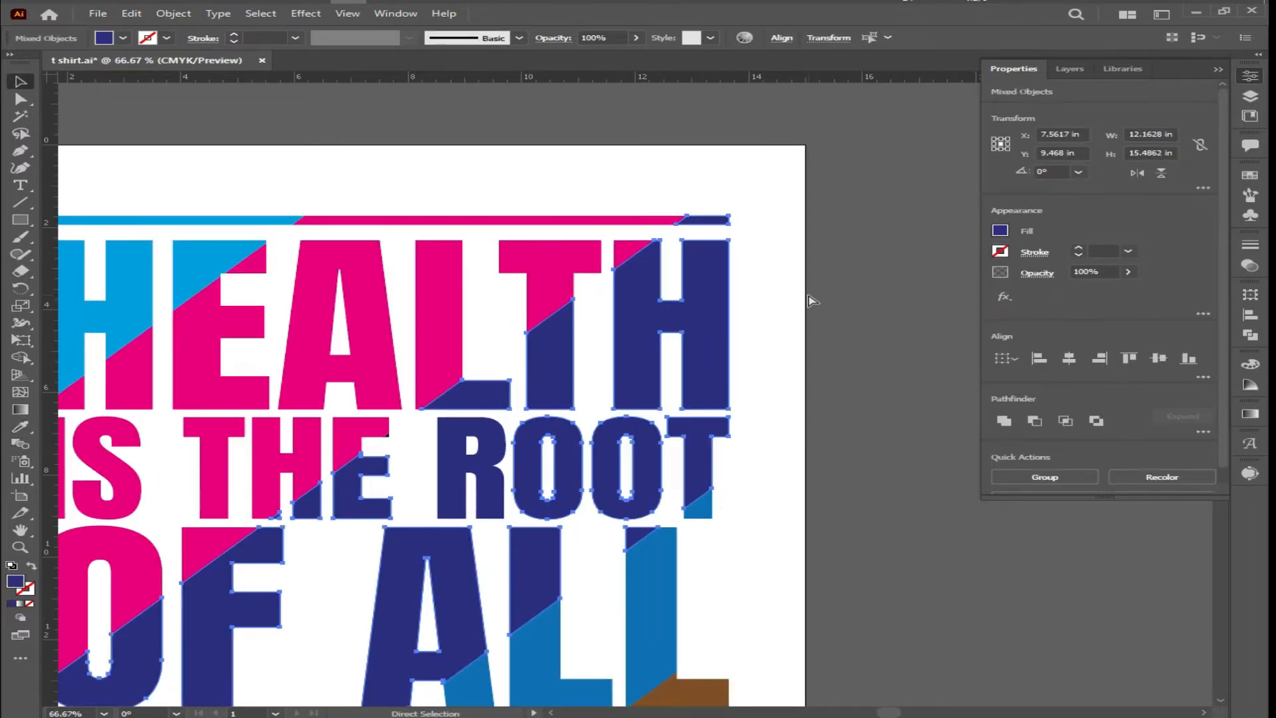
{"action": "left_click", "coordinate": [832, 265]}
{"action": "scroll", "coordinate": [809, 312], "scroll_direction": "down", "scroll_amount": 2}
{"action": "key", "text": "ctrl+s"}
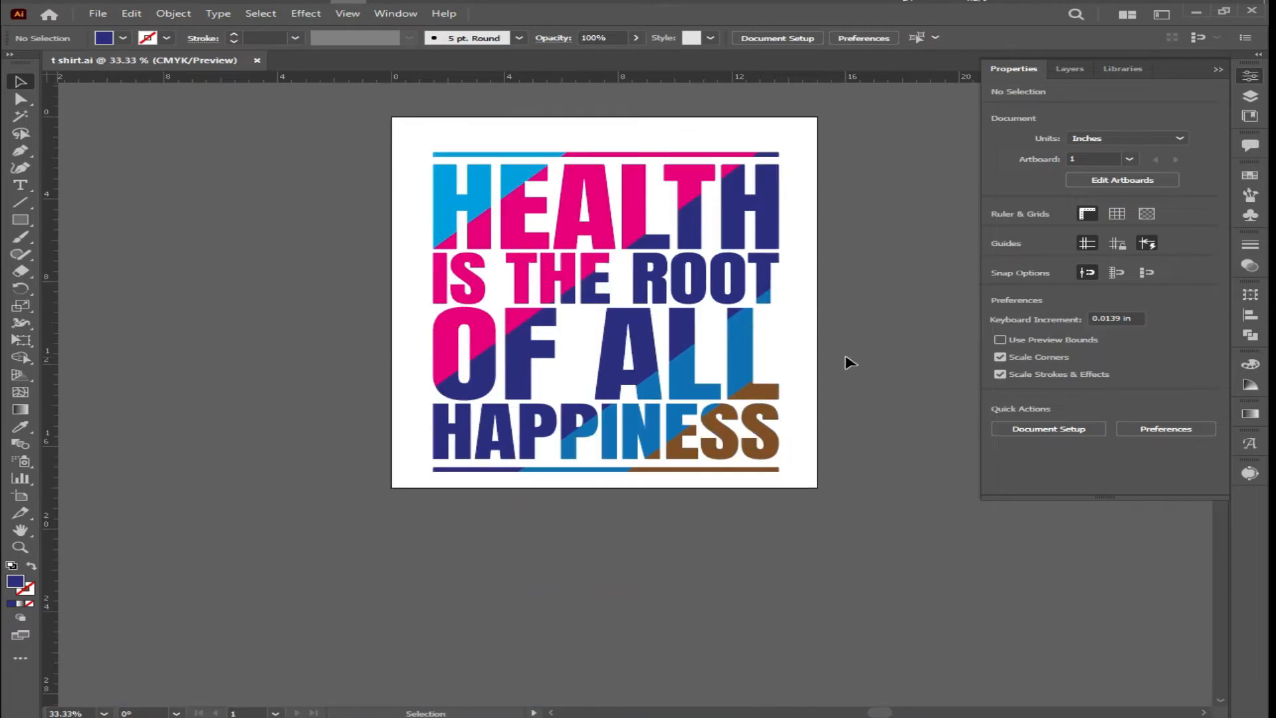
Step: Draw a 15 by 18 in rectangle covering the whole artboard and fill it with black
{"action": "scroll", "coordinate": [776, 392], "scroll_direction": "up", "scroll_amount": 1}
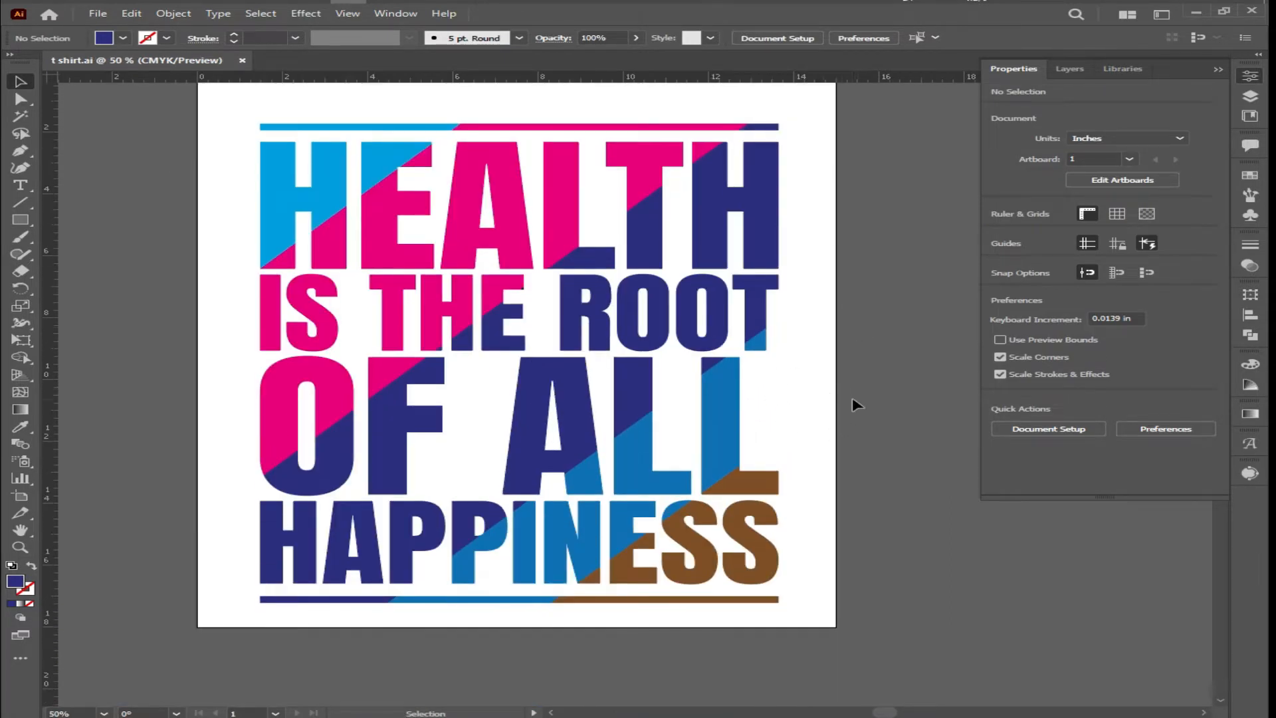
{"action": "scroll", "coordinate": [845, 397], "scroll_direction": "down", "scroll_amount": 2}
{"action": "key", "text": "m"}
{"action": "left_click_drag", "start_coordinate": [400, 230], "coordinate": [720, 509]}
{"action": "key", "text": "v"}
{"action": "left_click", "coordinate": [123, 38]}
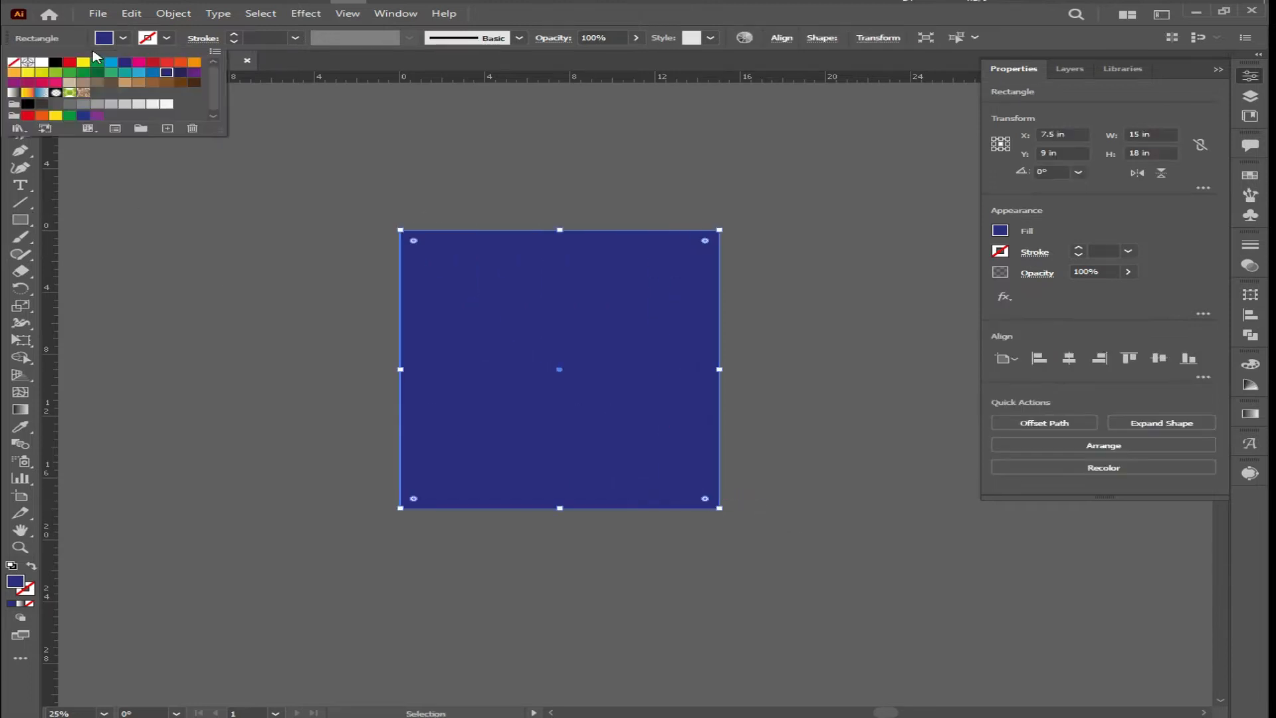
{"action": "left_click", "coordinate": [55, 62]}
{"action": "key", "text": "Escape"}
Step: Send the black rectangle behind the lettering as the background
{"action": "right_click", "coordinate": [495, 333]}
{"action": "mouse_move", "coordinate": [541, 592]}
{"action": "left_click", "coordinate": [764, 641]}
{"action": "left_click", "coordinate": [731, 557]}
{"action": "left_click", "coordinate": [713, 498]}
{"action": "left_click", "coordinate": [849, 504]}
Step: Draw a straight diagonal path with the Pen tool across the artboard, rising along the boundary between the light blue and pink strips
{"action": "scroll", "coordinate": [779, 476], "scroll_direction": "up", "scroll_amount": 1}
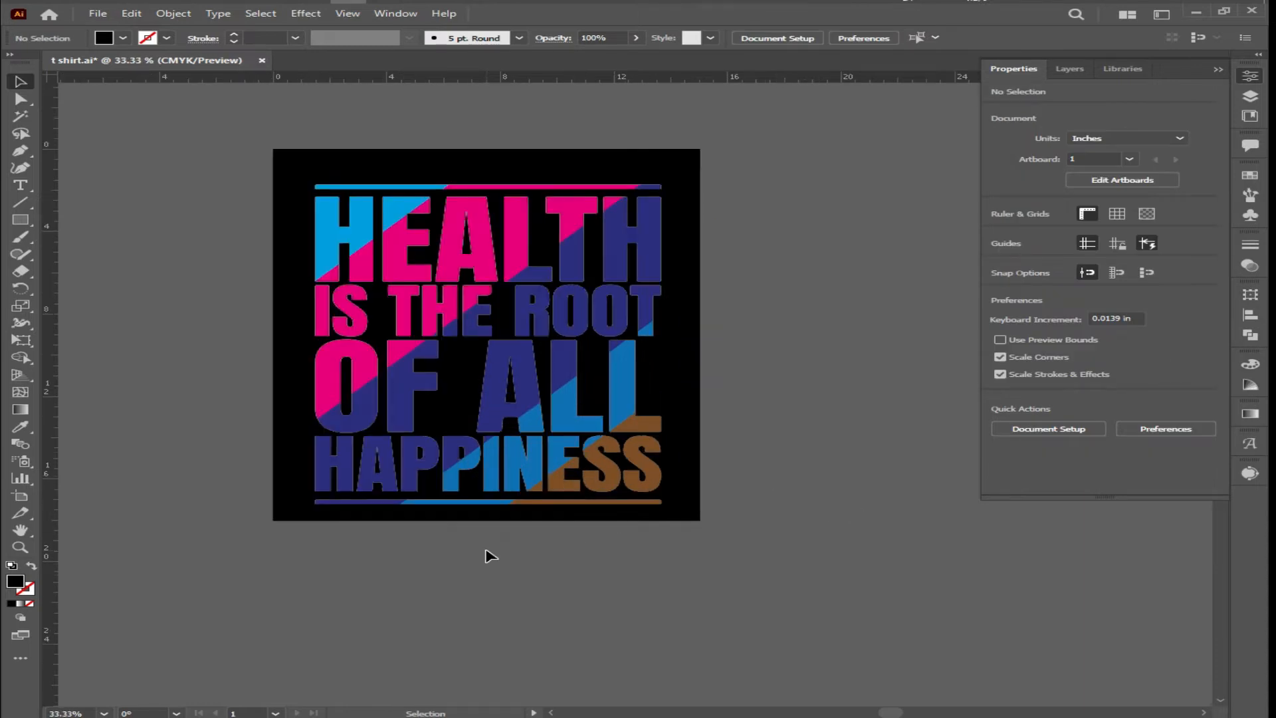
{"action": "left_click", "coordinate": [21, 150]}
{"action": "scroll", "coordinate": [228, 322], "scroll_direction": "up", "scroll_amount": 2}
{"action": "left_click", "coordinate": [195, 442]}
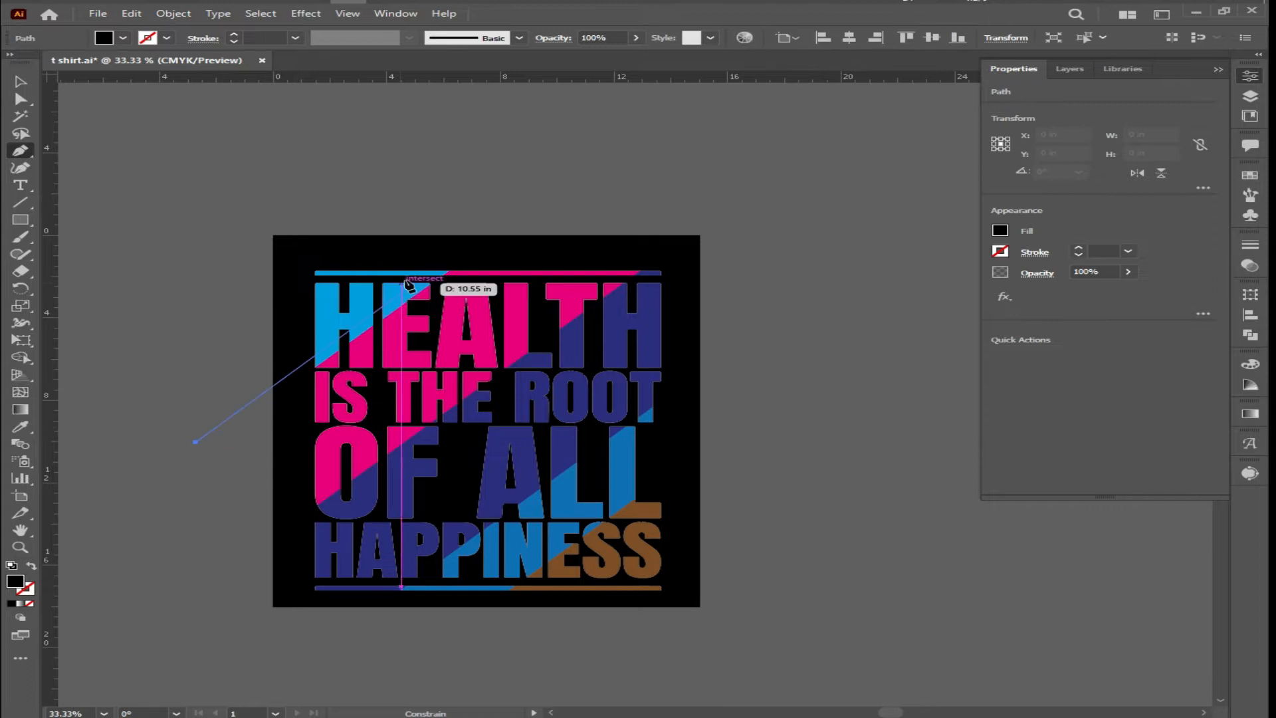
{"action": "left_click", "coordinate": [597, 151]}
{"action": "key", "text": "v"}
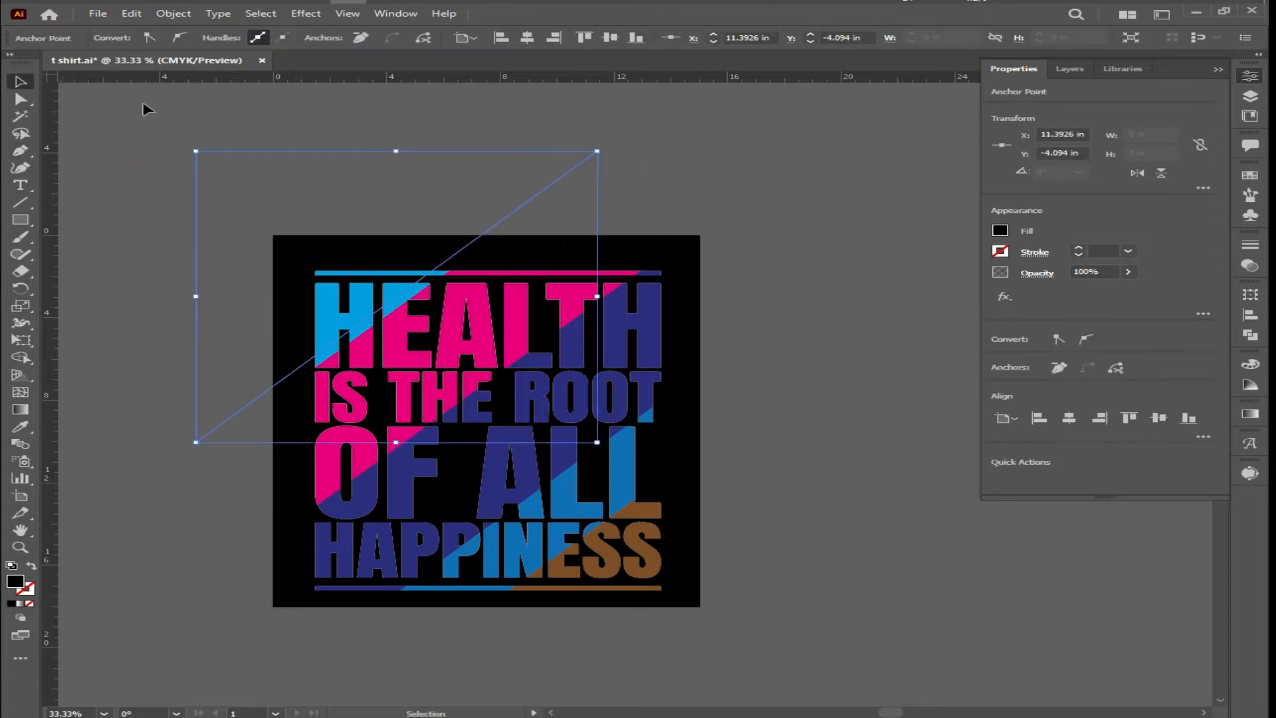
Step: Remove the diagonal path's fill and give it a 5 pt red stroke
{"action": "left_click", "coordinate": [610, 176]}
{"action": "left_click", "coordinate": [591, 157]}
{"action": "left_click", "coordinate": [123, 38]}
{"action": "left_click", "coordinate": [13, 66]}
{"action": "left_click", "coordinate": [736, 187]}
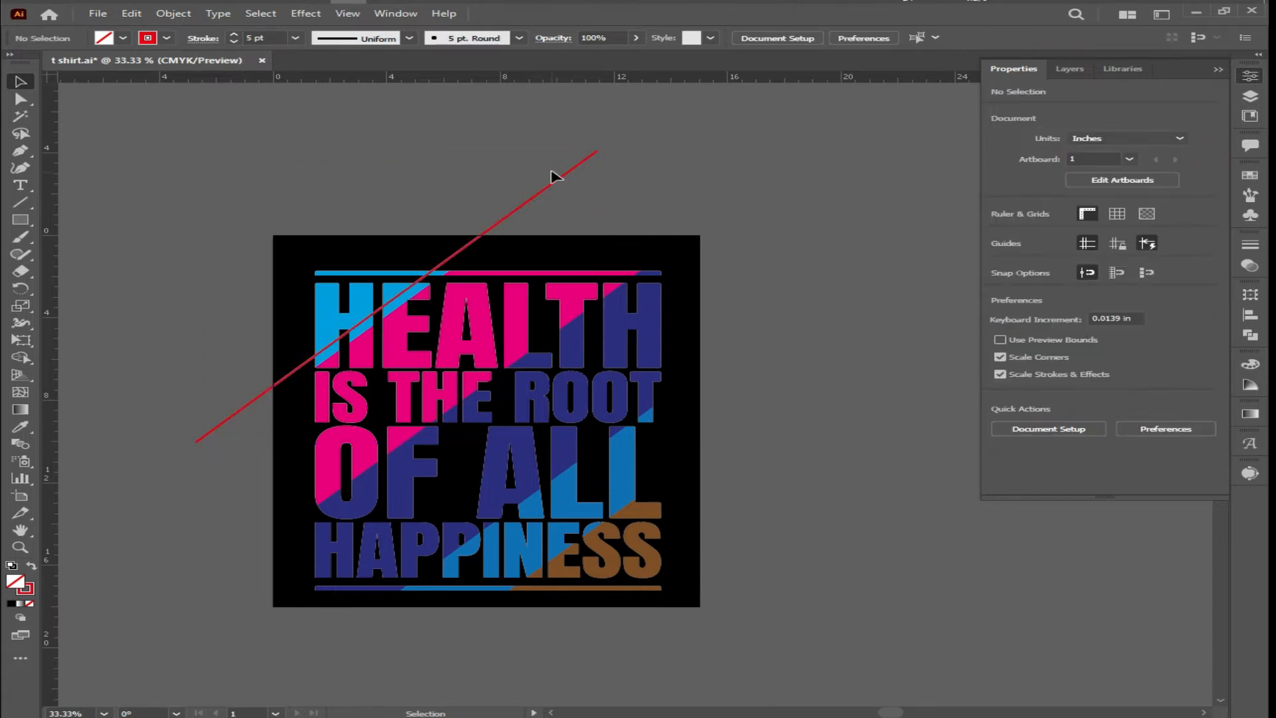
Step: Shift the diagonal line slightly down and change its stroke to white
{"action": "scroll", "coordinate": [456, 247], "scroll_direction": "up", "scroll_amount": 1}
{"action": "scroll", "coordinate": [548, 169], "scroll_direction": "down", "scroll_amount": 2}
{"action": "left_click_drag", "start_coordinate": [518, 196], "coordinate": [515, 225]}
{"action": "left_click", "coordinate": [166, 38]}
{"action": "left_click", "coordinate": [45, 66]}
{"action": "left_click", "coordinate": [208, 307]}
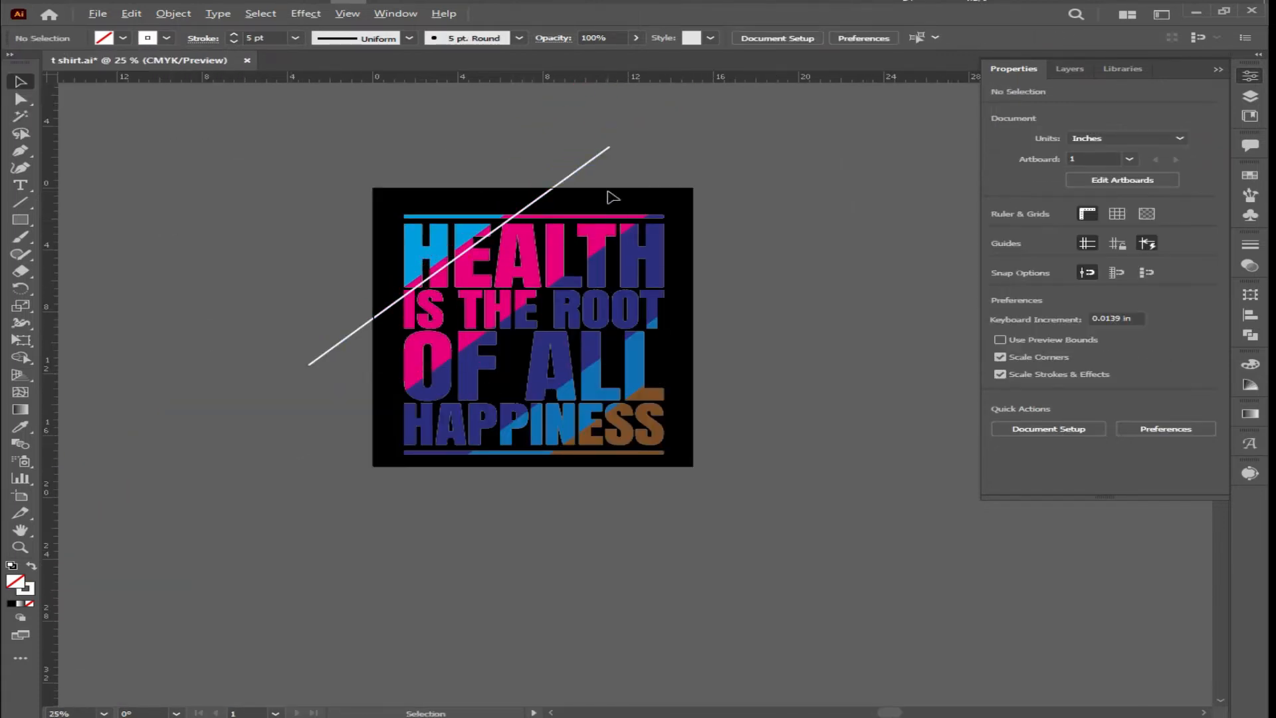
Step: Duplicate the white line and place the copy along the boundary between the pink and dark blue strips
{"action": "scroll", "coordinate": [609, 197], "scroll_direction": "up", "scroll_amount": 1}
{"action": "scroll", "coordinate": [599, 193], "scroll_direction": "down", "scroll_amount": 1}
{"action": "left_click_drag", "start_coordinate": [547, 153], "coordinate": [617, 218]}
{"action": "key", "text": "Up"}
{"action": "key", "text": "Up"}
{"action": "key", "text": "Up"}
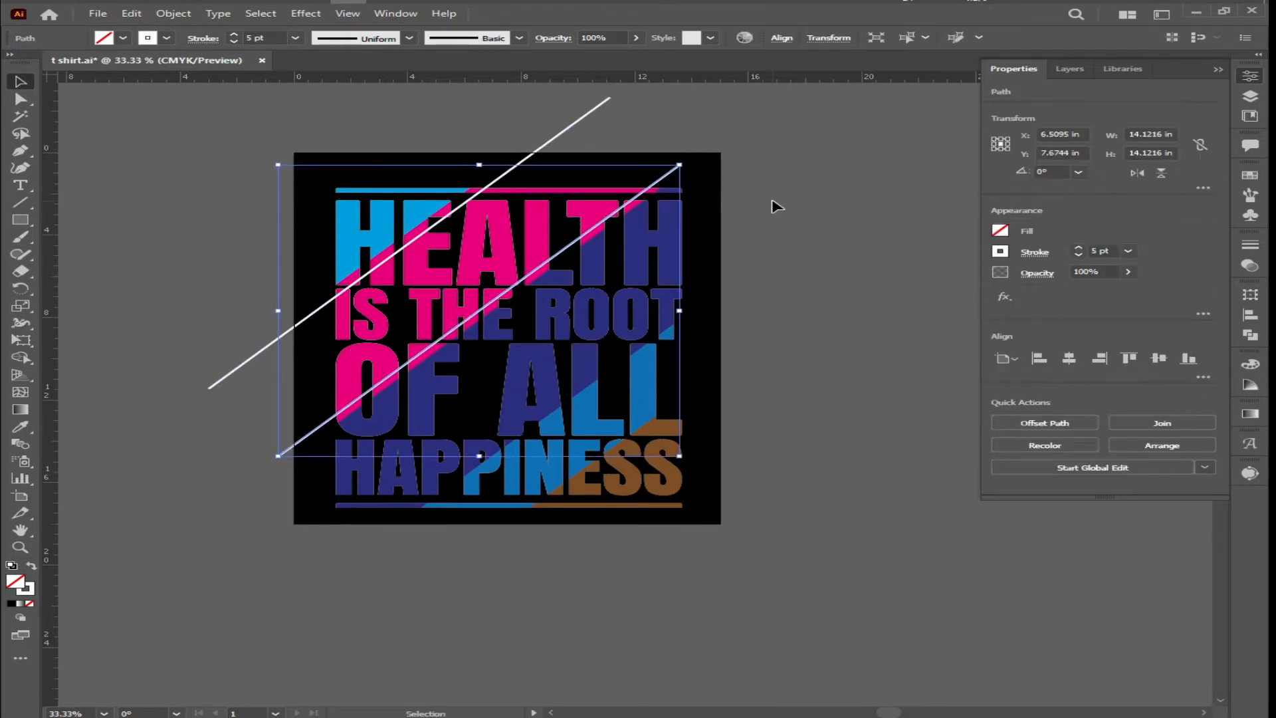
{"action": "left_click", "coordinate": [811, 246]}
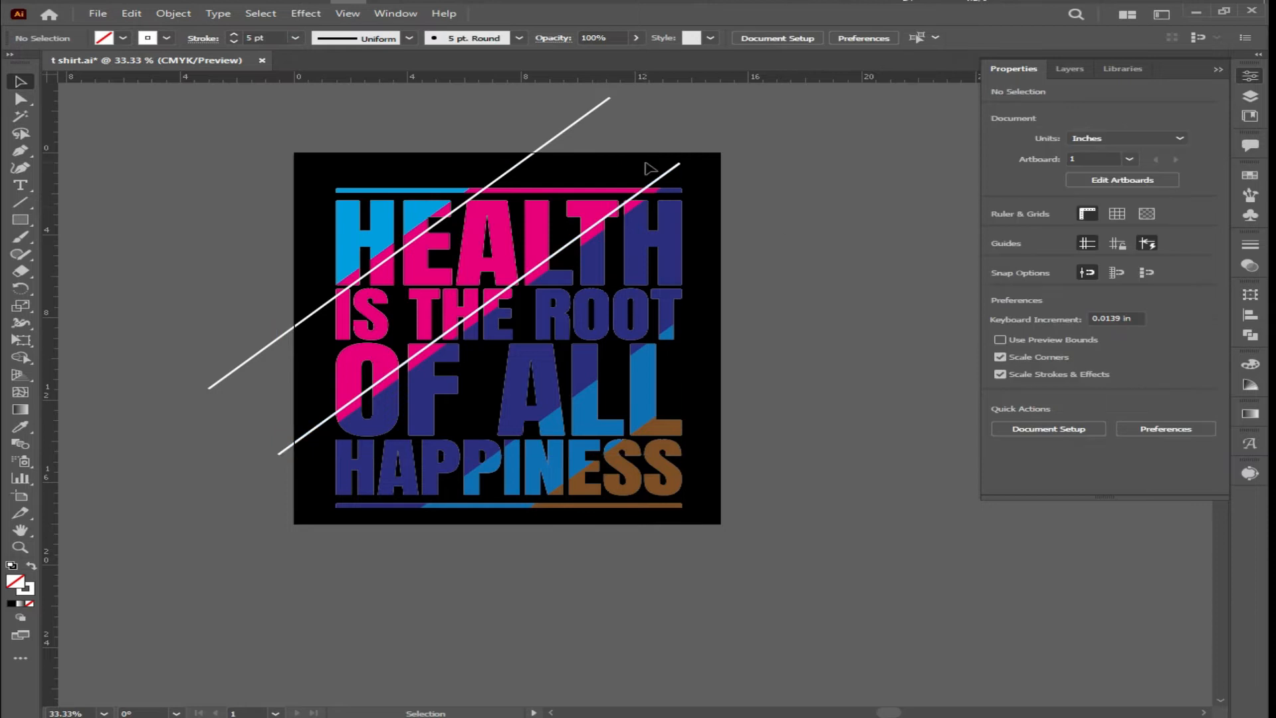
Step: Blend the two white diagonal lines from their upper ends with the Blend tool
{"action": "left_click", "coordinate": [676, 179]}
{"action": "left_click", "coordinate": [587, 116], "text": "shift"}
{"action": "key", "text": "w"}
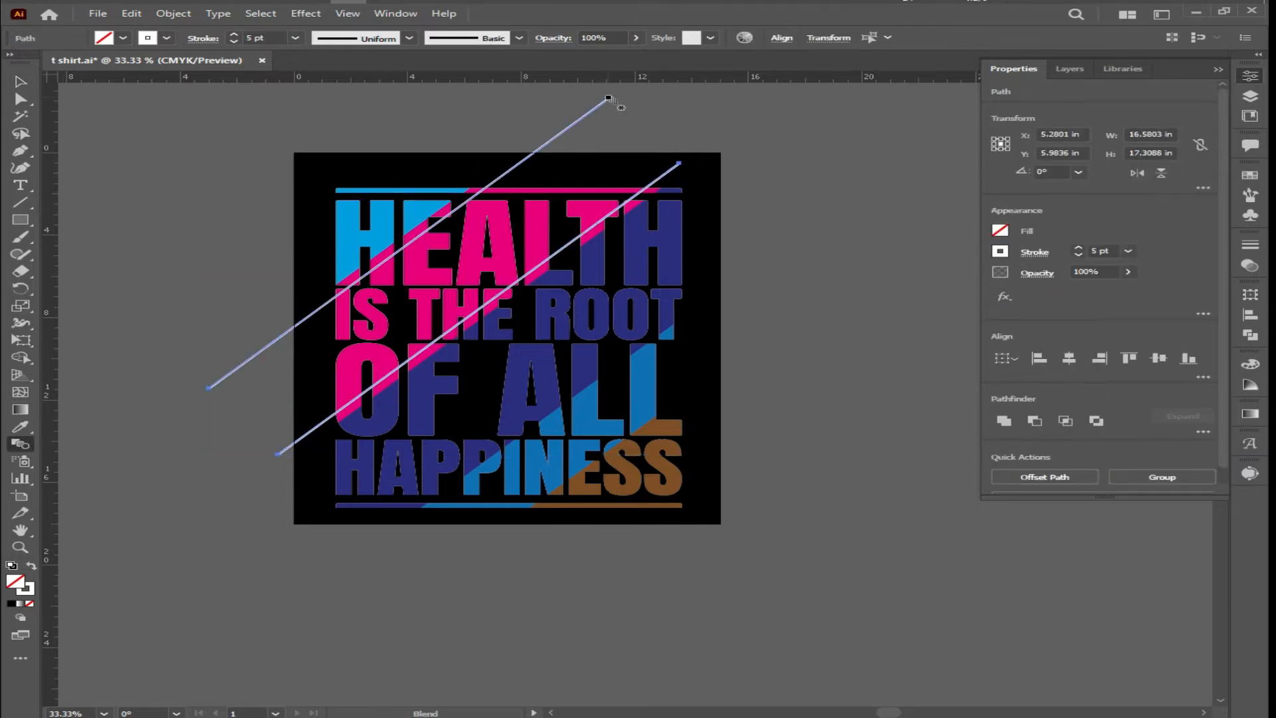
{"action": "left_click", "coordinate": [679, 164]}
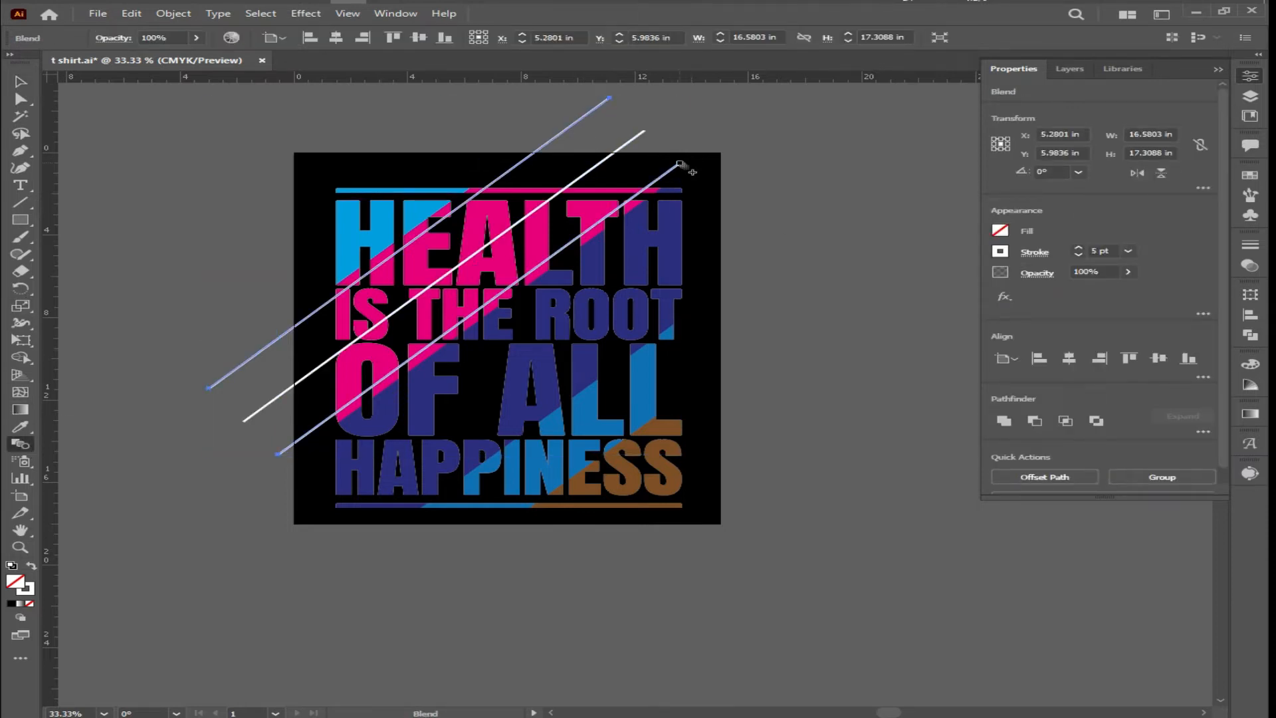
Step: Set the blend spacing to Specified Steps with 10 steps
{"action": "key", "text": "Return"}
{"action": "left_click", "coordinate": [819, 542]}
{"action": "left_click", "coordinate": [807, 570]}
{"action": "key", "text": "Up"}
{"action": "key", "text": "Up"}
{"action": "key", "text": "Up"}
{"action": "key", "text": "Up"}
{"action": "key", "text": "Up"}
{"action": "key", "text": "Up"}
{"action": "key", "text": "Up"}
{"action": "key", "text": "Up"}
{"action": "key", "text": "Up"}
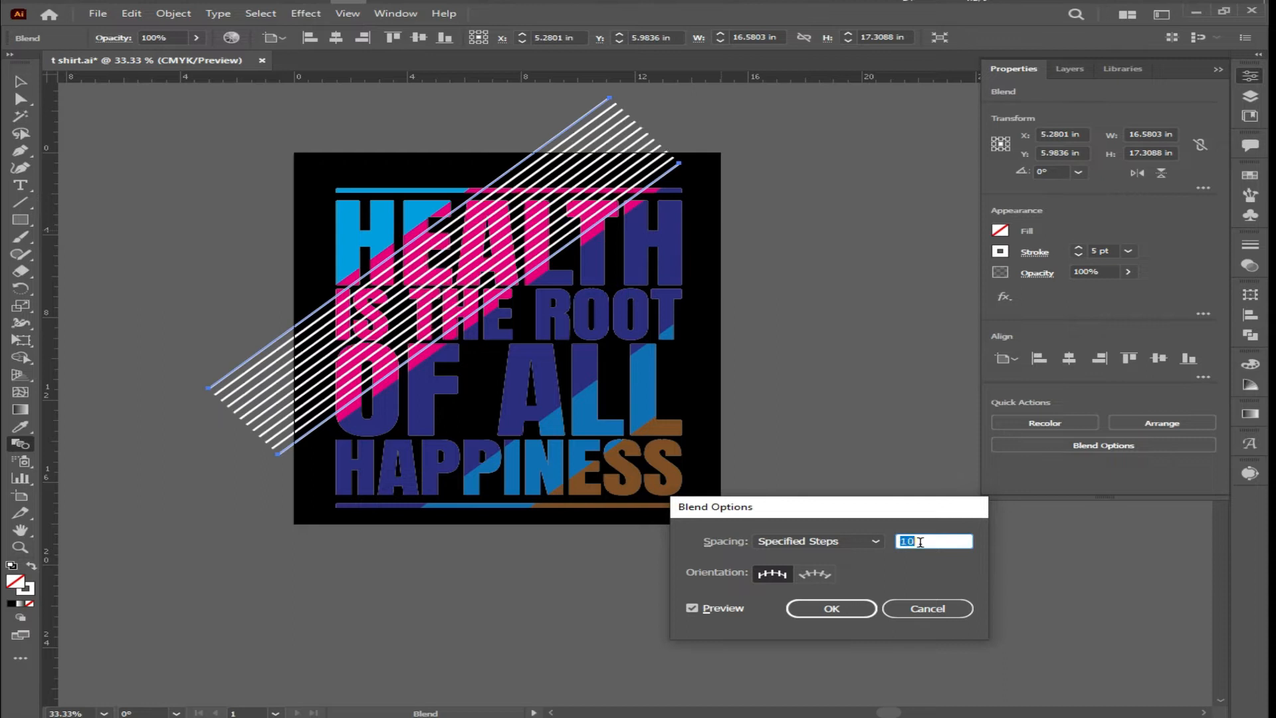
{"action": "key", "text": "Return"}
{"action": "key", "text": "v"}
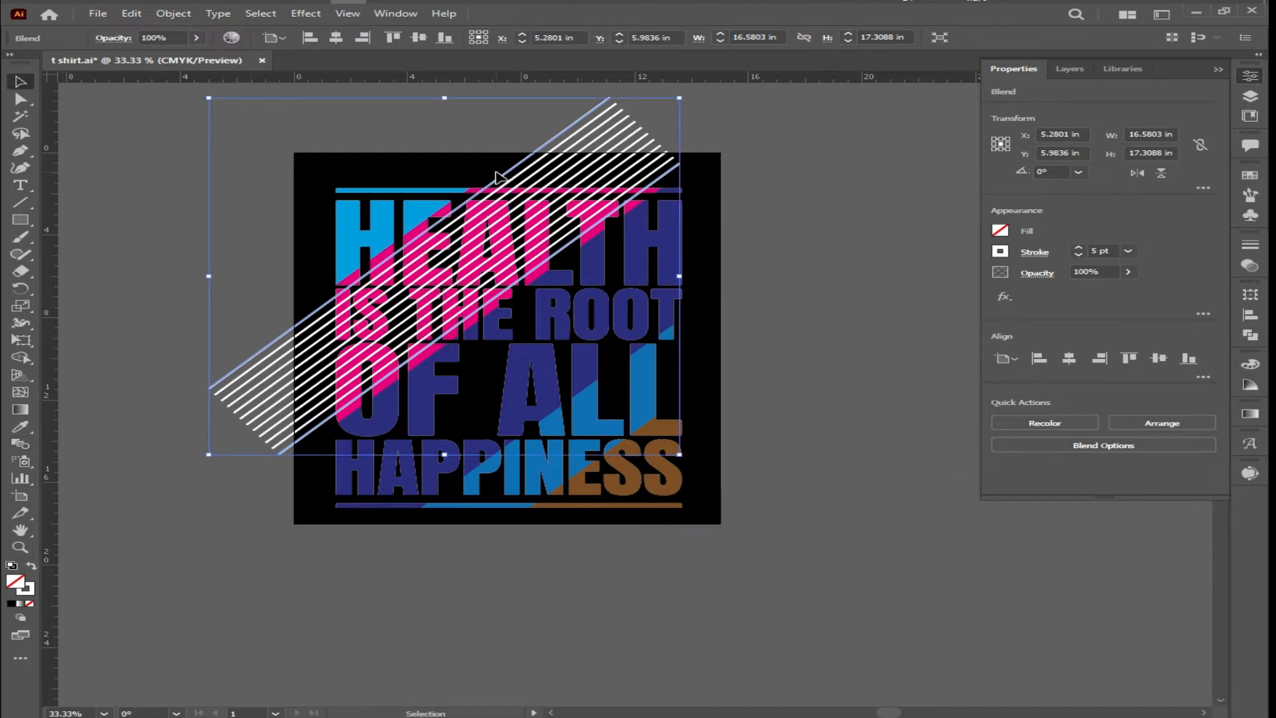
Step: Expand the blend into separate lines and expand their strokes into white filled shapes
{"action": "left_click", "coordinate": [173, 13]}
{"action": "left_click", "coordinate": [186, 179]}
{"action": "left_click", "coordinate": [587, 445]}
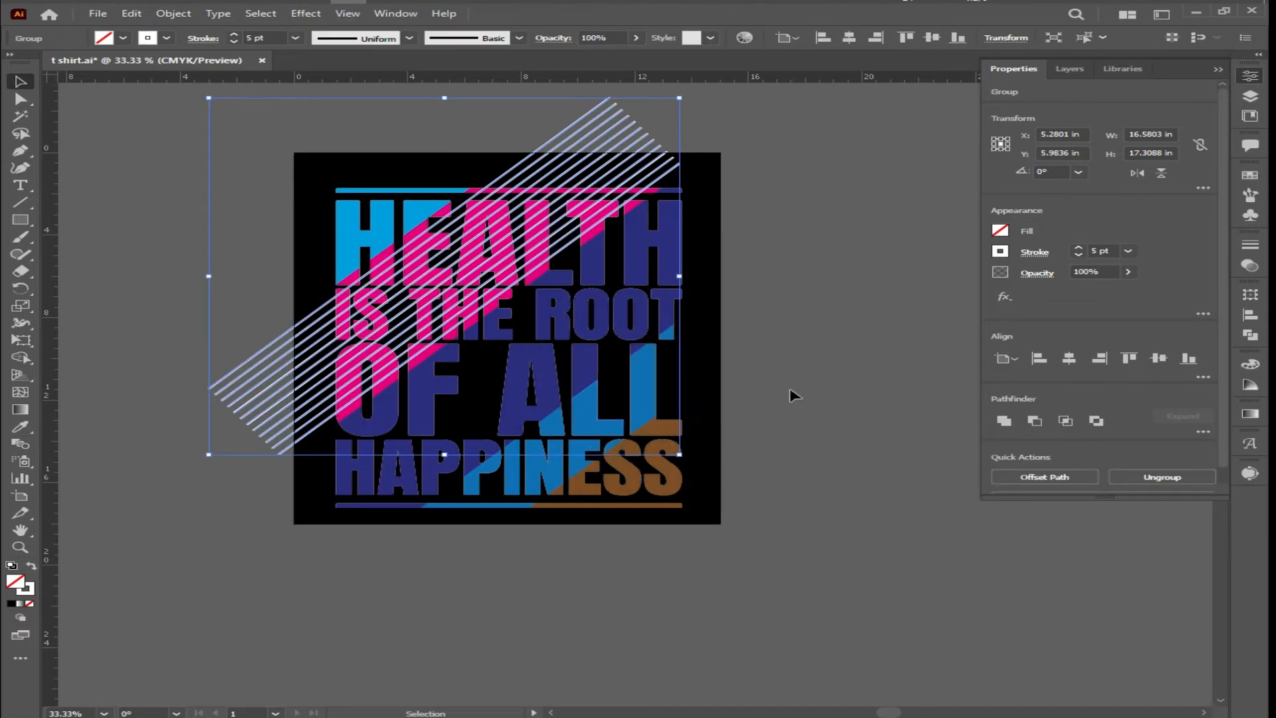
{"action": "left_click", "coordinate": [159, 14]}
{"action": "left_click", "coordinate": [185, 178]}
{"action": "left_click", "coordinate": [596, 454]}
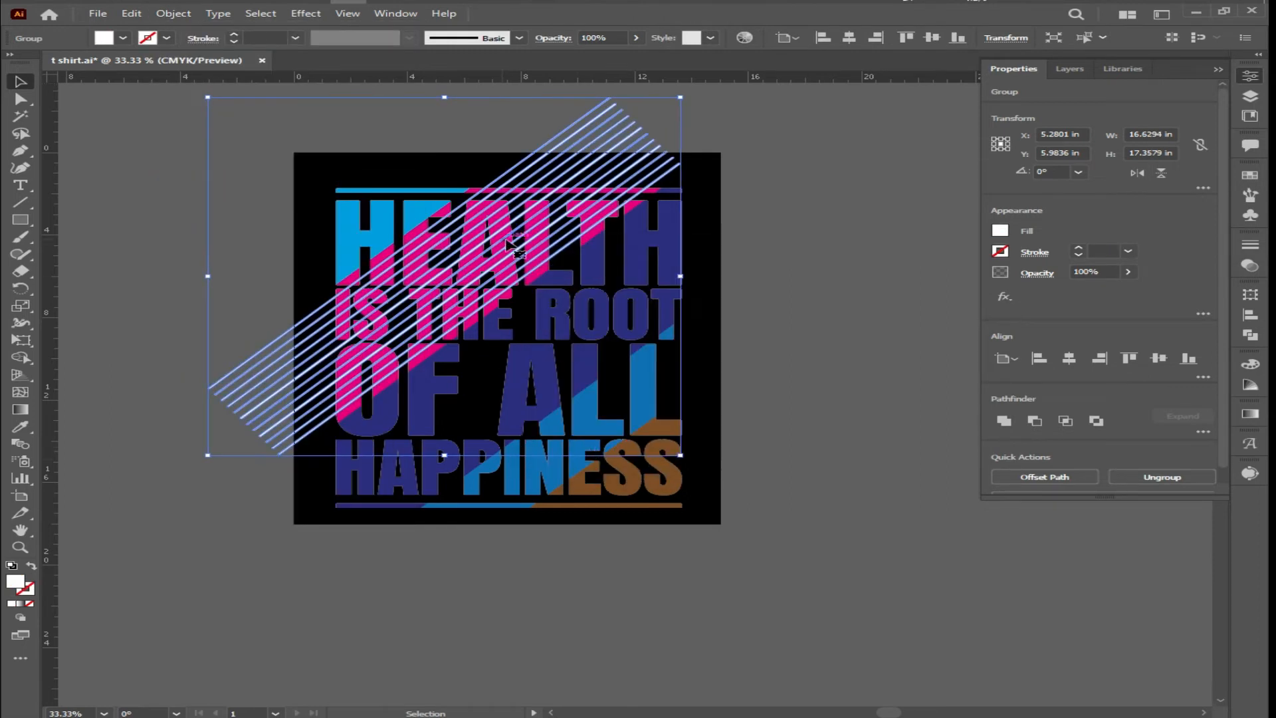
Step: Select the stripes together with the lettering and erase the stripe ends above the upper bar with the Shape Builder
{"action": "scroll", "coordinate": [613, 212], "scroll_direction": "up", "scroll_amount": 2}
{"action": "scroll", "coordinate": [664, 224], "scroll_direction": "down", "scroll_amount": 2}
{"action": "left_click", "coordinate": [780, 237]}
{"action": "key", "text": "ctrl+a"}
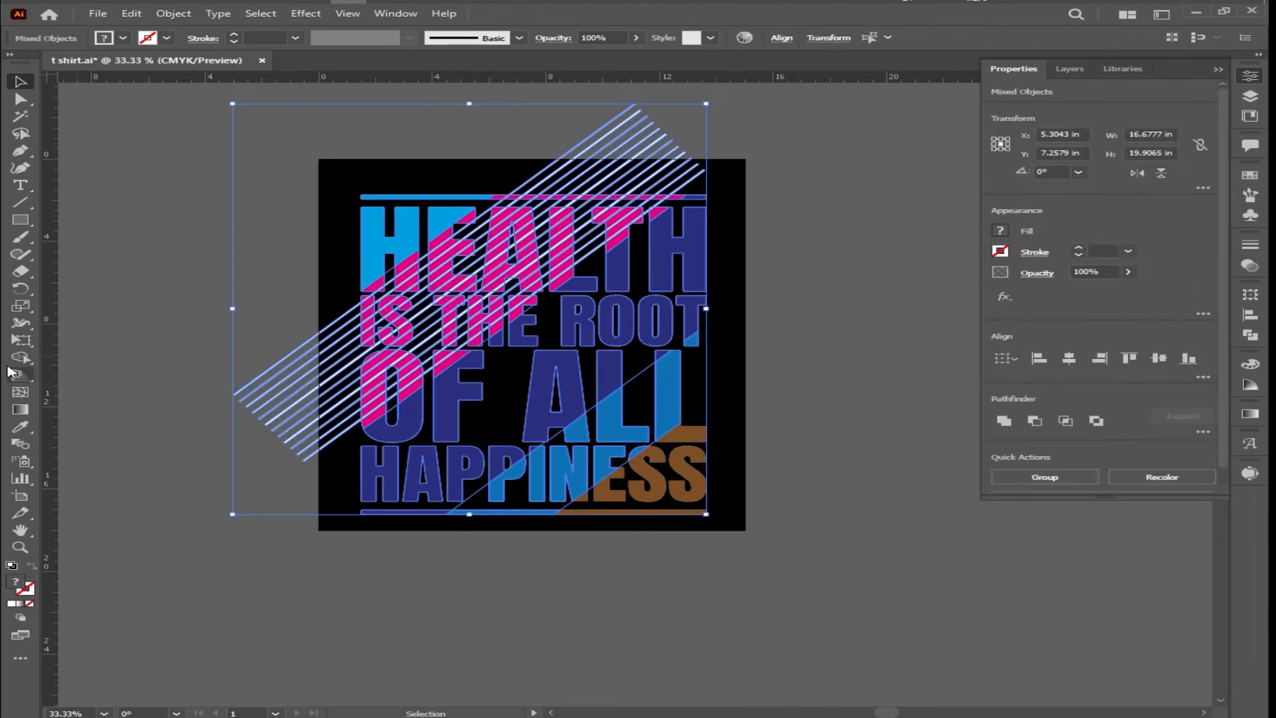
{"action": "left_click", "coordinate": [20, 358]}
{"action": "scroll", "coordinate": [610, 151], "scroll_direction": "up", "scroll_amount": 1}
{"action": "left_click_drag", "start_coordinate": [545, 147], "coordinate": [802, 194]}
{"action": "scroll", "coordinate": [590, 206], "scroll_direction": "up", "scroll_amount": 2}
{"action": "scroll", "coordinate": [618, 209], "scroll_direction": "down", "scroll_amount": 1}
{"action": "scroll", "coordinate": [839, 240], "scroll_direction": "up", "scroll_amount": 1}
Step: Erase the stripe pieces between the upper bar and HEALTH and in the gaps between its letters
{"action": "left_click_drag", "start_coordinate": [84, 213], "coordinate": [640, 238]}
{"action": "left_click_drag", "start_coordinate": [447, 294], "coordinate": [465, 391]}
{"action": "left_click_drag", "start_coordinate": [327, 269], "coordinate": [337, 471]}
{"action": "scroll", "coordinate": [582, 400], "scroll_direction": "down", "scroll_amount": 1}
{"action": "scroll", "coordinate": [276, 345], "scroll_direction": "up", "scroll_amount": 1}
{"action": "left_click_drag", "start_coordinate": [301, 319], "coordinate": [282, 520]}
{"action": "scroll", "coordinate": [246, 440], "scroll_direction": "up", "scroll_amount": 3}
{"action": "scroll", "coordinate": [285, 341], "scroll_direction": "down", "scroll_amount": 3}
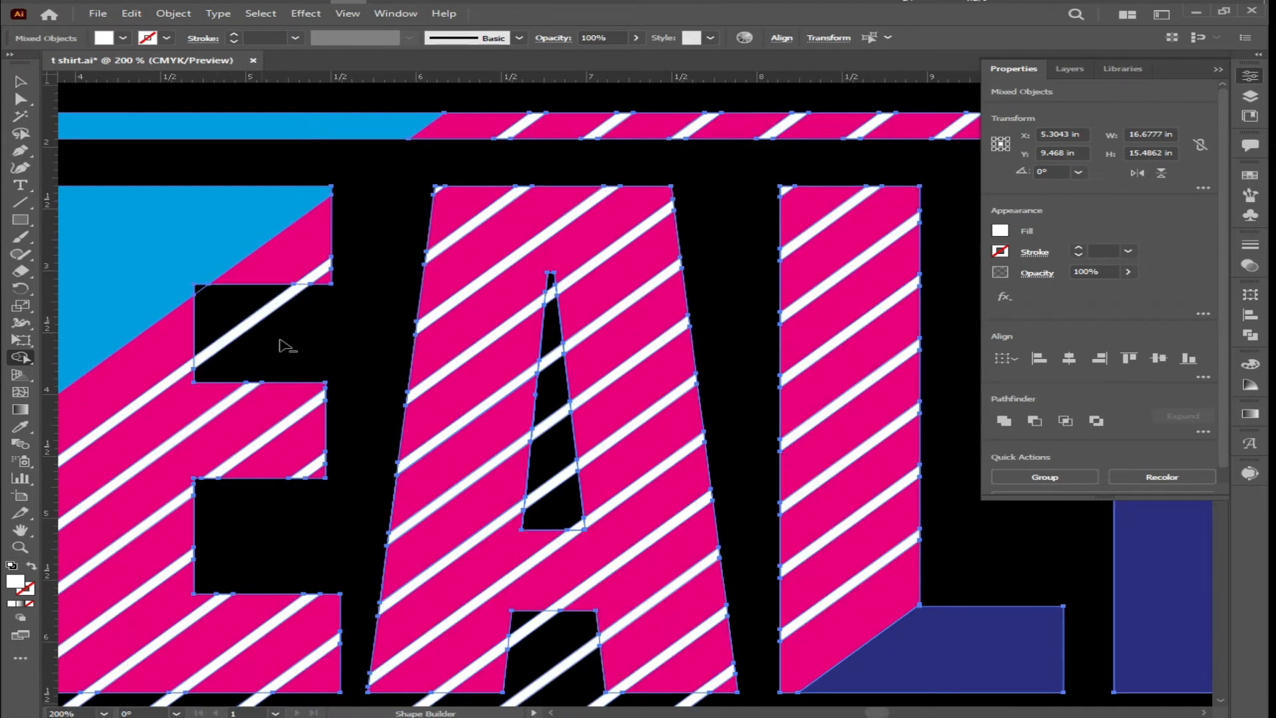
Step: Erase the stripe pieces in the E's openings in HEALTH and those extending beyond the lettering's left edge
{"action": "scroll", "coordinate": [309, 365], "scroll_direction": "up", "scroll_amount": 2}
{"action": "left_click_drag", "start_coordinate": [308, 361], "coordinate": [557, 99]}
{"action": "left_click_drag", "start_coordinate": [594, 334], "coordinate": [612, 497]}
{"action": "scroll", "coordinate": [599, 398], "scroll_direction": "down", "scroll_amount": 1}
{"action": "scroll", "coordinate": [638, 349], "scroll_direction": "up", "scroll_amount": 1}
{"action": "mouse_move", "coordinate": [638, 359]}
{"action": "left_mouse_down"}
{"action": "mouse_move", "coordinate": [706, 365]}
{"action": "mouse_move", "coordinate": [785, 294]}
{"action": "mouse_move", "coordinate": [783, 136]}
{"action": "left_mouse_up"}
{"action": "scroll", "coordinate": [784, 285], "scroll_direction": "up", "scroll_amount": 3}
{"action": "left_click", "coordinate": [758, 341], "text": "alt"}
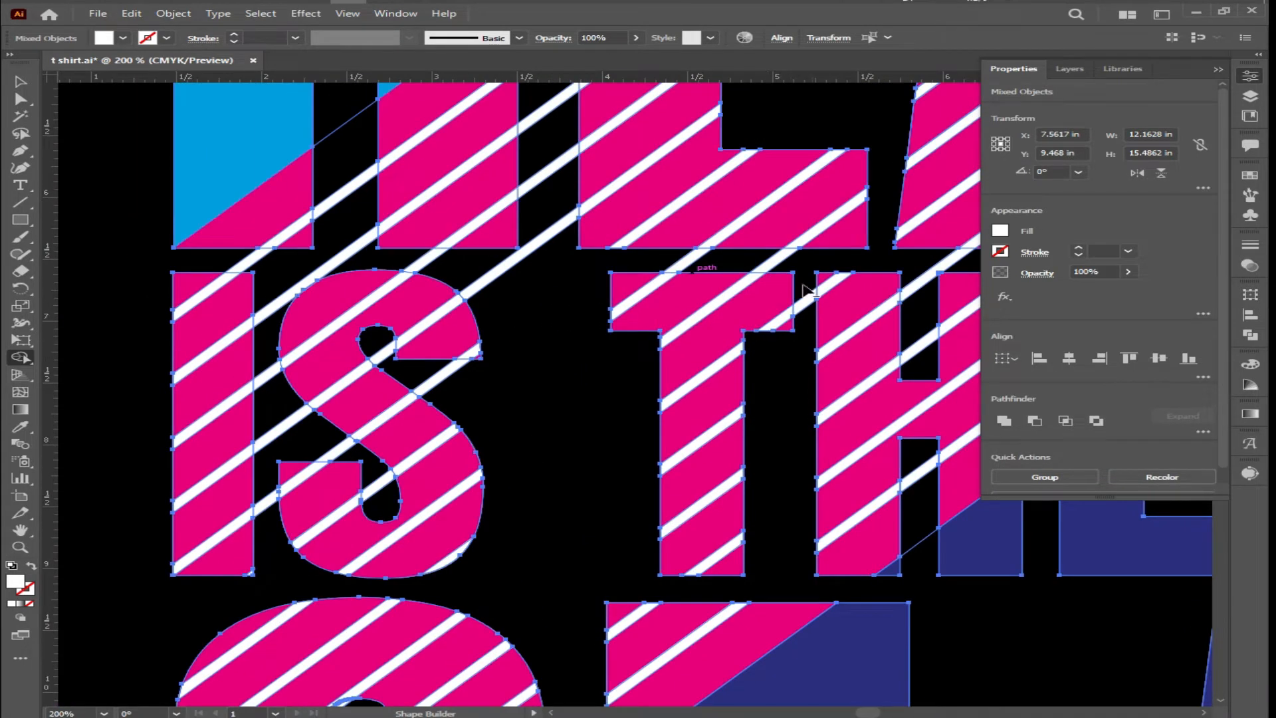
Step: Erase the stripe pieces between the HEALTH and IS THE rows and in the gaps around the S and T
{"action": "left_click_drag", "start_coordinate": [675, 264], "coordinate": [665, 263]}
{"action": "left_click_drag", "start_coordinate": [540, 159], "coordinate": [542, 255]}
{"action": "left_click_drag", "start_coordinate": [432, 260], "coordinate": [232, 258]}
{"action": "mouse_move", "coordinate": [340, 227]}
{"action": "left_mouse_down"}
{"action": "mouse_move", "coordinate": [333, 123]}
{"action": "mouse_move", "coordinate": [335, 161]}
{"action": "left_mouse_up"}
{"action": "scroll", "coordinate": [399, 253], "scroll_direction": "up", "scroll_amount": 3}
{"action": "left_click_drag", "start_coordinate": [543, 370], "coordinate": [551, 227]}
{"action": "scroll", "coordinate": [698, 319], "scroll_direction": "down", "scroll_amount": 2}
{"action": "scroll", "coordinate": [677, 338], "scroll_direction": "up", "scroll_amount": 3}
{"action": "left_click_drag", "start_coordinate": [147, 342], "coordinate": [617, 350]}
{"action": "left_click", "coordinate": [367, 229], "text": "alt"}
Step: Erase the stripe pieces inside the O of OF and in the remaining openings of HEALTH and THE
{"action": "scroll", "coordinate": [505, 313], "scroll_direction": "down", "scroll_amount": 3}
{"action": "scroll", "coordinate": [544, 345], "scroll_direction": "up", "scroll_amount": 2}
{"action": "left_click_drag", "start_coordinate": [275, 367], "coordinate": [275, 497]}
{"action": "scroll", "coordinate": [275, 372], "scroll_direction": "up", "scroll_amount": 1}
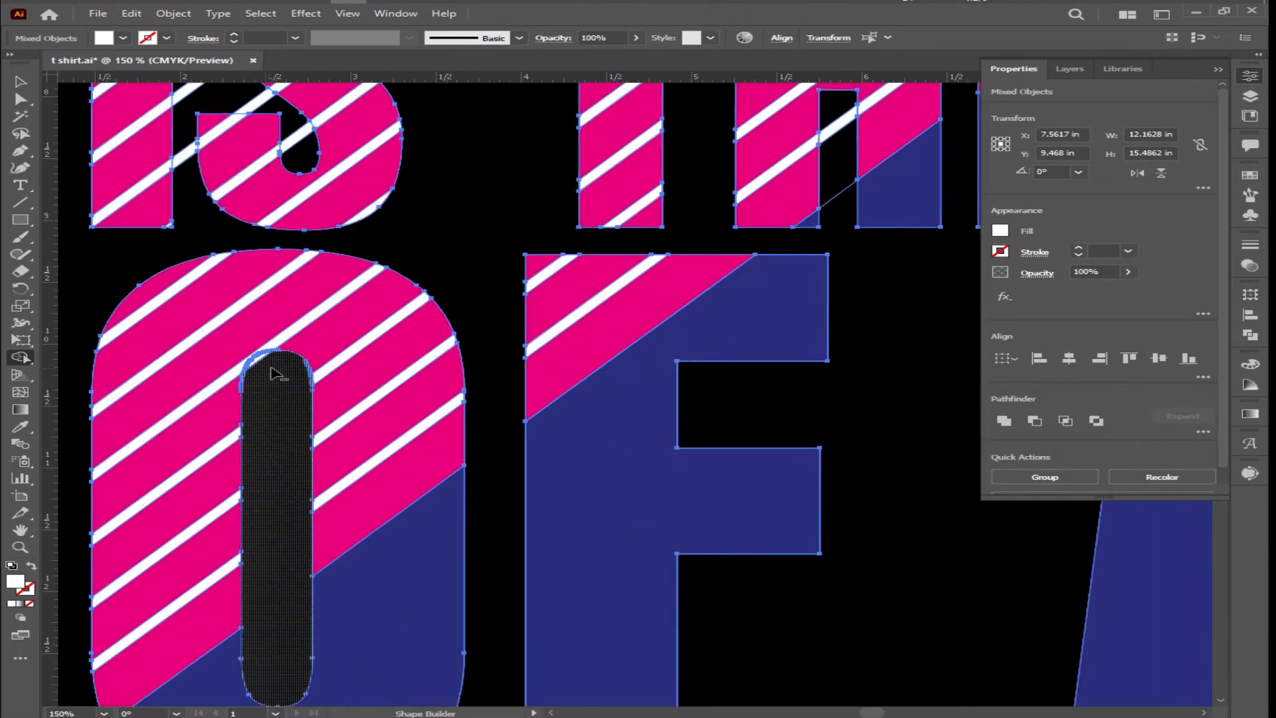
{"action": "scroll", "coordinate": [240, 383], "scroll_direction": "down", "scroll_amount": 1}
{"action": "scroll", "coordinate": [263, 573], "scroll_direction": "down", "scroll_amount": 3}
{"action": "scroll", "coordinate": [663, 214], "scroll_direction": "up", "scroll_amount": 3}
{"action": "scroll", "coordinate": [698, 407], "scroll_direction": "down", "scroll_amount": 3}
{"action": "scroll", "coordinate": [459, 532], "scroll_direction": "up", "scroll_amount": 4}
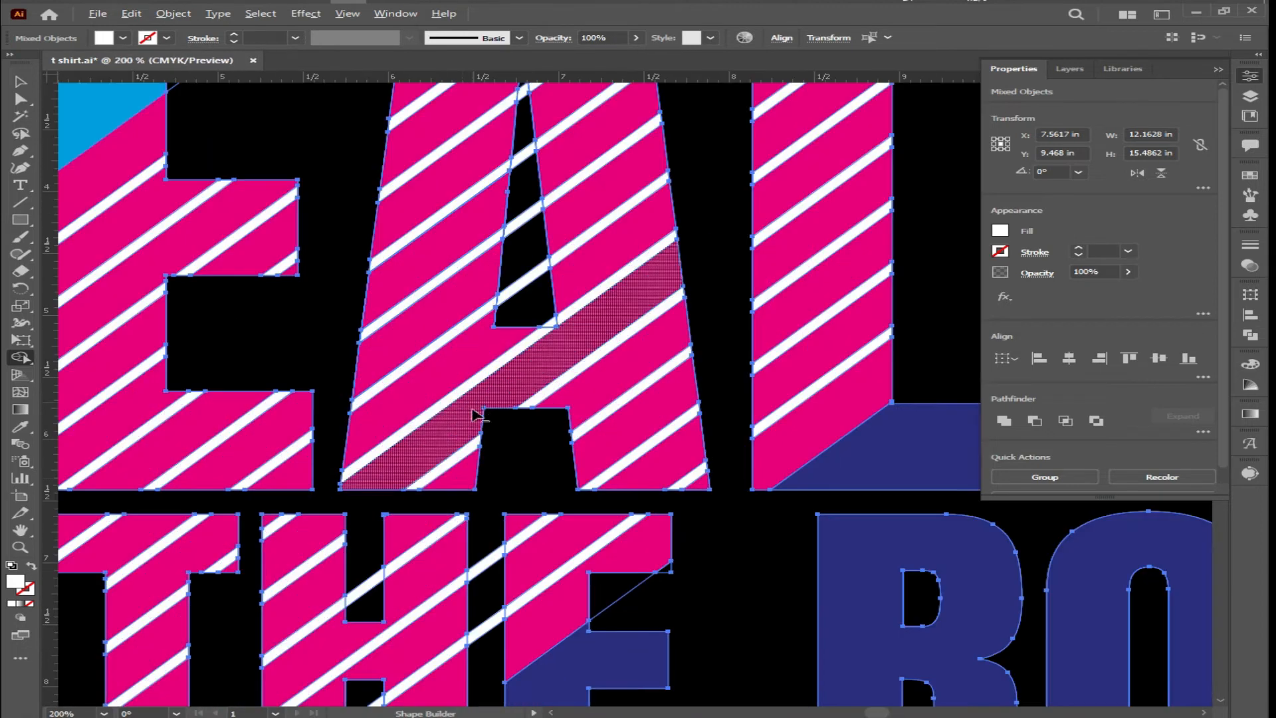
{"action": "scroll", "coordinate": [463, 478], "scroll_direction": "down", "scroll_amount": 2}
{"action": "scroll", "coordinate": [466, 482], "scroll_direction": "up", "scroll_amount": 3}
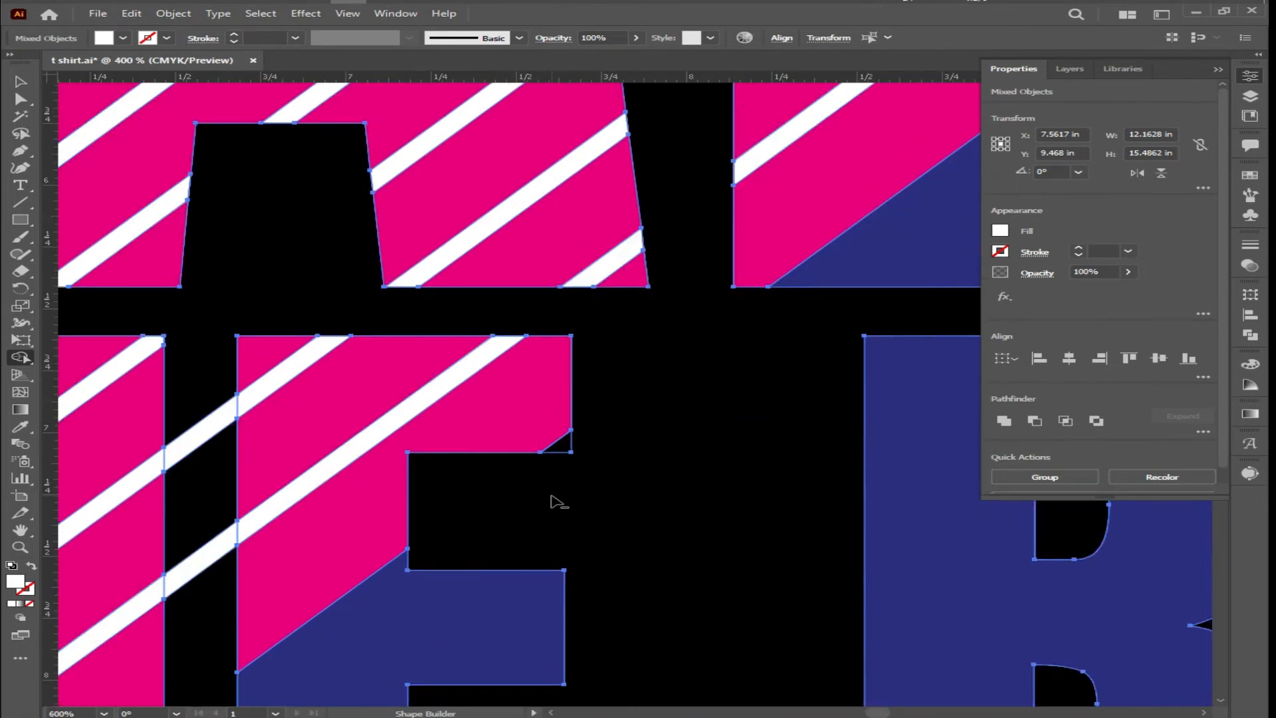
{"action": "scroll", "coordinate": [558, 502], "scroll_direction": "down", "scroll_amount": 3}
Step: Recolor the small black corner piece on the upper arm of the E in THE to match the dark blue strip
{"action": "key", "text": "v"}
{"action": "scroll", "coordinate": [611, 535], "scroll_direction": "down", "scroll_amount": 3}
{"action": "left_click", "coordinate": [659, 436]}
{"action": "left_click", "coordinate": [963, 510]}
{"action": "left_click", "coordinate": [781, 443]}
{"action": "left_click", "coordinate": [1023, 540]}
{"action": "left_click", "coordinate": [674, 447]}
{"action": "scroll", "coordinate": [558, 421], "scroll_direction": "up", "scroll_amount": 2}
{"action": "left_click", "coordinate": [573, 397]}
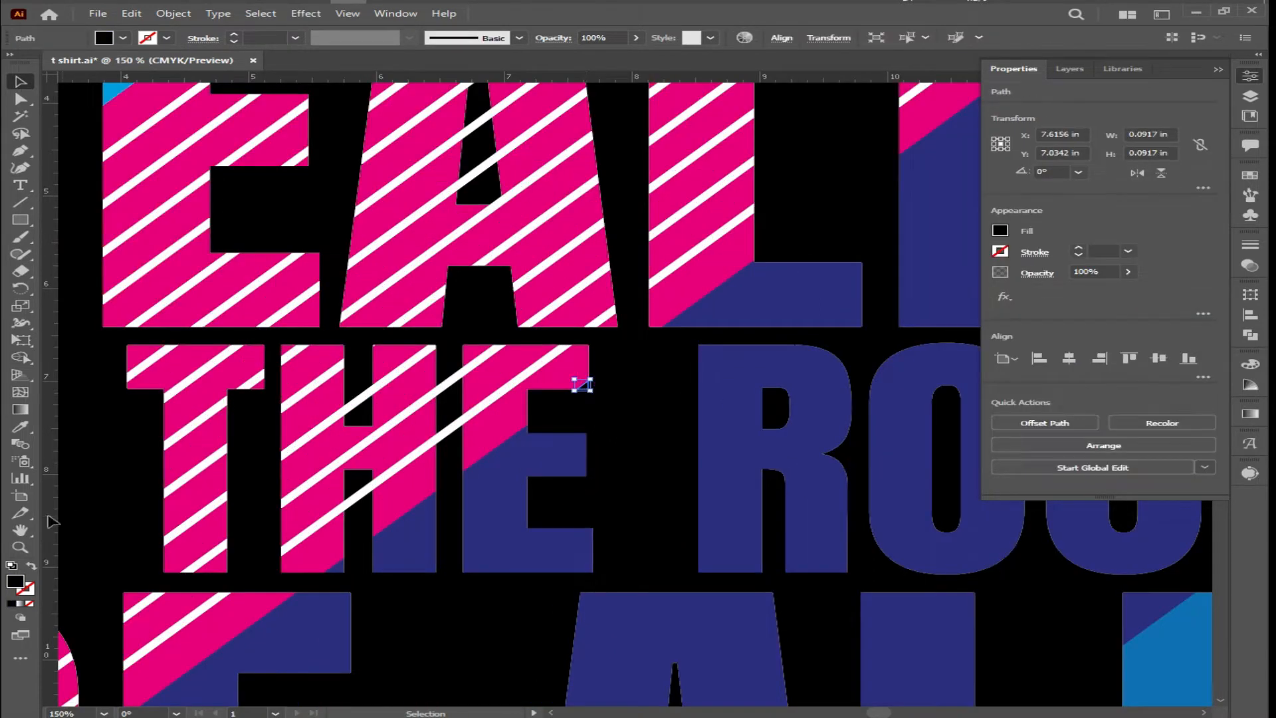
{"action": "left_click", "coordinate": [726, 489], "text": "shift"}
Step: Select all the dark blue pieces, including the recolored corner, and group them
{"action": "left_click", "coordinate": [525, 535], "text": "shift"}
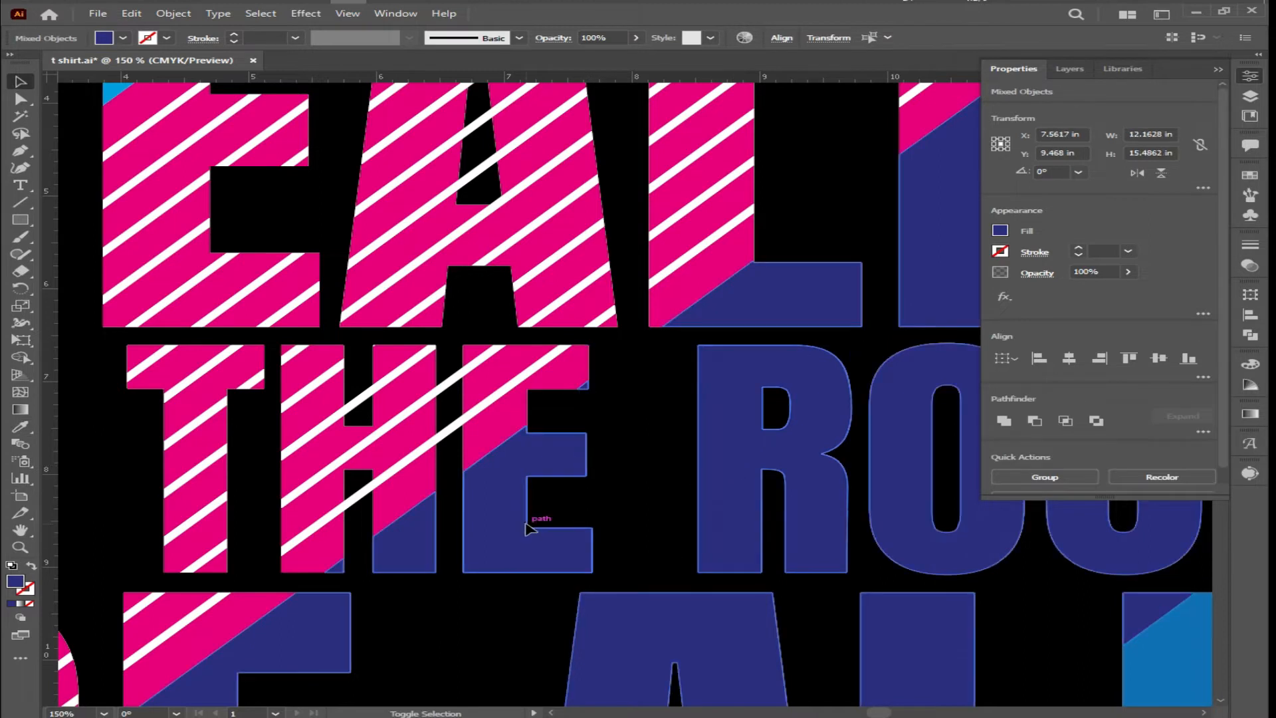
{"action": "scroll", "coordinate": [527, 537], "scroll_direction": "down", "scroll_amount": 4}
{"action": "scroll", "coordinate": [566, 484], "scroll_direction": "up", "scroll_amount": 1}
{"action": "key", "text": "ctrl+g"}
{"action": "left_click_drag", "start_coordinate": [566, 489], "coordinate": [987, 609]}
{"action": "key", "text": "ctrl+z"}
{"action": "left_click", "coordinate": [983, 608]}
{"action": "scroll", "coordinate": [589, 400], "scroll_direction": "up", "scroll_amount": 2}
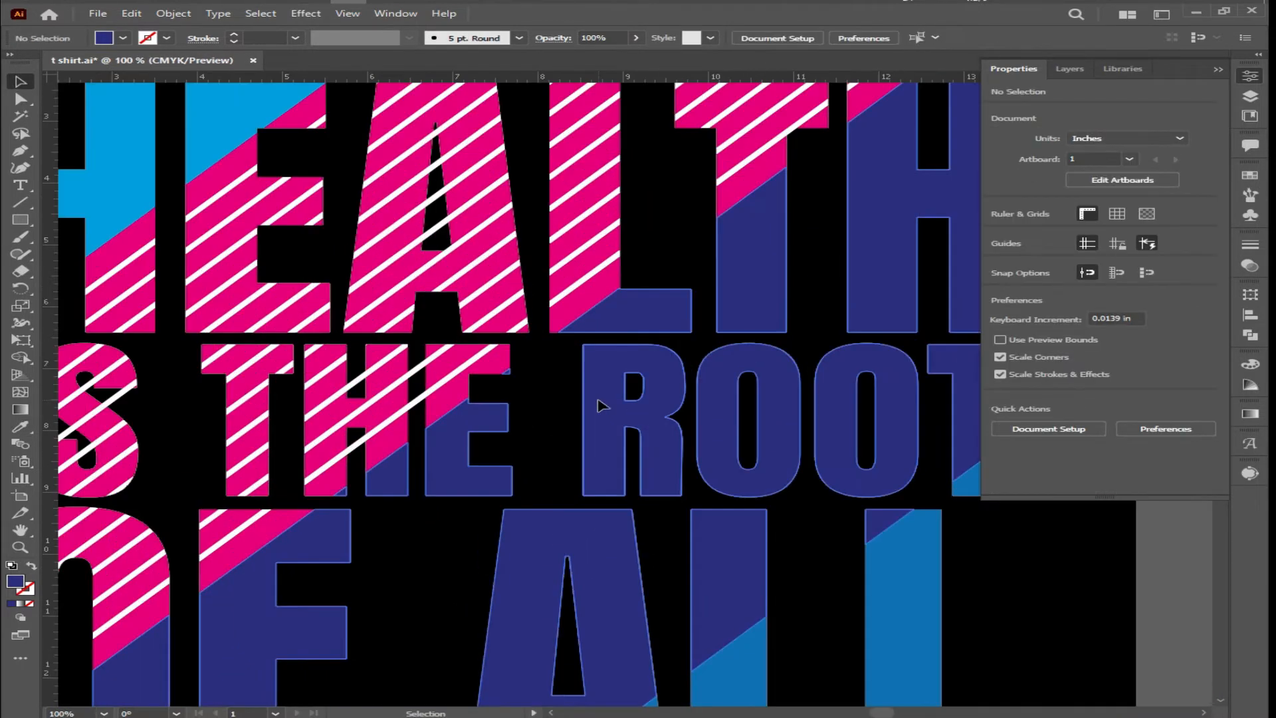
Step: Try to erase the stripe pieces between the I and S of IS with the Shape Builder on the whole lettering
{"action": "left_click", "coordinate": [600, 402]}
{"action": "scroll", "coordinate": [594, 399], "scroll_direction": "down", "scroll_amount": 4}
{"action": "left_click", "coordinate": [811, 509]}
{"action": "scroll", "coordinate": [614, 540], "scroll_direction": "up", "scroll_amount": 1}
{"action": "scroll", "coordinate": [614, 540], "scroll_direction": "up", "scroll_amount": 1}
{"action": "left_click_drag", "start_coordinate": [617, 619], "coordinate": [582, 537]}
{"action": "scroll", "coordinate": [551, 564], "scroll_direction": "up", "scroll_amount": 3}
{"action": "scroll", "coordinate": [146, 331], "scroll_direction": "up", "scroll_amount": 2}
{"action": "scroll", "coordinate": [185, 268], "scroll_direction": "down", "scroll_amount": 3}
{"action": "left_click", "coordinate": [21, 357]}
{"action": "scroll", "coordinate": [126, 335], "scroll_direction": "up", "scroll_amount": 5}
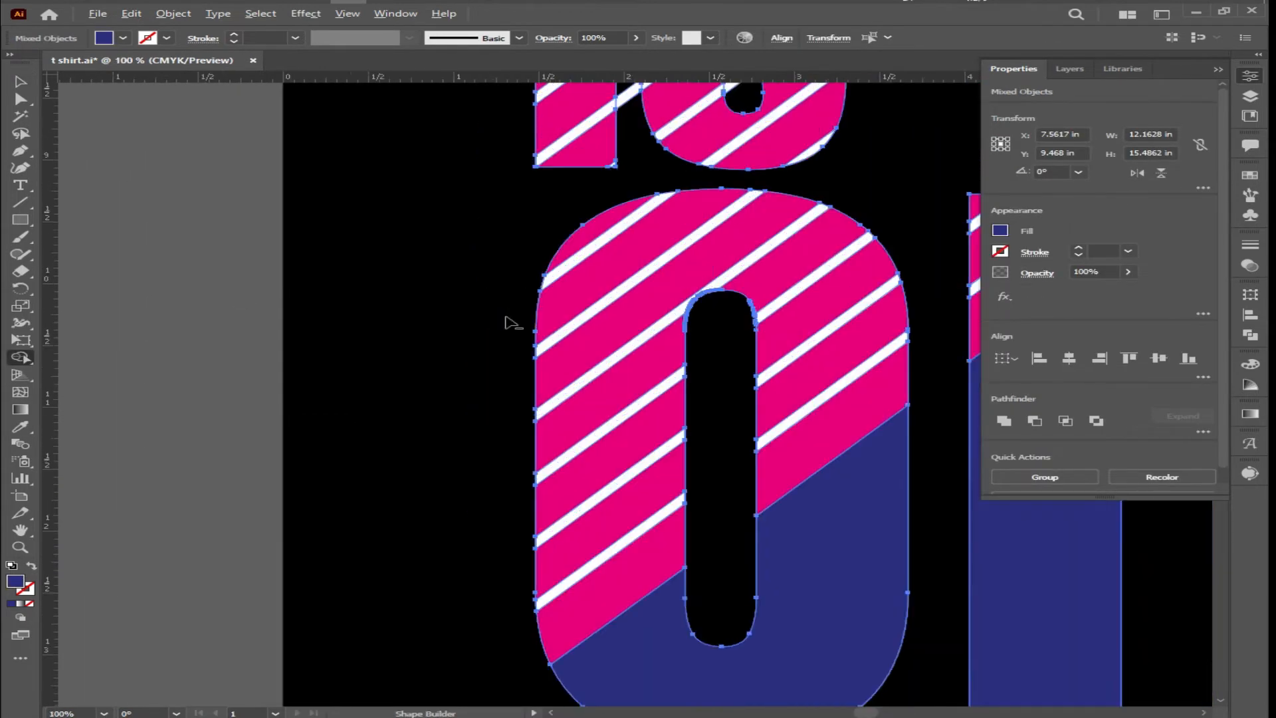
{"action": "scroll", "coordinate": [511, 322], "scroll_direction": "up", "scroll_amount": 1}
{"action": "scroll", "coordinate": [665, 345], "scroll_direction": "up", "scroll_amount": 7}
{"action": "mouse_move", "coordinate": [678, 229]}
{"action": "left_mouse_down"}
{"action": "mouse_move", "coordinate": [684, 336]}
{"action": "mouse_move", "coordinate": [738, 351]}
{"action": "left_mouse_up"}
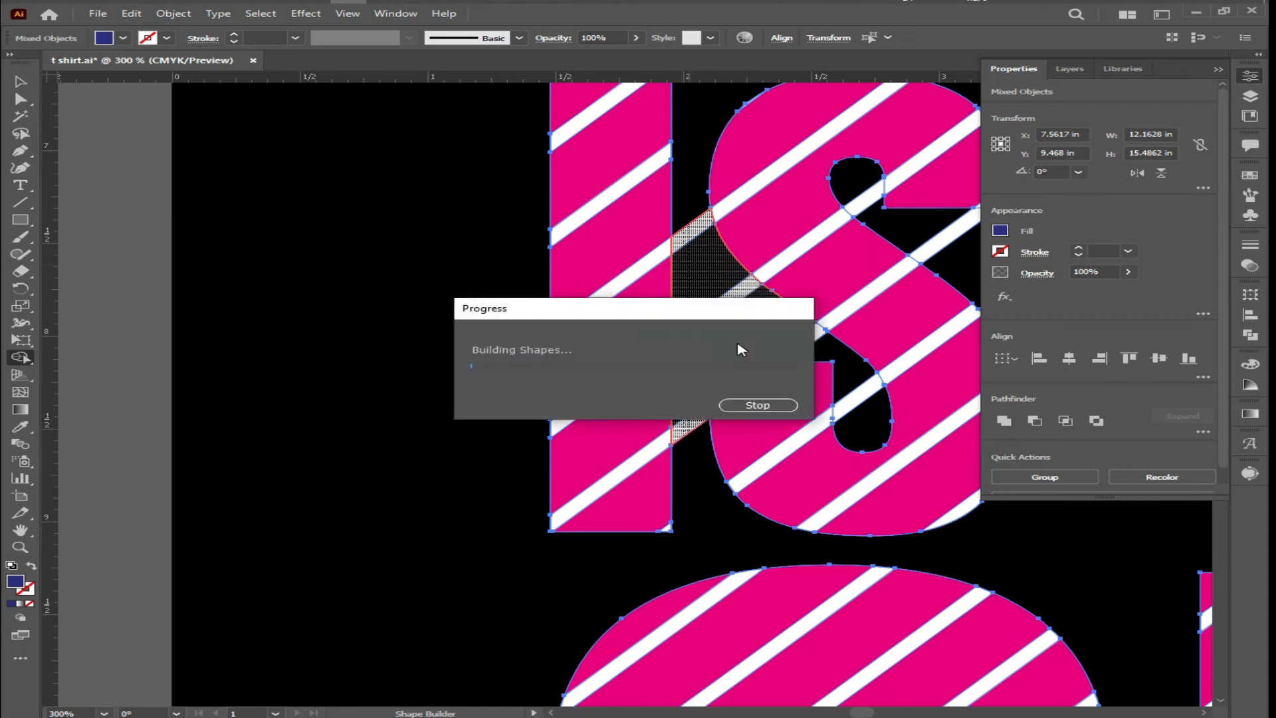
{"action": "scroll", "coordinate": [746, 385], "scroll_direction": "down", "scroll_amount": 2}
{"action": "scroll", "coordinate": [593, 388], "scroll_direction": "right", "scroll_amount": 2}
{"action": "key", "text": "ctrl+z"}
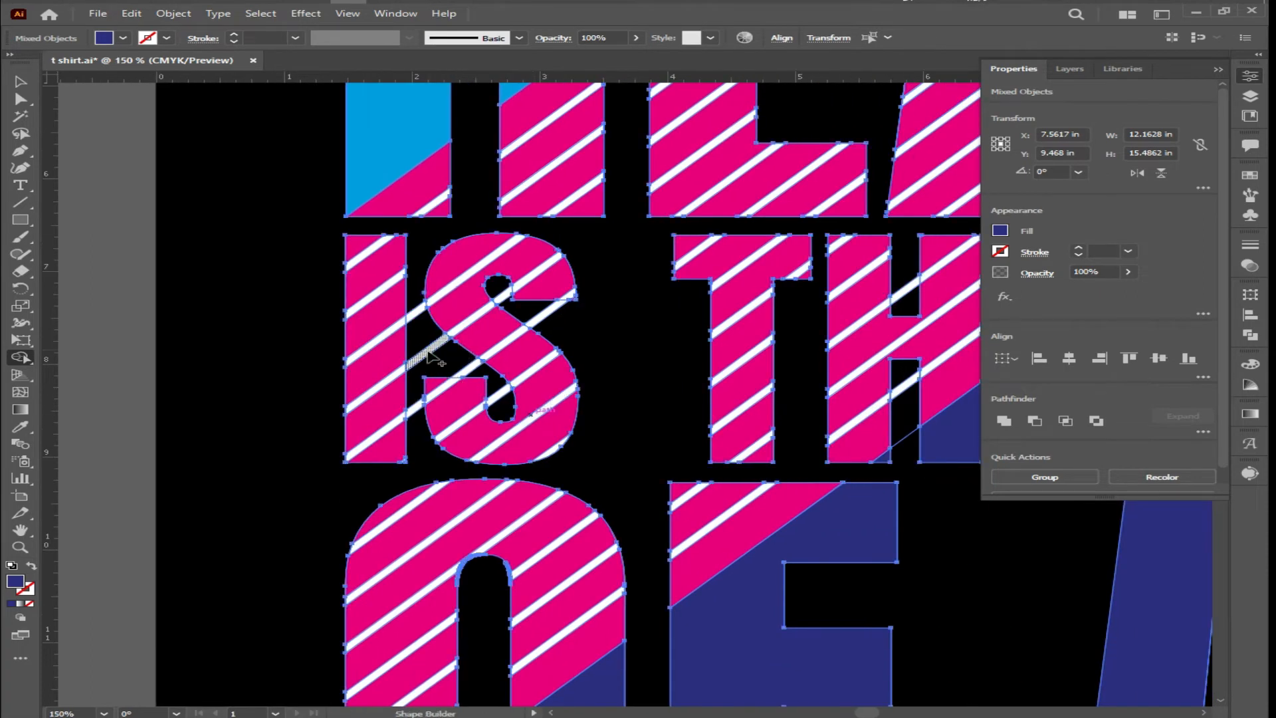
Step: Select only the pink strip and white stripes and erase the stripe pieces between I and S and inside the S openings
{"action": "scroll", "coordinate": [436, 355], "scroll_direction": "up", "scroll_amount": 1}
{"action": "left_click", "coordinate": [432, 350]}
{"action": "left_click", "coordinate": [204, 251]}
{"action": "left_click", "coordinate": [407, 302]}
{"action": "left_click", "coordinate": [376, 302], "text": "shift"}
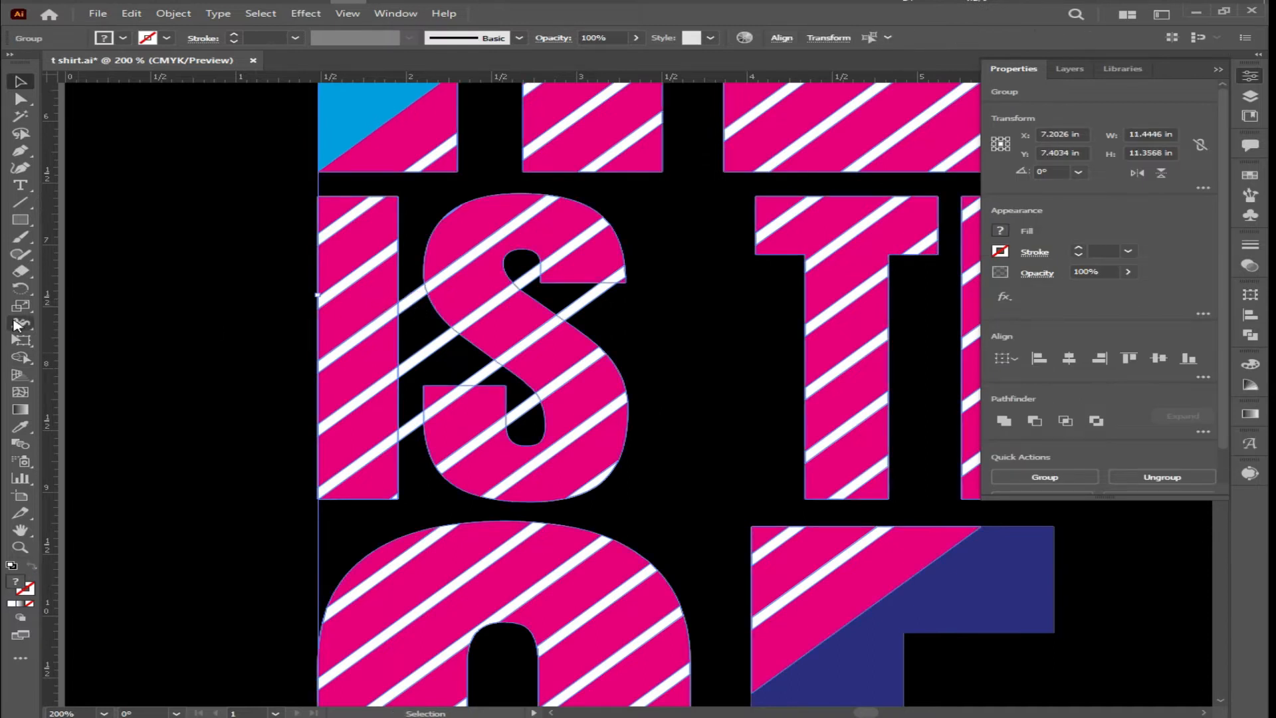
{"action": "left_click", "coordinate": [21, 358]}
{"action": "scroll", "coordinate": [424, 325], "scroll_direction": "up", "scroll_amount": 1}
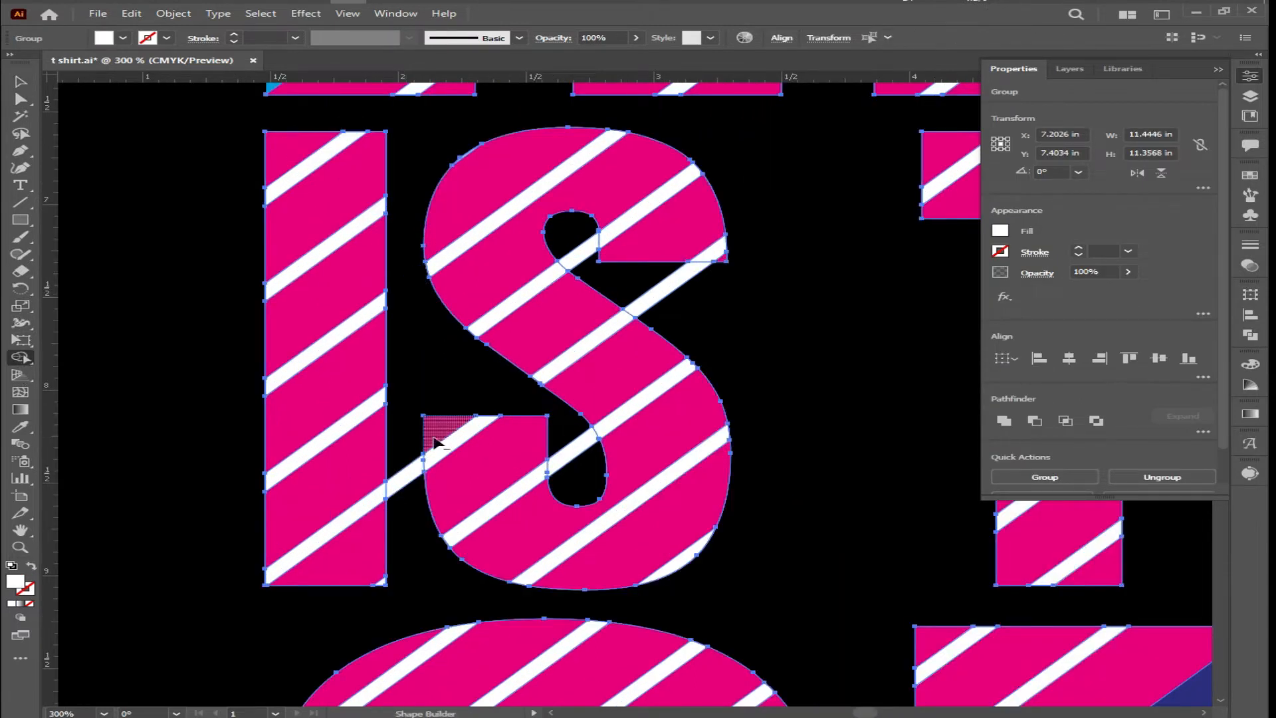
{"action": "scroll", "coordinate": [413, 512], "scroll_direction": "down", "scroll_amount": 1}
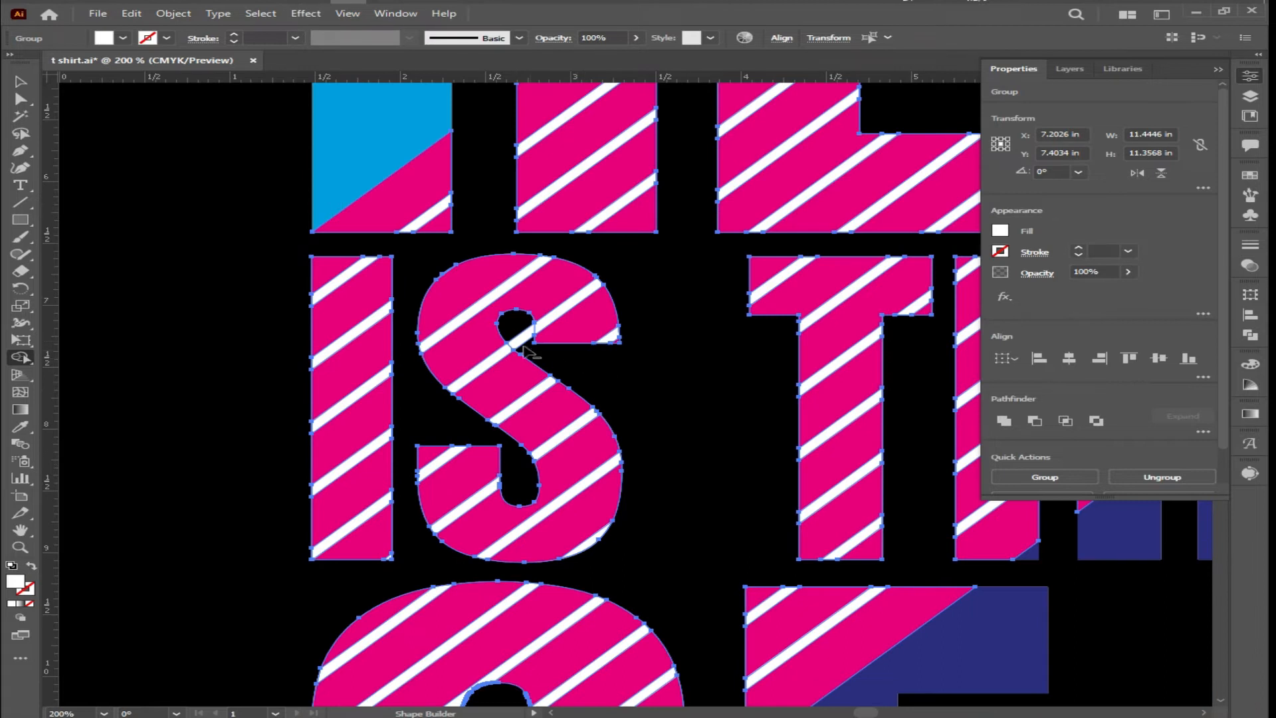
Step: Erase the remaining stripe pieces in the gaps of THE and inside the A of HEALTH
{"action": "scroll", "coordinate": [641, 377], "scroll_direction": "up", "scroll_amount": 1}
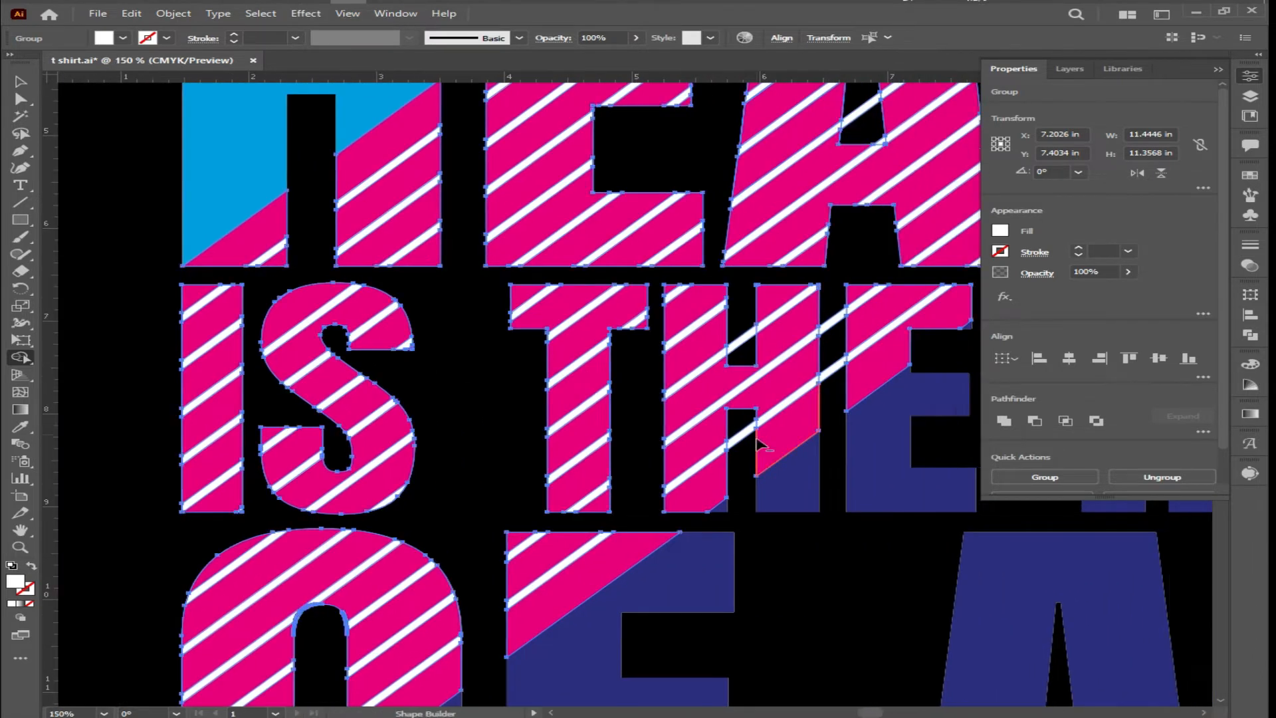
{"action": "scroll", "coordinate": [735, 249], "scroll_direction": "down", "scroll_amount": 1}
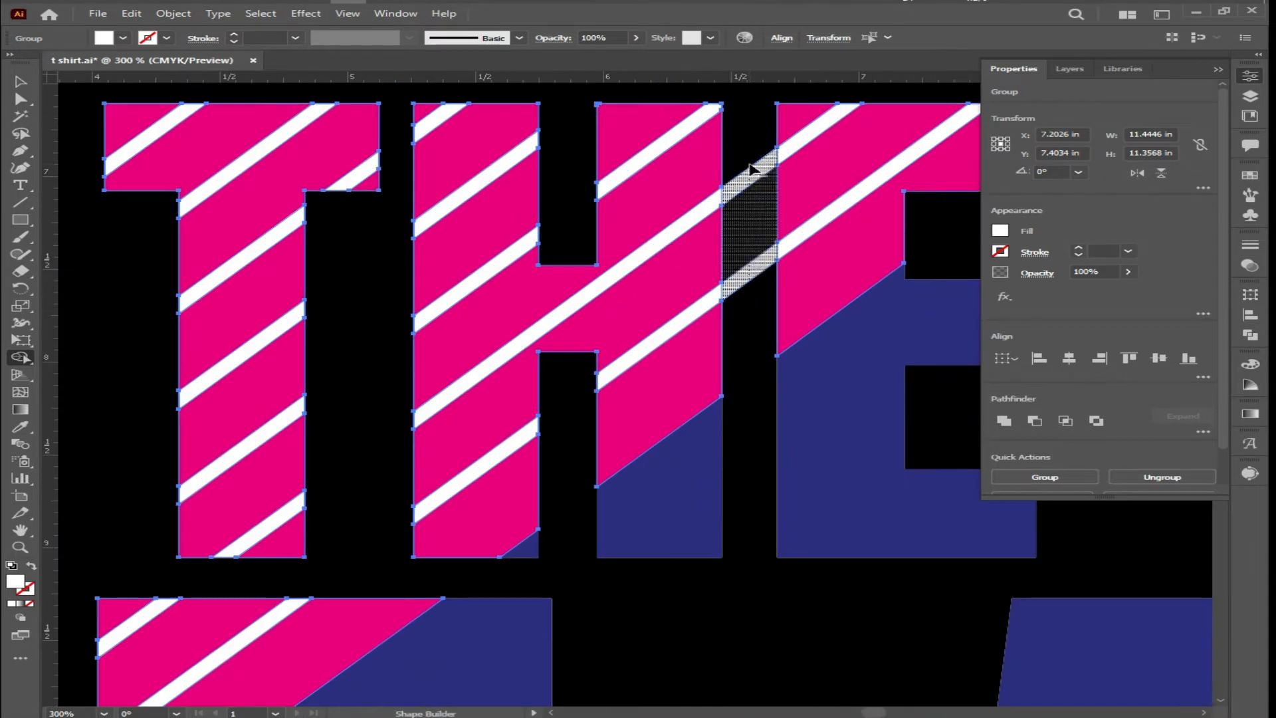
{"action": "scroll", "coordinate": [753, 174], "scroll_direction": "down", "scroll_amount": 1}
{"action": "scroll", "coordinate": [718, 199], "scroll_direction": "up", "scroll_amount": 3}
{"action": "mouse_move", "coordinate": [623, 126]}
{"action": "left_mouse_down"}
{"action": "mouse_move", "coordinate": [618, 452]}
{"action": "mouse_move", "coordinate": [677, 517]}
{"action": "left_mouse_up"}
{"action": "scroll", "coordinate": [670, 502], "scroll_direction": "down", "scroll_amount": 4}
{"action": "scroll", "coordinate": [657, 362], "scroll_direction": "up", "scroll_amount": 4}
{"action": "scroll", "coordinate": [651, 486], "scroll_direction": "down", "scroll_amount": 5}
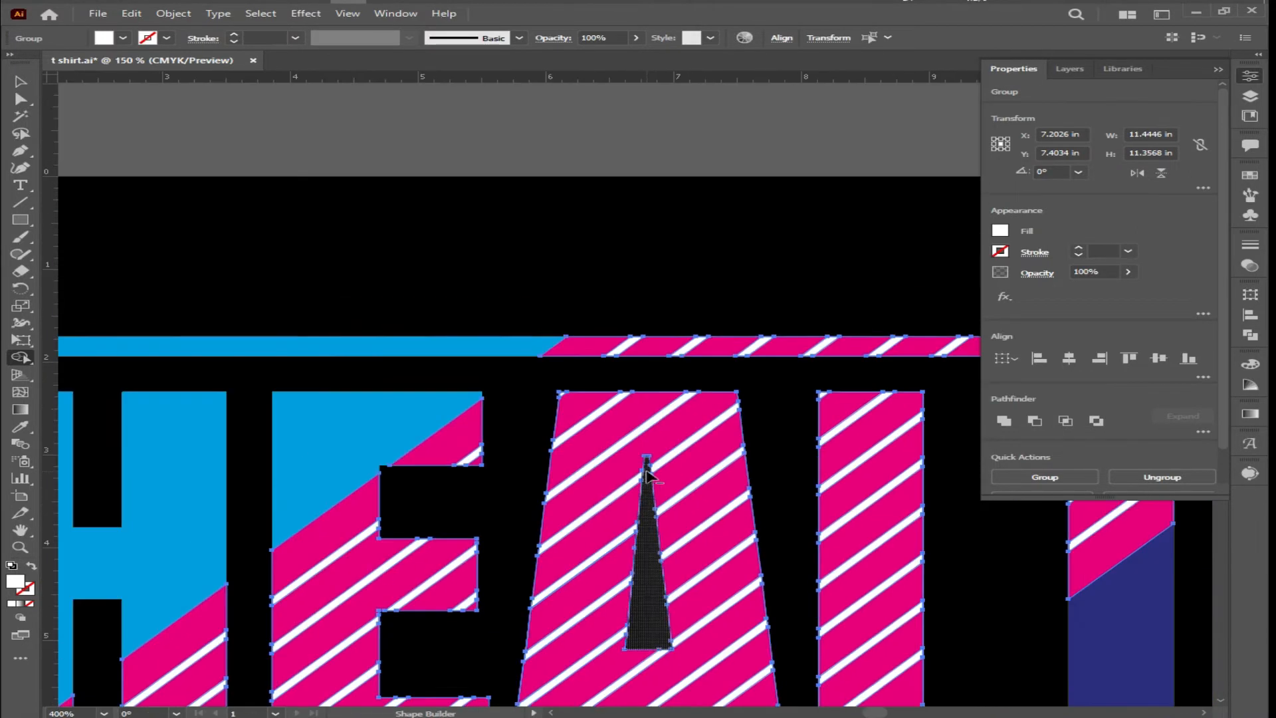
{"action": "scroll", "coordinate": [557, 392], "scroll_direction": "right", "scroll_amount": 2}
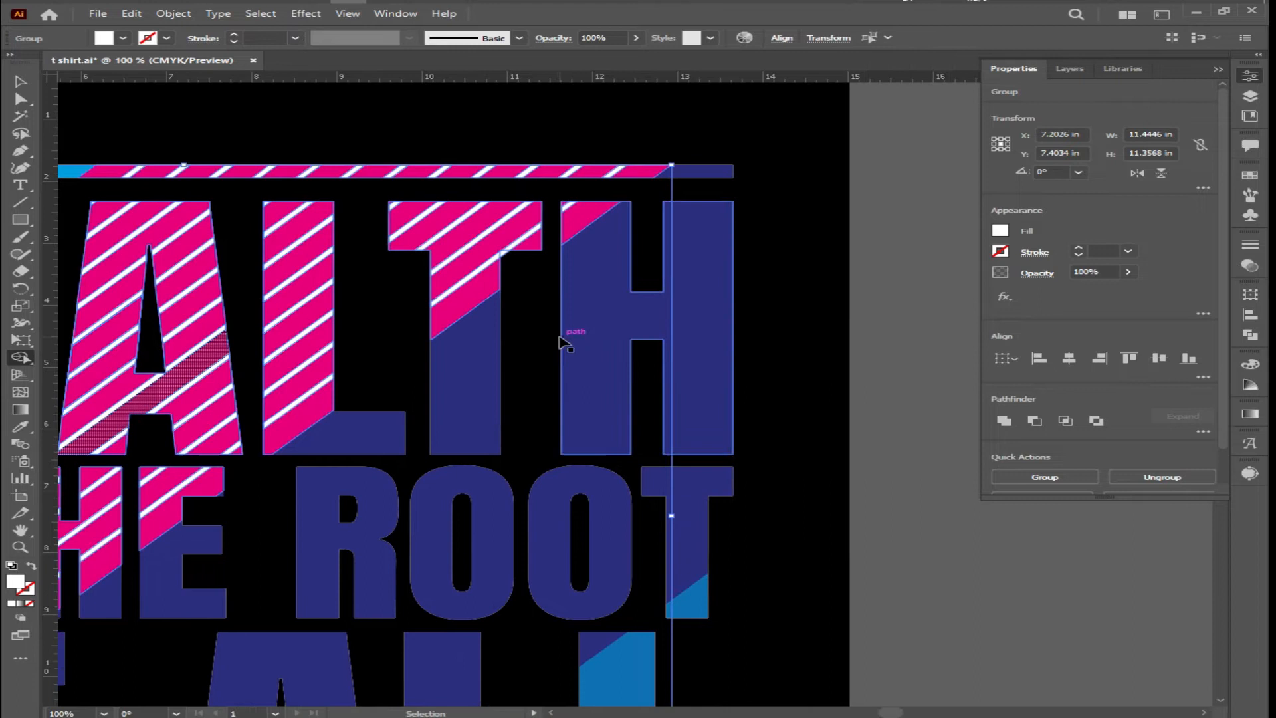
{"action": "scroll", "coordinate": [558, 343], "scroll_direction": "left", "scroll_amount": 5}
{"action": "scroll", "coordinate": [396, 372], "scroll_direction": "down", "scroll_amount": 3}
{"action": "scroll", "coordinate": [406, 325], "scroll_direction": "left", "scroll_amount": 2}
{"action": "scroll", "coordinate": [349, 306], "scroll_direction": "down", "scroll_amount": 2}
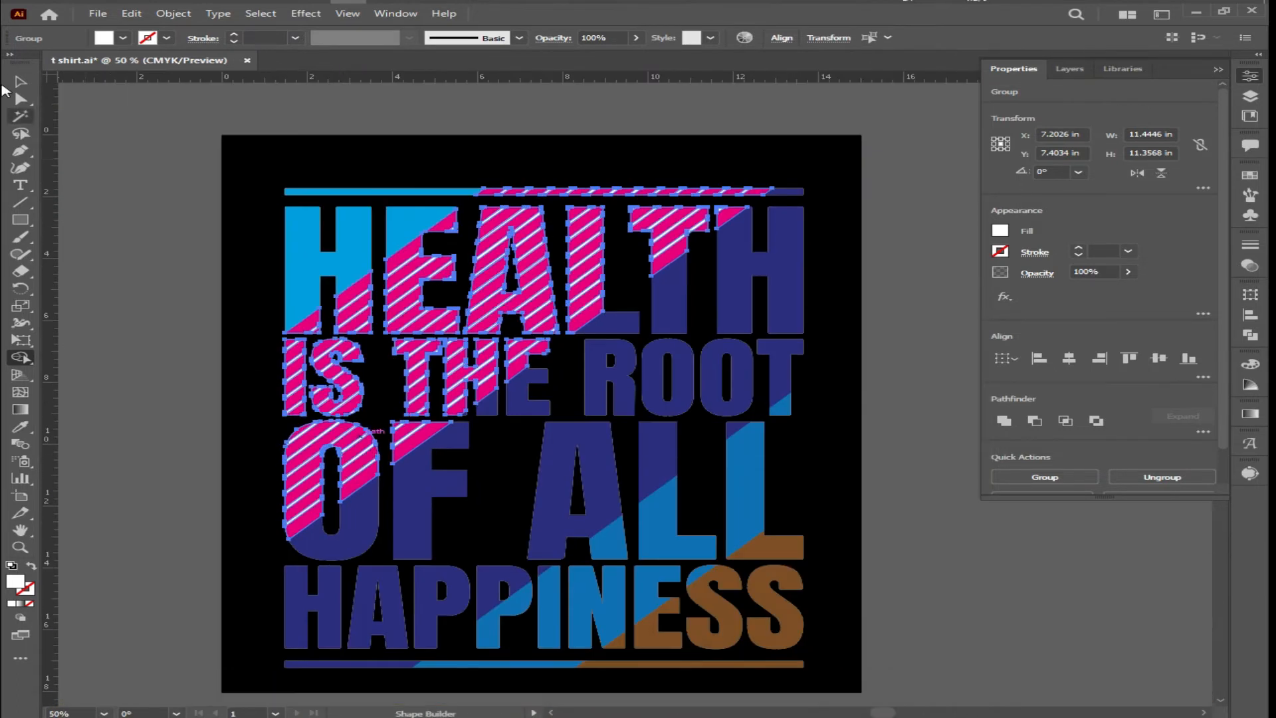
Step: Deselect the finished pink lettering and save the document
{"action": "left_click", "coordinate": [16, 85]}
{"action": "left_click", "coordinate": [370, 368]}
{"action": "left_click", "coordinate": [336, 370]}
{"action": "left_click", "coordinate": [199, 284]}
{"action": "left_click", "coordinate": [22, 153]}
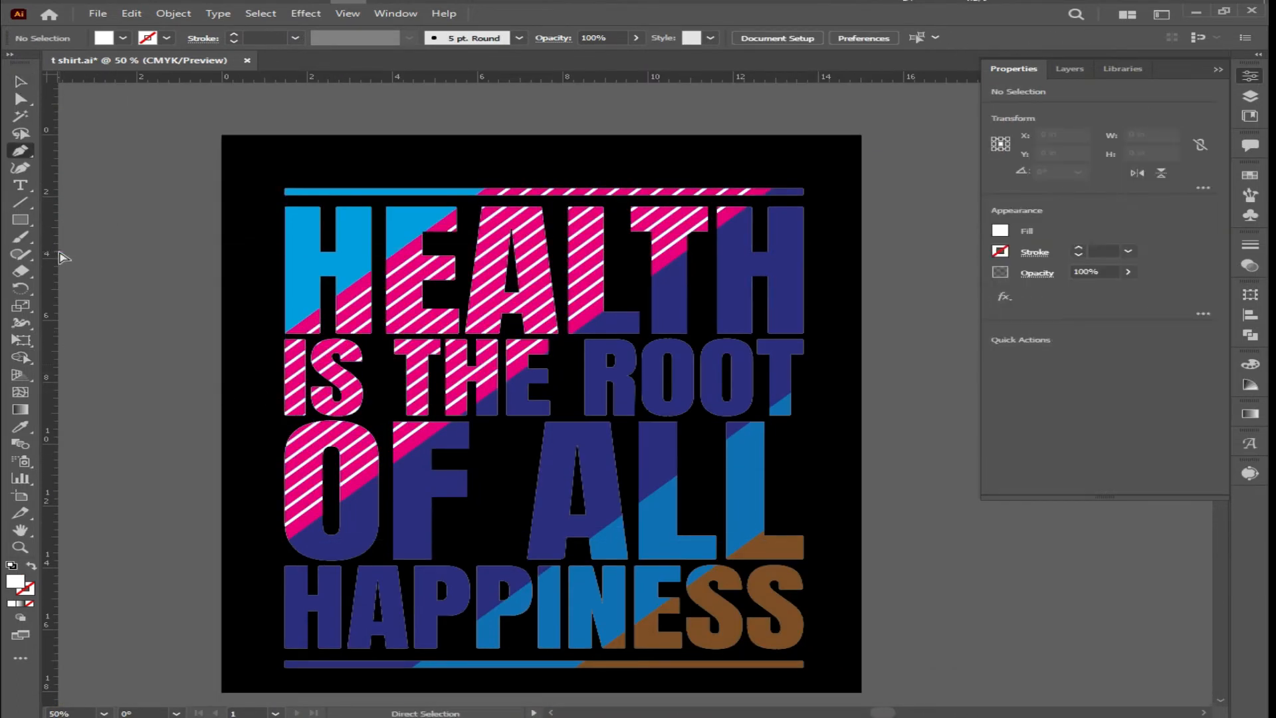
{"action": "key", "text": "ctrl+s"}
Step: Draw a straight diagonal line about 16.3 in wide across the dark blue strip with the Pen tool
{"action": "scroll", "coordinate": [170, 424], "scroll_direction": "right", "scroll_amount": 4}
{"action": "scroll", "coordinate": [170, 424], "scroll_direction": "down", "scroll_amount": 10}
{"action": "left_click", "coordinate": [121, 467]}
{"action": "scroll", "coordinate": [683, 205], "scroll_direction": "up", "scroll_amount": 4}
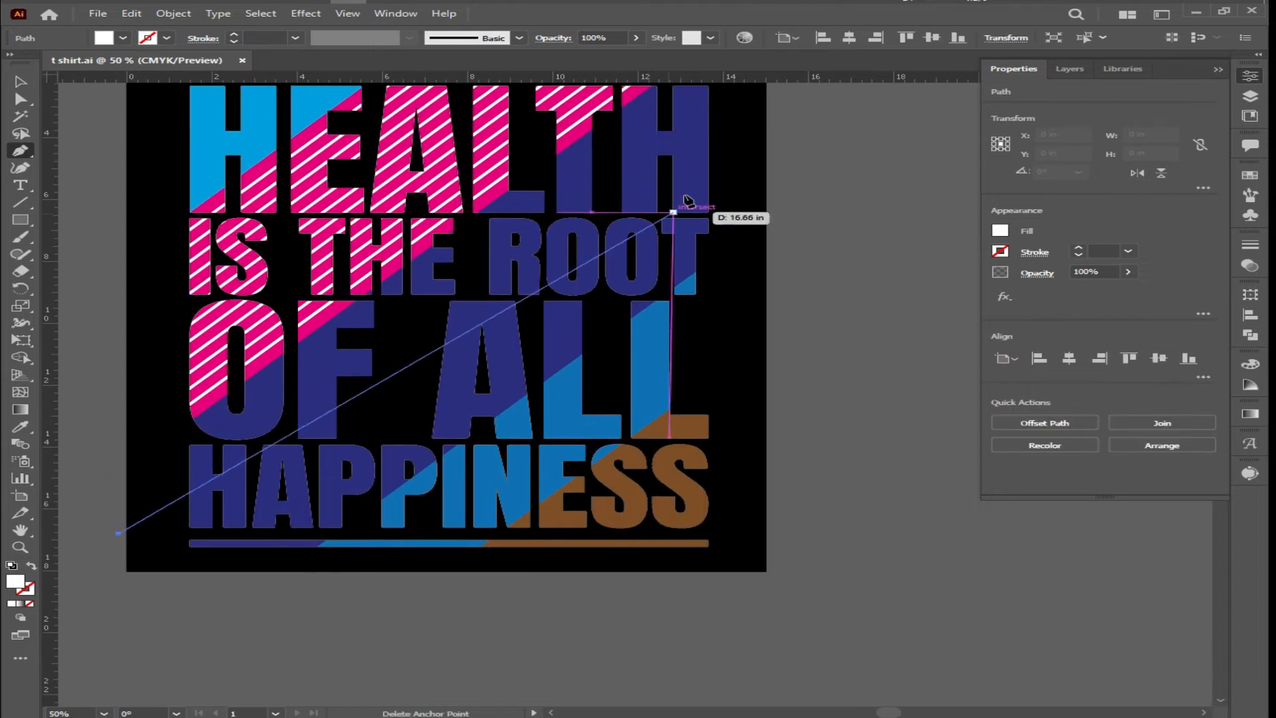
{"action": "key", "text": "v"}
{"action": "left_click", "coordinate": [580, 115]}
{"action": "left_click", "coordinate": [810, 101]}
Step: Give the diagonal line a 5 pt white stroke and no fill
{"action": "left_click", "coordinate": [233, 34]}
{"action": "left_click", "coordinate": [233, 34]}
{"action": "left_click", "coordinate": [233, 34]}
{"action": "left_click", "coordinate": [234, 34]}
{"action": "left_click", "coordinate": [233, 34]}
{"action": "left_click", "coordinate": [233, 34]}
{"action": "left_click", "coordinate": [234, 34]}
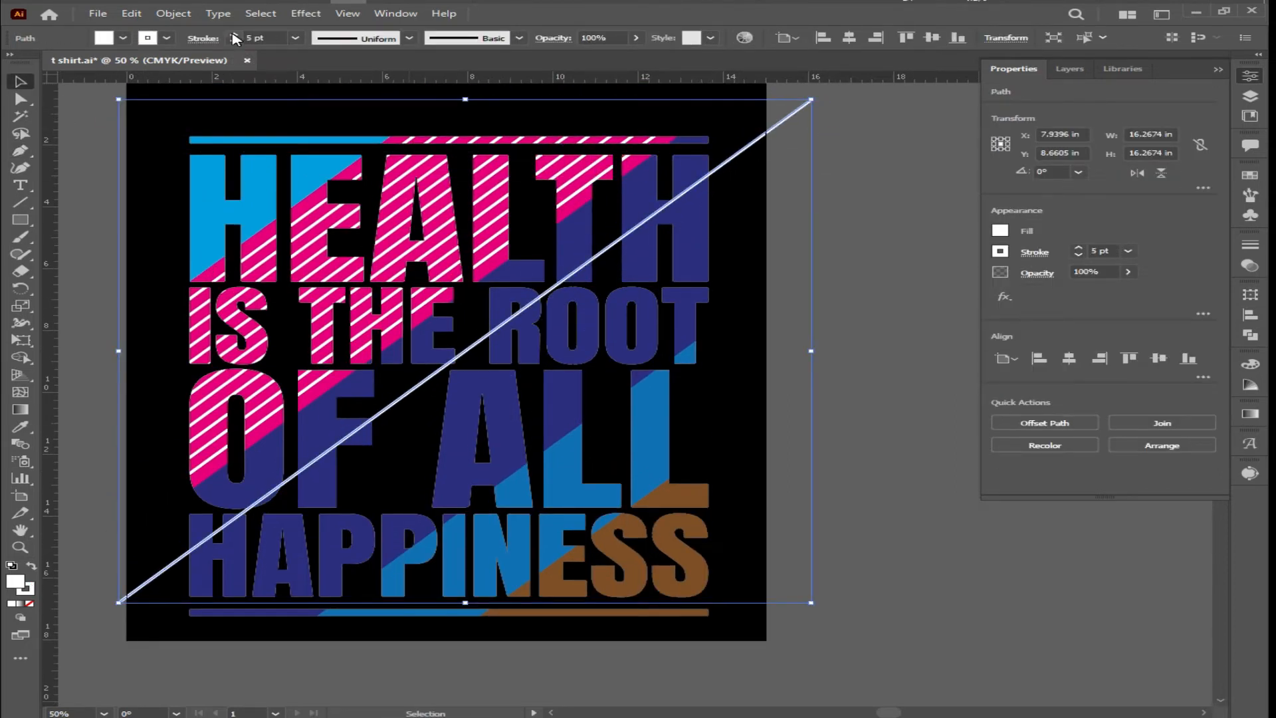
{"action": "left_click", "coordinate": [116, 43]}
{"action": "left_click", "coordinate": [15, 62]}
{"action": "left_click", "coordinate": [834, 240]}
Step: Align the line with the dark blue strip's upper edge and place a copy along the strip's lower edge
{"action": "scroll", "coordinate": [735, 219], "scroll_direction": "up", "scroll_amount": 2}
{"action": "scroll", "coordinate": [733, 203], "scroll_direction": "up", "scroll_amount": 2}
{"action": "left_click_drag", "start_coordinate": [743, 260], "coordinate": [683, 462]}
{"action": "key", "text": "ctrl+minus"}
{"action": "left_click", "coordinate": [820, 456]}
{"action": "scroll", "coordinate": [818, 432], "scroll_direction": "down", "scroll_amount": 2}
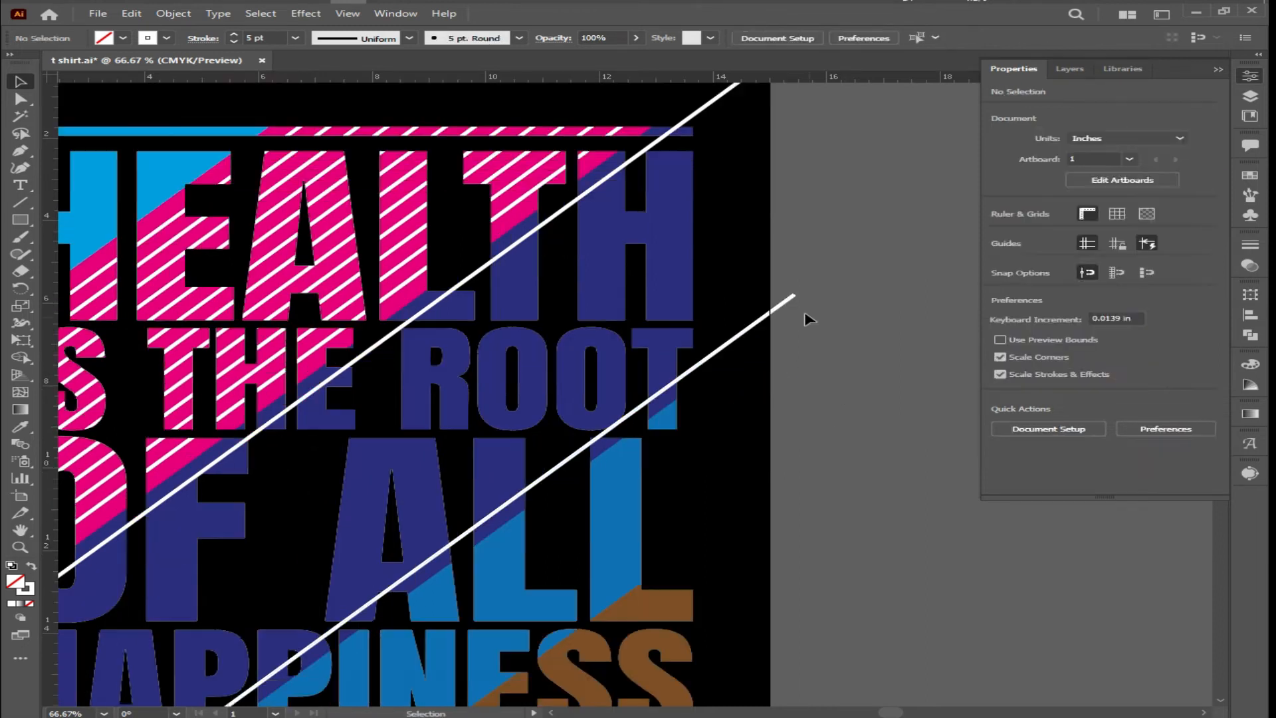
Step: Select both diagonal lines and blend them across the dark blue strip
{"action": "left_click", "coordinate": [786, 299]}
{"action": "scroll", "coordinate": [785, 297], "scroll_direction": "down", "scroll_amount": 2}
{"action": "left_click", "coordinate": [766, 187], "text": "shift"}
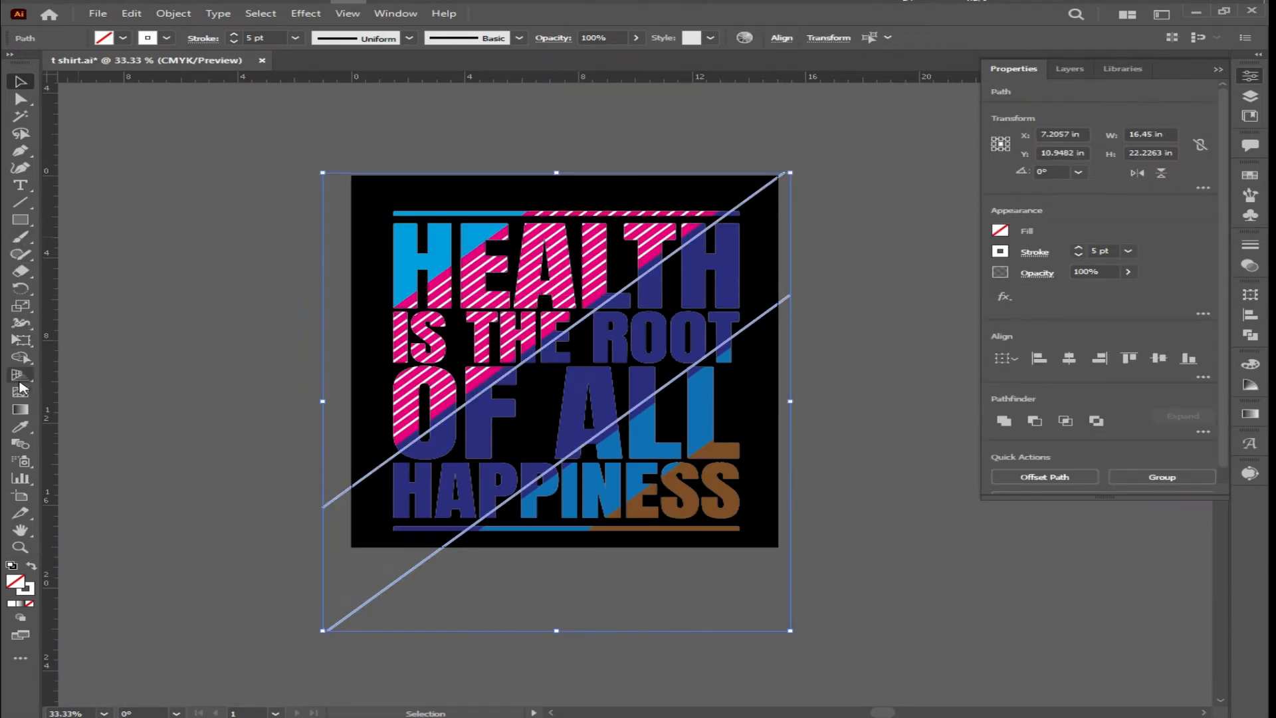
{"action": "key", "text": "ctrl+plus"}
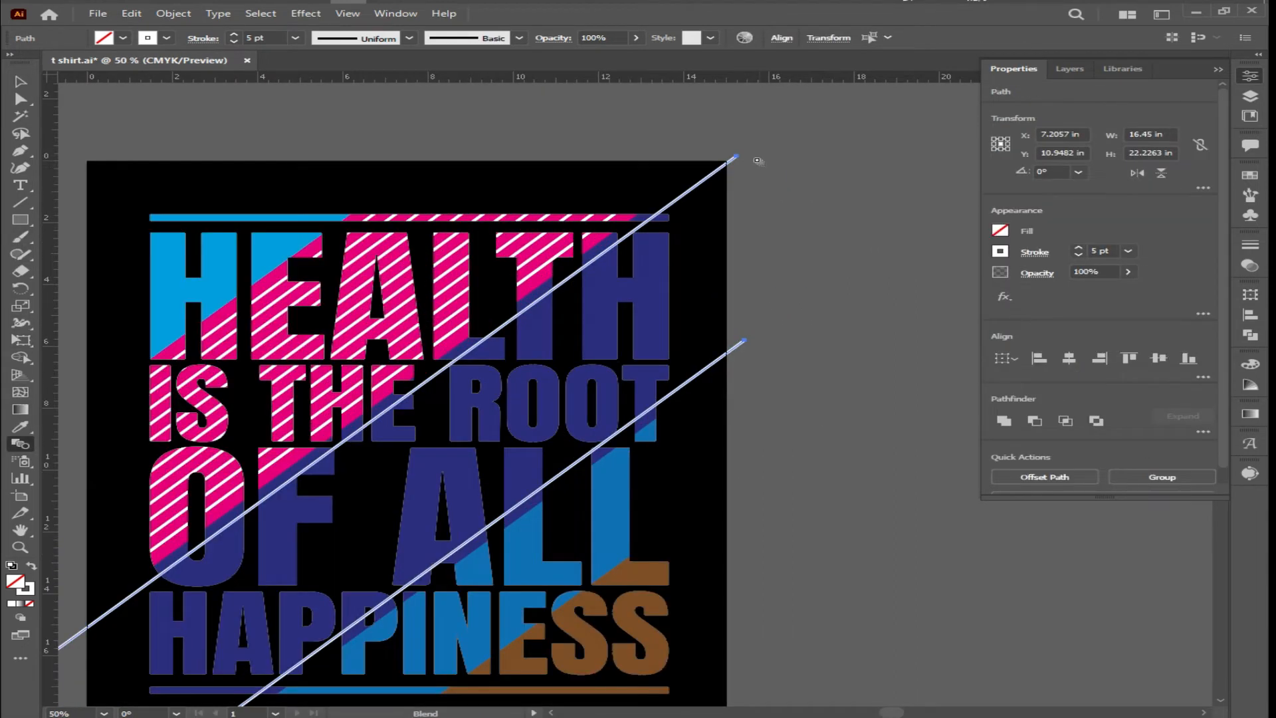
{"action": "left_click", "coordinate": [744, 342]}
{"action": "key", "text": "Return"}
Step: Set the blend spacing to Specified Steps with 14 steps
{"action": "left_click", "coordinate": [851, 542]}
{"action": "left_click", "coordinate": [859, 570]}
{"action": "scroll", "coordinate": [922, 541], "scroll_direction": "up", "scroll_amount": 2}
{"action": "key", "text": "Up"}
{"action": "key", "text": "Up"}
{"action": "key", "text": "Up"}
{"action": "key", "text": "Up"}
{"action": "key", "text": "Up"}
{"action": "key", "text": "Up"}
{"action": "key", "text": "Up"}
{"action": "key", "text": "Up"}
{"action": "key", "text": "Up"}
{"action": "key", "text": "Up"}
{"action": "key", "text": "Up"}
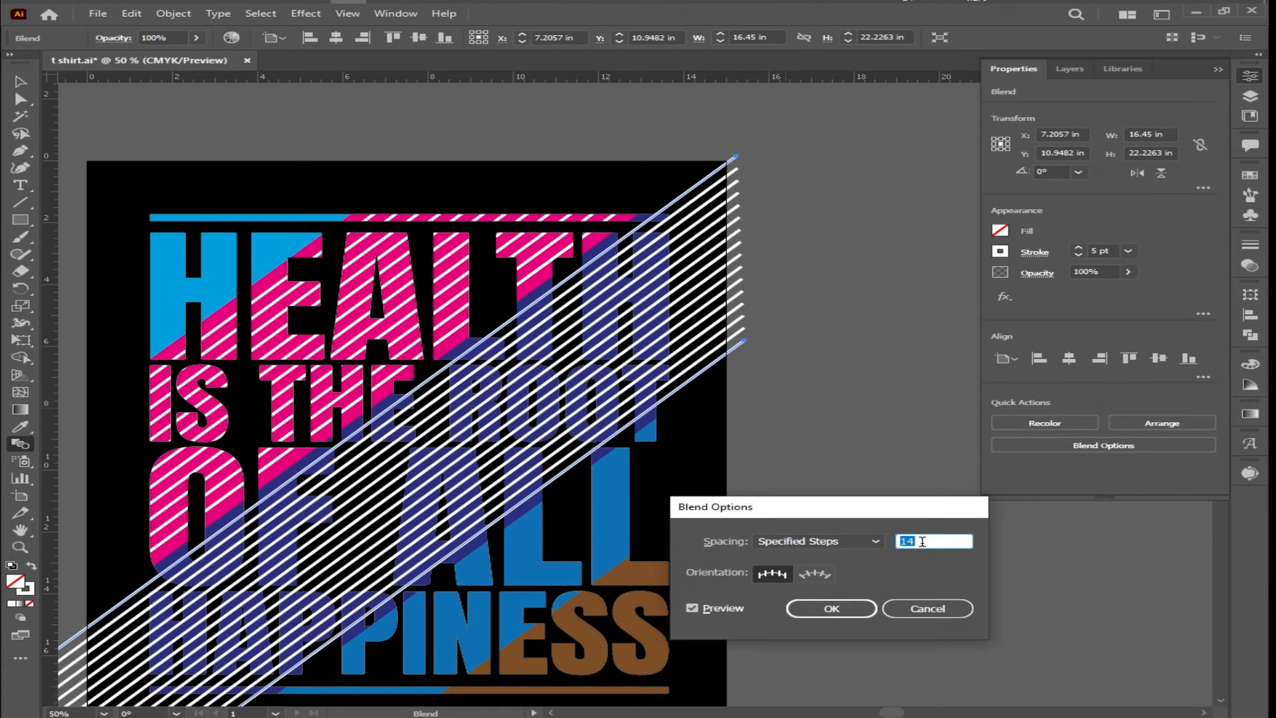
{"action": "left_click", "coordinate": [829, 608]}
Step: Expand the blend and its strokes into filled stripe shapes
{"action": "key", "text": "ctrl+minus"}
{"action": "left_click", "coordinate": [174, 13]}
{"action": "left_click", "coordinate": [208, 182]}
{"action": "left_click", "coordinate": [585, 448]}
{"action": "left_click", "coordinate": [173, 13]}
{"action": "left_click", "coordinate": [208, 184]}
{"action": "left_click", "coordinate": [592, 447]}
Step: Fill the expanded stripes with CMYK Red
{"action": "left_click", "coordinate": [123, 37]}
{"action": "left_click", "coordinate": [111, 63]}
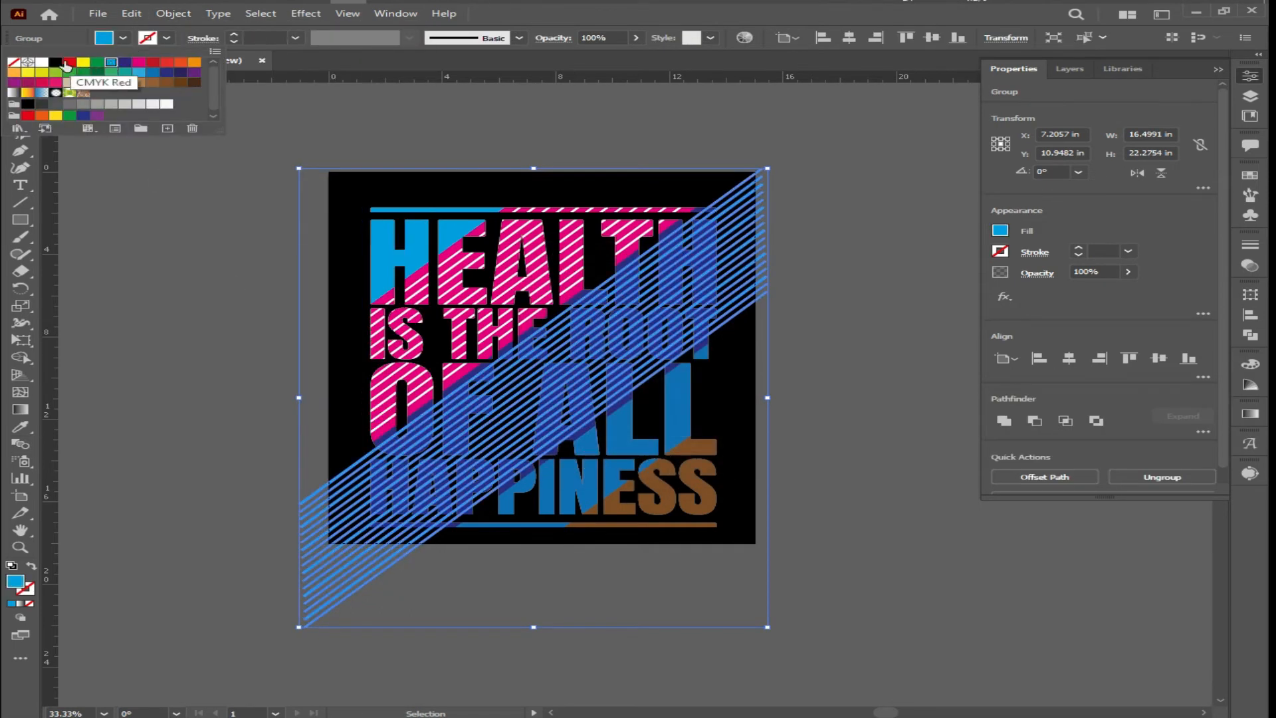
{"action": "left_click", "coordinate": [66, 65]}
{"action": "scroll", "coordinate": [758, 359], "scroll_direction": "down", "scroll_amount": 2}
{"action": "scroll", "coordinate": [758, 359], "scroll_direction": "right", "scroll_amount": 2}
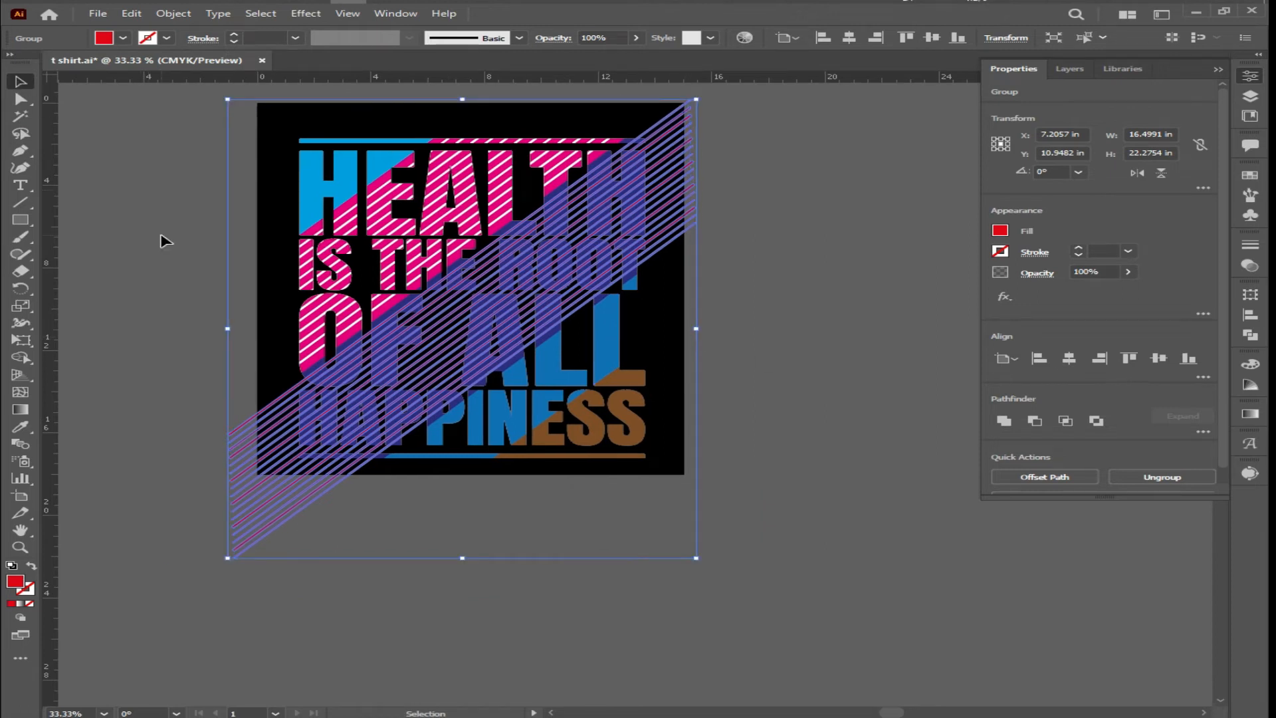
Step: Select the red stripes with the blue lettering and use Shape Builder to erase stripe parts between the Ls of ALL and the O, O, T of ROOT
{"action": "key", "text": "ctrl+shift+g"}
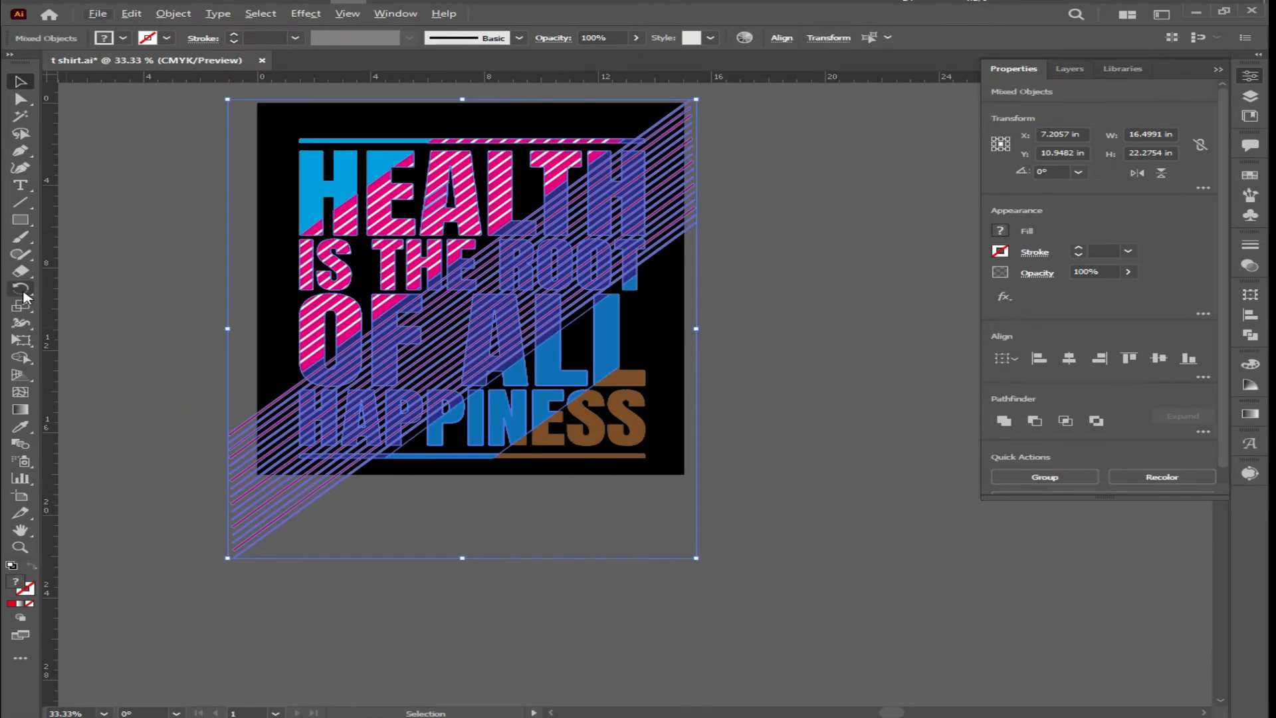
{"action": "left_click", "coordinate": [20, 357]}
{"action": "scroll", "coordinate": [634, 293], "scroll_direction": "up", "scroll_amount": 3}
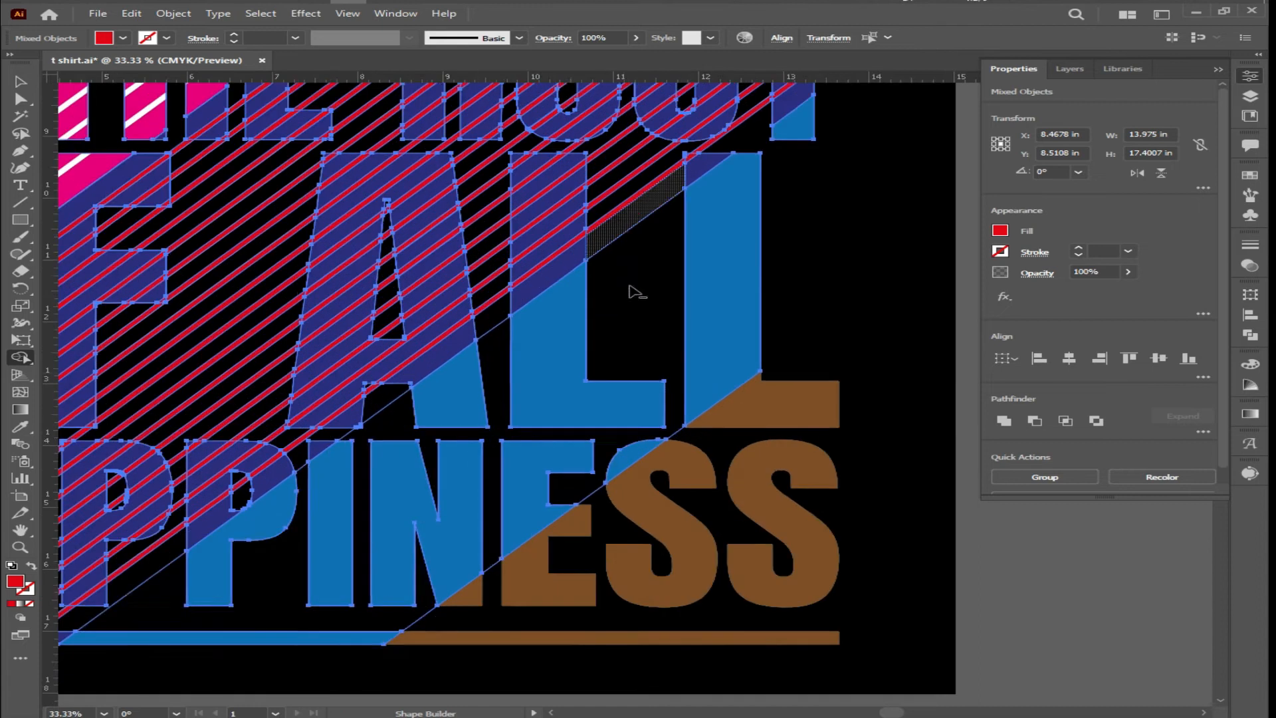
{"action": "scroll", "coordinate": [635, 293], "scroll_direction": "up", "scroll_amount": 2}
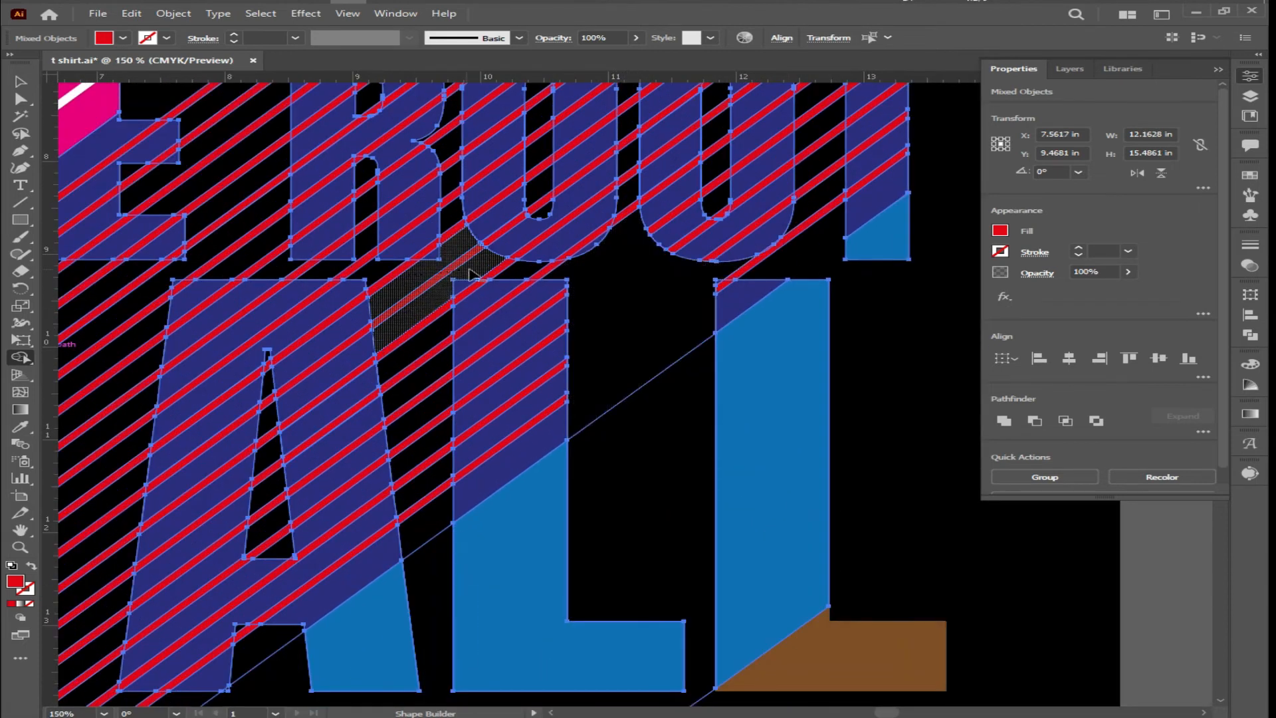
{"action": "scroll", "coordinate": [810, 243], "scroll_direction": "up", "scroll_amount": 3}
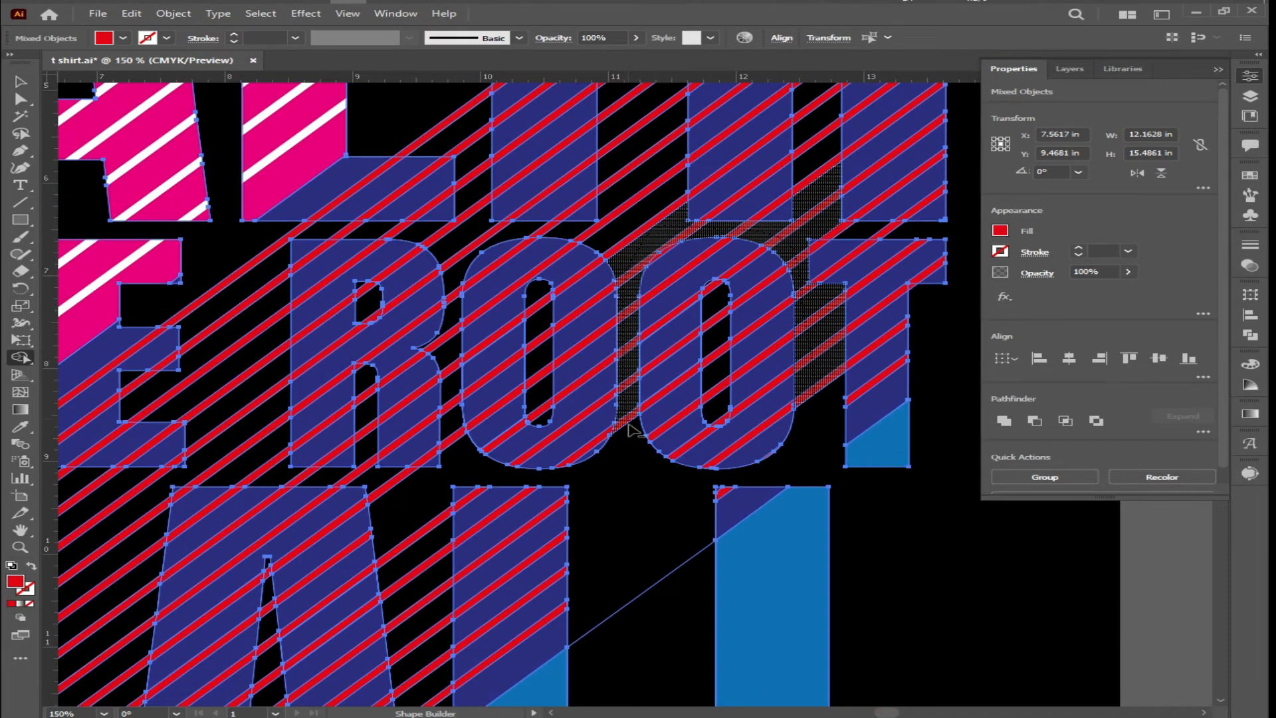
{"action": "scroll", "coordinate": [765, 252], "scroll_direction": "up", "scroll_amount": 2}
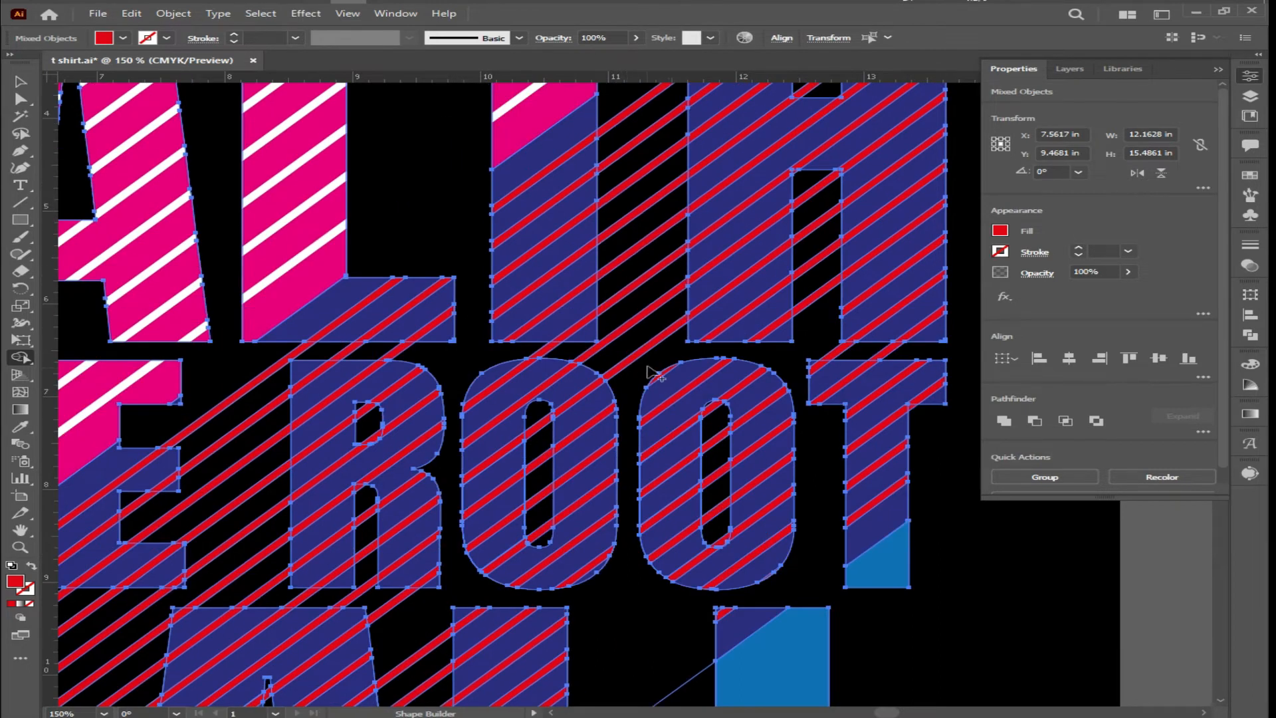
Step: Erase the red stripe parts in the gaps around the final T and H of HEALTH and beside the upper bar
{"action": "scroll", "coordinate": [808, 199], "scroll_direction": "up", "scroll_amount": 4}
{"action": "left_click_drag", "start_coordinate": [828, 194], "coordinate": [816, 332]}
{"action": "left_click", "coordinate": [907, 188], "text": "alt"}
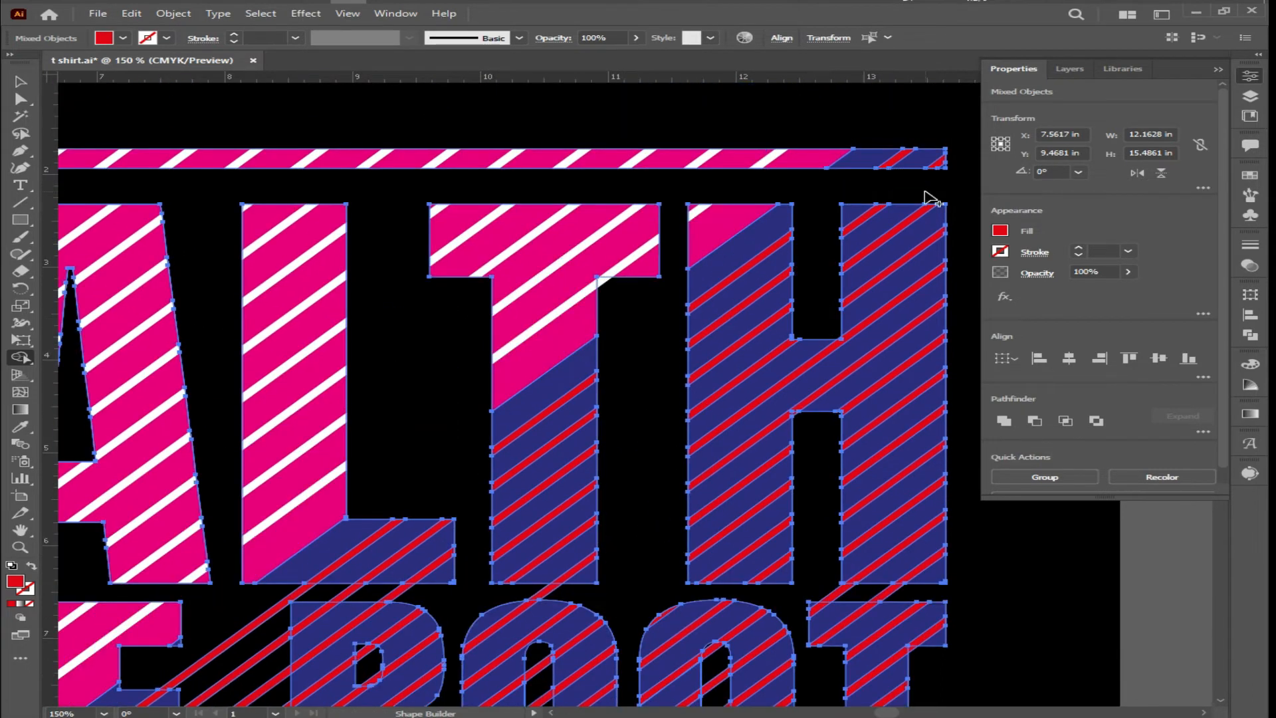
{"action": "scroll", "coordinate": [864, 265], "scroll_direction": "down", "scroll_amount": 3}
{"action": "scroll", "coordinate": [798, 399], "scroll_direction": "right", "scroll_amount": 2}
{"action": "left_click_drag", "start_coordinate": [718, 404], "coordinate": [774, 402]}
Step: Erase the red stripe parts inside both Os of ROOT
{"action": "scroll", "coordinate": [588, 435], "scroll_direction": "down", "scroll_amount": 2}
{"action": "scroll", "coordinate": [597, 374], "scroll_direction": "up", "scroll_amount": 1}
{"action": "left_click_drag", "start_coordinate": [598, 376], "coordinate": [608, 533]}
{"action": "left_click", "coordinate": [600, 355], "text": "alt"}
{"action": "scroll", "coordinate": [602, 386], "scroll_direction": "down", "scroll_amount": 1}
{"action": "left_click_drag", "start_coordinate": [425, 361], "coordinate": [424, 490]}
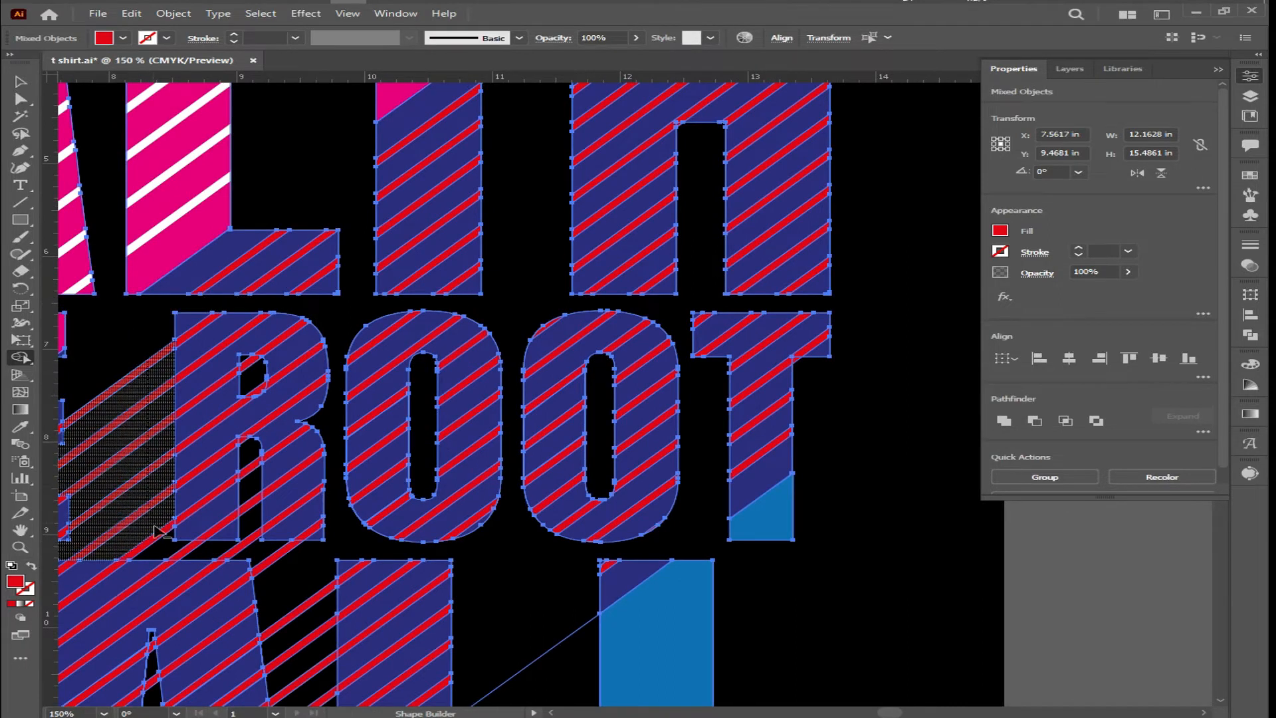
Step: Erase the red stripe parts between THE and ROOT and inside the openings of the R
{"action": "scroll", "coordinate": [270, 553], "scroll_direction": "left", "scroll_amount": 2}
{"action": "left_click", "coordinate": [346, 364], "text": "alt"}
{"action": "scroll", "coordinate": [352, 398], "scroll_direction": "up", "scroll_amount": 2}
{"action": "left_click", "coordinate": [360, 404], "text": "alt"}
{"action": "scroll", "coordinate": [372, 412], "scroll_direction": "down", "scroll_amount": 4}
{"action": "scroll", "coordinate": [399, 426], "scroll_direction": "left", "scroll_amount": 1}
{"action": "left_click_drag", "start_coordinate": [409, 415], "coordinate": [391, 315]}
{"action": "left_click", "coordinate": [374, 275], "text": "alt"}
Step: Erase the red stripe parts inside and below the A of ALL and between OF and ALL
{"action": "scroll", "coordinate": [383, 286], "scroll_direction": "down", "scroll_amount": 3}
{"action": "scroll", "coordinate": [426, 407], "scroll_direction": "up", "scroll_amount": 1}
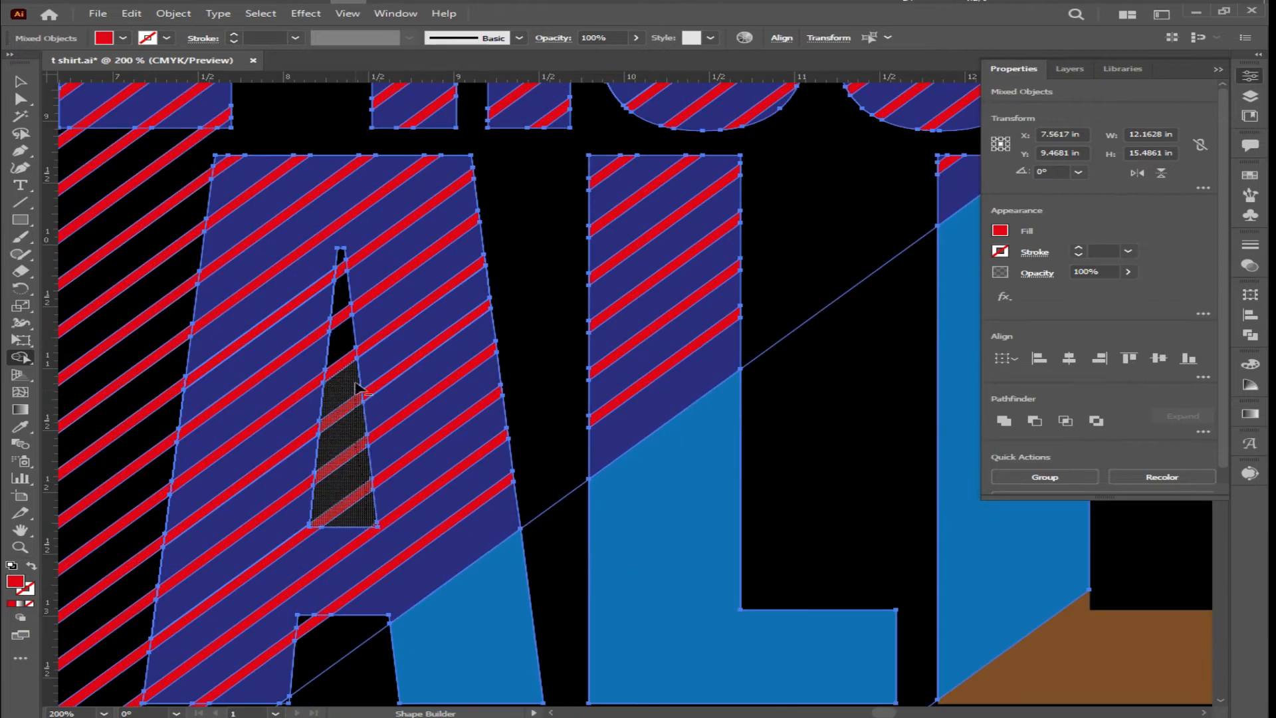
{"action": "scroll", "coordinate": [575, 364], "scroll_direction": "down", "scroll_amount": 1}
{"action": "scroll", "coordinate": [575, 364], "scroll_direction": "down", "scroll_amount": 2}
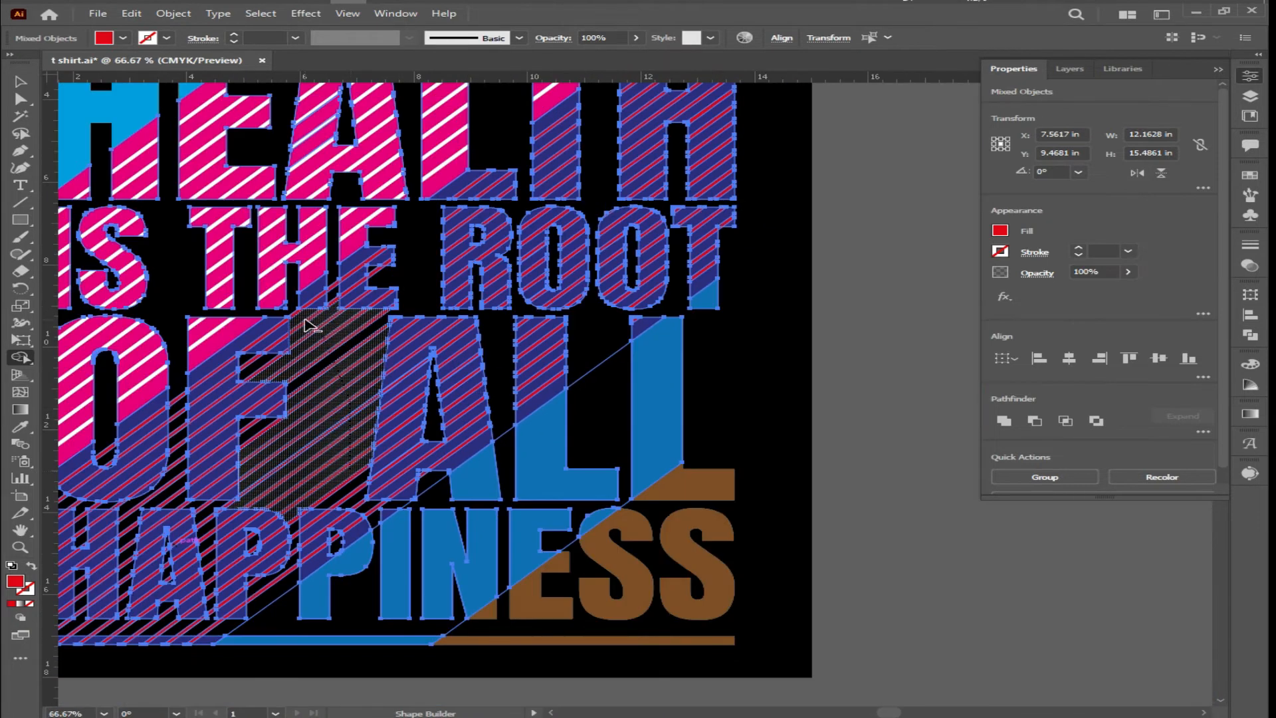
{"action": "scroll", "coordinate": [304, 321], "scroll_direction": "down", "scroll_amount": 1}
{"action": "scroll", "coordinate": [370, 461], "scroll_direction": "up", "scroll_amount": 2}
{"action": "scroll", "coordinate": [479, 447], "scroll_direction": "up", "scroll_amount": 3}
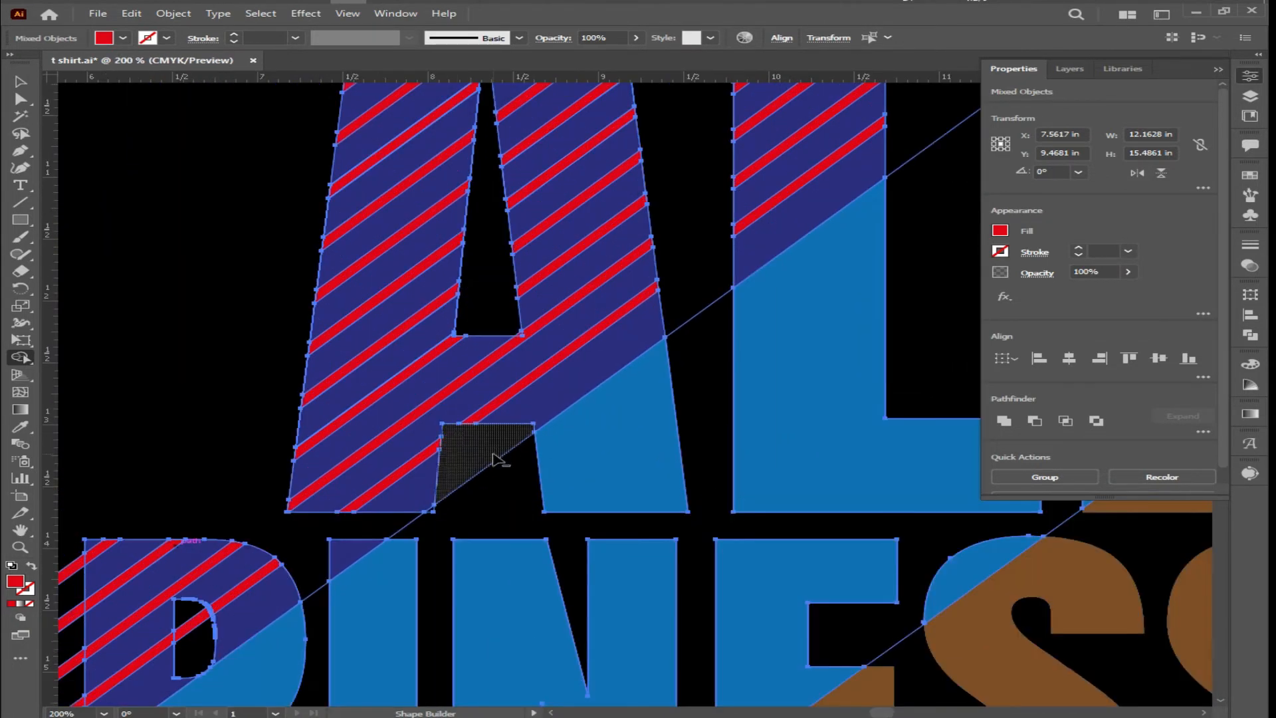
Step: Erase the red stripe parts around the F of OF, between O and F, and inside the O
{"action": "scroll", "coordinate": [665, 452], "scroll_direction": "down", "scroll_amount": 3}
{"action": "scroll", "coordinate": [668, 459], "scroll_direction": "up", "scroll_amount": 6}
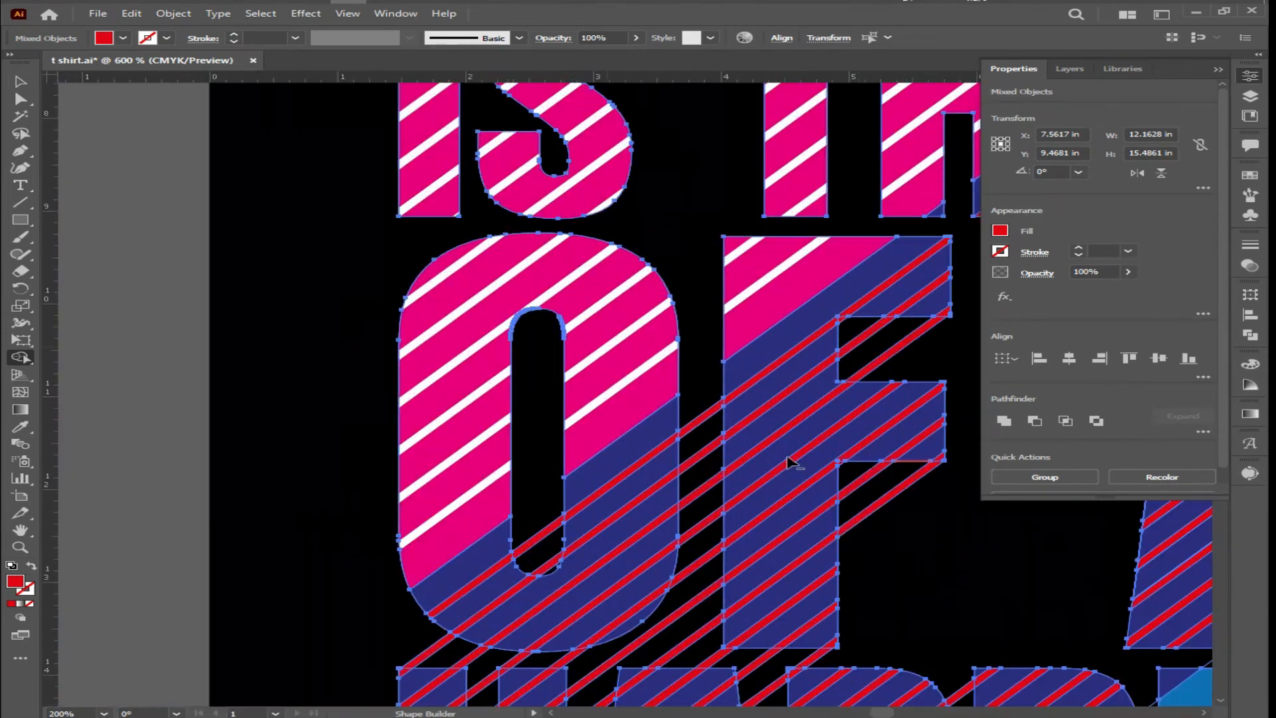
{"action": "scroll", "coordinate": [794, 465], "scroll_direction": "down", "scroll_amount": 2}
{"action": "scroll", "coordinate": [705, 535], "scroll_direction": "down", "scroll_amount": 2}
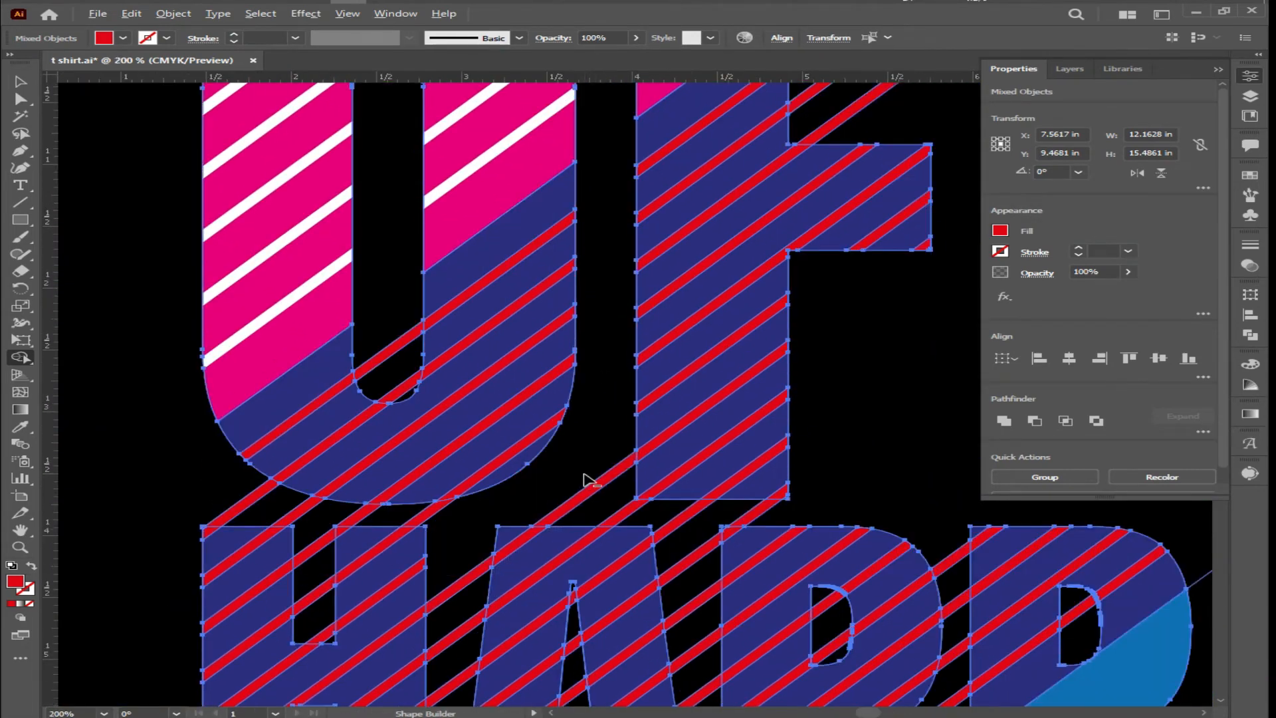
{"action": "scroll", "coordinate": [831, 253], "scroll_direction": "up", "scroll_amount": 3}
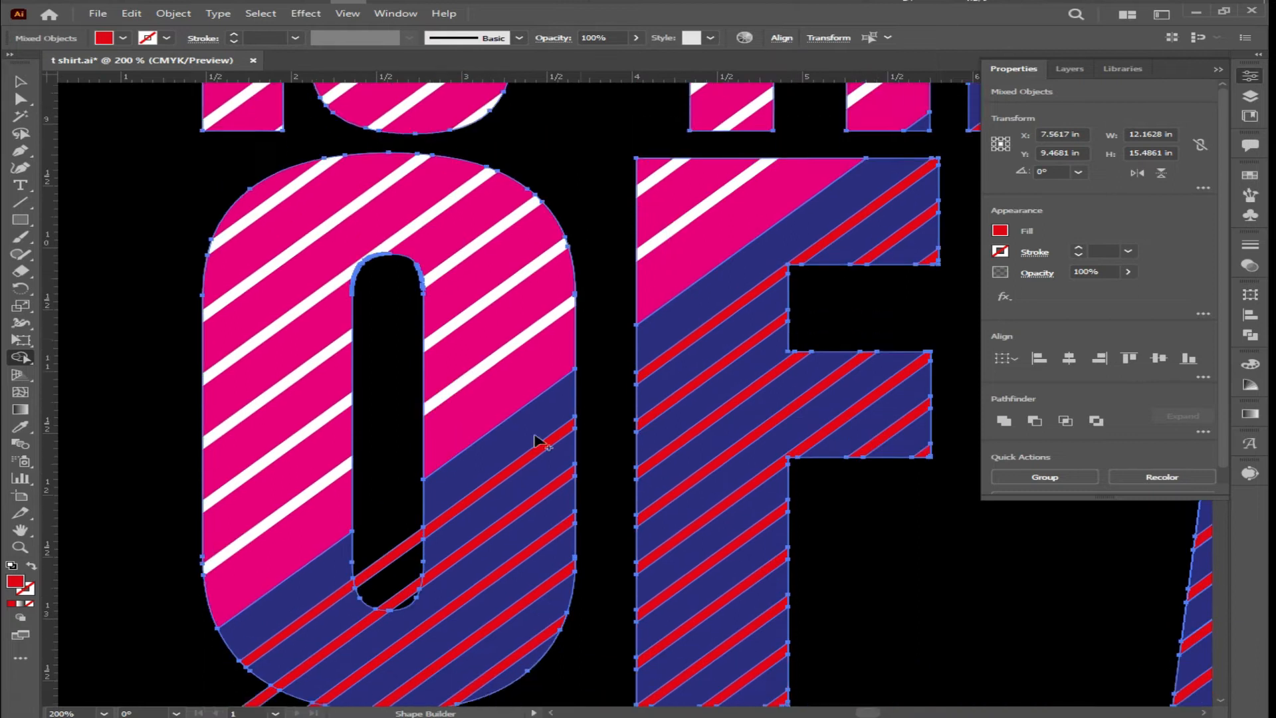
{"action": "scroll", "coordinate": [466, 432], "scroll_direction": "down", "scroll_amount": 4}
Step: Erase the red stripe parts between the H, A and first P of HAPPINESS and above the lower bar
{"action": "scroll", "coordinate": [425, 458], "scroll_direction": "down", "scroll_amount": 3}
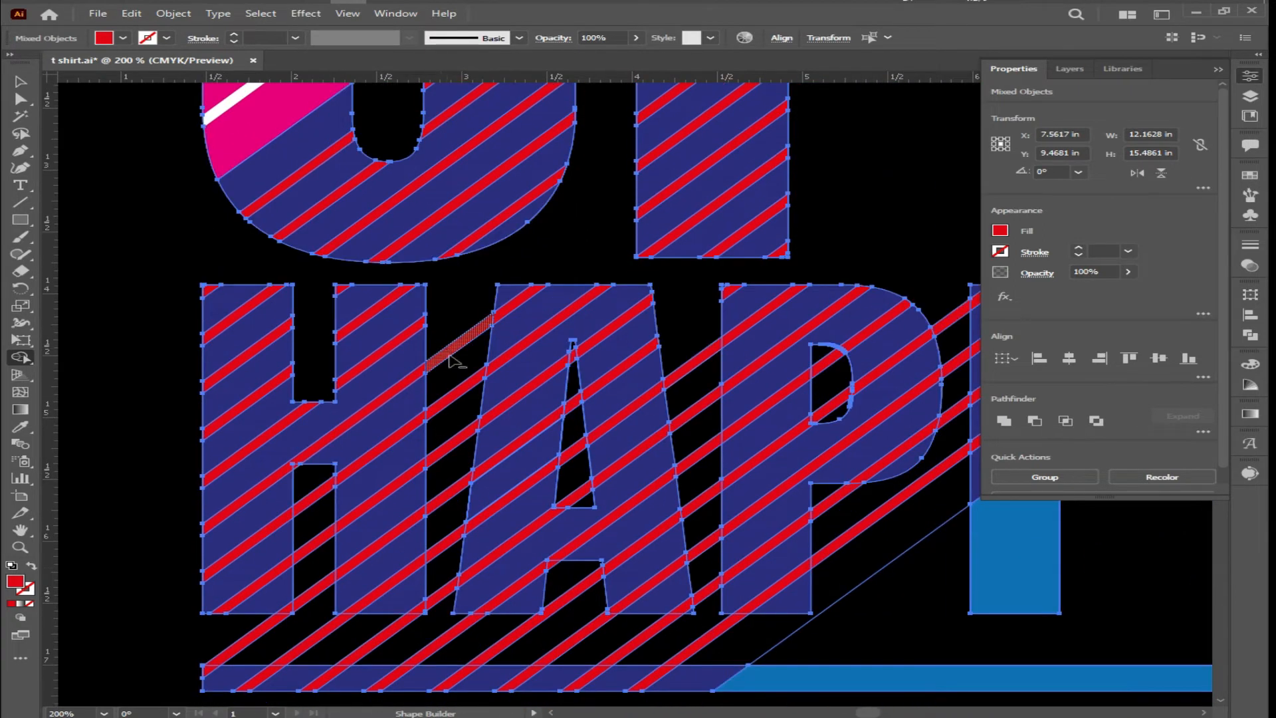
{"action": "scroll", "coordinate": [321, 464], "scroll_direction": "down", "scroll_amount": 2}
{"action": "left_click", "coordinate": [525, 516], "text": "alt"}
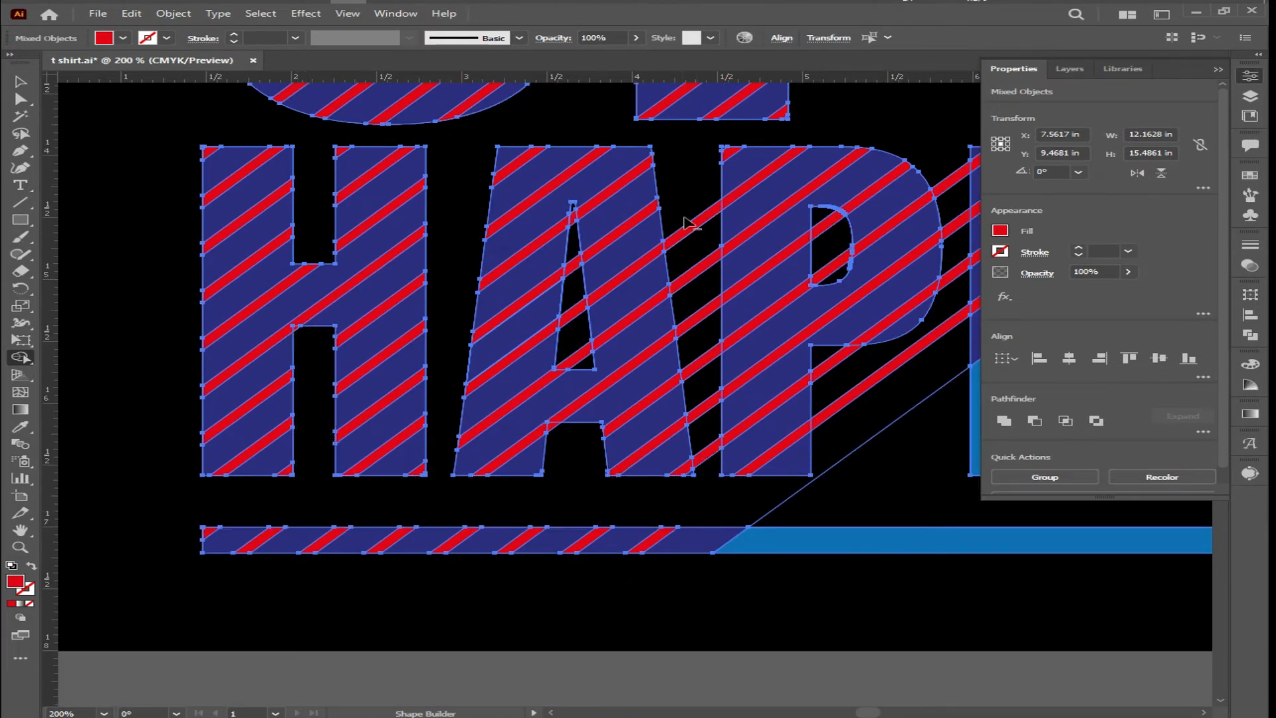
{"action": "left_click_drag", "start_coordinate": [862, 409], "coordinate": [949, 316]}
{"action": "scroll", "coordinate": [944, 316], "scroll_direction": "right", "scroll_amount": 2}
{"action": "scroll", "coordinate": [163, 304], "scroll_direction": "up", "scroll_amount": 4}
{"action": "scroll", "coordinate": [171, 427], "scroll_direction": "down", "scroll_amount": 4}
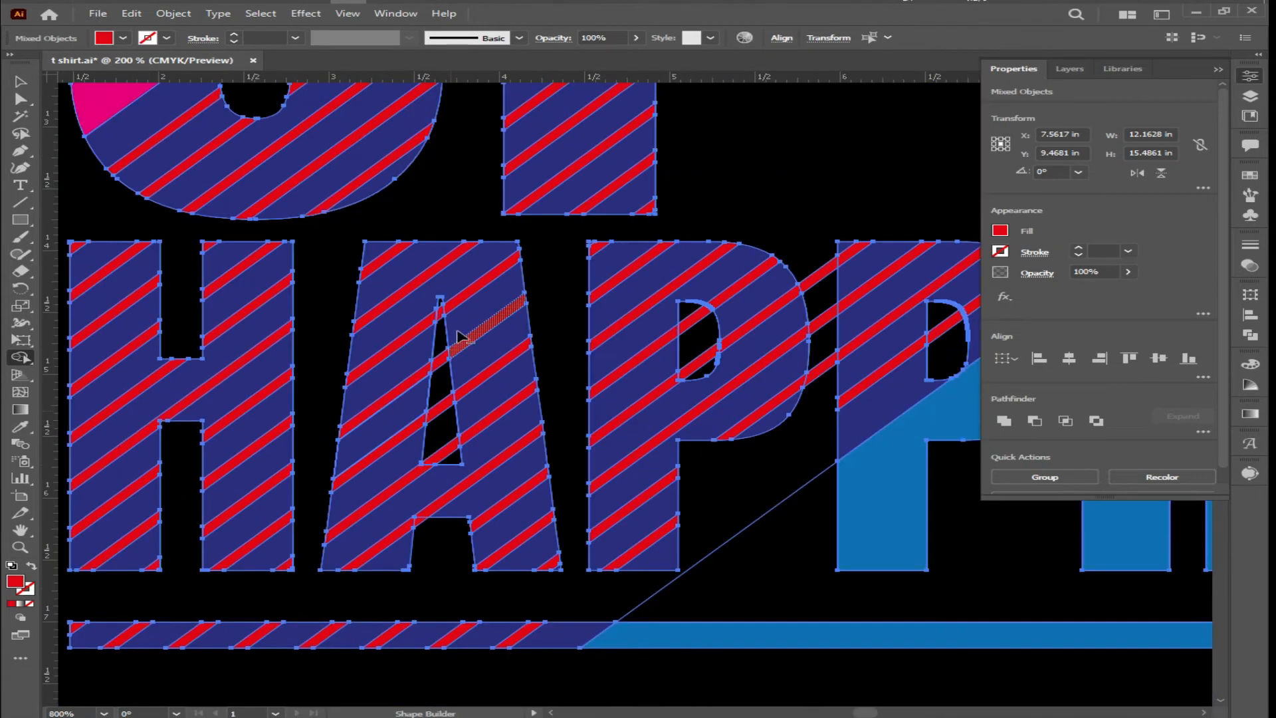
Step: Erase the red stripe parts inside the A and the P openings of HAPPINESS
{"action": "scroll", "coordinate": [468, 337], "scroll_direction": "up", "scroll_amount": 2}
{"action": "left_click_drag", "start_coordinate": [410, 279], "coordinate": [410, 456]}
{"action": "scroll", "coordinate": [412, 279], "scroll_direction": "right", "scroll_amount": 8}
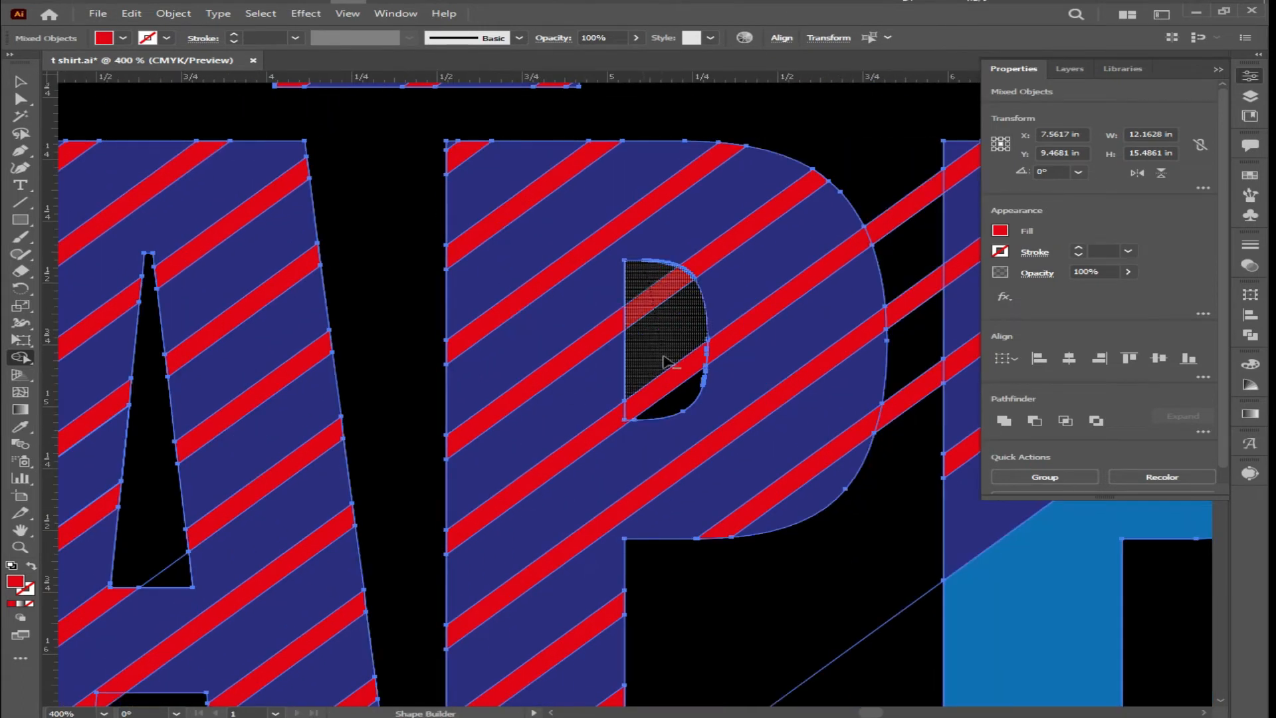
{"action": "key", "text": "ctrl+minus"}
{"action": "key", "text": "ctrl+minus"}
{"action": "key", "text": "ctrl+minus"}
{"action": "key", "text": "ctrl+minus"}
{"action": "key", "text": "ctrl+minus"}
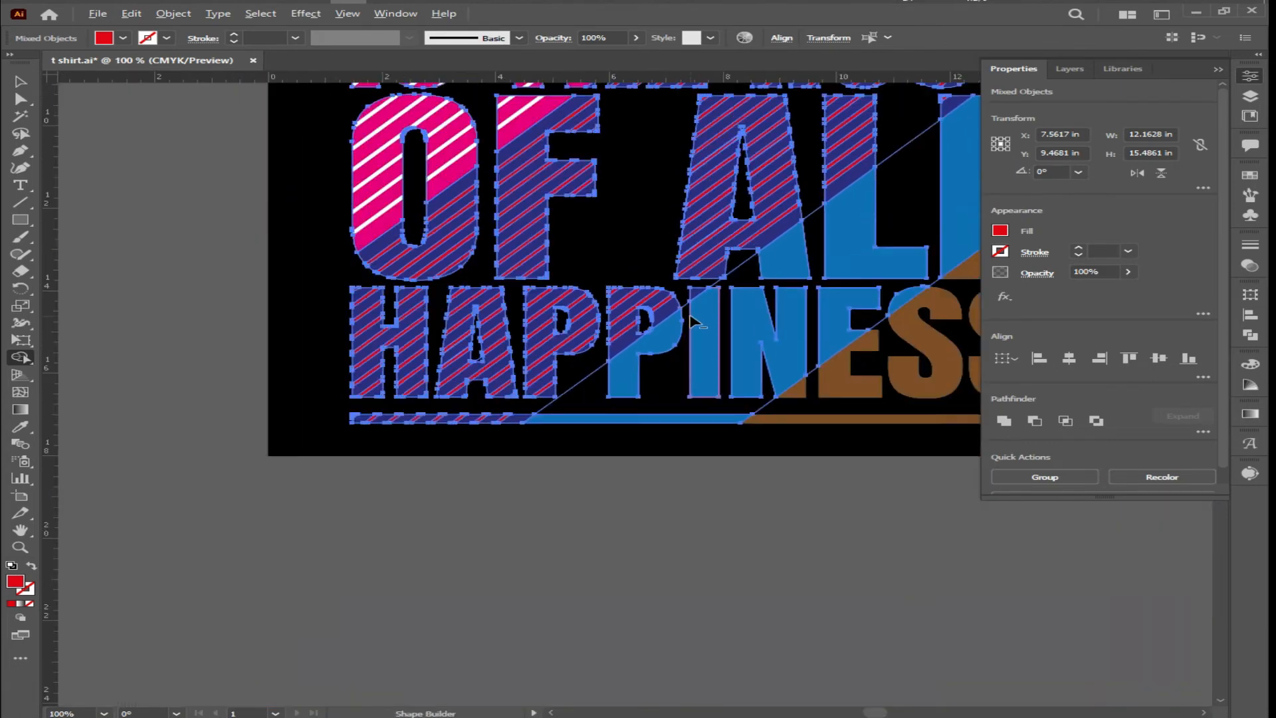
Step: Save the document with the trimmed red stripes
{"action": "scroll", "coordinate": [806, 310], "scroll_direction": "up", "scroll_amount": 4}
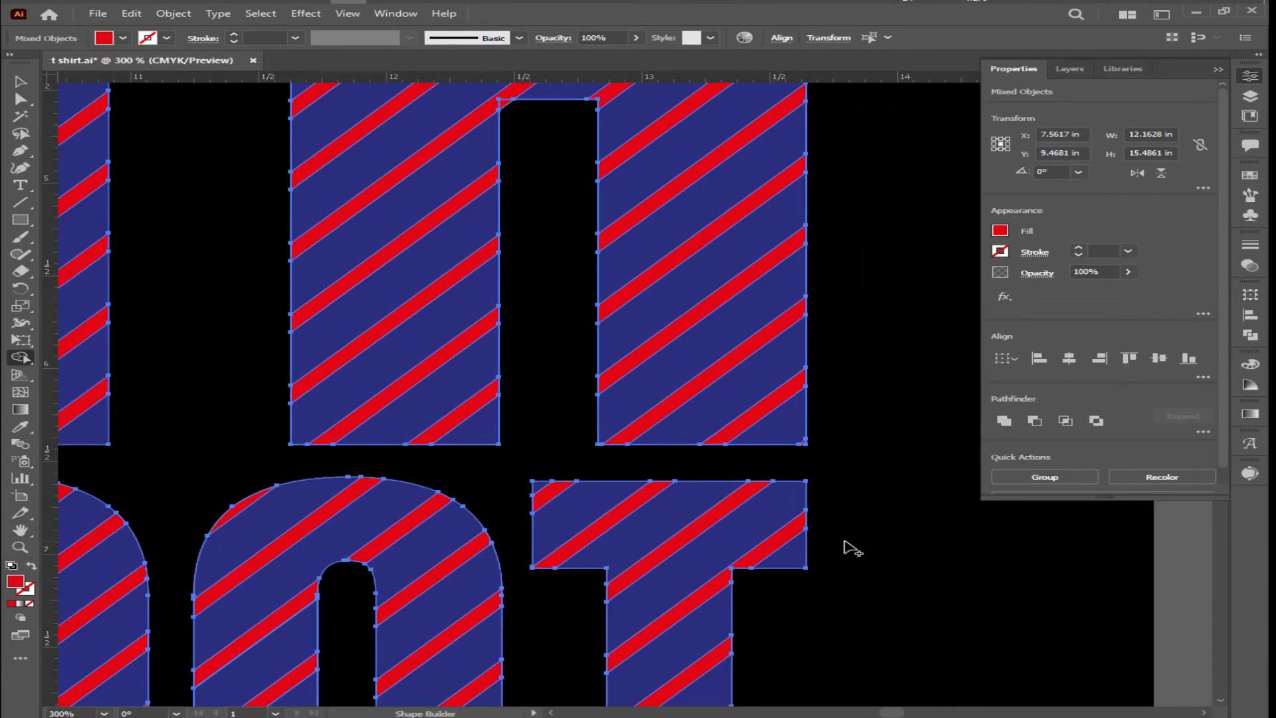
{"action": "scroll", "coordinate": [863, 492], "scroll_direction": "down", "scroll_amount": 3}
{"action": "key", "text": "ctrl+s"}
Step: Check the lettering for leftovers, erase the remaining sliver inside the A of HAPPINESS, and deselect everything
{"action": "scroll", "coordinate": [605, 567], "scroll_direction": "down", "scroll_amount": 3}
{"action": "scroll", "coordinate": [565, 332], "scroll_direction": "up", "scroll_amount": 2}
{"action": "scroll", "coordinate": [590, 333], "scroll_direction": "up", "scroll_amount": 1}
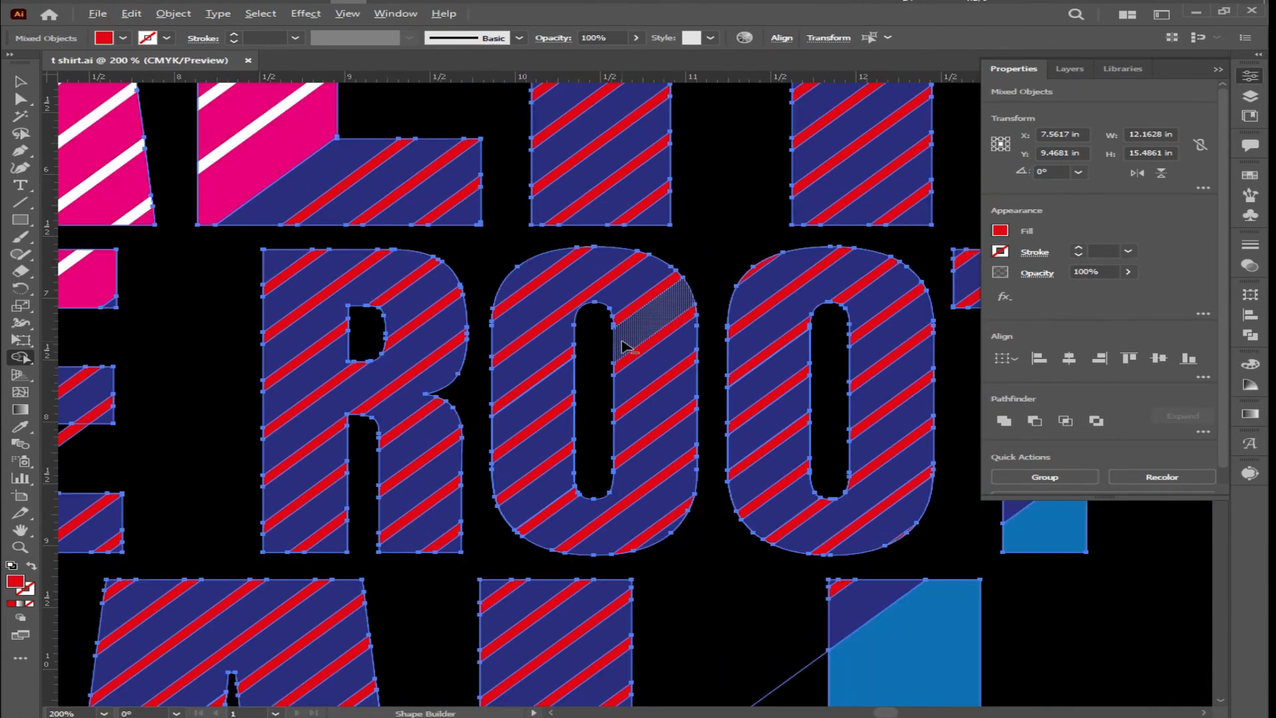
{"action": "scroll", "coordinate": [623, 346], "scroll_direction": "down", "scroll_amount": 3}
{"action": "scroll", "coordinate": [379, 511], "scroll_direction": "up", "scroll_amount": 3}
{"action": "scroll", "coordinate": [598, 458], "scroll_direction": "down", "scroll_amount": 3}
{"action": "scroll", "coordinate": [306, 524], "scroll_direction": "up", "scroll_amount": 3}
{"action": "scroll", "coordinate": [651, 422], "scroll_direction": "up", "scroll_amount": 2}
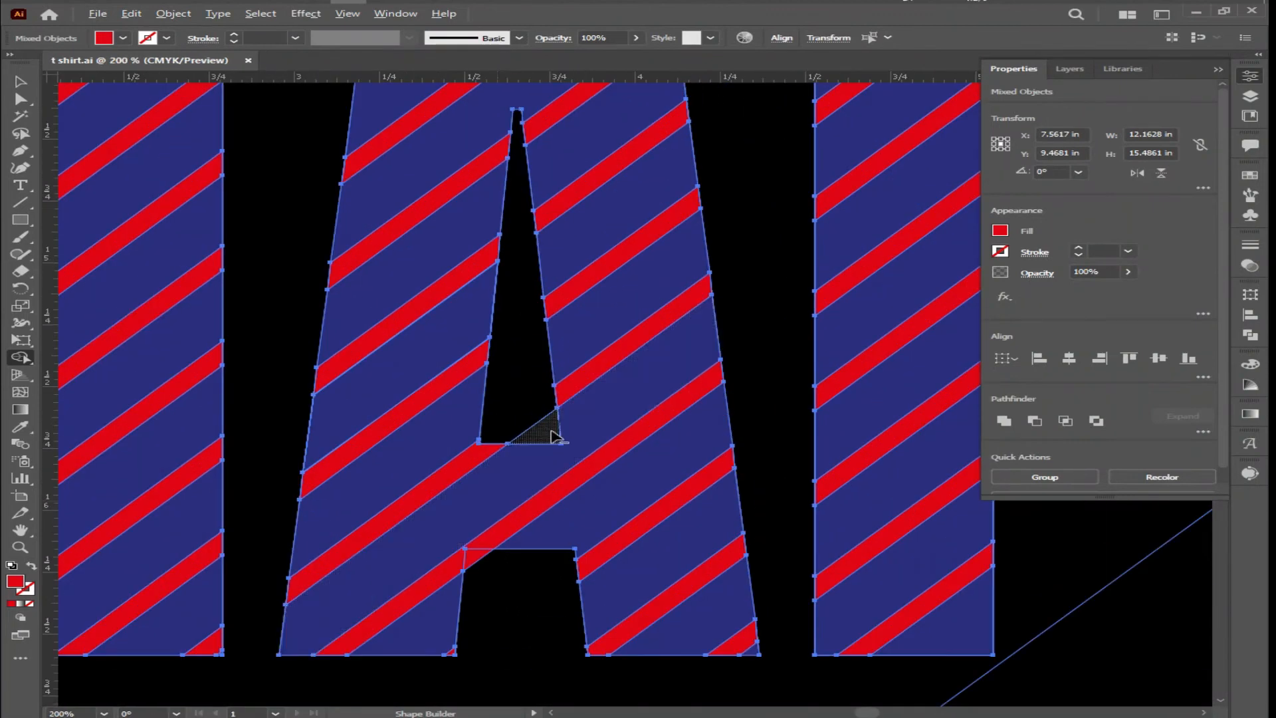
{"action": "left_click", "coordinate": [553, 435], "text": "alt"}
{"action": "scroll", "coordinate": [555, 426], "scroll_direction": "down", "scroll_amount": 5}
{"action": "left_click", "coordinate": [20, 82]}
{"action": "left_click", "coordinate": [122, 166]}
{"action": "scroll", "coordinate": [525, 481], "scroll_direction": "right", "scroll_amount": 2}
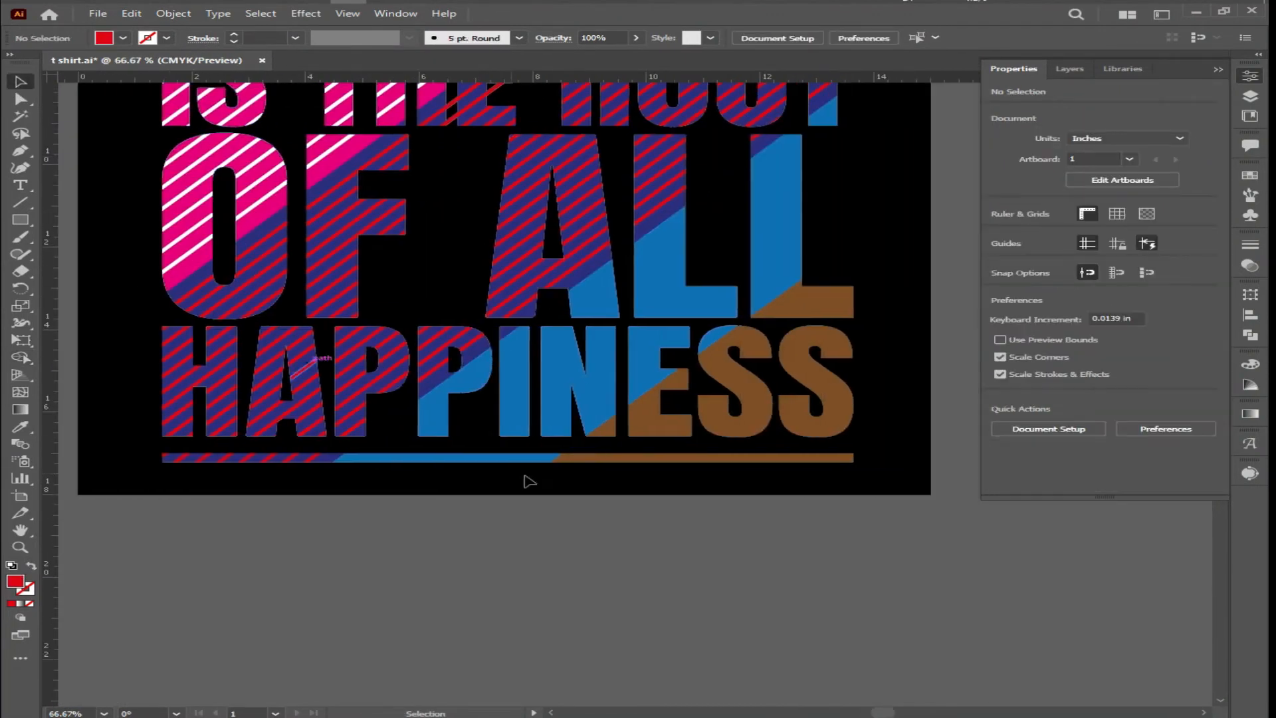
Step: Draw a straight diagonal line about 9.7 in wide across the brown corner of the lettering with the Pen tool
{"action": "scroll", "coordinate": [610, 525], "scroll_direction": "down", "scroll_amount": 1}
{"action": "scroll", "coordinate": [766, 479], "scroll_direction": "up", "scroll_amount": 3}
{"action": "scroll", "coordinate": [791, 372], "scroll_direction": "down", "scroll_amount": 1}
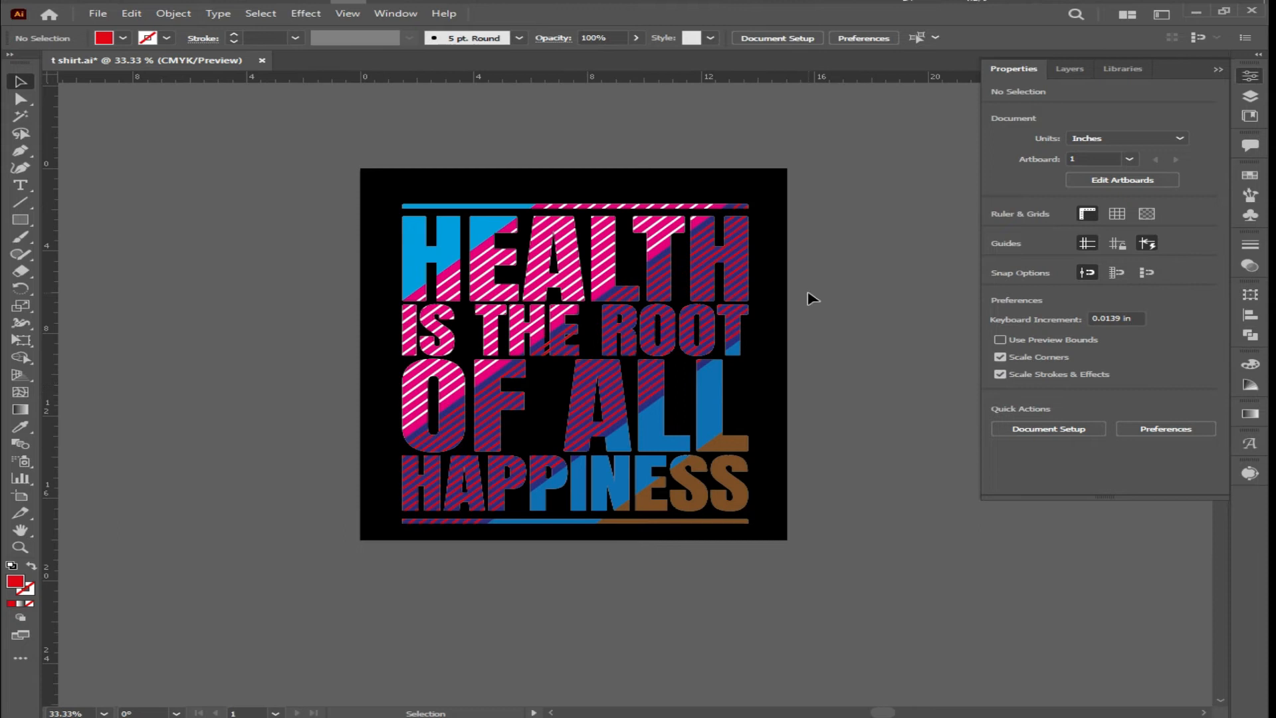
{"action": "scroll", "coordinate": [709, 402], "scroll_direction": "up", "scroll_amount": 1}
{"action": "scroll", "coordinate": [763, 408], "scroll_direction": "down", "scroll_amount": 1}
{"action": "key", "text": "p"}
{"action": "left_click", "coordinate": [495, 656]}
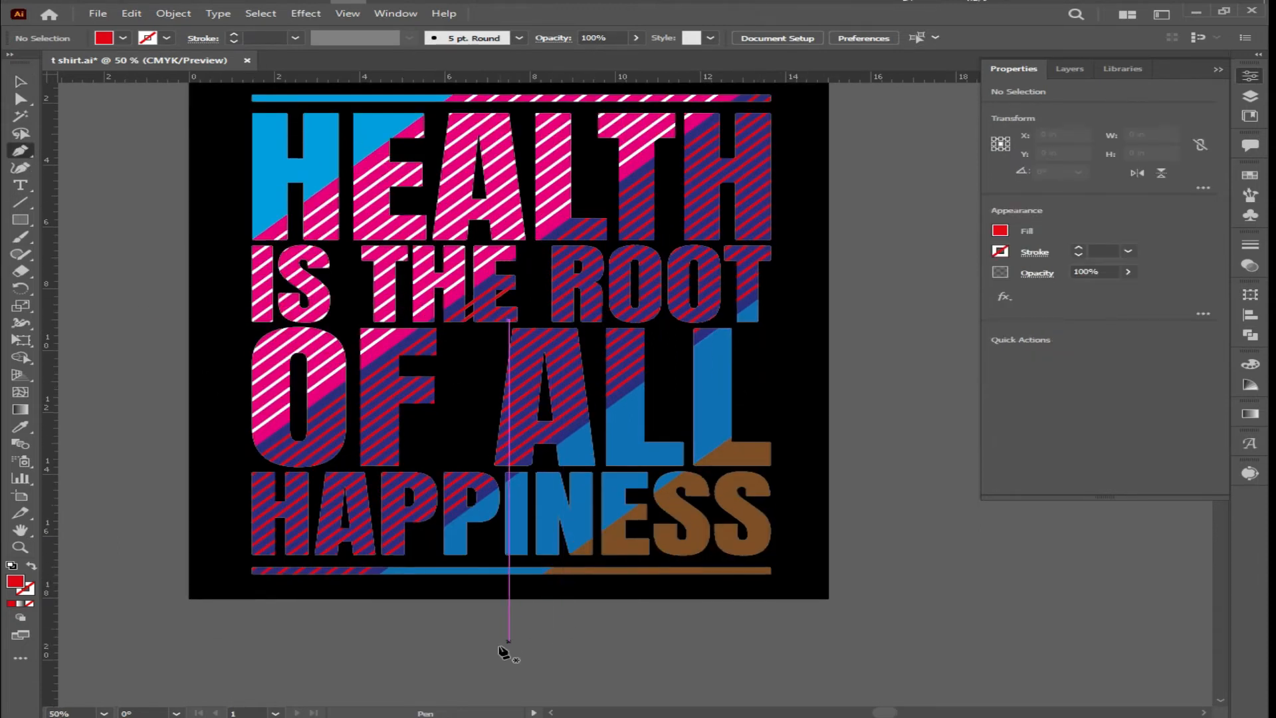
{"action": "left_click", "coordinate": [908, 355]}
Step: Give the new line over the brown corner a 5 pt white stroke and no fill
{"action": "key", "text": "v"}
{"action": "left_click", "coordinate": [906, 373]}
{"action": "left_click", "coordinate": [897, 362]}
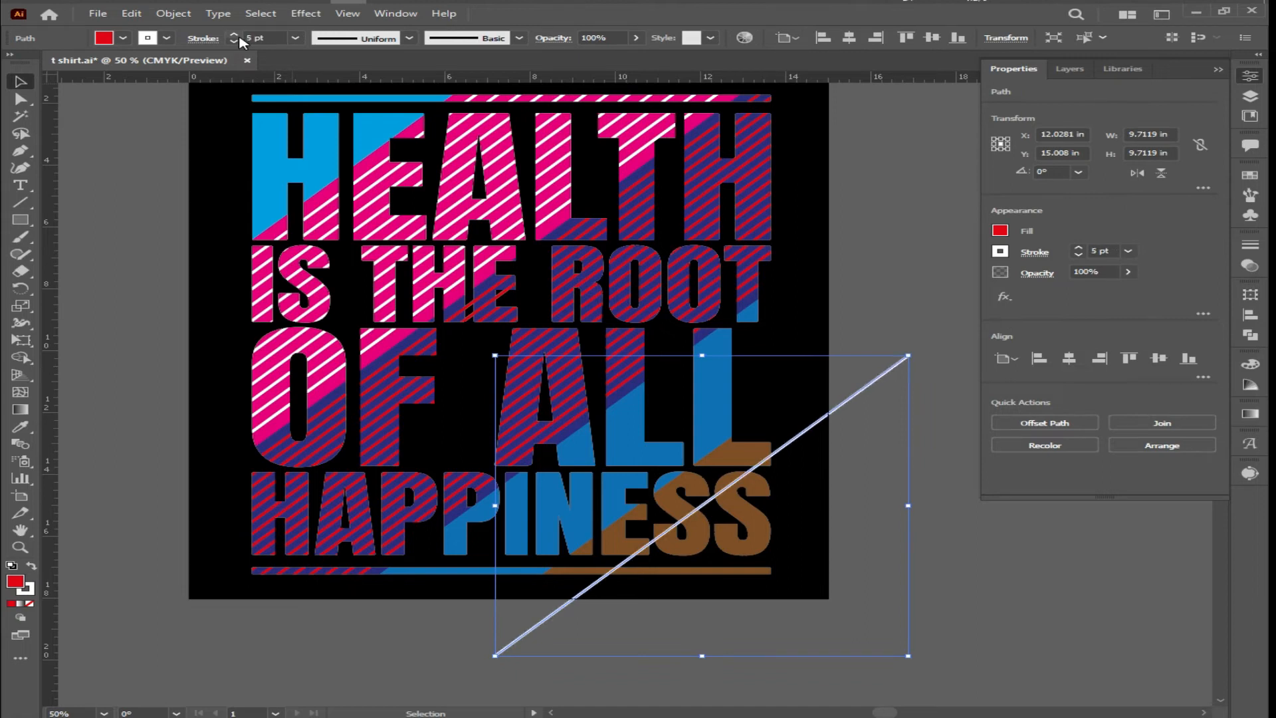
{"action": "left_click", "coordinate": [110, 41]}
{"action": "left_click", "coordinate": [134, 241]}
{"action": "left_click", "coordinate": [949, 603]}
Step: Place a copy of the line along the brown corner's upper edge and shift the original slightly down
{"action": "scroll", "coordinate": [807, 525], "scroll_direction": "up", "scroll_amount": 1}
{"action": "scroll", "coordinate": [798, 432], "scroll_direction": "down", "scroll_amount": 3}
{"action": "left_click_drag", "start_coordinate": [781, 312], "coordinate": [716, 311]}
{"action": "left_click", "coordinate": [880, 257]}
{"action": "left_click_drag", "start_coordinate": [873, 247], "coordinate": [875, 268]}
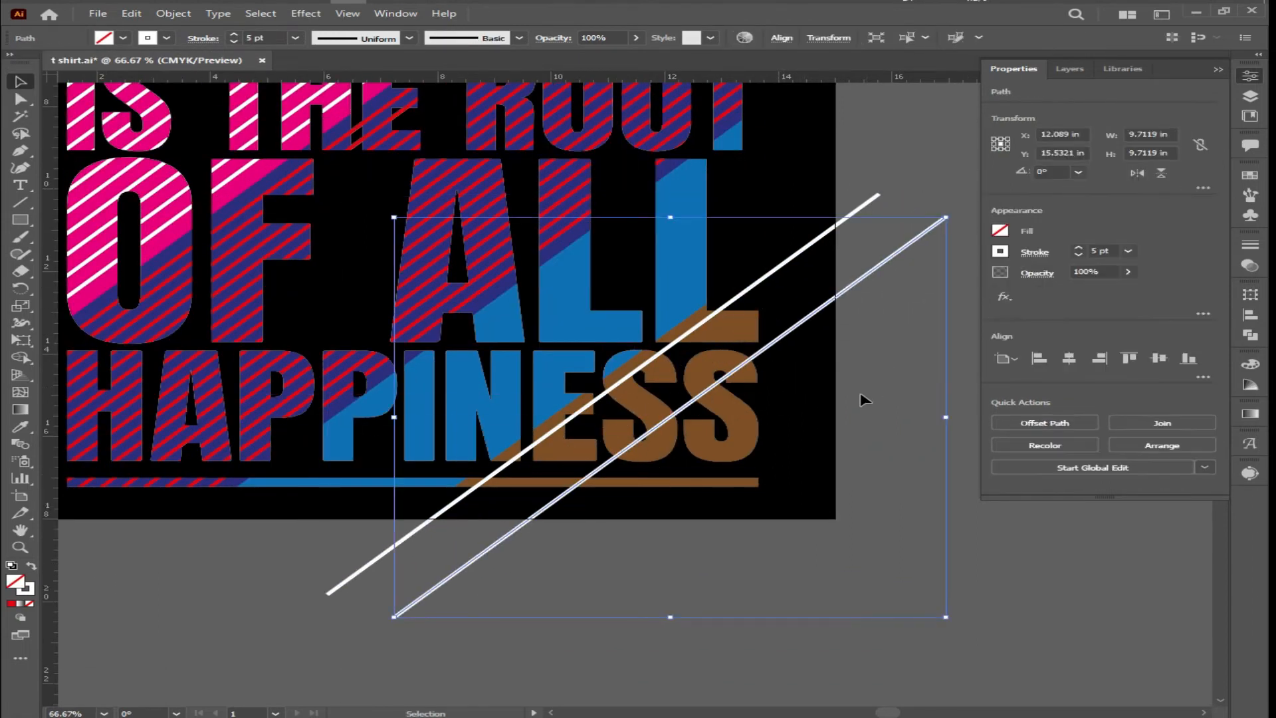
Step: Replace the lower line with a copy of the upper line placed beyond the final S of HAPPINESS, and blend both lines
{"action": "key", "text": "Delete"}
{"action": "left_click_drag", "start_coordinate": [771, 273], "coordinate": [860, 401]}
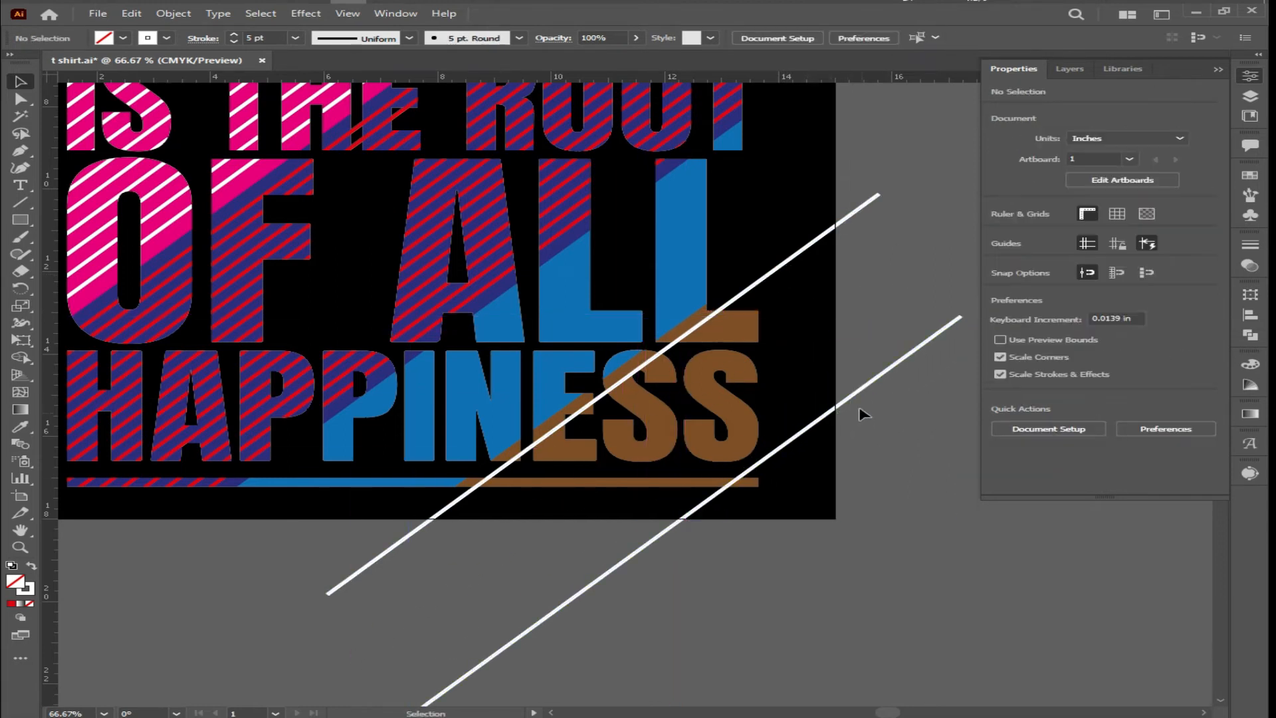
{"action": "left_click", "coordinate": [837, 226], "text": "shift"}
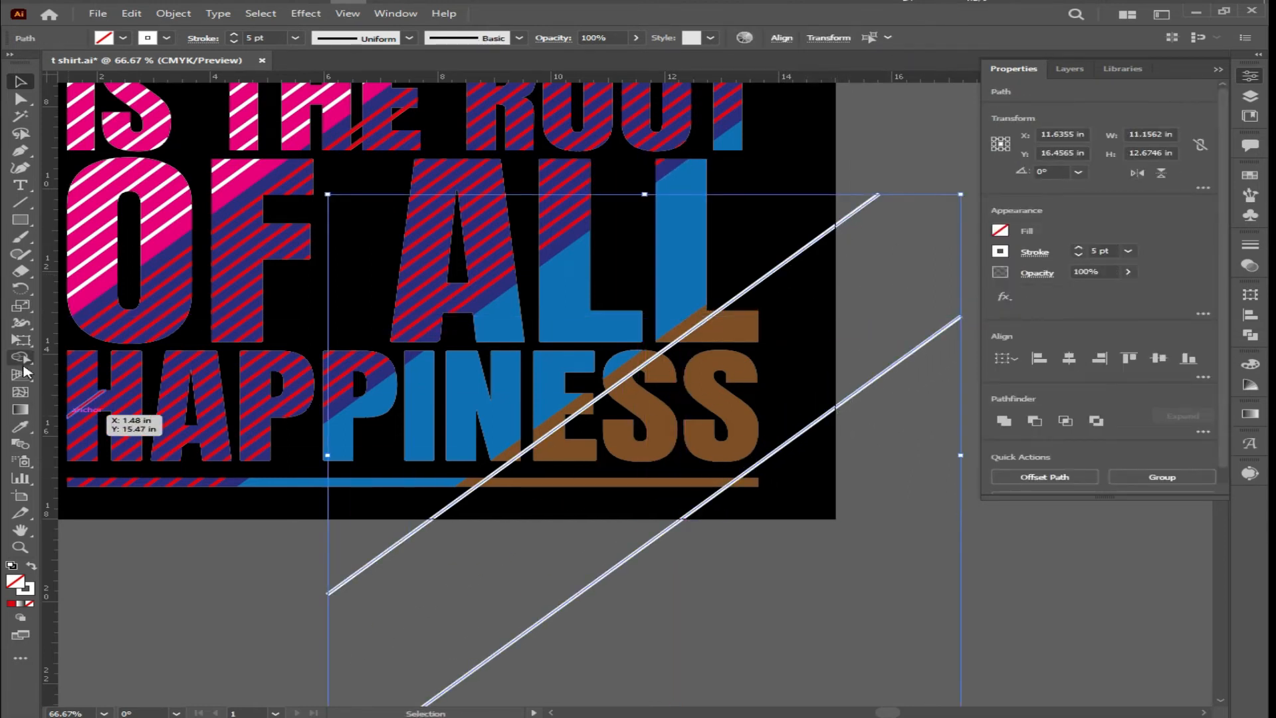
{"action": "left_click", "coordinate": [15, 447]}
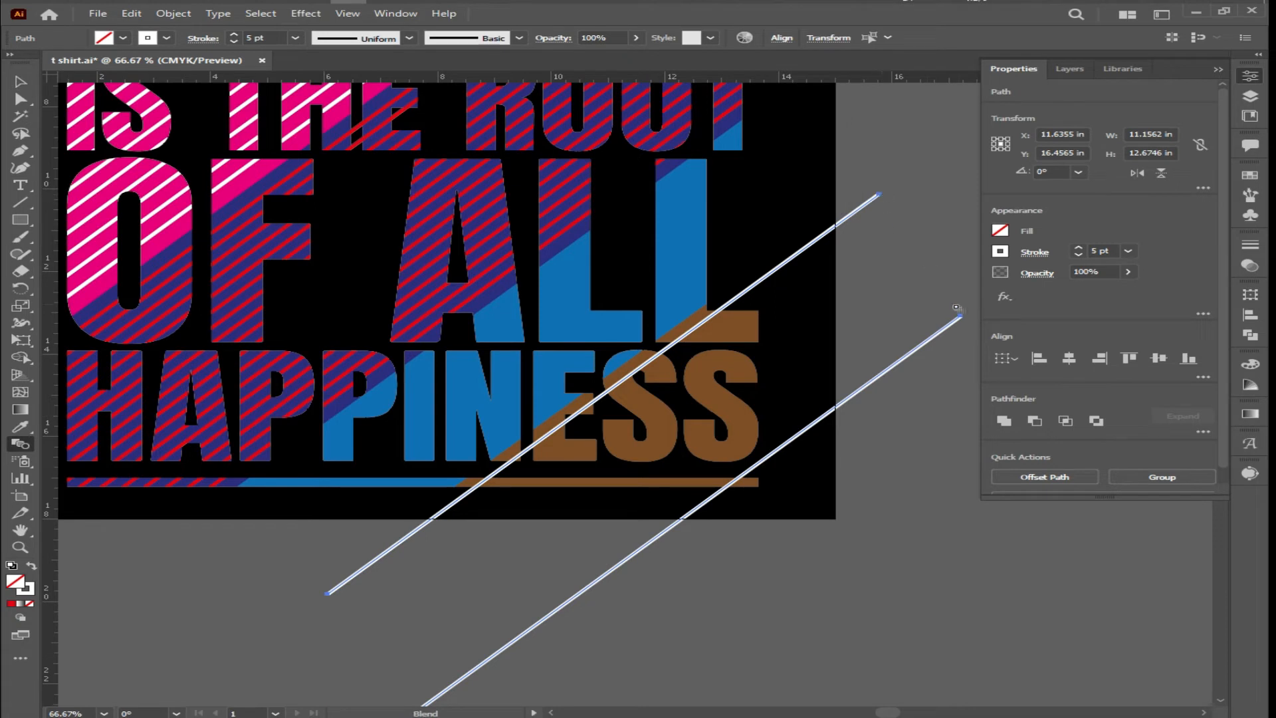
{"action": "left_click", "coordinate": [880, 194]}
{"action": "left_click", "coordinate": [959, 316]}
Step: Set the blend spacing between the two white lines to 8 specified steps
{"action": "key", "text": "Return"}
{"action": "left_click", "coordinate": [844, 542]}
{"action": "left_click", "coordinate": [840, 572]}
{"action": "type", "text": "6"}
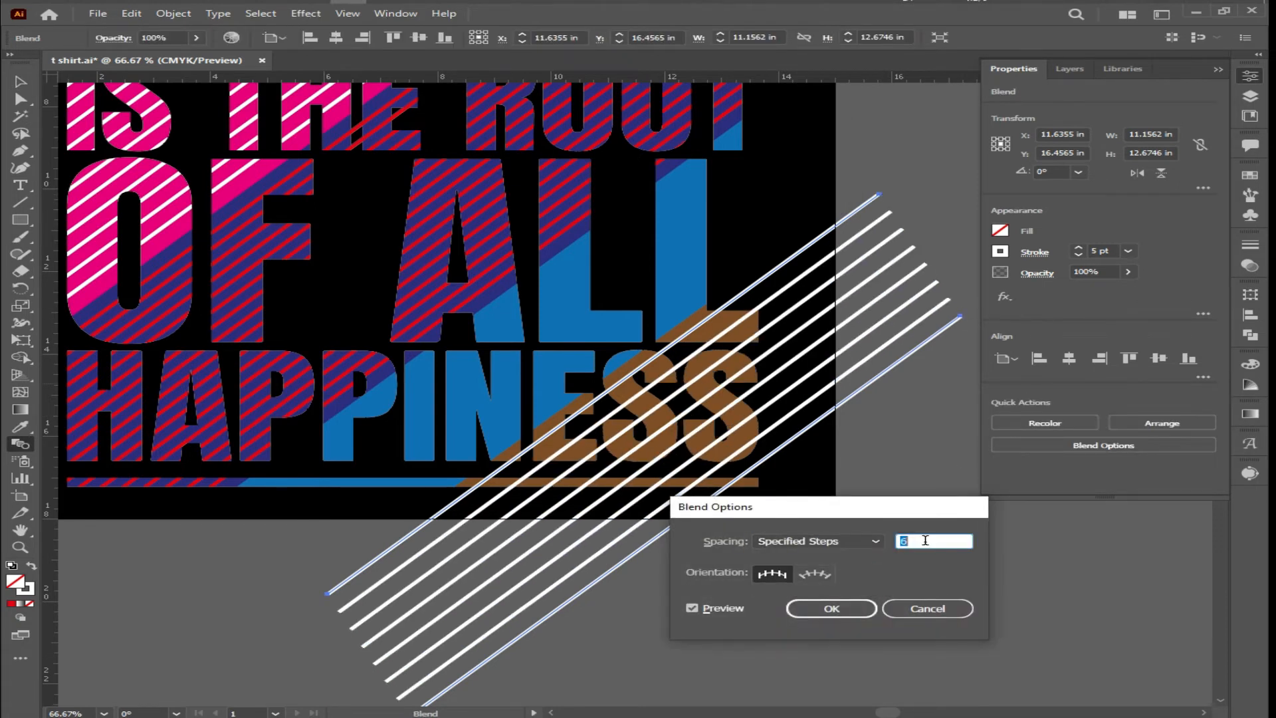
{"action": "type", "text": "8"}
{"action": "left_click", "coordinate": [837, 602]}
Step: Expand the blended white lines into separate filled shapes
{"action": "scroll", "coordinate": [752, 560], "scroll_direction": "down", "scroll_amount": 2}
{"action": "left_click_drag", "start_coordinate": [752, 559], "coordinate": [657, 475]}
{"action": "left_click", "coordinate": [24, 84]}
{"action": "left_click", "coordinate": [173, 14]}
{"action": "left_click", "coordinate": [186, 183]}
{"action": "left_click", "coordinate": [587, 450]}
{"action": "left_click", "coordinate": [174, 13]}
{"action": "key", "text": "Escape"}
{"action": "left_click", "coordinate": [868, 503]}
{"action": "scroll", "coordinate": [674, 434], "scroll_direction": "up", "scroll_amount": 3}
Step: Select the white stripes with the brown lettering and erase the stripe parts outside and below the letters with the Shape Builder tool
{"action": "left_click", "coordinate": [700, 417]}
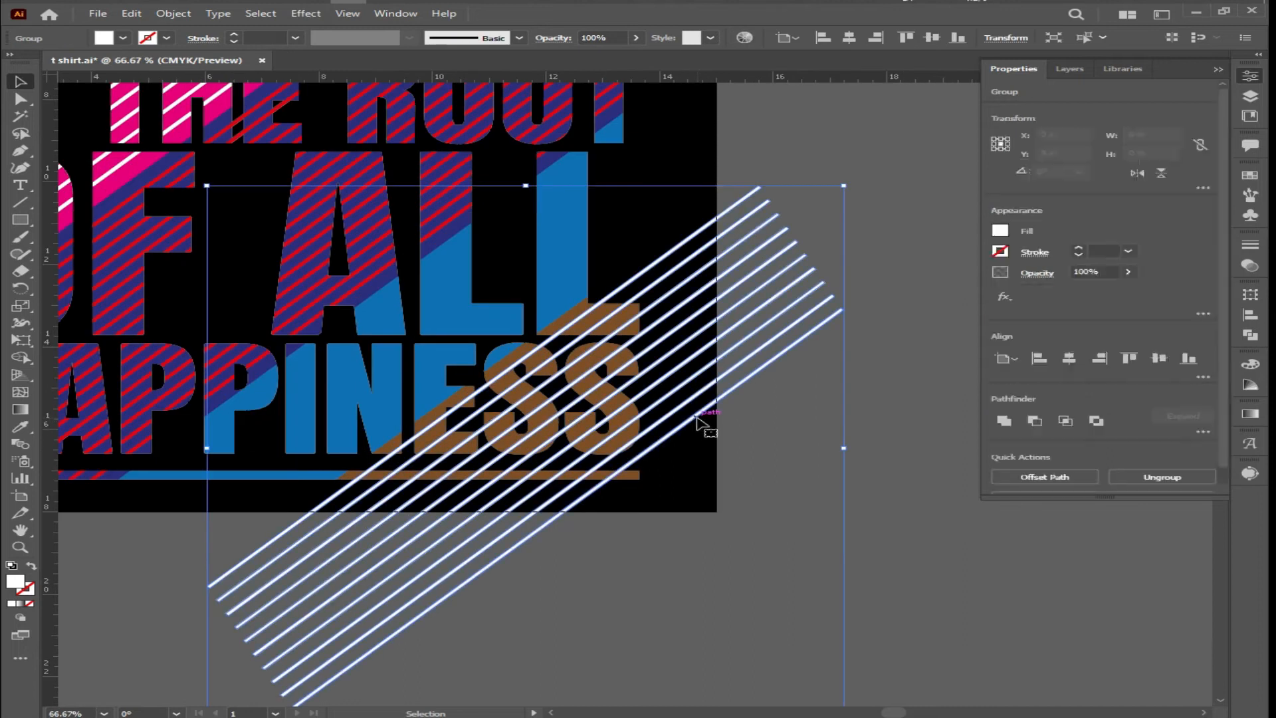
{"action": "left_click", "coordinate": [640, 476], "text": "shift"}
{"action": "left_click", "coordinate": [20, 359]}
{"action": "left_click_drag", "start_coordinate": [635, 233], "coordinate": [691, 442]}
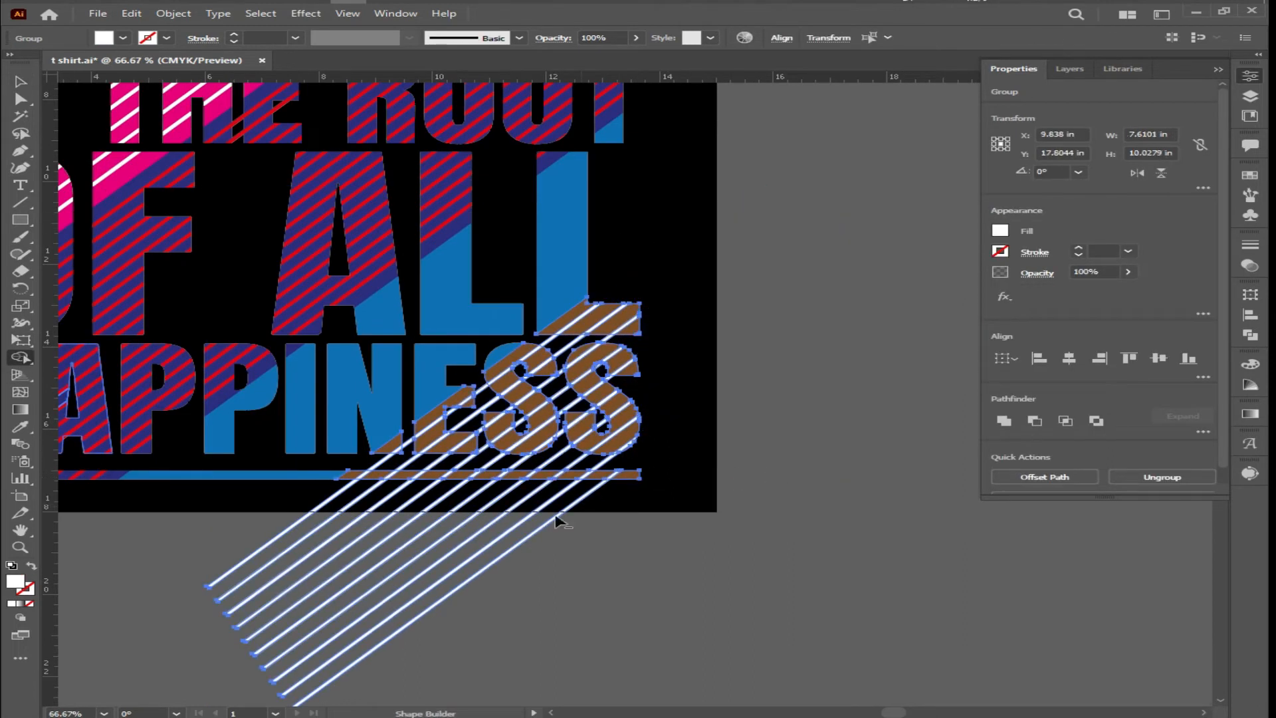
{"action": "left_click_drag", "start_coordinate": [558, 519], "coordinate": [313, 498]}
{"action": "scroll", "coordinate": [435, 493], "scroll_direction": "up", "scroll_amount": 2}
{"action": "left_click_drag", "start_coordinate": [295, 414], "coordinate": [348, 428]}
{"action": "left_click", "coordinate": [351, 431], "text": "alt"}
Step: Erase the stripe pieces above and between the two S letters and inside the lower gap of the E
{"action": "scroll", "coordinate": [924, 344], "scroll_direction": "up", "scroll_amount": 3}
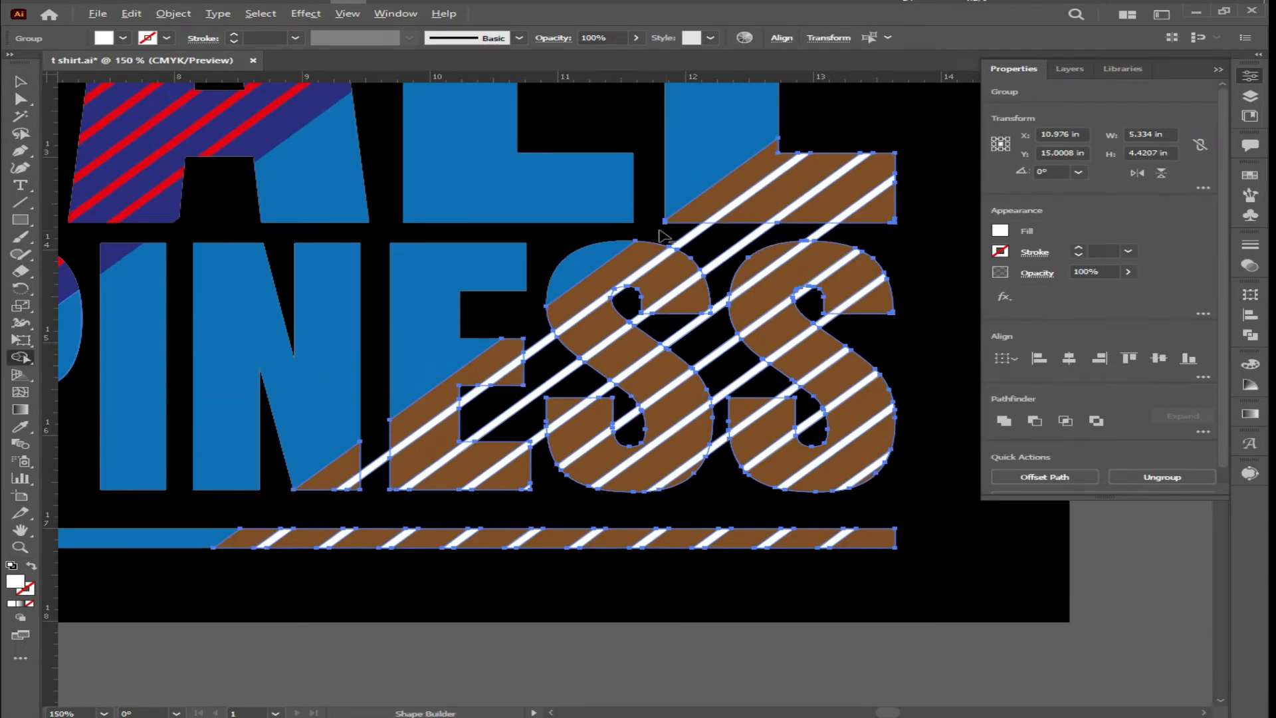
{"action": "left_click", "coordinate": [751, 266], "text": "alt"}
{"action": "left_click", "coordinate": [718, 408], "text": "alt"}
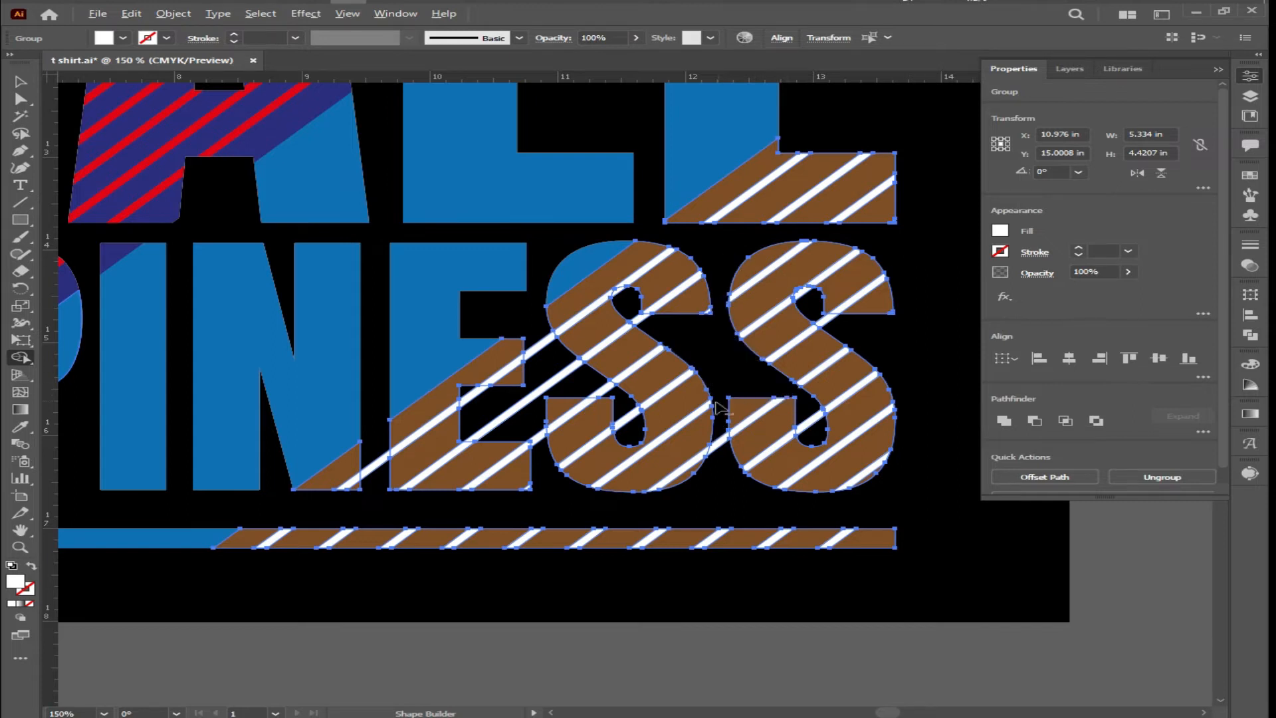
{"action": "left_click", "coordinate": [492, 405], "text": "alt"}
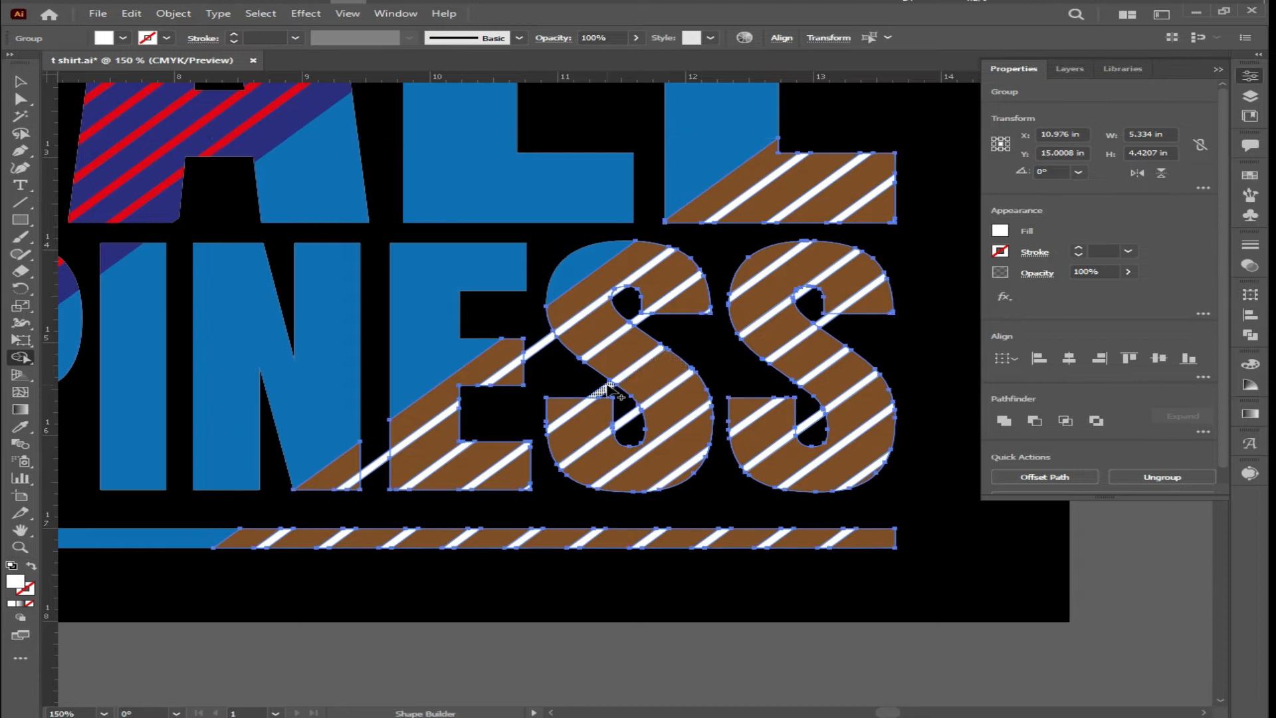
Step: Erase the leftover stripe pieces inside the openings of both S letters of HAPPINESS
{"action": "scroll", "coordinate": [625, 413], "scroll_direction": "up", "scroll_amount": 1}
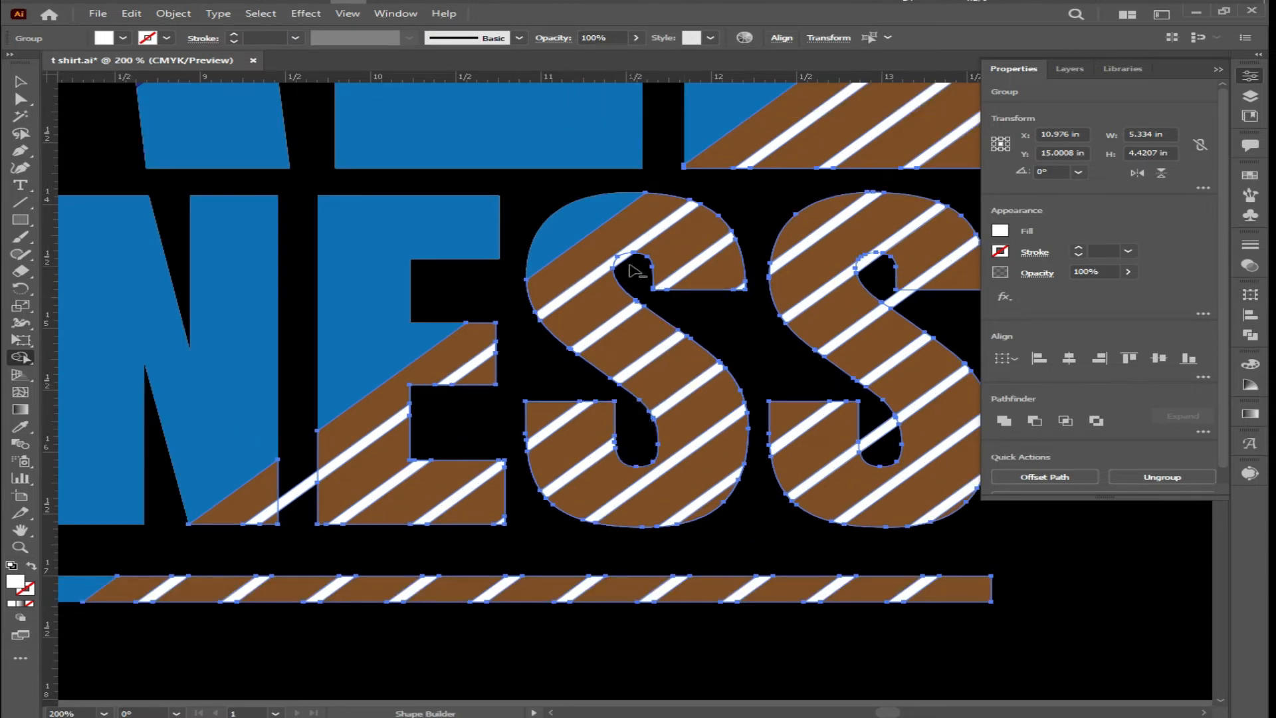
{"action": "scroll", "coordinate": [627, 266], "scroll_direction": "up", "scroll_amount": 3}
{"action": "left_click", "coordinate": [611, 235], "text": "alt"}
{"action": "scroll", "coordinate": [605, 246], "scroll_direction": "down", "scroll_amount": 5}
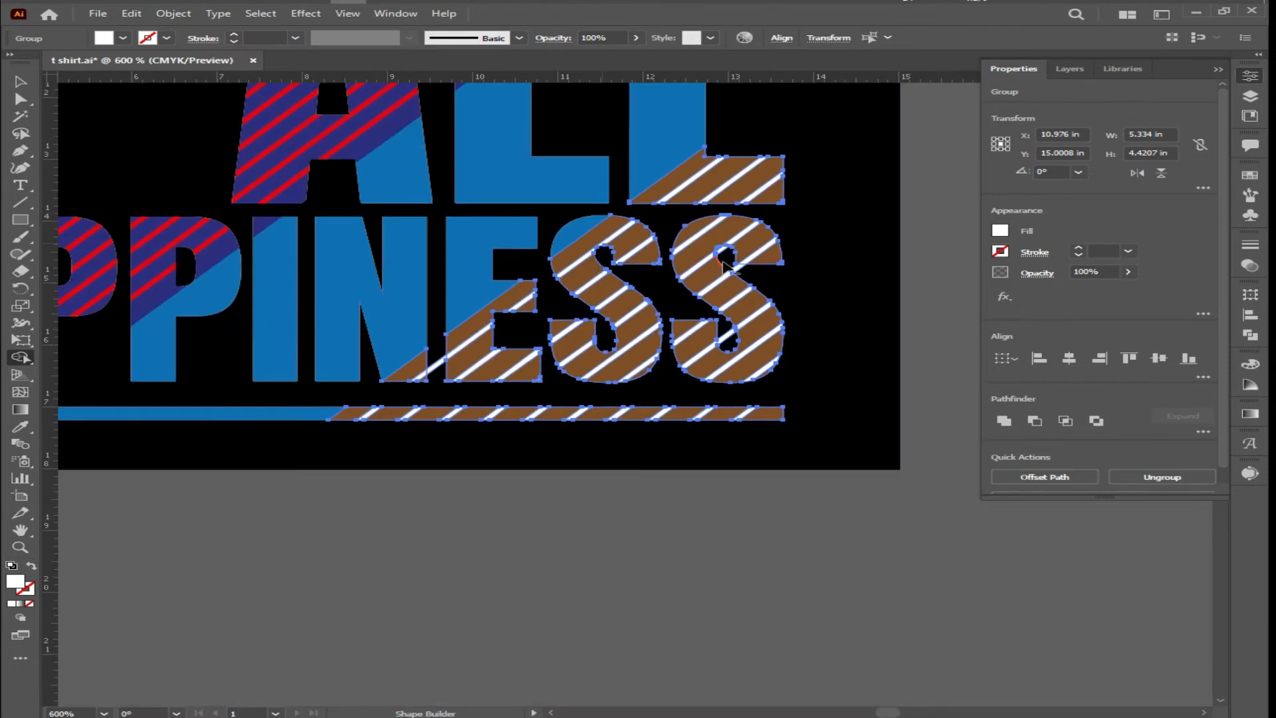
{"action": "scroll", "coordinate": [722, 247], "scroll_direction": "up", "scroll_amount": 4}
{"action": "left_click_drag", "start_coordinate": [722, 240], "coordinate": [820, 334]}
{"action": "scroll", "coordinate": [818, 331], "scroll_direction": "down", "scroll_amount": 2}
{"action": "left_click", "coordinate": [780, 452], "text": "alt"}
Step: Erase the stripe piece between the N and E of HAPPINESS, check the corner for leftovers, and deselect everything
{"action": "scroll", "coordinate": [786, 465], "scroll_direction": "down", "scroll_amount": 6}
{"action": "scroll", "coordinate": [337, 406], "scroll_direction": "up", "scroll_amount": 2}
{"action": "scroll", "coordinate": [337, 407], "scroll_direction": "up", "scroll_amount": 1}
{"action": "left_click", "coordinate": [200, 440], "text": "alt"}
{"action": "scroll", "coordinate": [672, 292], "scroll_direction": "up", "scroll_amount": 5}
{"action": "scroll", "coordinate": [829, 365], "scroll_direction": "down", "scroll_amount": 1}
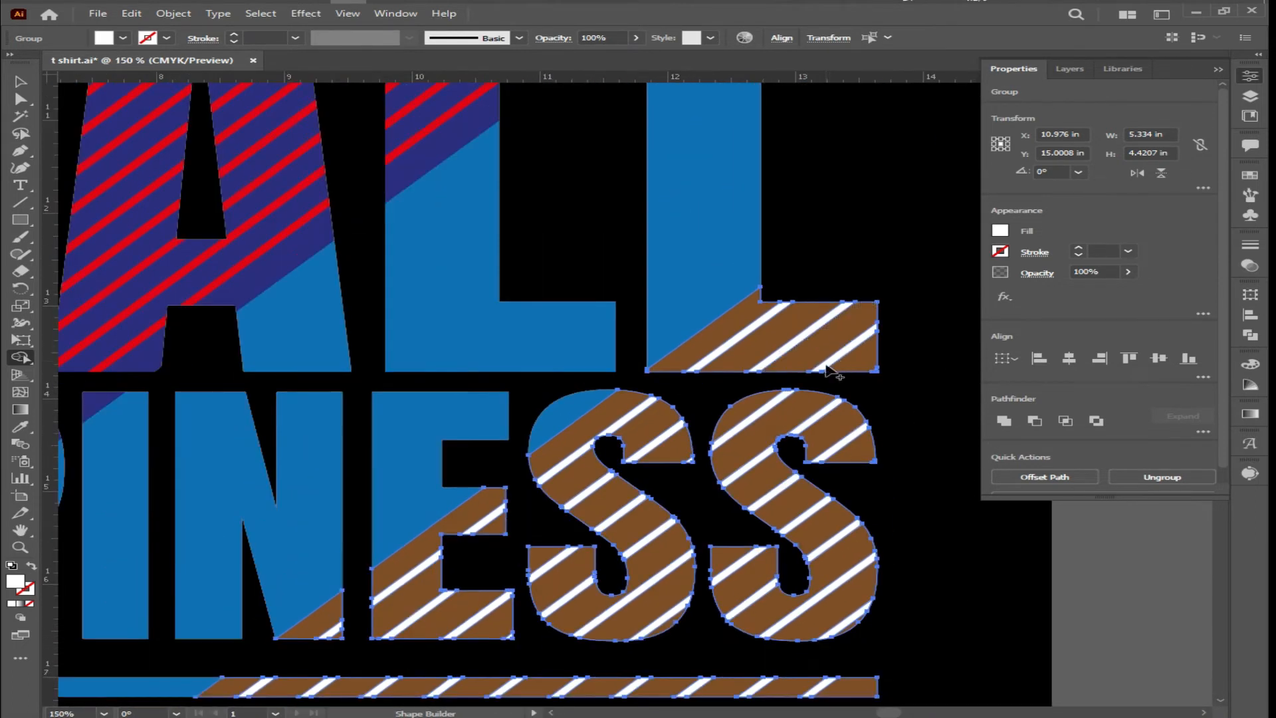
{"action": "scroll", "coordinate": [798, 399], "scroll_direction": "down", "scroll_amount": 5}
{"action": "scroll", "coordinate": [665, 545], "scroll_direction": "down", "scroll_amount": 4}
{"action": "left_click", "coordinate": [23, 83]}
{"action": "left_click", "coordinate": [679, 500]}
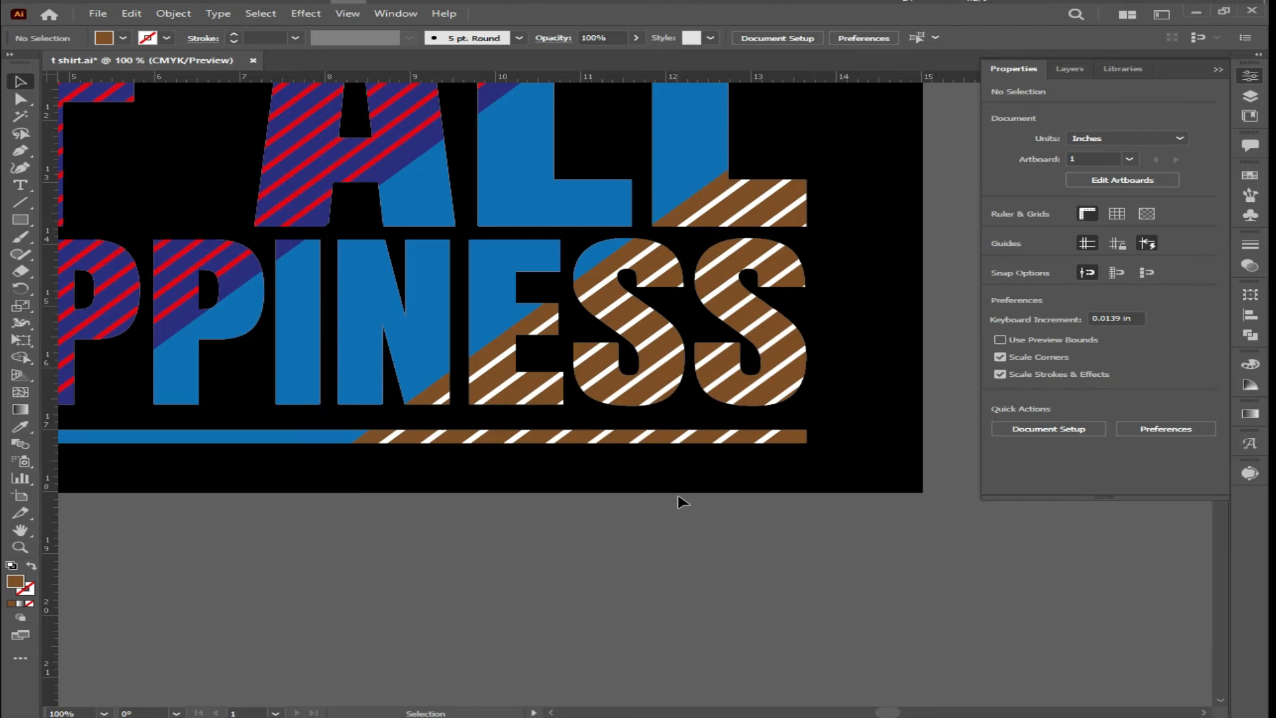
Step: Select the light blue pieces of the top bar and HEALTH and group them
{"action": "scroll", "coordinate": [679, 502], "scroll_direction": "down", "scroll_amount": 2}
{"action": "scroll", "coordinate": [675, 598], "scroll_direction": "up", "scroll_amount": 6}
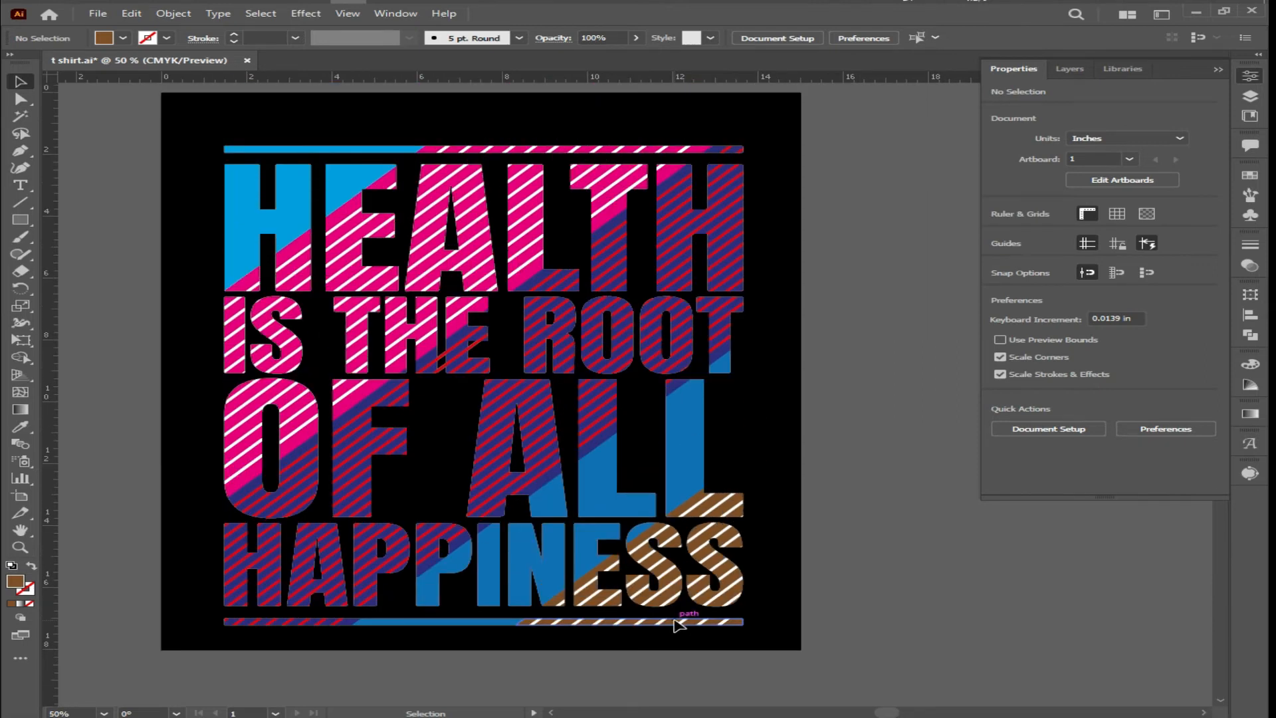
{"action": "scroll", "coordinate": [484, 675], "scroll_direction": "up", "scroll_amount": 1}
{"action": "left_click", "coordinate": [359, 171]}
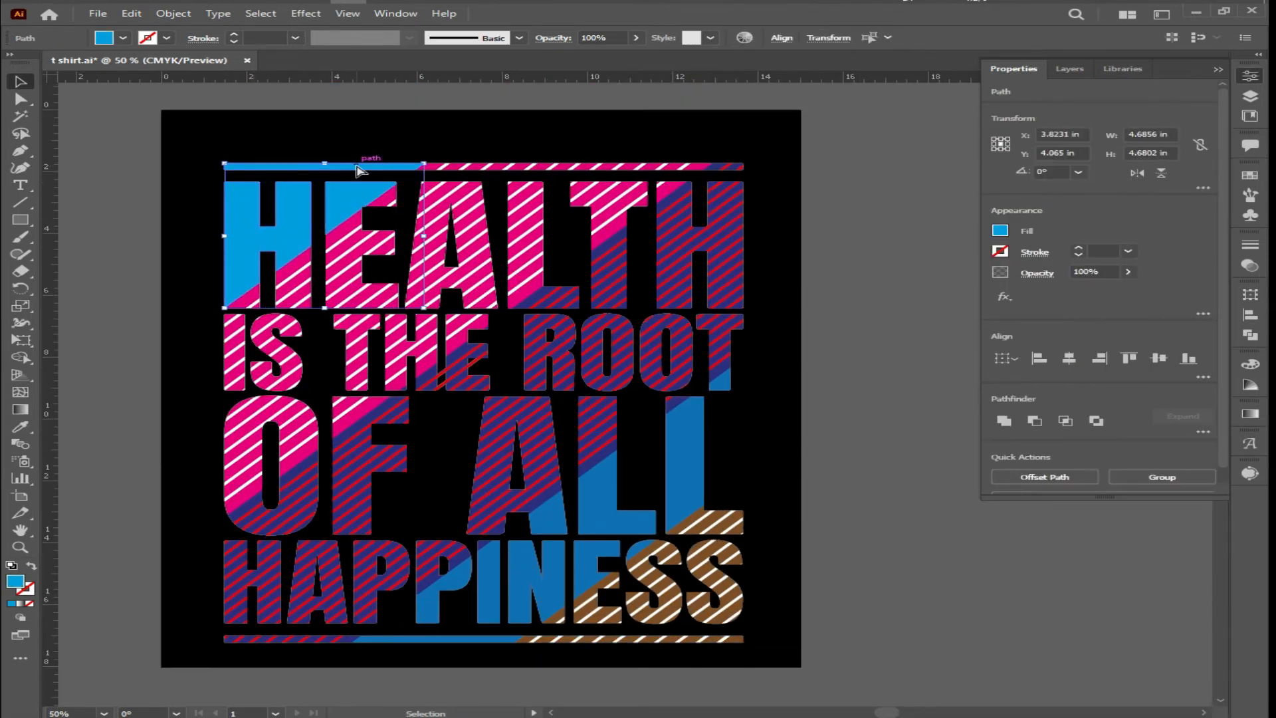
{"action": "left_click_drag", "start_coordinate": [317, 165], "coordinate": [272, 139]}
{"action": "key", "text": "ctrl+z"}
{"action": "scroll", "coordinate": [375, 199], "scroll_direction": "up", "scroll_amount": 8}
{"action": "scroll", "coordinate": [546, 236], "scroll_direction": "down", "scroll_amount": 8}
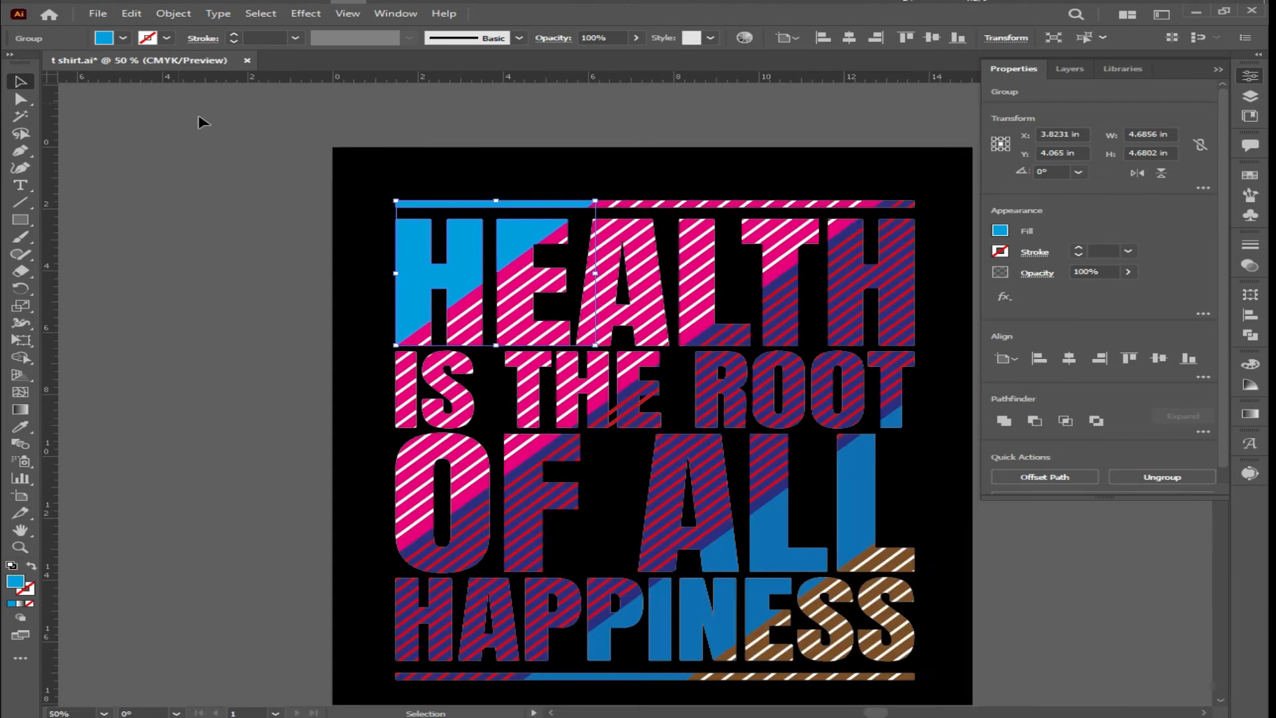
Step: Change the fill of the light blue group in HEALTH to green
{"action": "scroll", "coordinate": [203, 123], "scroll_direction": "up", "scroll_amount": 1}
{"action": "left_click", "coordinate": [123, 38]}
{"action": "left_click", "coordinate": [97, 64]}
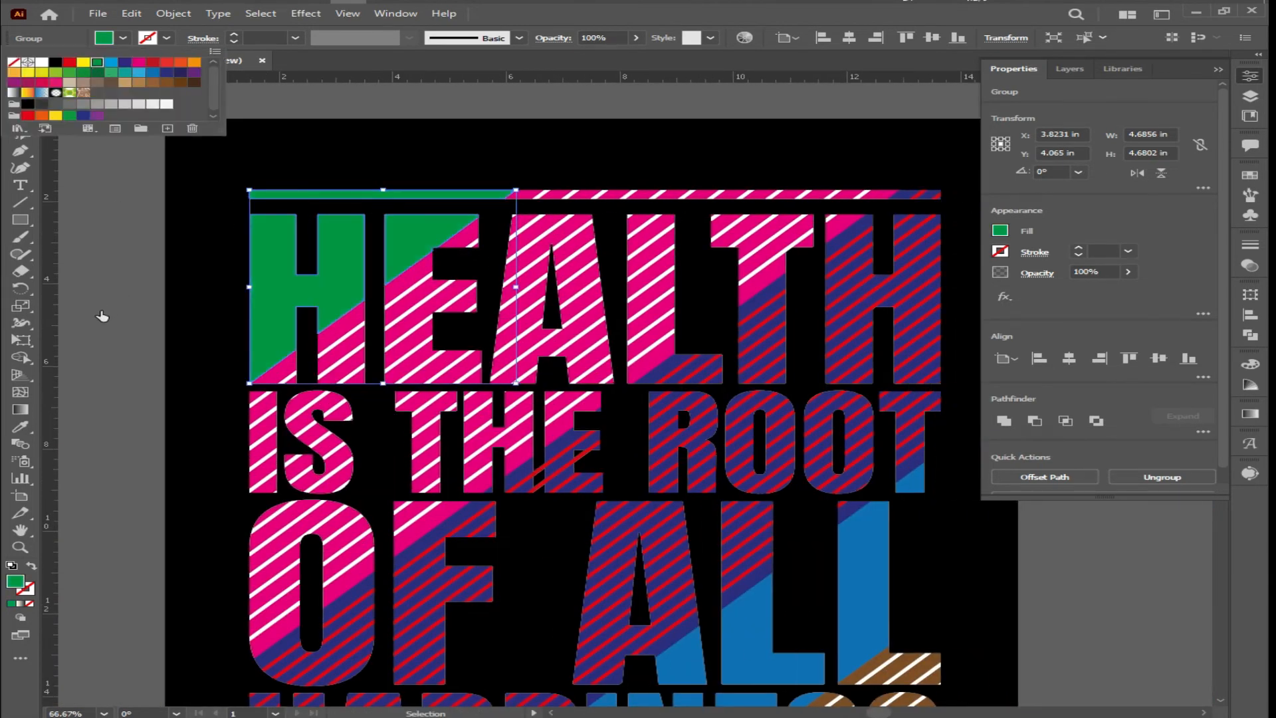
{"action": "left_click", "coordinate": [102, 316]}
Step: Try several brown swatches on the pink strip of the lettering and keep a dark brown fill
{"action": "left_click", "coordinate": [541, 243]}
{"action": "scroll", "coordinate": [332, 166], "scroll_direction": "down", "scroll_amount": 1}
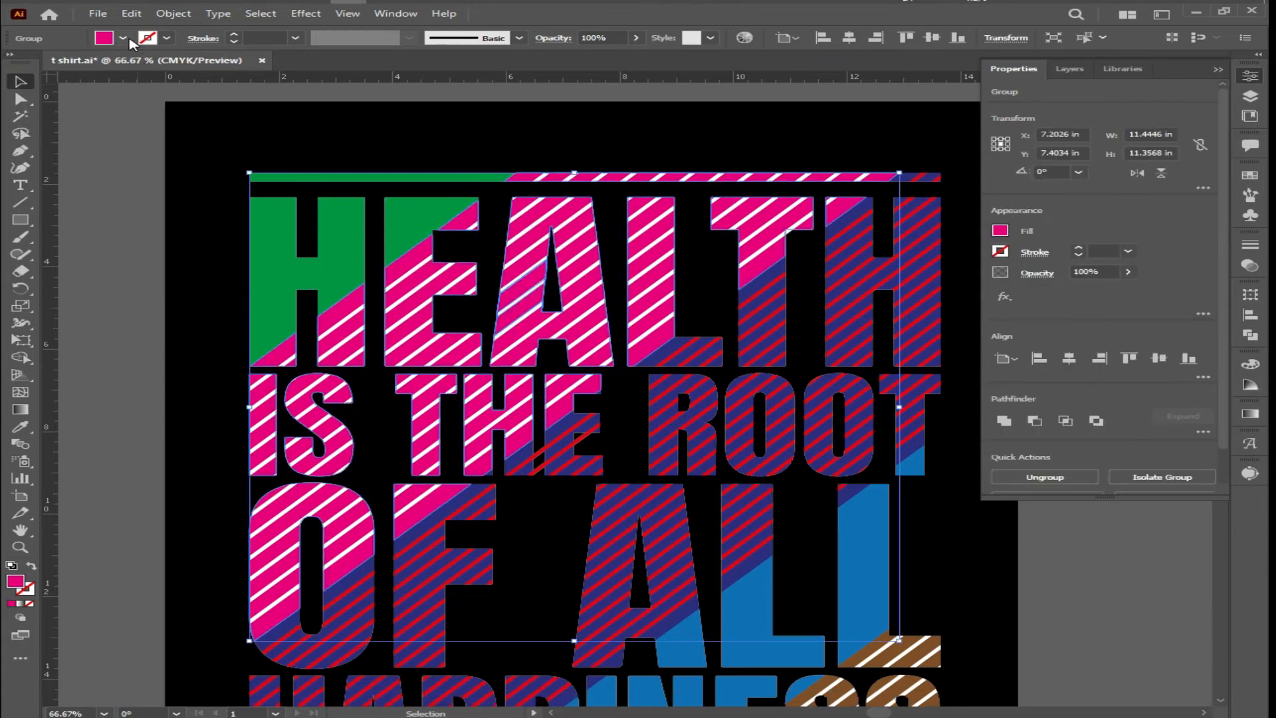
{"action": "left_click", "coordinate": [124, 39]}
{"action": "left_click", "coordinate": [152, 82]}
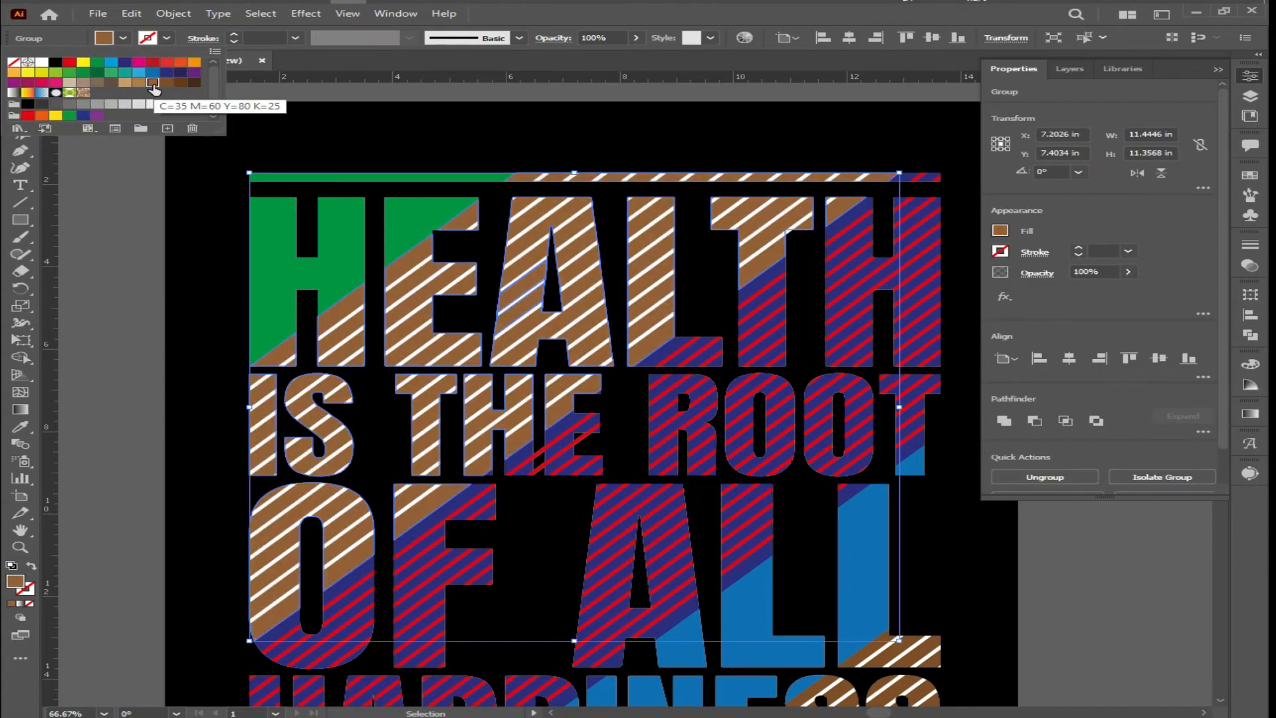
{"action": "left_click", "coordinate": [167, 83]}
{"action": "left_click", "coordinate": [180, 83]}
{"action": "left_click", "coordinate": [125, 233]}
{"action": "scroll", "coordinate": [176, 246], "scroll_direction": "right", "scroll_amount": 3}
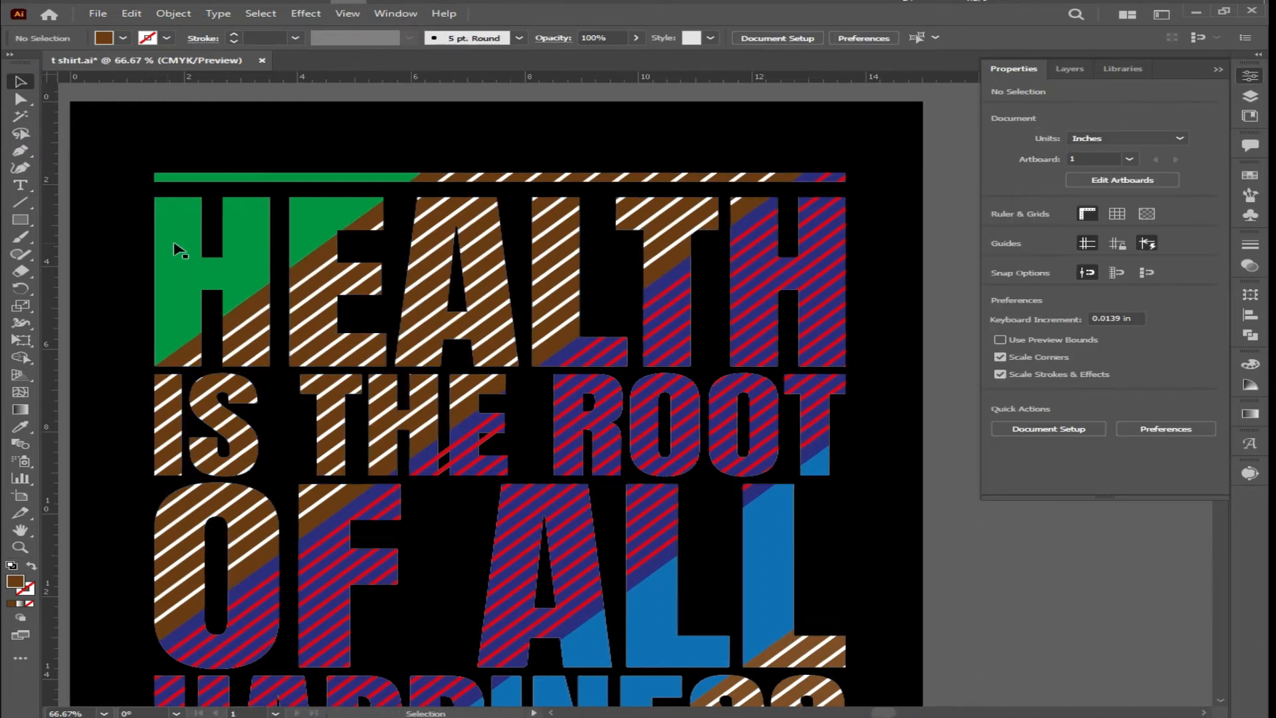
Step: Change the fill of the dark blue strip of the lettering to red
{"action": "scroll", "coordinate": [177, 247], "scroll_direction": "down", "scroll_amount": 2}
{"action": "left_click", "coordinate": [770, 182]}
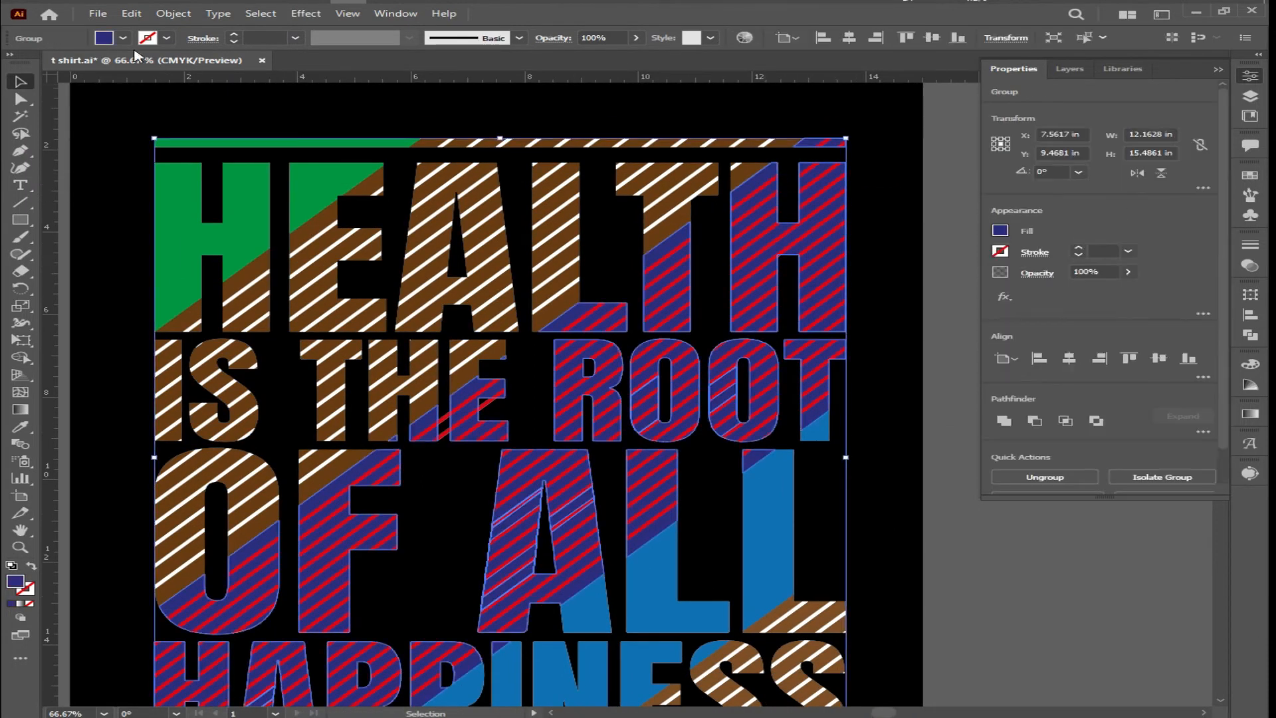
{"action": "left_click", "coordinate": [124, 38]}
{"action": "left_click", "coordinate": [69, 63]}
{"action": "left_click", "coordinate": [928, 349]}
{"action": "left_click", "coordinate": [864, 352]}
Step: Change the red stripes running across the red strip of the lettering to white
{"action": "left_click", "coordinate": [771, 362]}
{"action": "left_click", "coordinate": [123, 38]}
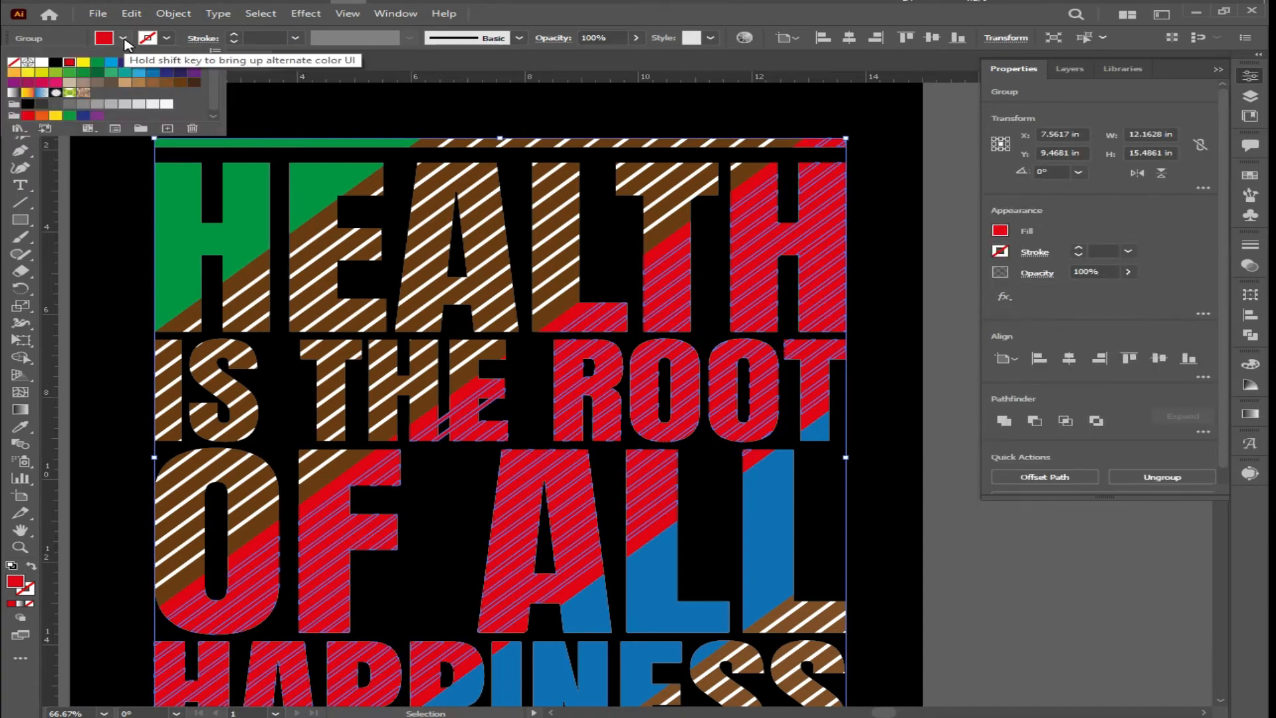
{"action": "left_click", "coordinate": [41, 62]}
{"action": "left_click", "coordinate": [940, 345]}
{"action": "left_click", "coordinate": [936, 339]}
Step: Change the white stripes across the dark brown strip of the lettering to red and deselect them
{"action": "left_click", "coordinate": [764, 146]}
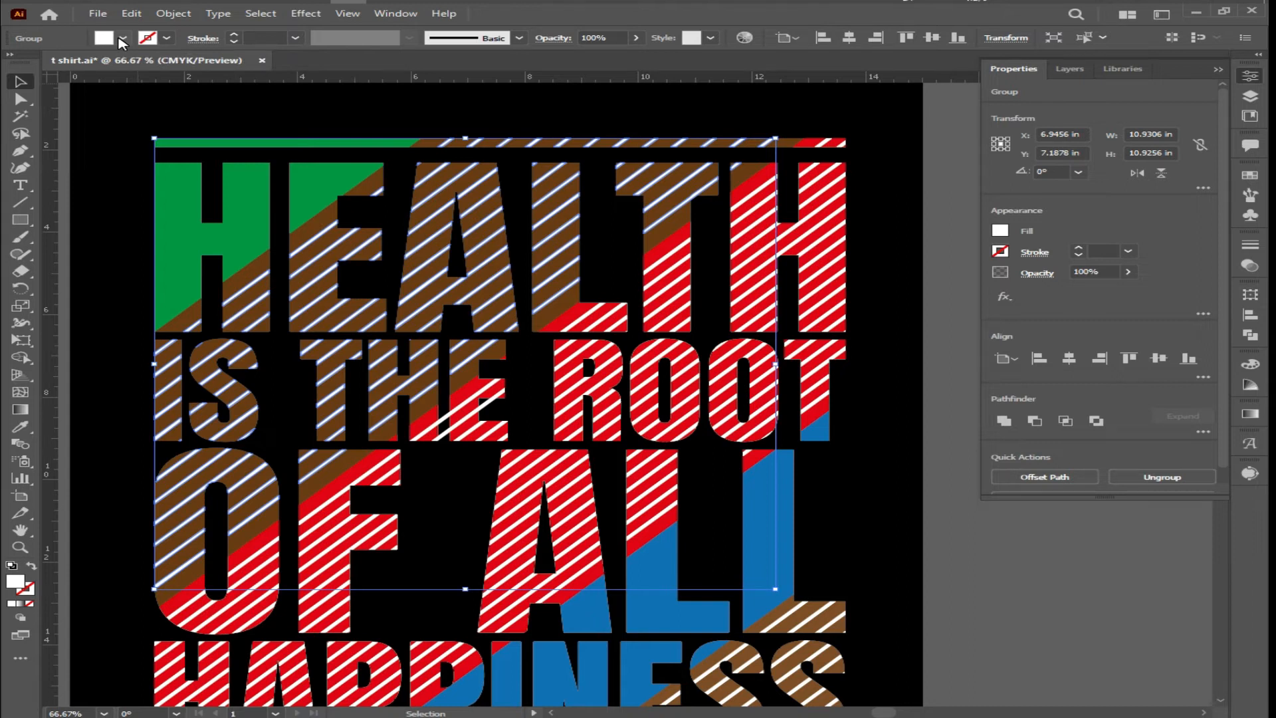
{"action": "left_click", "coordinate": [122, 38]}
{"action": "left_click", "coordinate": [80, 70]}
{"action": "left_click", "coordinate": [939, 293]}
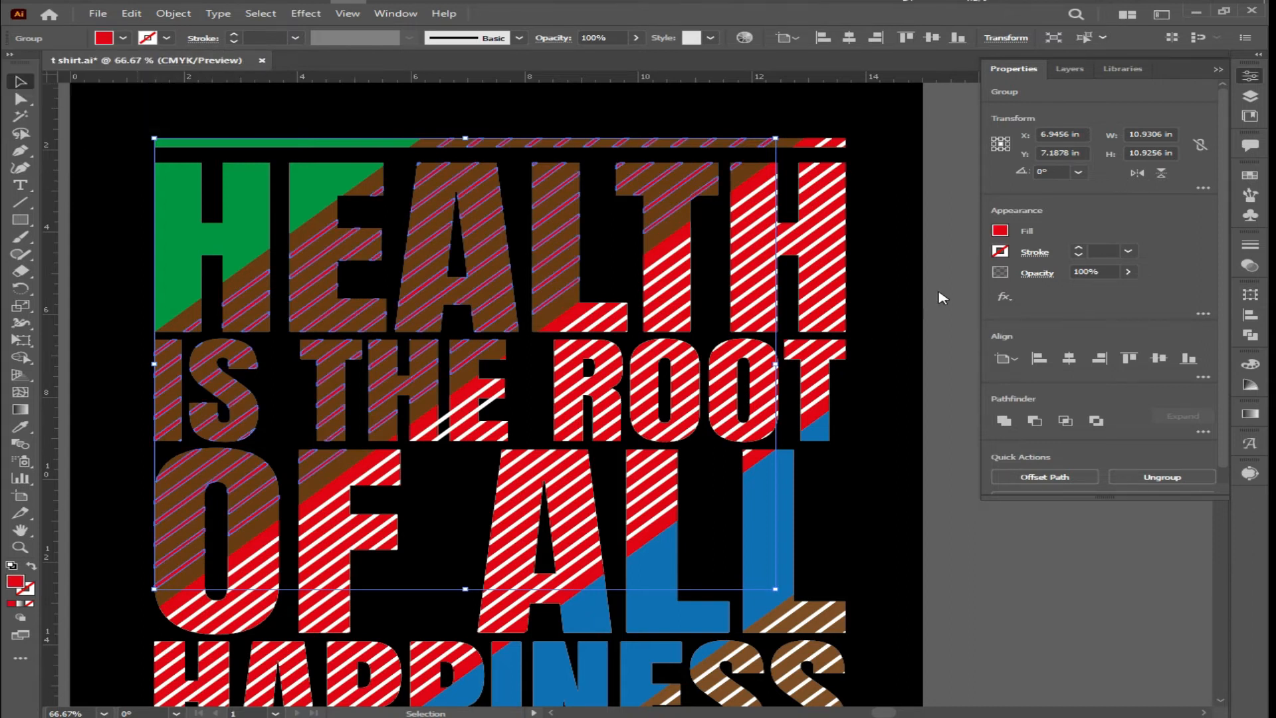
{"action": "left_click", "coordinate": [949, 325]}
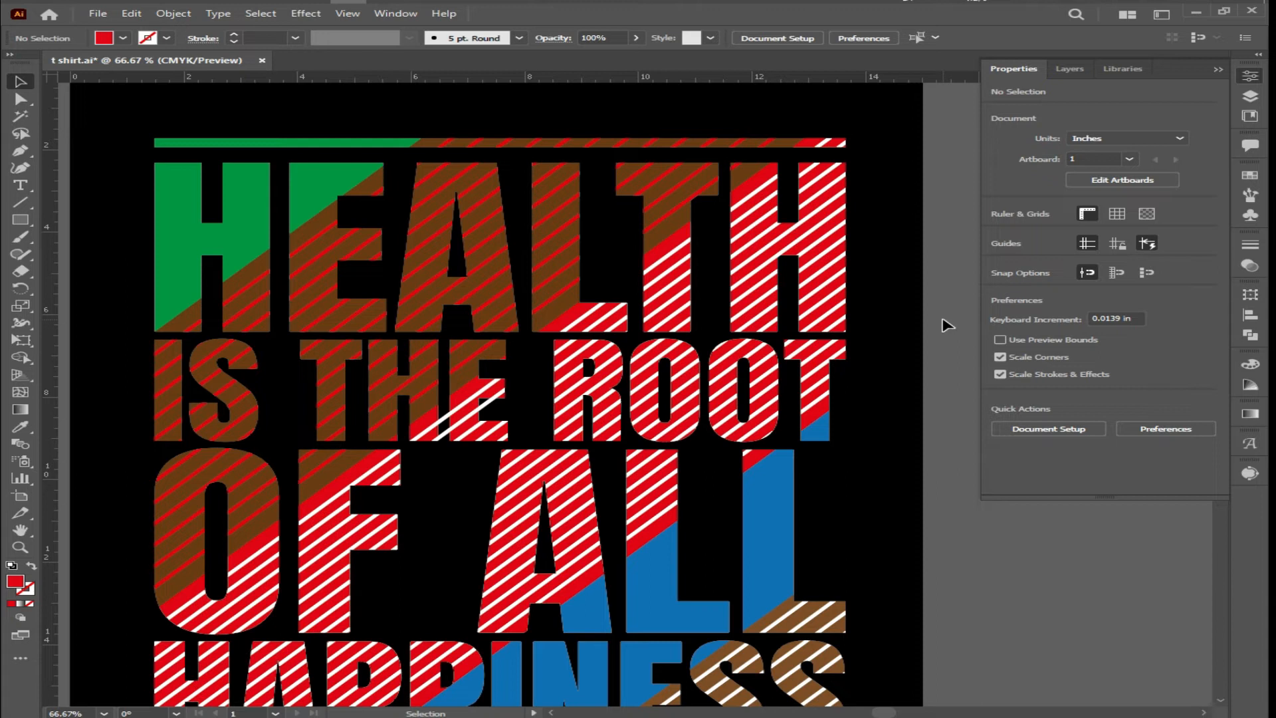
Step: Change the fill of the plain blue strip across ALL and HAPPINESS to white
{"action": "scroll", "coordinate": [940, 333], "scroll_direction": "down", "scroll_amount": 5}
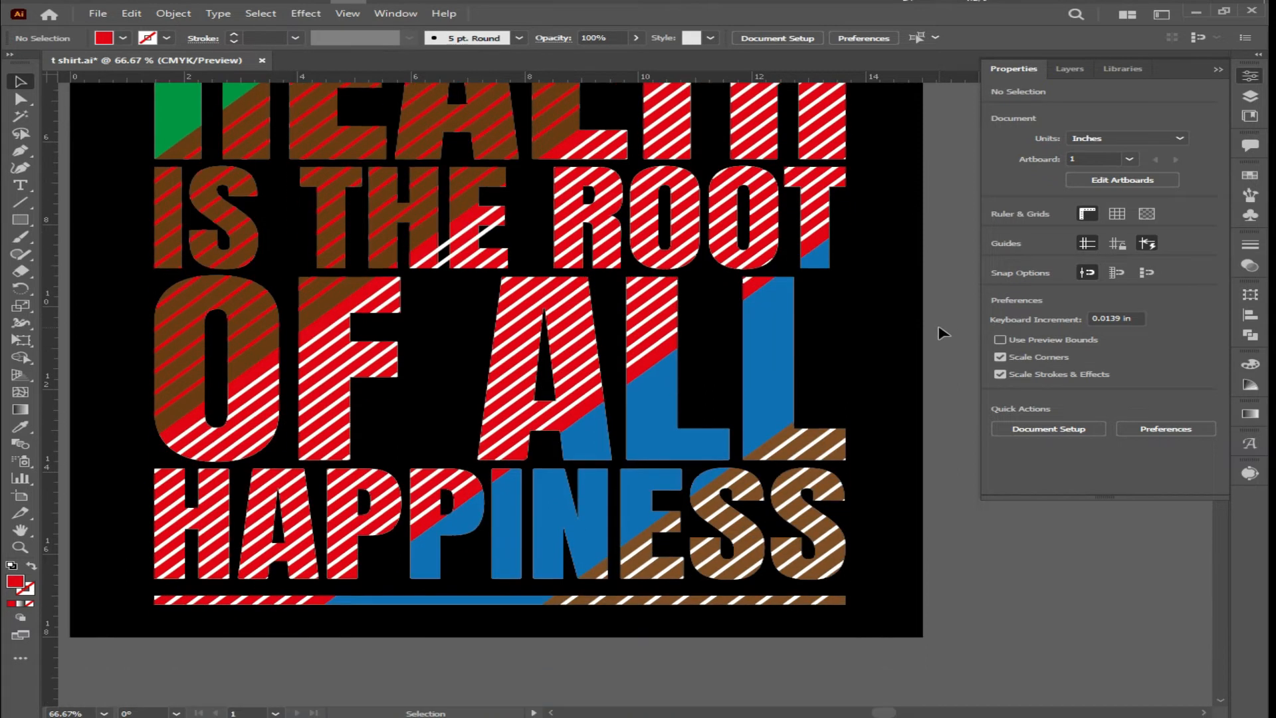
{"action": "scroll", "coordinate": [864, 353], "scroll_direction": "up", "scroll_amount": 2}
{"action": "left_click", "coordinate": [787, 371]}
{"action": "left_click", "coordinate": [122, 38]}
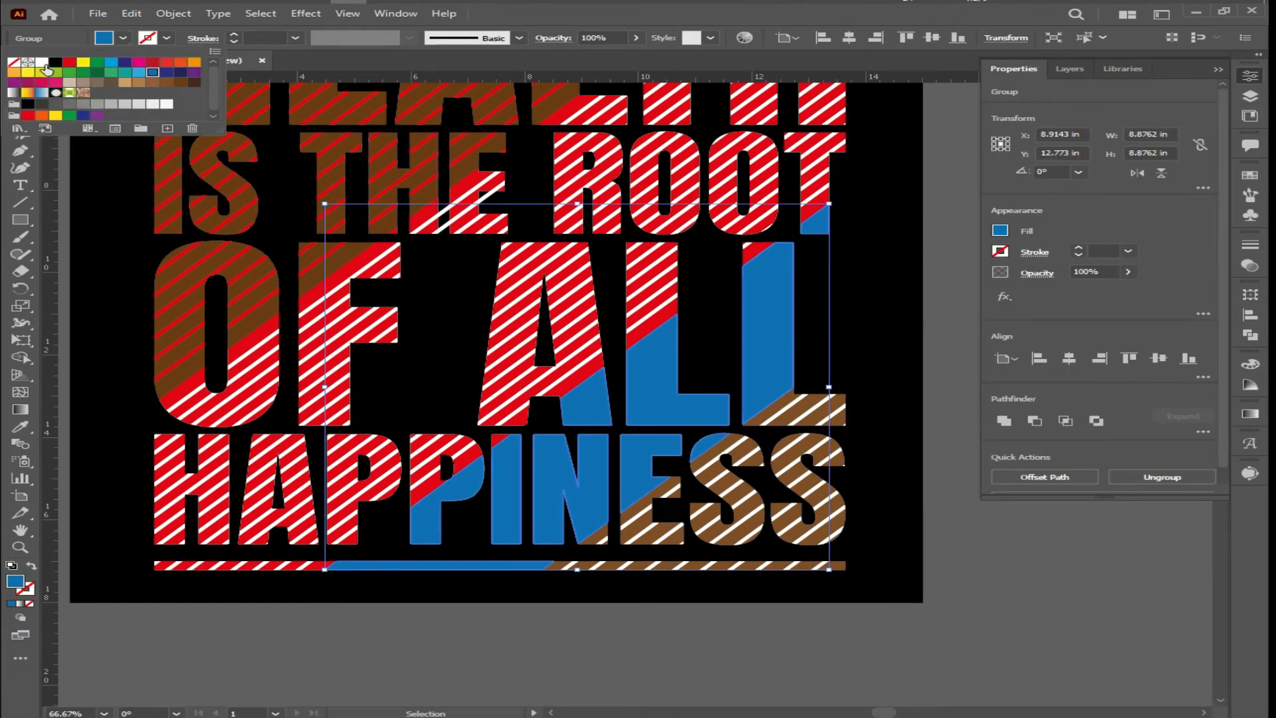
{"action": "left_click", "coordinate": [48, 71]}
{"action": "left_click", "coordinate": [906, 331]}
{"action": "scroll", "coordinate": [931, 315], "scroll_direction": "right", "scroll_amount": 2}
{"action": "scroll", "coordinate": [931, 315], "scroll_direction": "down", "scroll_amount": 1}
{"action": "scroll", "coordinate": [930, 315], "scroll_direction": "down", "scroll_amount": 2}
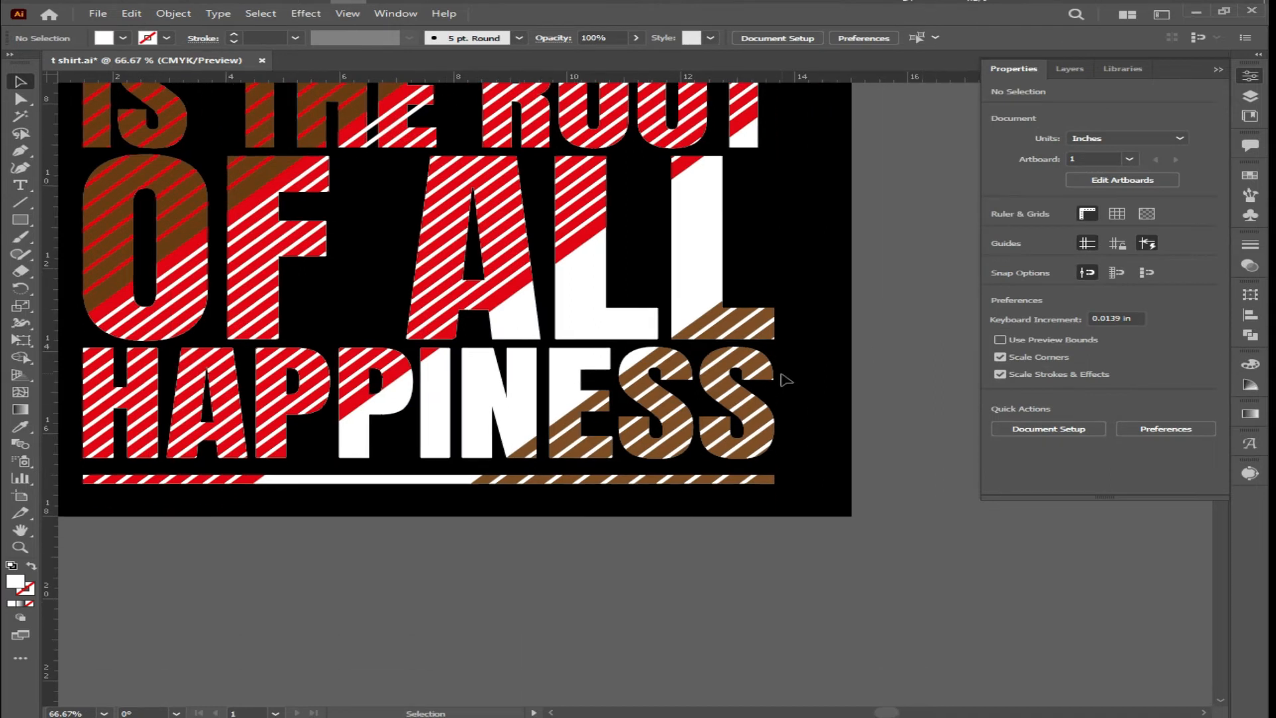
Step: Try green swatches on the brown corner strip around the final letters of HAPPINESS and keep the light yellowish green
{"action": "left_click", "coordinate": [776, 383]}
{"action": "left_click", "coordinate": [125, 40]}
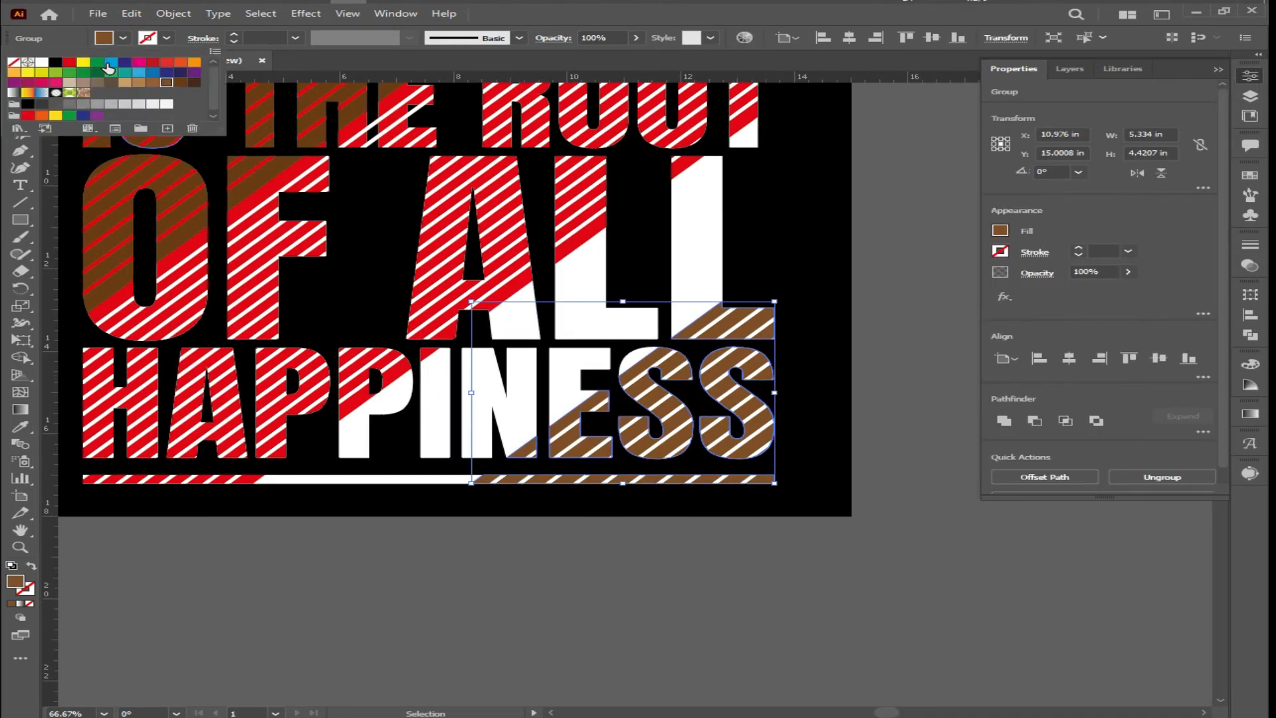
{"action": "left_click", "coordinate": [55, 74]}
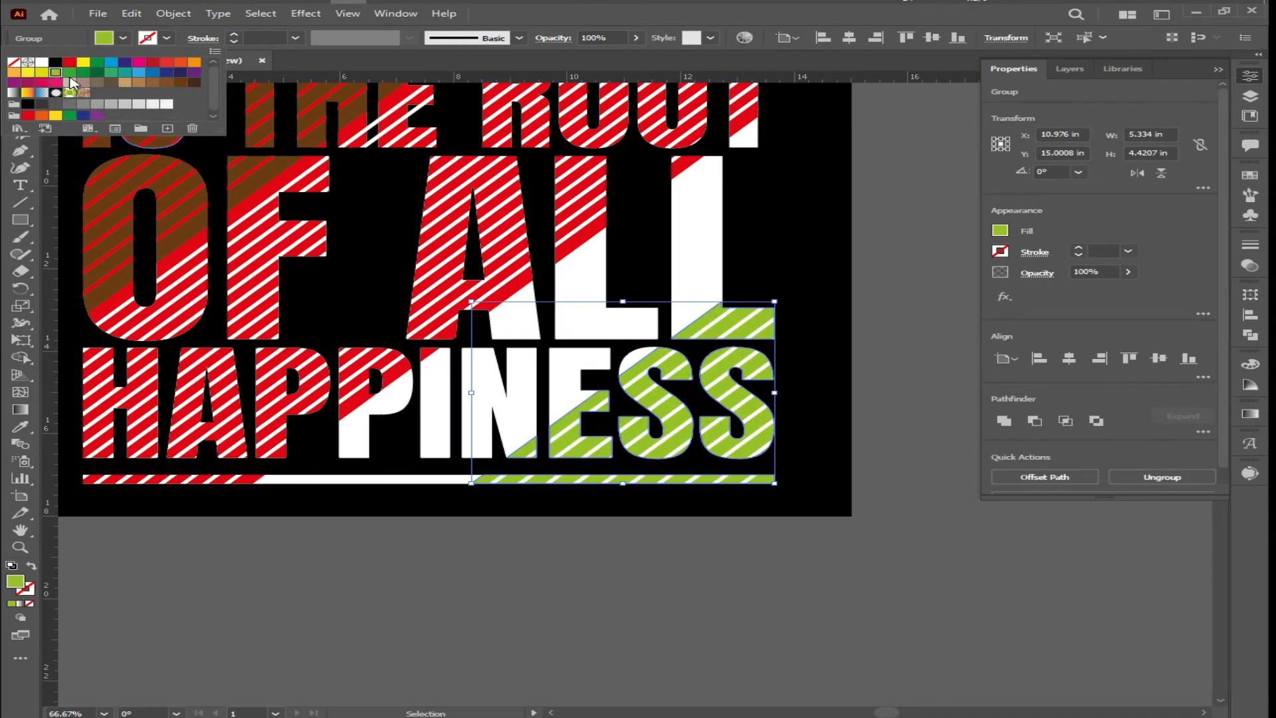
{"action": "left_click", "coordinate": [69, 73]}
{"action": "left_click", "coordinate": [55, 75]}
Step: Fine-tune the corner strip's light green to a slightly brighter shade in the Color Picker and deselect it
{"action": "double_click", "coordinate": [20, 583]}
{"action": "left_click", "coordinate": [988, 483]}
{"action": "left_click_drag", "start_coordinate": [995, 470], "coordinate": [998, 457]}
{"action": "left_click", "coordinate": [1186, 439]}
{"action": "left_click", "coordinate": [906, 456]}
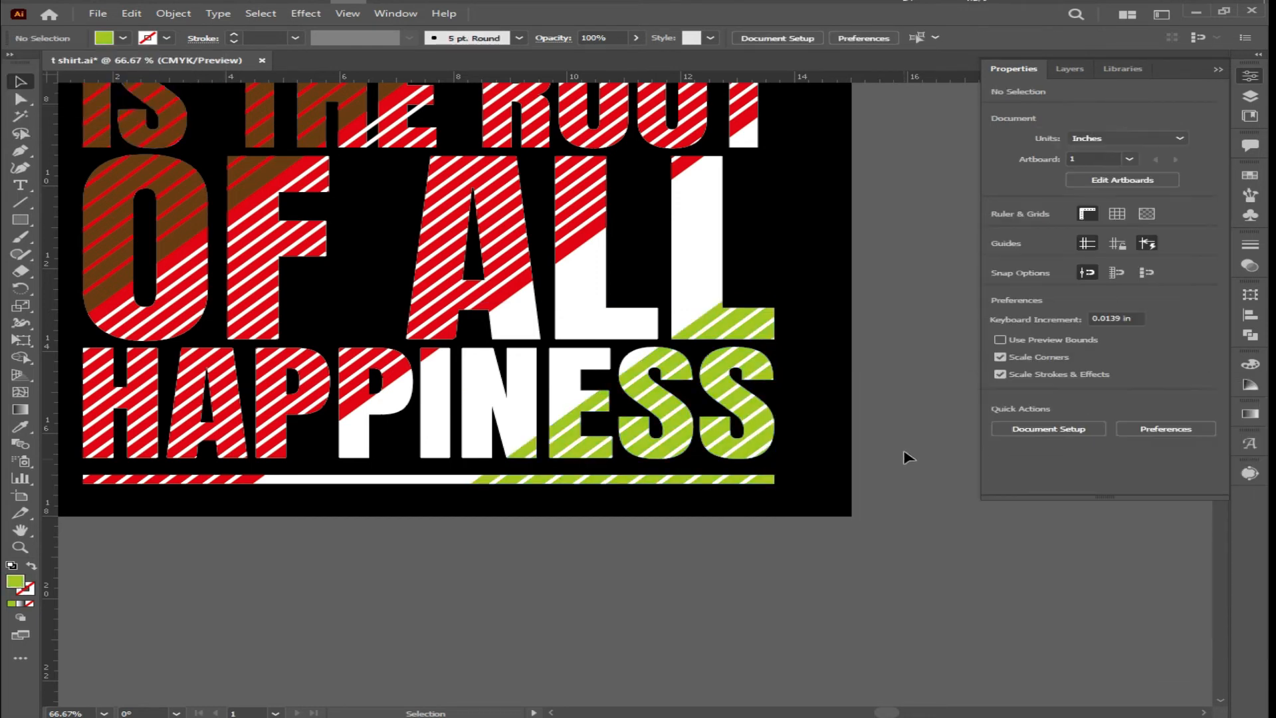
Step: Try a black fill on the white stripes of the light green corner and undo it
{"action": "scroll", "coordinate": [808, 423], "scroll_direction": "up", "scroll_amount": 3}
{"action": "left_click", "coordinate": [732, 420]}
{"action": "left_click", "coordinate": [122, 38]}
{"action": "left_click", "coordinate": [56, 62]}
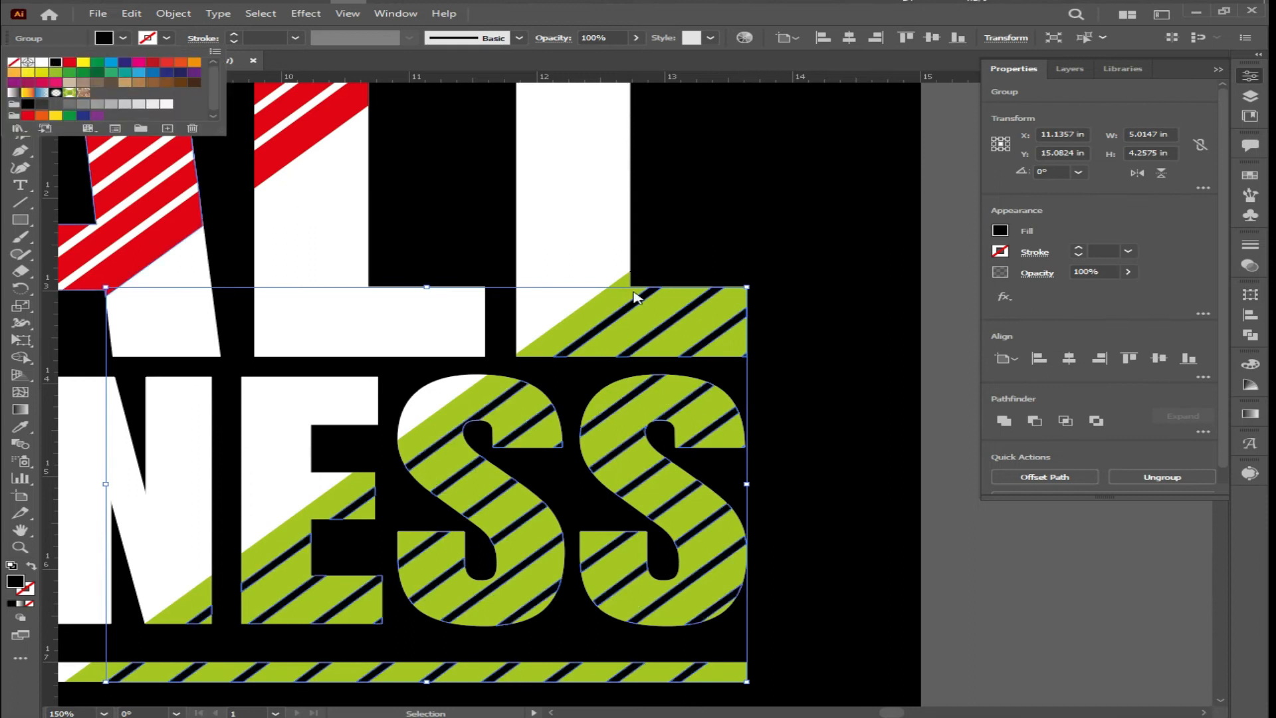
{"action": "left_click", "coordinate": [864, 386]}
{"action": "scroll", "coordinate": [865, 387], "scroll_direction": "down", "scroll_amount": 5}
{"action": "scroll", "coordinate": [861, 385], "scroll_direction": "up", "scroll_amount": 3}
{"action": "key", "text": "ctrl+z"}
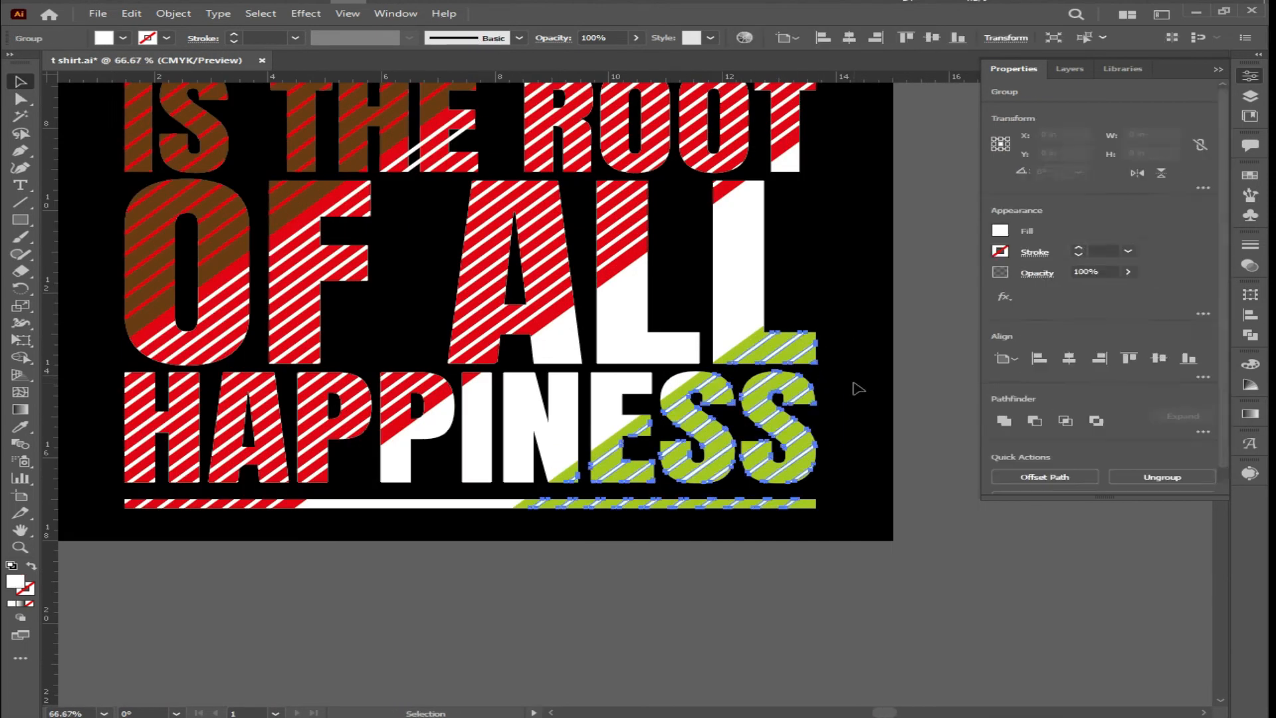
Step: Deselect the stripes and examine the whole recoloured design
{"action": "left_click", "coordinate": [856, 385]}
{"action": "scroll", "coordinate": [857, 383], "scroll_direction": "down", "scroll_amount": 3}
{"action": "scroll", "coordinate": [876, 378], "scroll_direction": "up", "scroll_amount": 3}
{"action": "scroll", "coordinate": [856, 392], "scroll_direction": "up", "scroll_amount": 1}
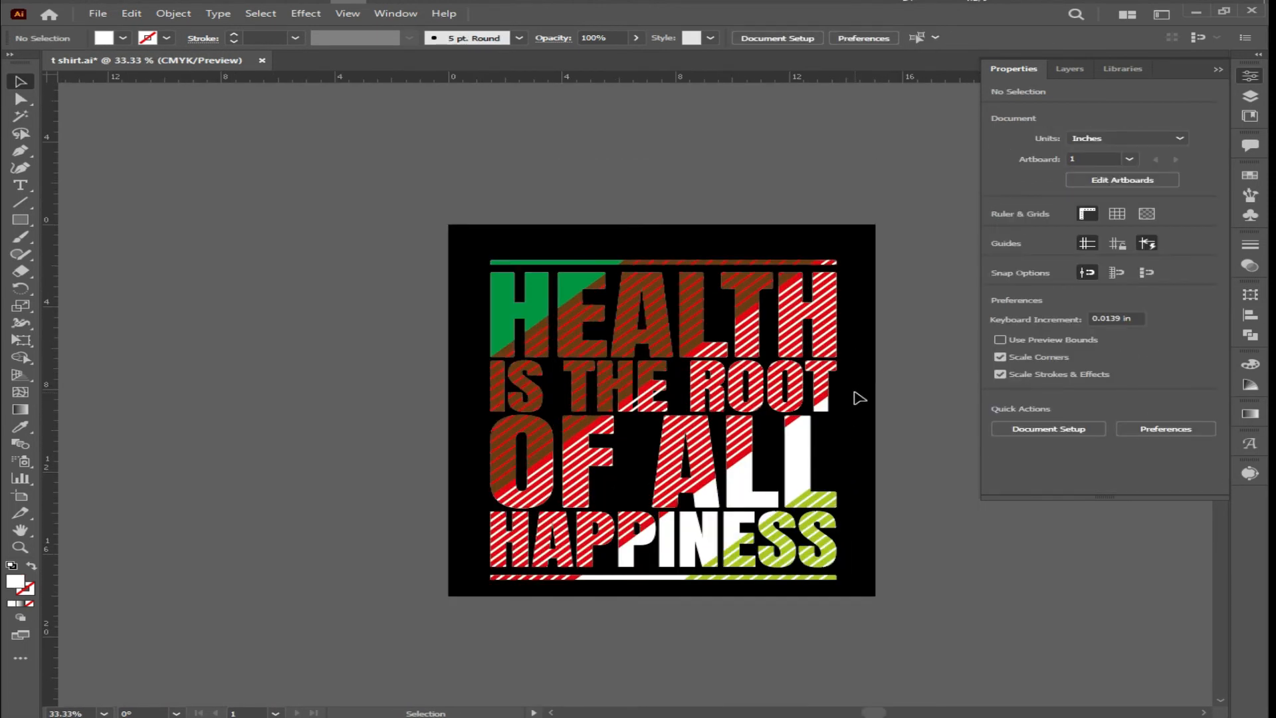
{"action": "scroll", "coordinate": [840, 482], "scroll_direction": "down", "scroll_amount": 2}
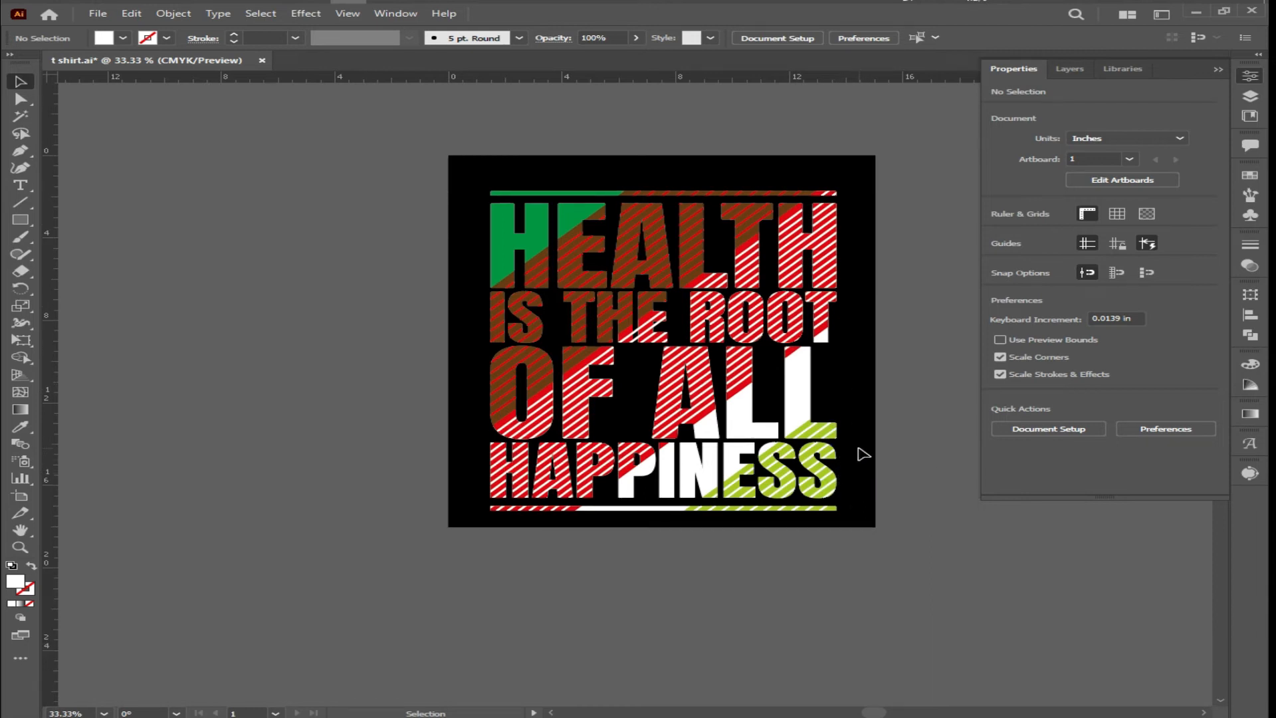
Step: Examine the colours and stripes of the whole lettering design from a distance and up close
{"action": "scroll", "coordinate": [863, 454], "scroll_direction": "down", "scroll_amount": 1}
{"action": "scroll", "coordinate": [864, 454], "scroll_direction": "right", "scroll_amount": 1}
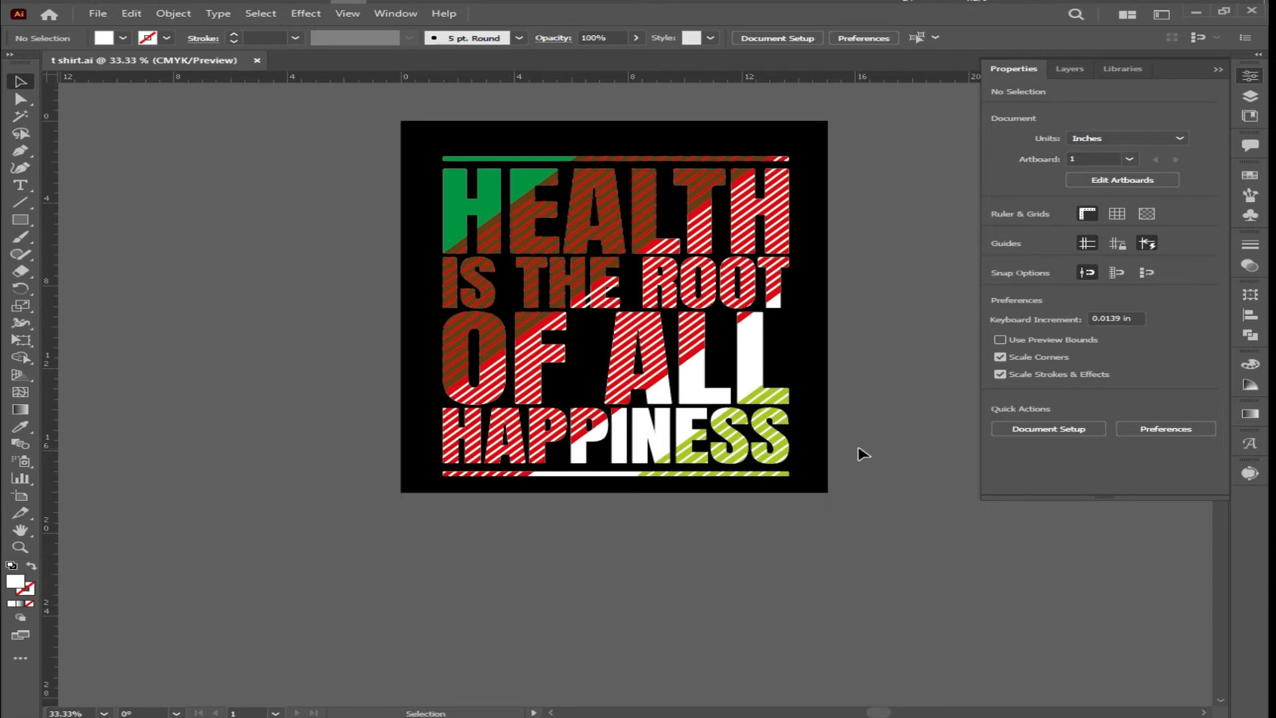
{"action": "scroll", "coordinate": [676, 177], "scroll_direction": "up", "scroll_amount": 1}
{"action": "scroll", "coordinate": [642, 186], "scroll_direction": "up", "scroll_amount": 2}
{"action": "scroll", "coordinate": [639, 231], "scroll_direction": "down", "scroll_amount": 5}
{"action": "scroll", "coordinate": [639, 231], "scroll_direction": "up", "scroll_amount": 3}
{"action": "scroll", "coordinate": [640, 231], "scroll_direction": "down", "scroll_amount": 1}
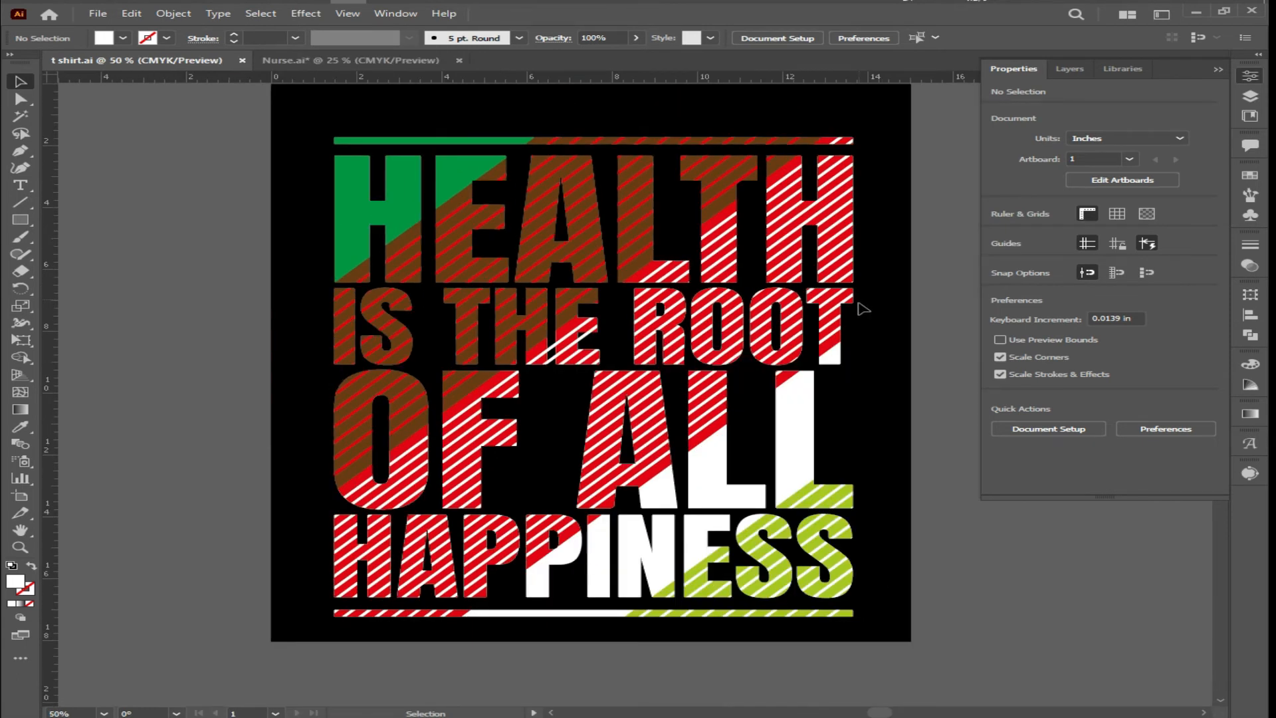
{"action": "scroll", "coordinate": [819, 361], "scroll_direction": "right", "scroll_amount": 1}
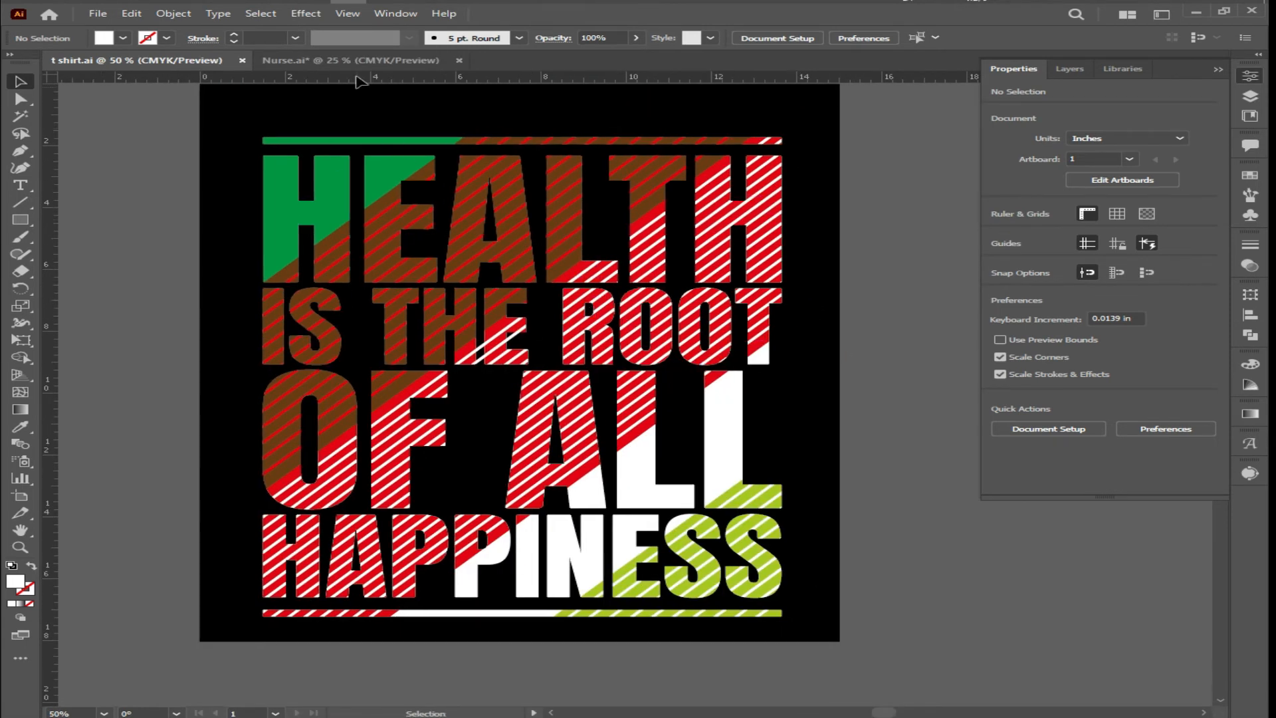
Step: Bring the black grunge texture from Nurse.ai into t shirt.ai and place it over the lettering
{"action": "left_click", "coordinate": [353, 60]}
{"action": "left_click", "coordinate": [394, 304]}
{"action": "left_click_drag", "start_coordinate": [174, 63], "coordinate": [648, 406]}
{"action": "left_click", "coordinate": [1019, 545]}
Step: Make an opacity mask on the lettering from the grunge texture with Clip turned off, and deselect it
{"action": "left_click", "coordinate": [1250, 266]}
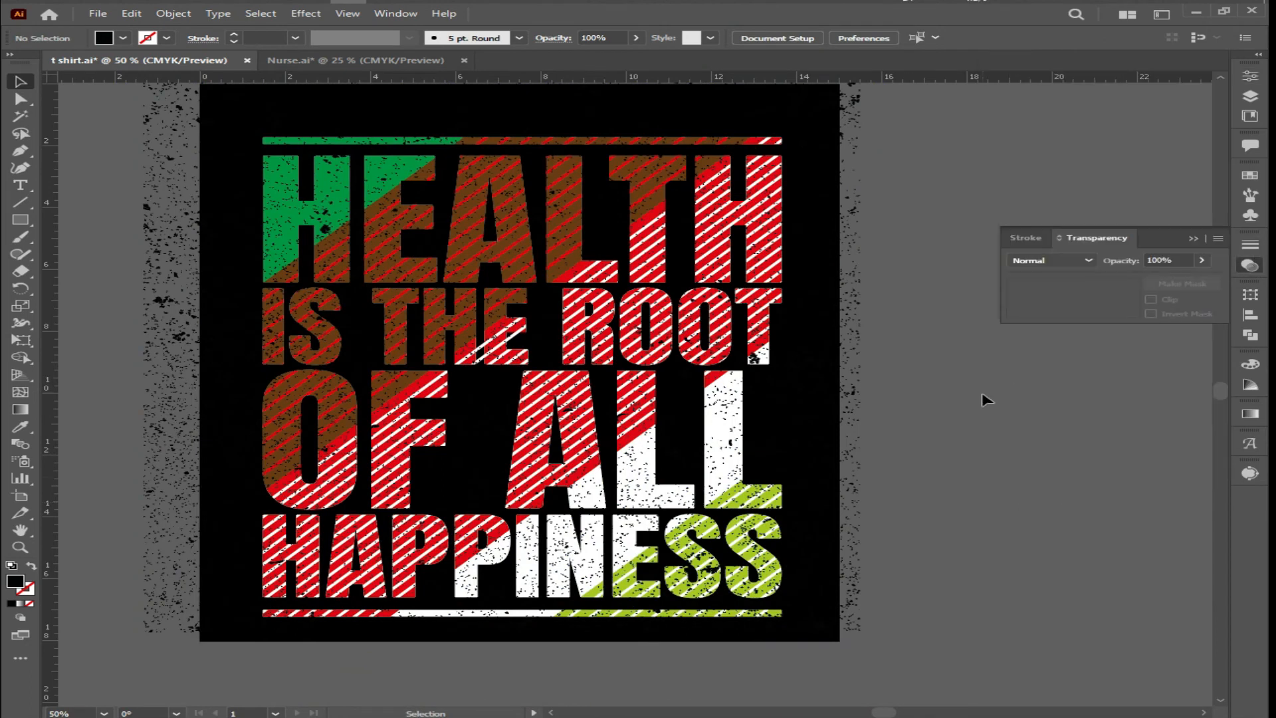
{"action": "right_click", "coordinate": [849, 482]}
{"action": "mouse_move", "coordinate": [914, 410]}
{"action": "left_click", "coordinate": [798, 405]}
{"action": "left_click", "coordinate": [927, 463]}
{"action": "scroll", "coordinate": [927, 464], "scroll_direction": "down", "scroll_amount": 2}
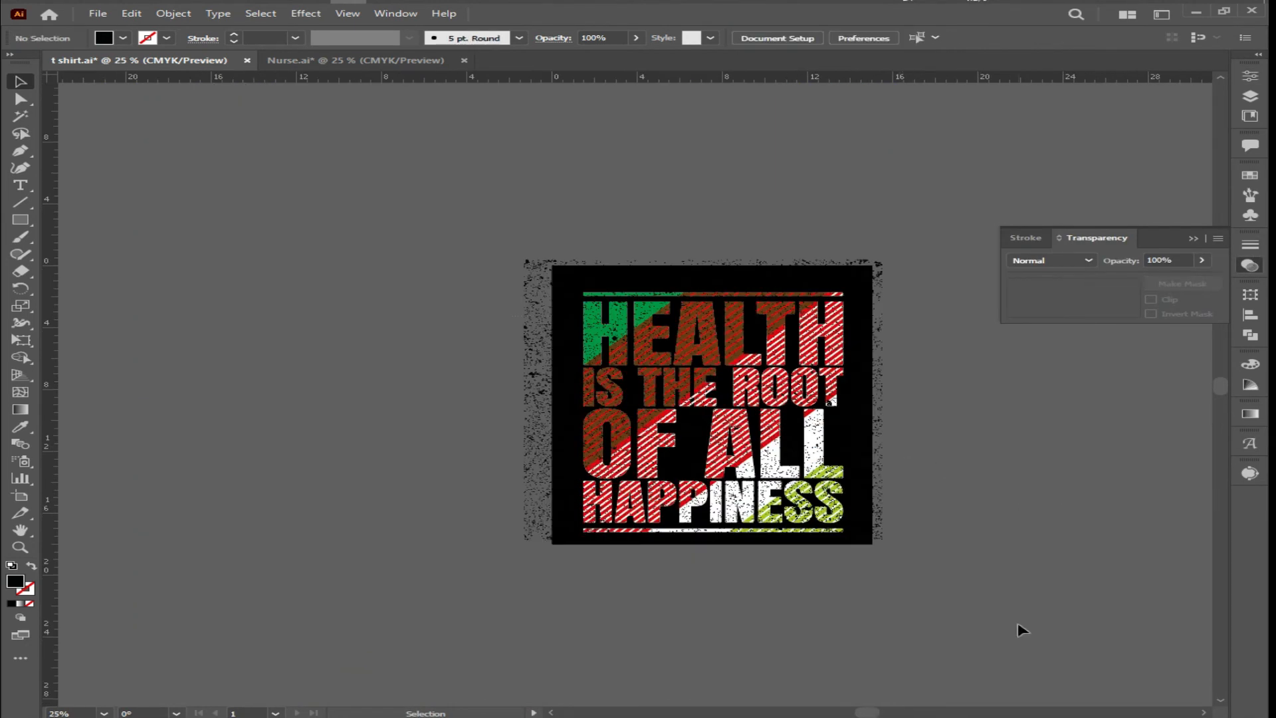
{"action": "left_click_drag", "start_coordinate": [1017, 624], "coordinate": [465, 276]}
{"action": "left_click", "coordinate": [1160, 285]}
{"action": "left_click", "coordinate": [1152, 300]}
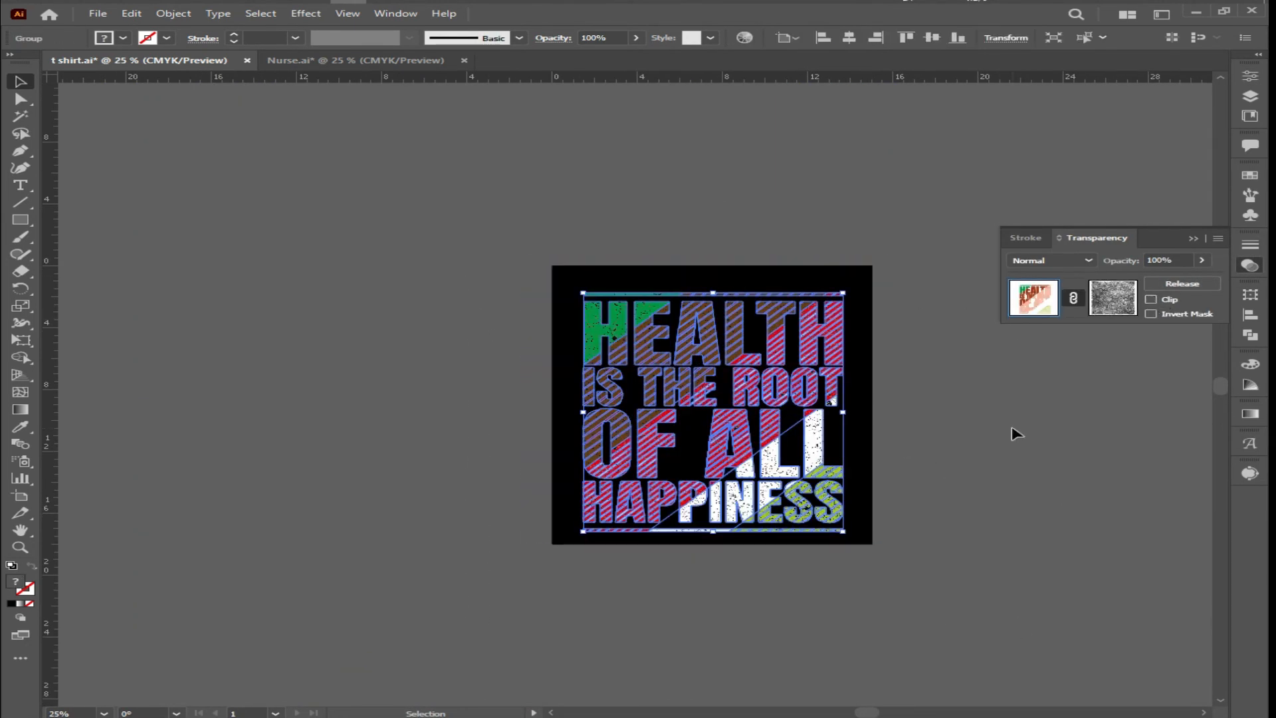
{"action": "left_click", "coordinate": [1012, 426]}
Step: Recolour the green corner of HEALTH and its adjoining upper bar red inside the masked group
{"action": "scroll", "coordinate": [831, 385], "scroll_direction": "up", "scroll_amount": 3}
{"action": "scroll", "coordinate": [814, 391], "scroll_direction": "up", "scroll_amount": 3}
{"action": "scroll", "coordinate": [807, 385], "scroll_direction": "down", "scroll_amount": 5}
{"action": "scroll", "coordinate": [630, 288], "scroll_direction": "up", "scroll_amount": 4}
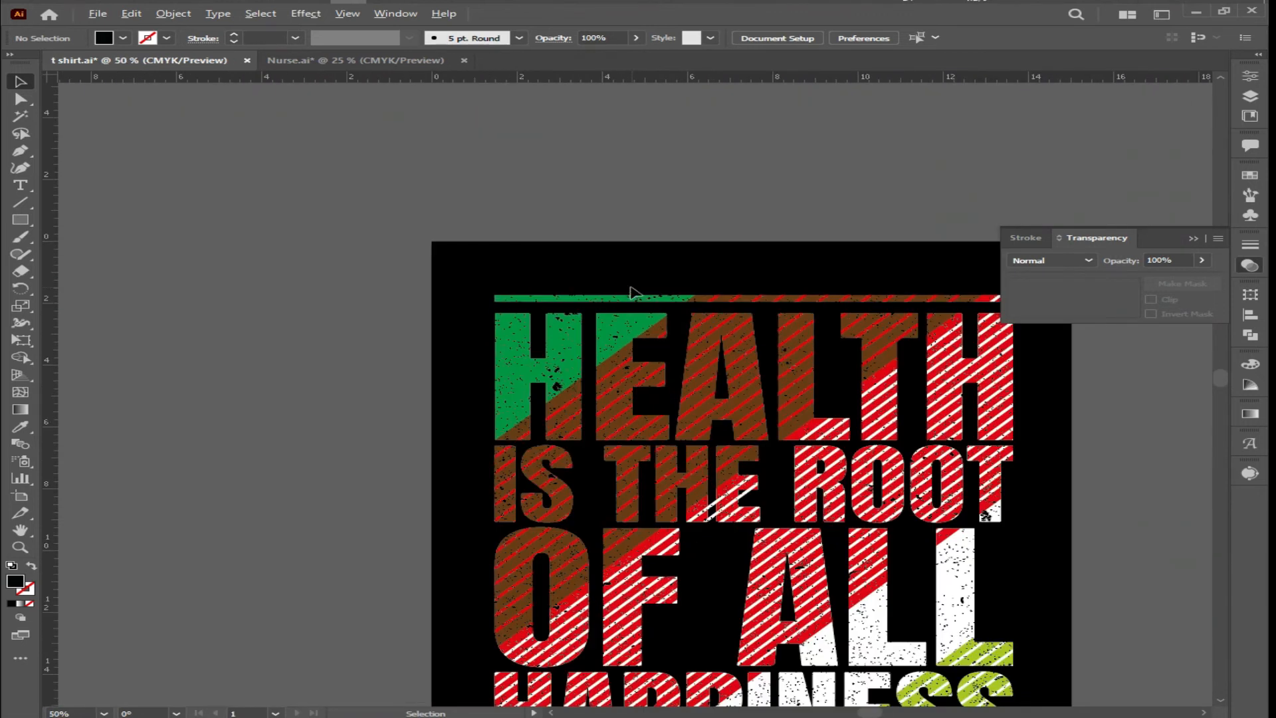
{"action": "scroll", "coordinate": [610, 330], "scroll_direction": "down", "scroll_amount": 1}
{"action": "double_click", "coordinate": [628, 271]}
{"action": "double_click", "coordinate": [628, 271]}
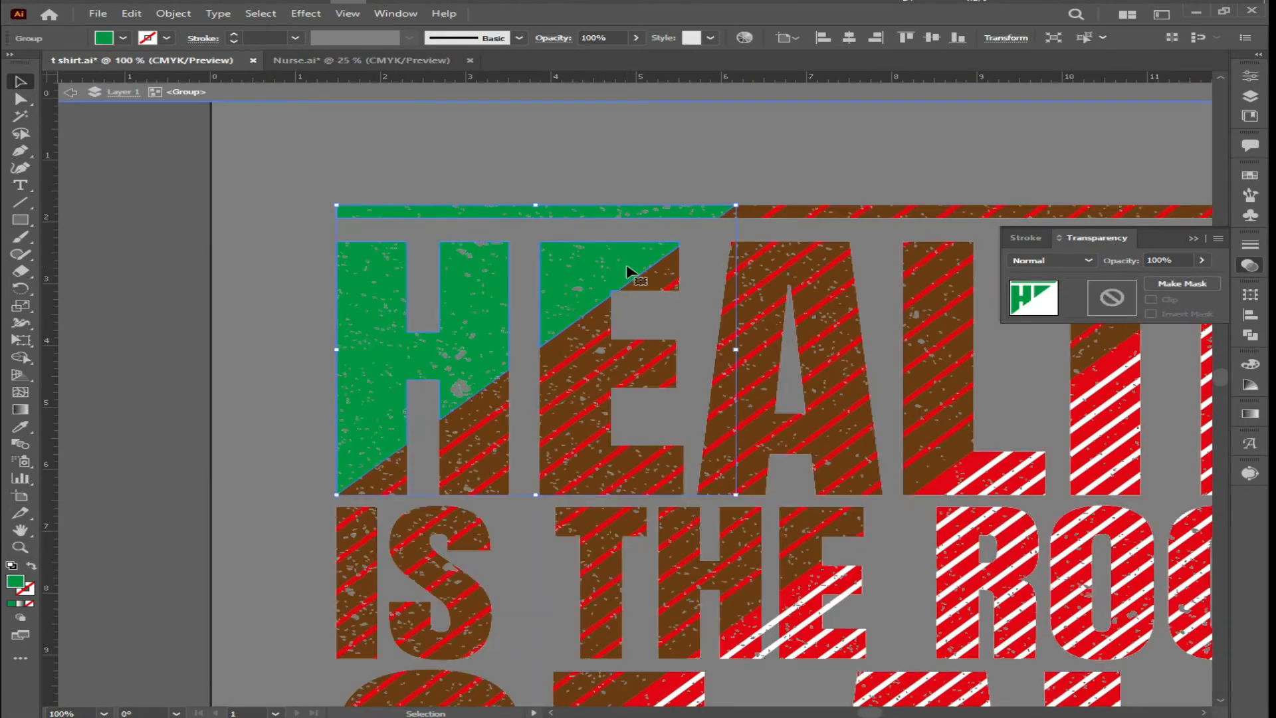
{"action": "left_click", "coordinate": [123, 38]}
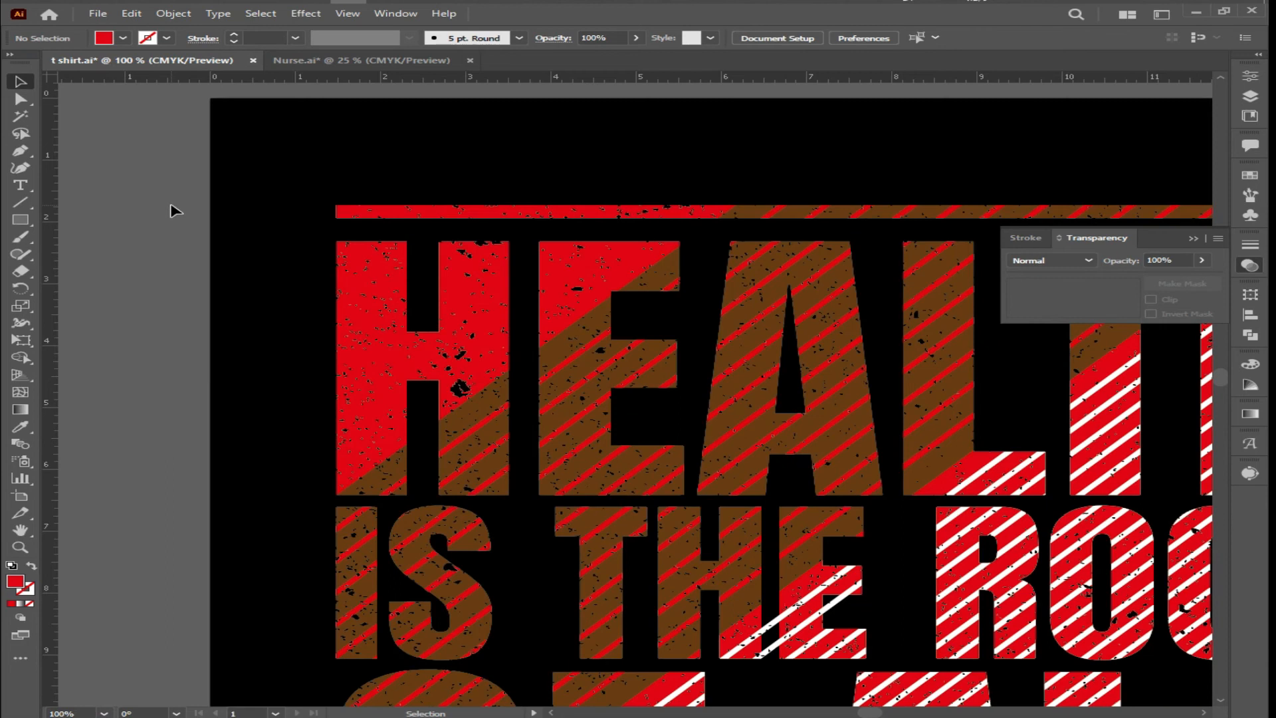
Step: Recolour the brown diagonal strip across HEALTH, IS THE and OF white
{"action": "scroll", "coordinate": [612, 350], "scroll_direction": "down", "scroll_amount": 3}
{"action": "scroll", "coordinate": [724, 326], "scroll_direction": "up", "scroll_amount": 2}
{"action": "scroll", "coordinate": [798, 327], "scroll_direction": "up", "scroll_amount": 3}
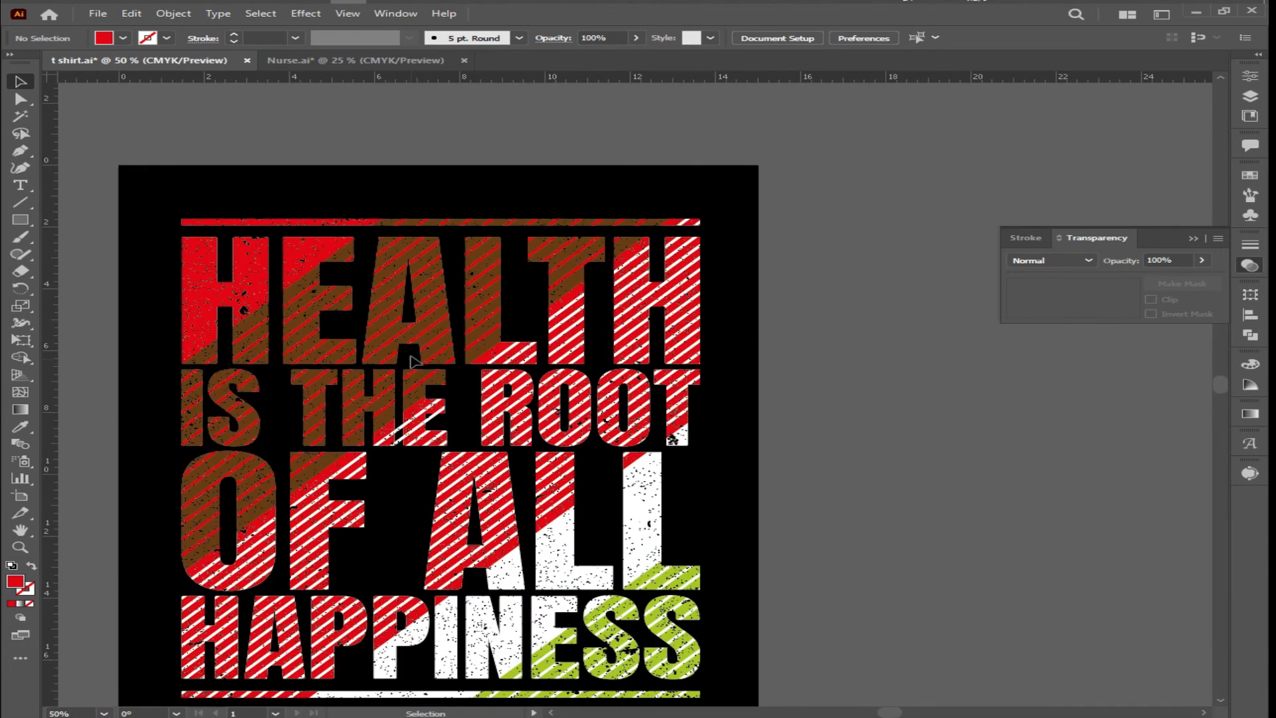
{"action": "scroll", "coordinate": [410, 361], "scroll_direction": "up", "scroll_amount": 1}
{"action": "double_click", "coordinate": [498, 327]}
{"action": "left_click", "coordinate": [123, 39]}
{"action": "left_click", "coordinate": [41, 61]}
{"action": "double_click", "coordinate": [820, 299]}
Step: Fill the red stripes crossing the white diagonal strip with black and leave group isolation
{"action": "scroll", "coordinate": [584, 242], "scroll_direction": "up", "scroll_amount": 1}
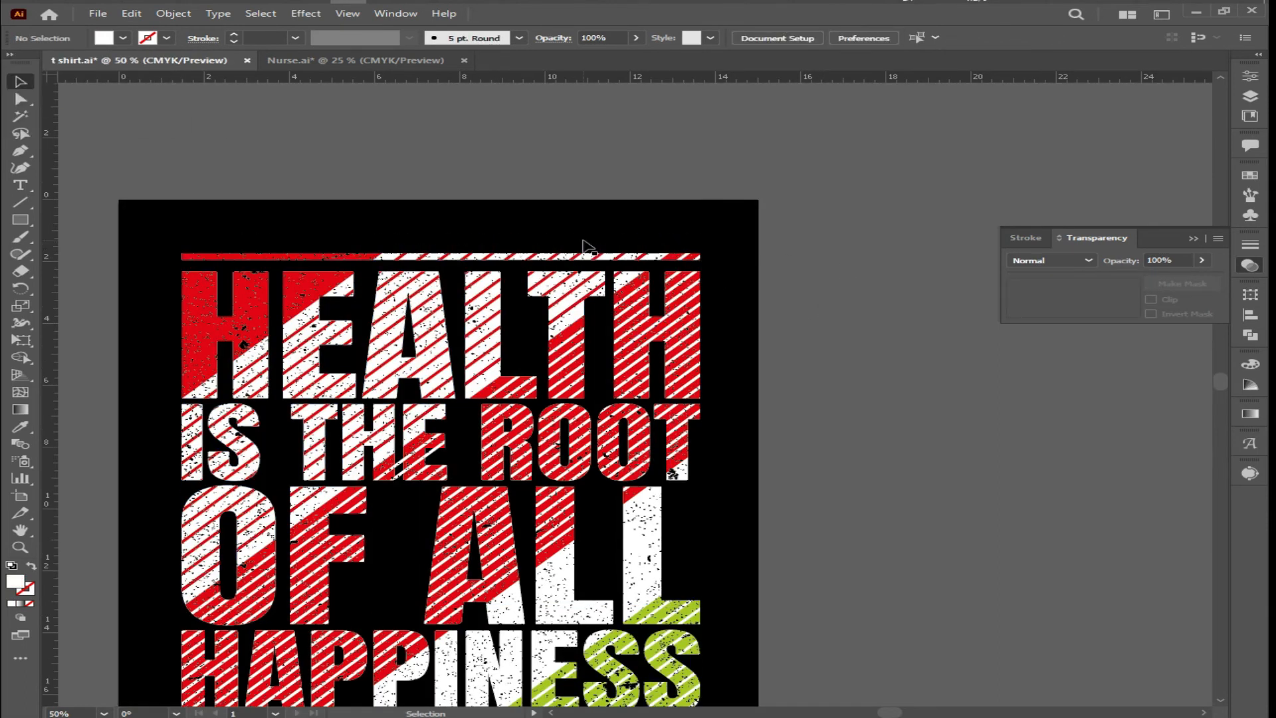
{"action": "scroll", "coordinate": [672, 252], "scroll_direction": "down", "scroll_amount": 2}
{"action": "scroll", "coordinate": [622, 261], "scroll_direction": "up", "scroll_amount": 2}
{"action": "double_click", "coordinate": [650, 245]}
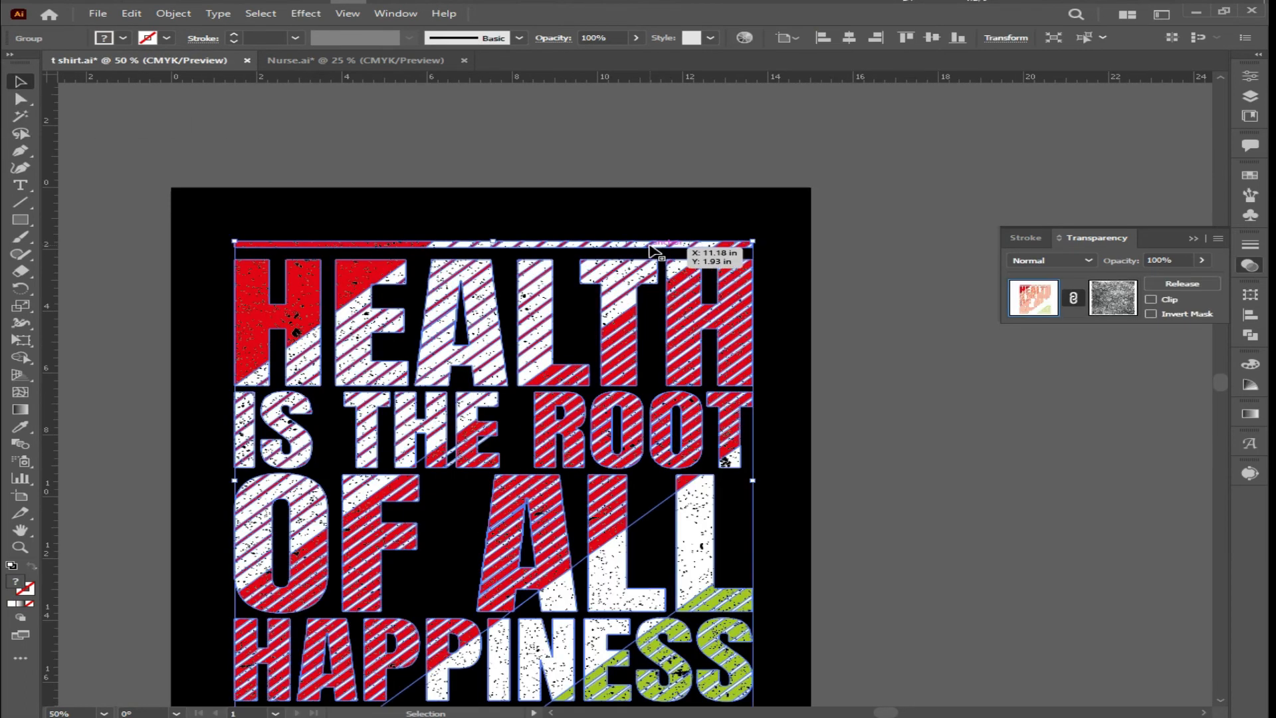
{"action": "left_click", "coordinate": [651, 249]}
{"action": "left_click", "coordinate": [125, 38]}
{"action": "left_click", "coordinate": [191, 81]}
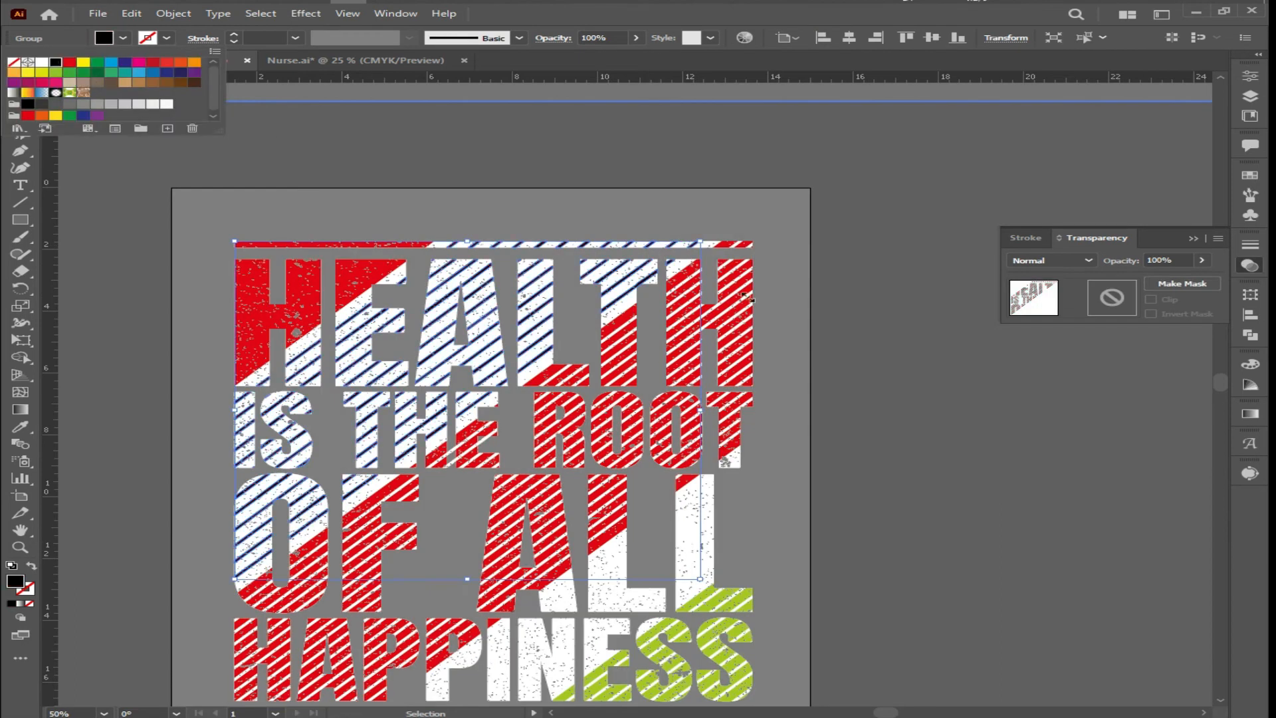
{"action": "double_click", "coordinate": [871, 284]}
Step: Recolour the light green corner strip around the final letters of HAPPINESS red
{"action": "scroll", "coordinate": [844, 319], "scroll_direction": "down", "scroll_amount": 1}
{"action": "scroll", "coordinate": [839, 324], "scroll_direction": "down", "scroll_amount": 3}
{"action": "scroll", "coordinate": [671, 315], "scroll_direction": "right", "scroll_amount": 6}
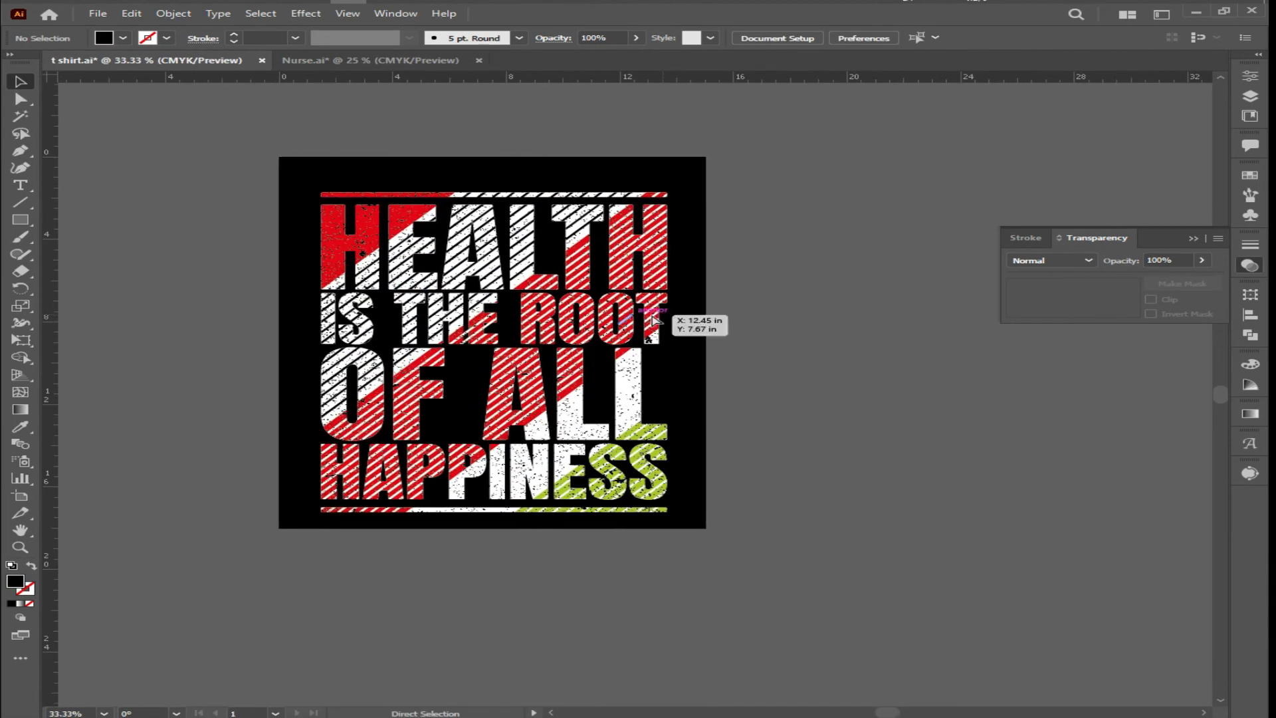
{"action": "scroll", "coordinate": [465, 299], "scroll_direction": "up", "scroll_amount": 1}
{"action": "scroll", "coordinate": [707, 240], "scroll_direction": "down", "scroll_amount": 1}
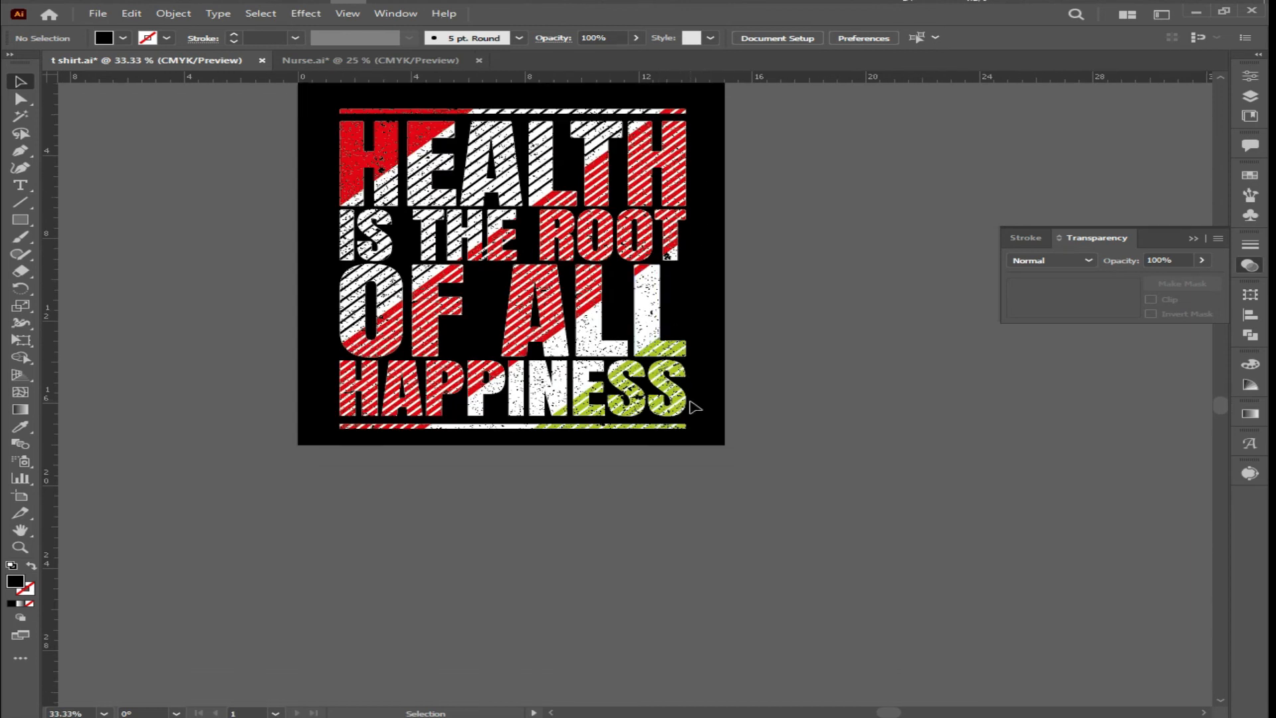
{"action": "scroll", "coordinate": [684, 403], "scroll_direction": "up", "scroll_amount": 1}
{"action": "double_click", "coordinate": [681, 397]}
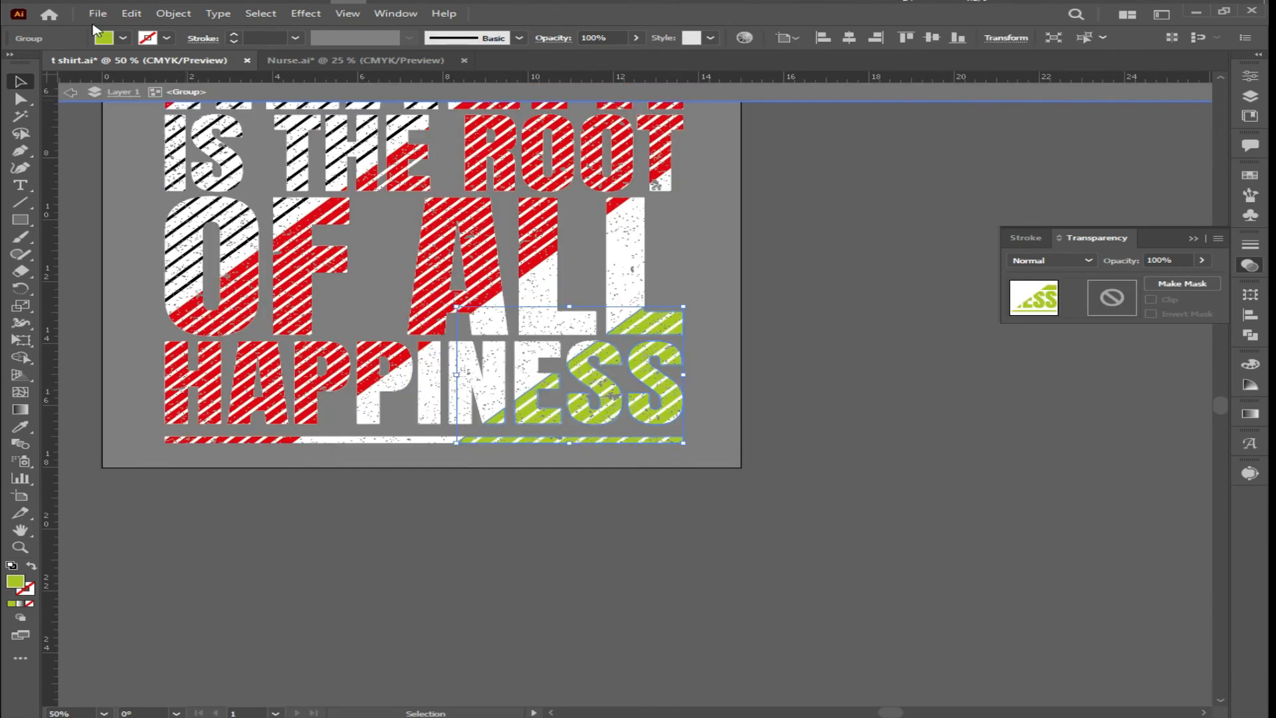
{"action": "left_click", "coordinate": [103, 38]}
{"action": "left_click", "coordinate": [69, 62]}
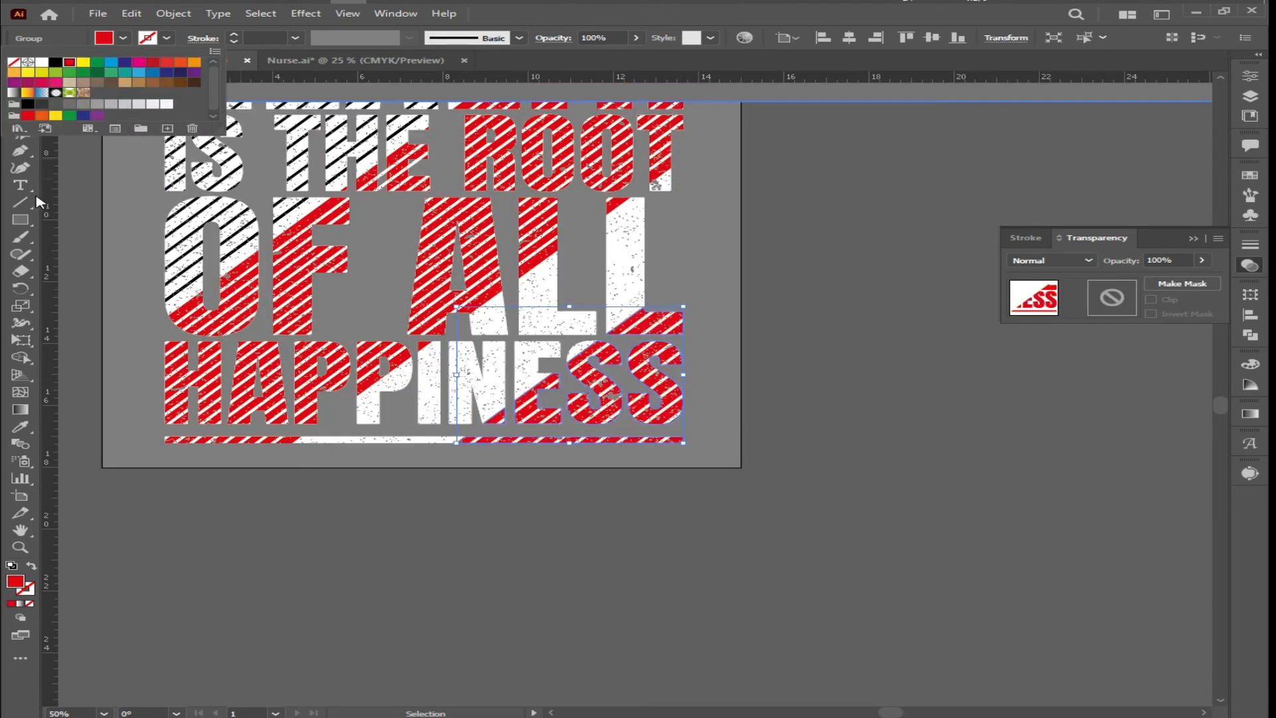
{"action": "double_click", "coordinate": [766, 277]}
Step: Scale the masked lettering down slightly and reposition it near the centre of the black background
{"action": "scroll", "coordinate": [771, 303], "scroll_direction": "down", "scroll_amount": 2}
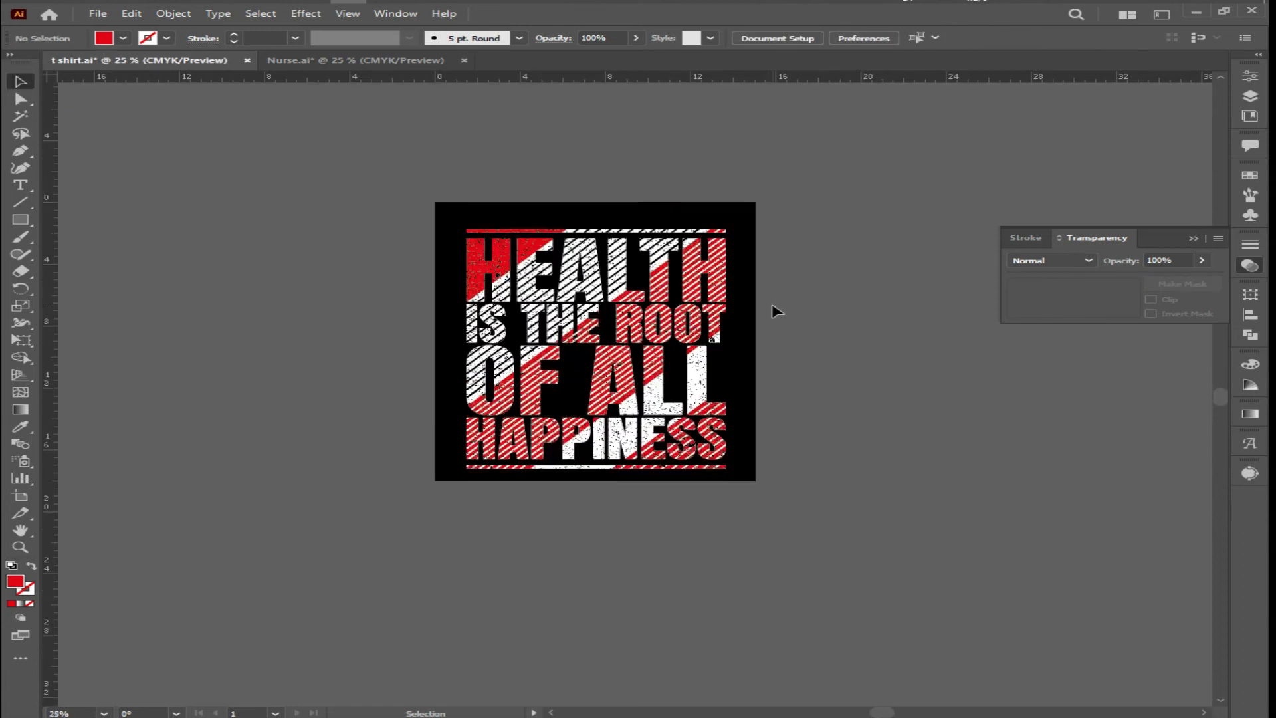
{"action": "scroll", "coordinate": [772, 306], "scroll_direction": "up", "scroll_amount": 1}
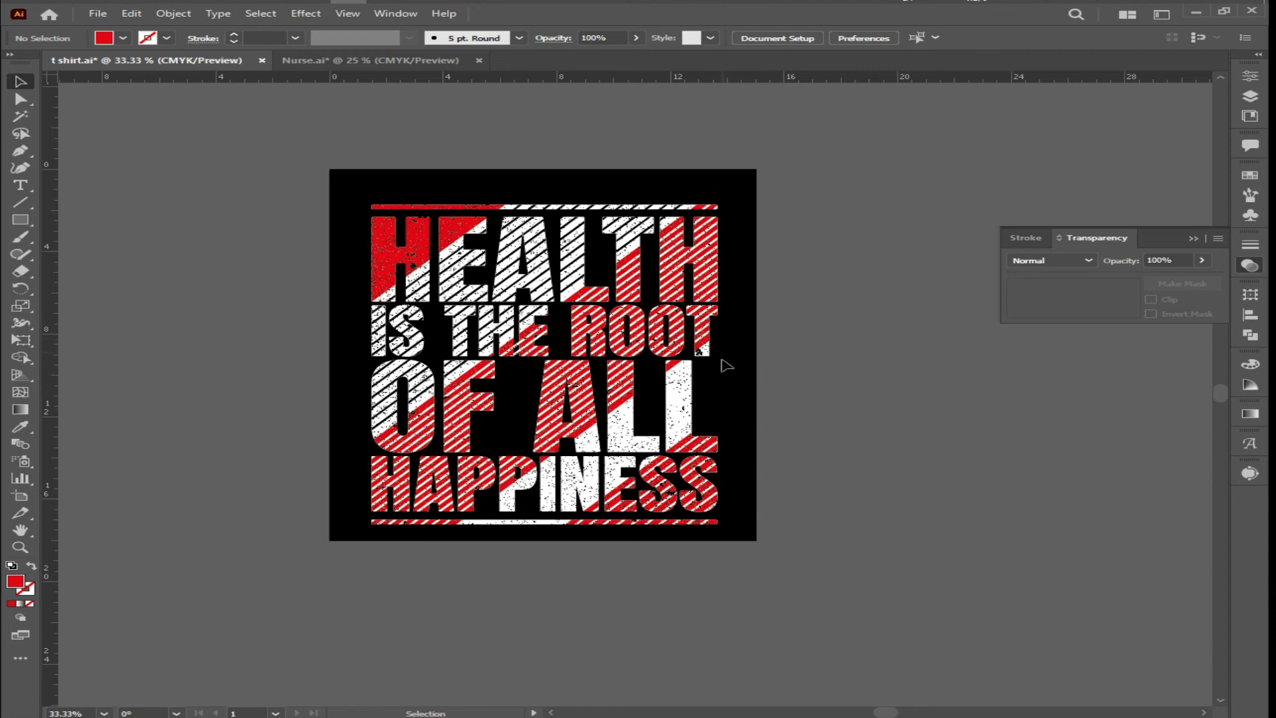
{"action": "scroll", "coordinate": [727, 366], "scroll_direction": "down", "scroll_amount": 3}
{"action": "scroll", "coordinate": [728, 368], "scroll_direction": "up", "scroll_amount": 2}
{"action": "scroll", "coordinate": [730, 370], "scroll_direction": "down", "scroll_amount": 1}
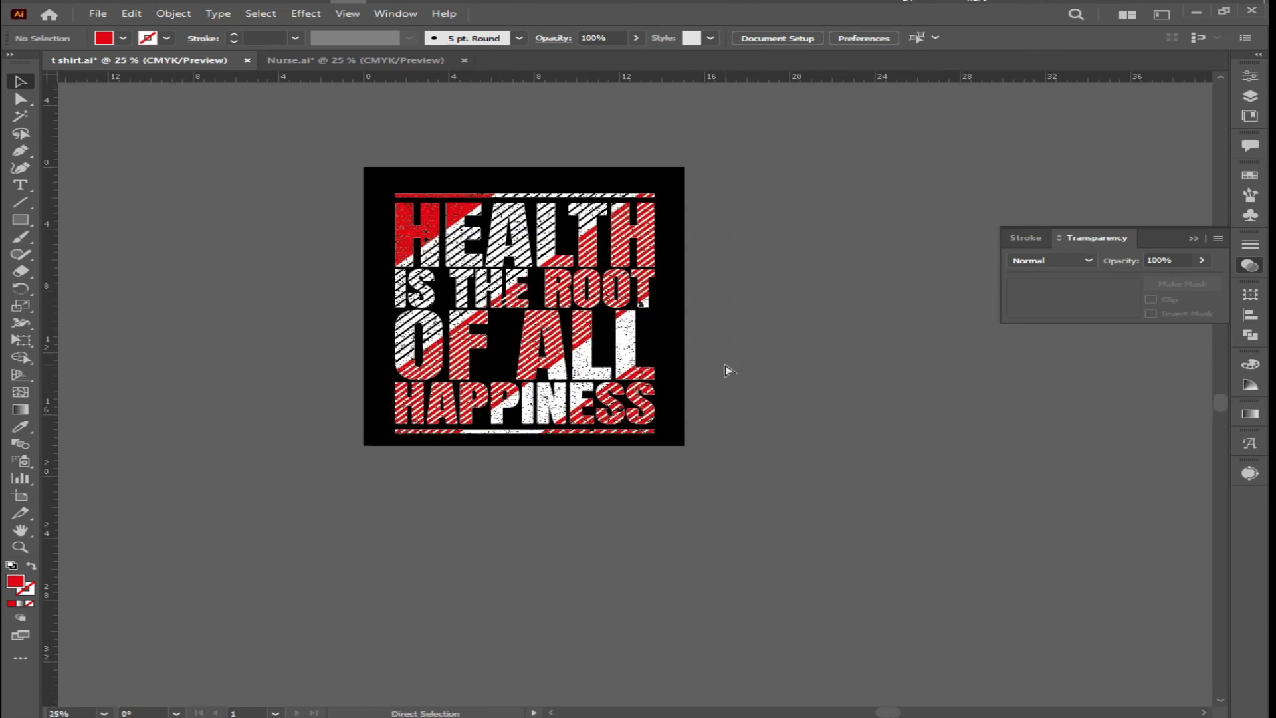
{"action": "left_click", "coordinate": [622, 399]}
{"action": "left_click_drag", "start_coordinate": [584, 370], "coordinate": [589, 361]}
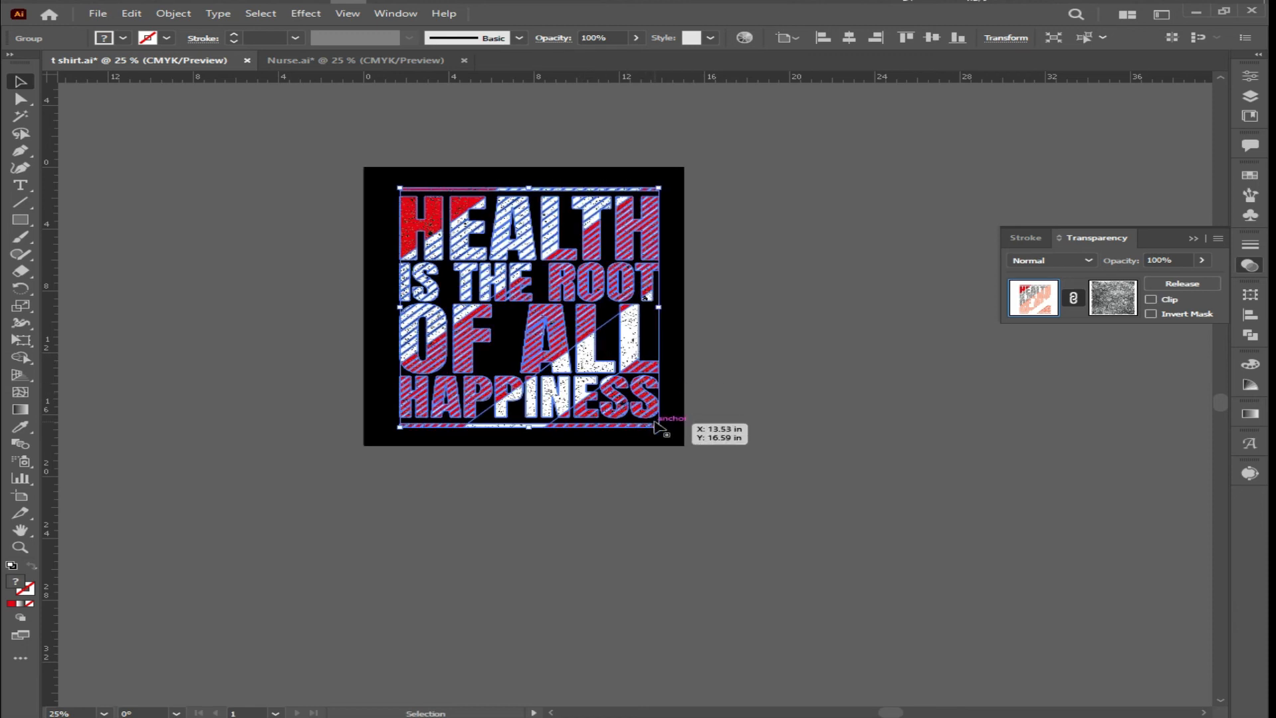
{"action": "left_click_drag", "start_coordinate": [660, 428], "coordinate": [640, 409]}
{"action": "left_click", "coordinate": [738, 339]}
{"action": "left_click_drag", "start_coordinate": [586, 317], "coordinate": [583, 312]}
{"action": "left_click", "coordinate": [715, 299]}
Step: Fill the white stripes of the wide red diagonal band through ROOT and OF ALL with black
{"action": "scroll", "coordinate": [523, 306], "scroll_direction": "up", "scroll_amount": 7}
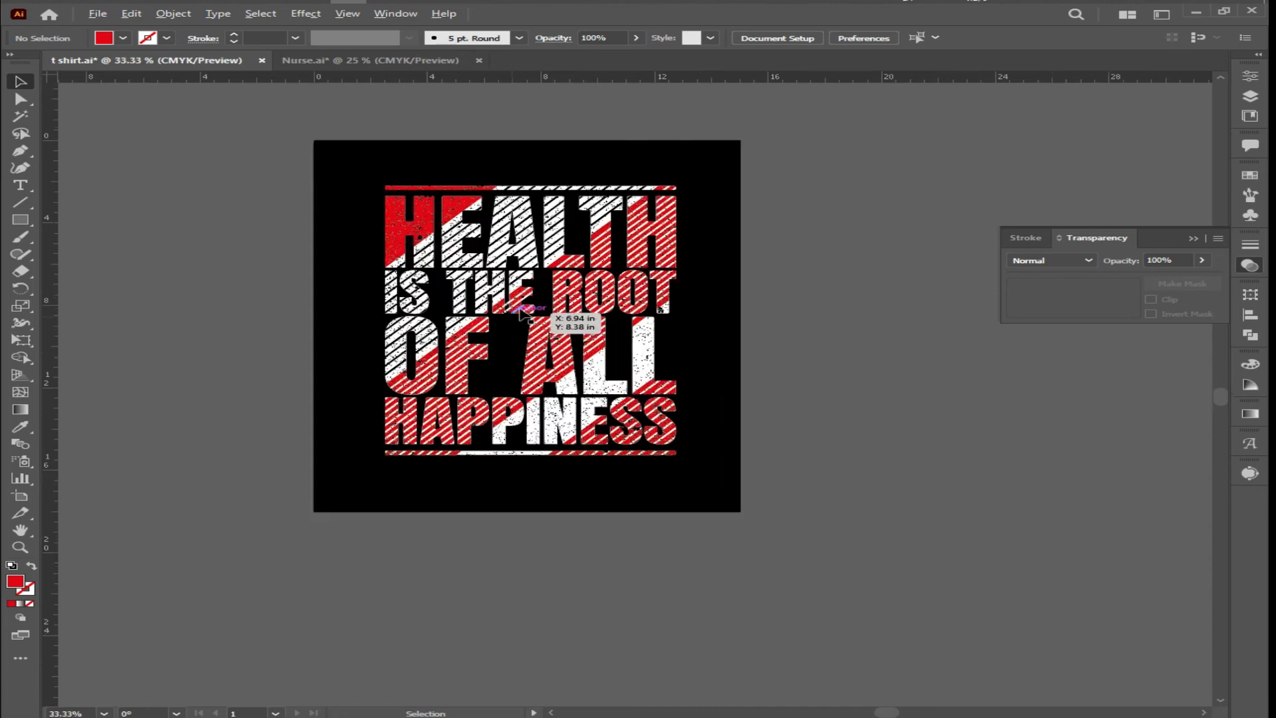
{"action": "scroll", "coordinate": [733, 247], "scroll_direction": "down", "scroll_amount": 7}
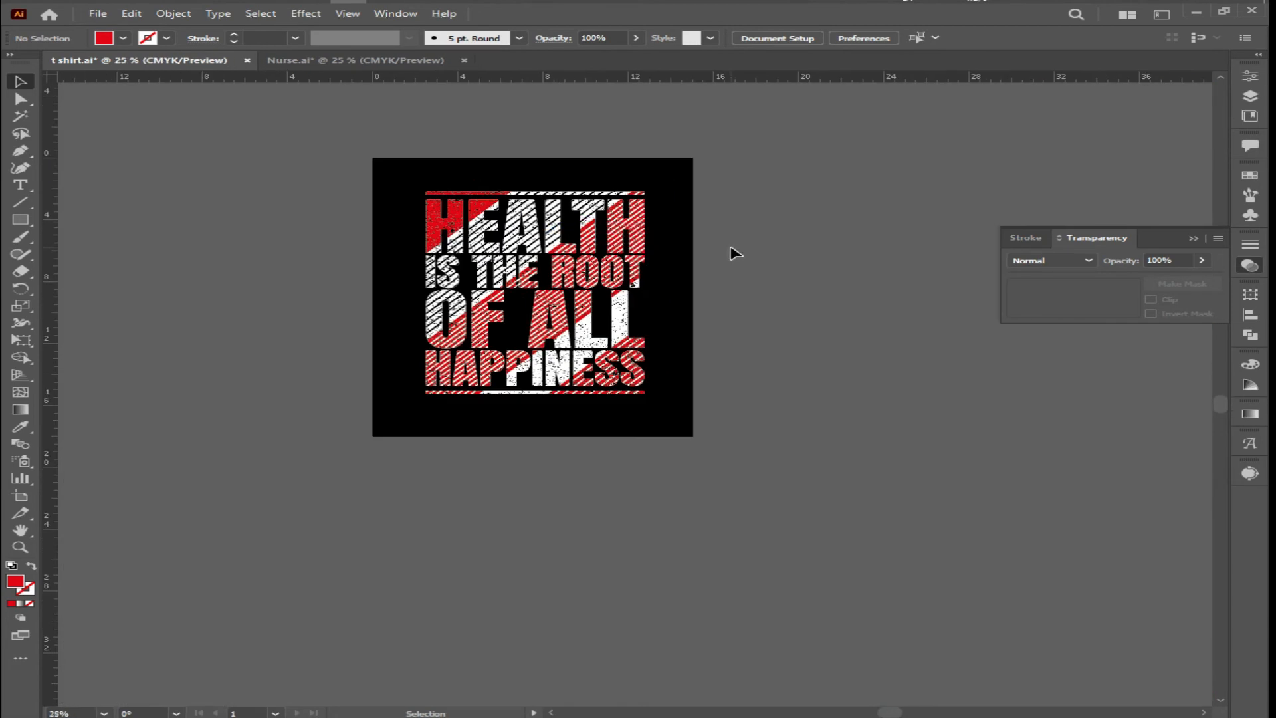
{"action": "scroll", "coordinate": [648, 276], "scroll_direction": "up", "scroll_amount": 2}
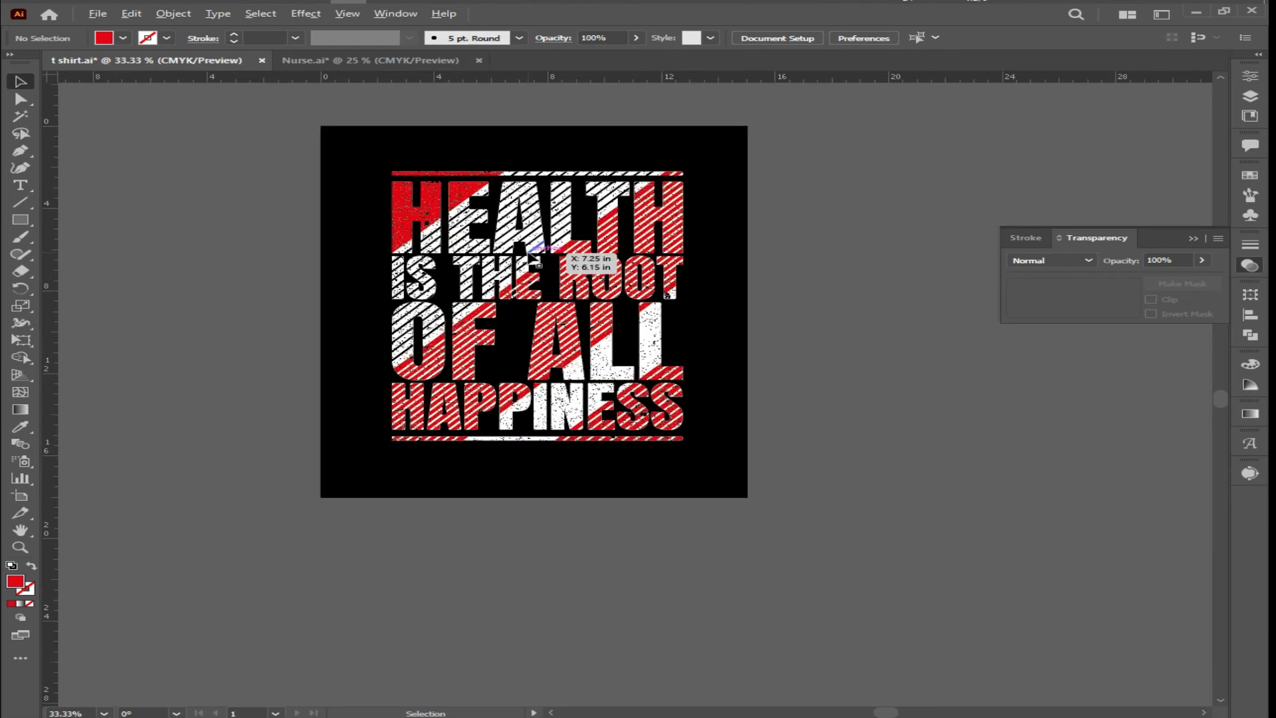
{"action": "double_click", "coordinate": [715, 279]}
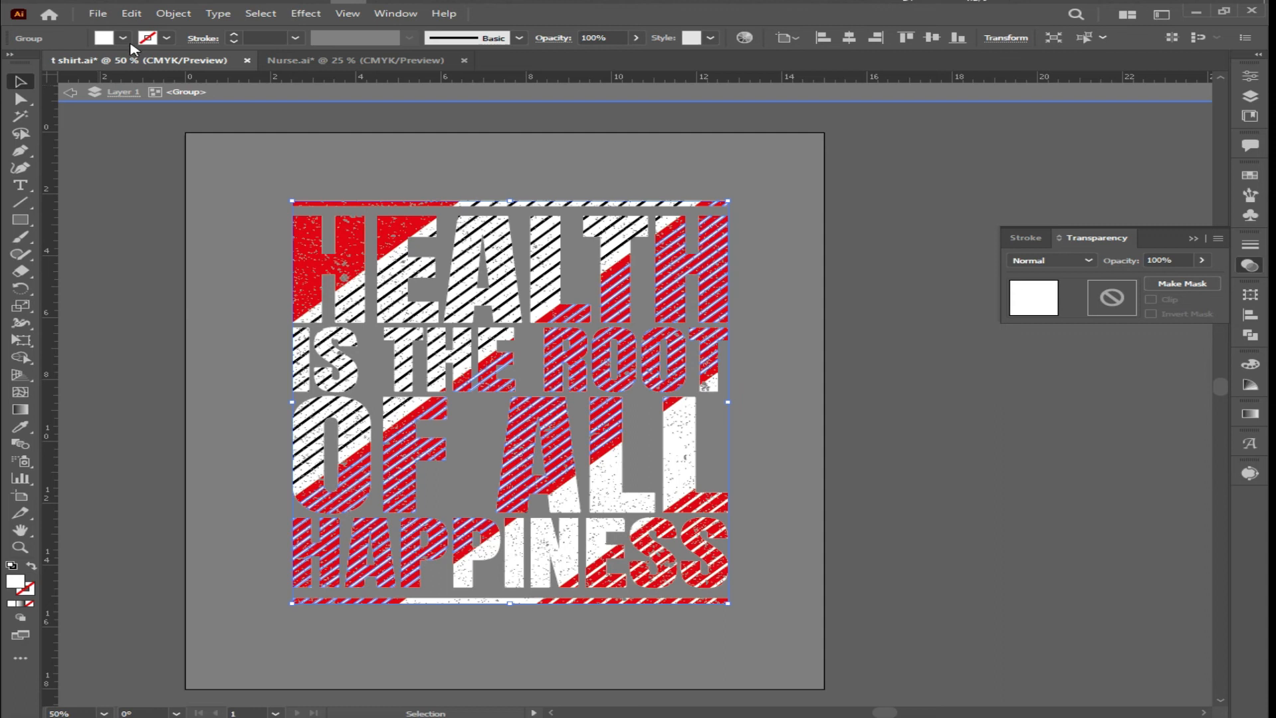
{"action": "left_click", "coordinate": [123, 39]}
{"action": "left_click", "coordinate": [56, 64]}
{"action": "left_click", "coordinate": [824, 285]}
{"action": "double_click", "coordinate": [811, 310]}
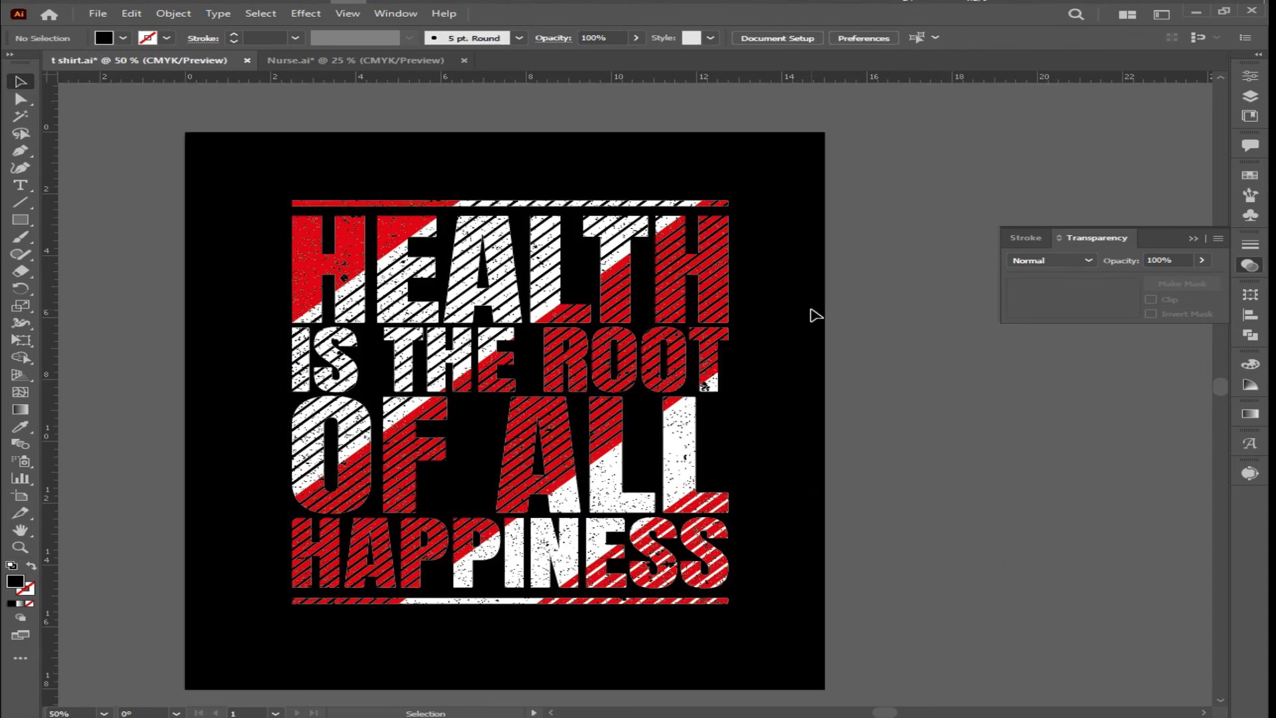
Step: Check the finished lettering up close and as a whole, and save the T-shirt document
{"action": "scroll", "coordinate": [816, 315], "scroll_direction": "down", "scroll_amount": 2}
{"action": "scroll", "coordinate": [798, 362], "scroll_direction": "up", "scroll_amount": 1}
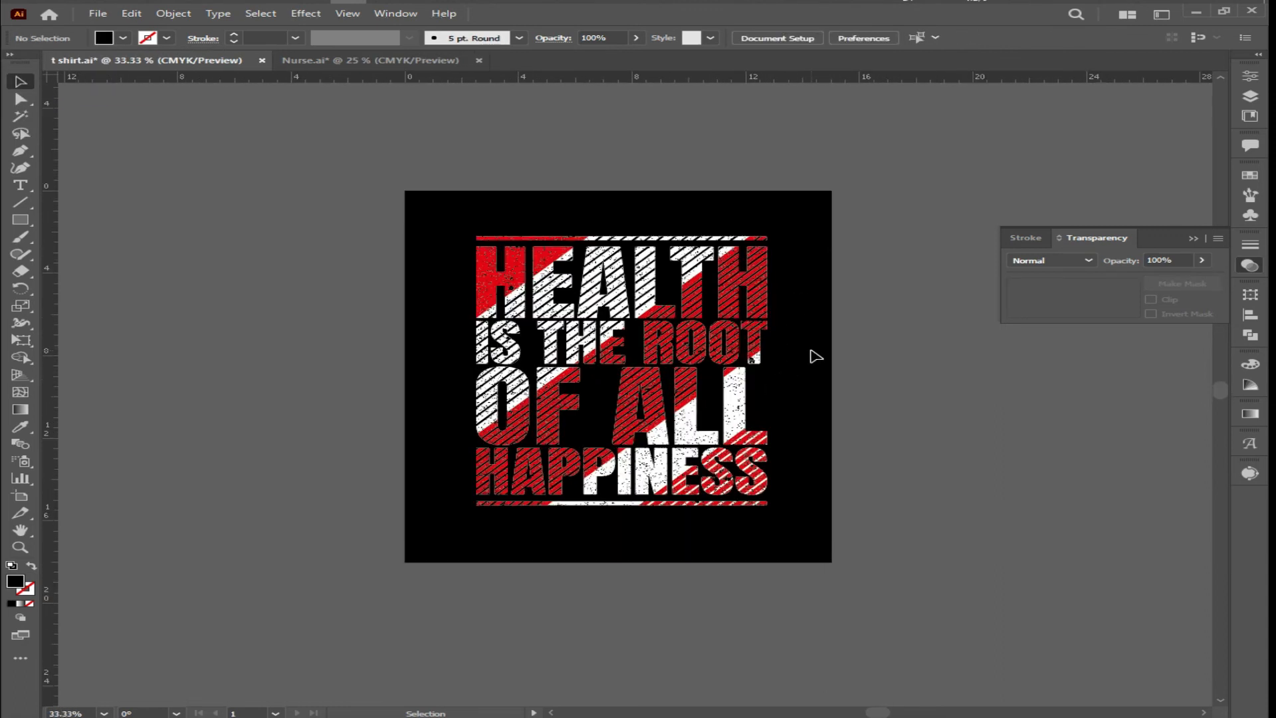
{"action": "scroll", "coordinate": [816, 357], "scroll_direction": "up", "scroll_amount": 2}
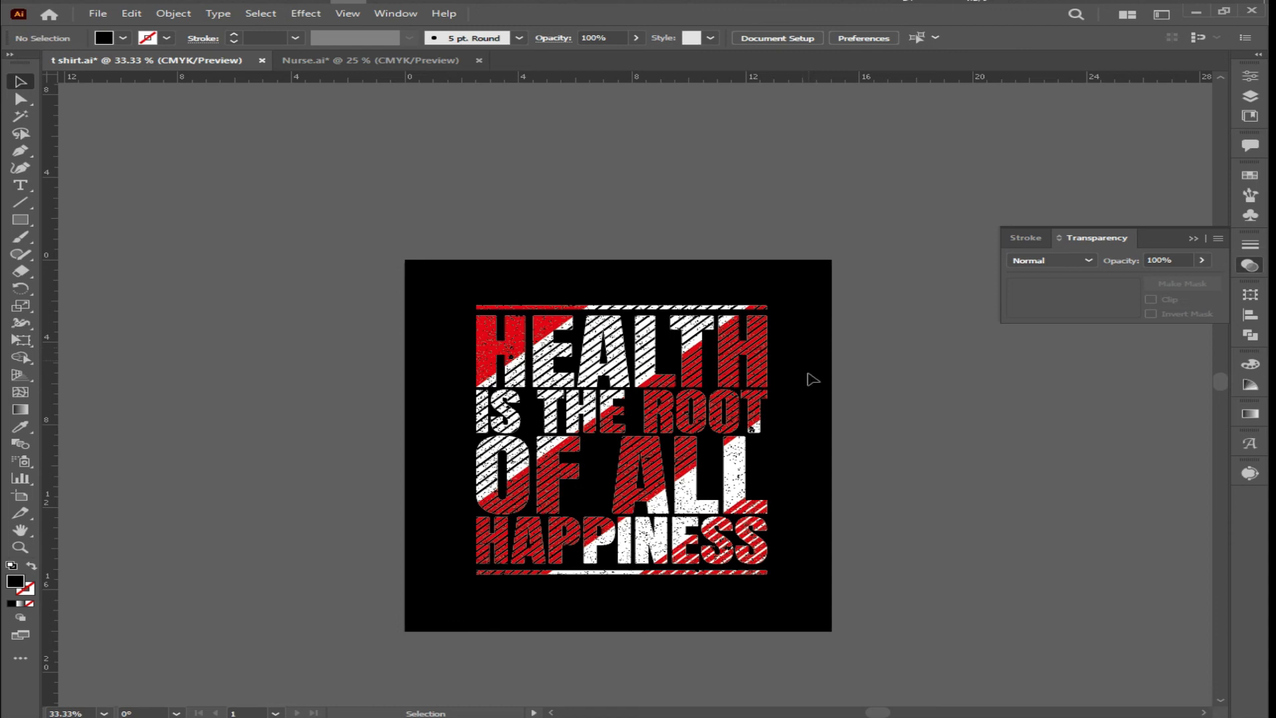
{"action": "left_click", "coordinate": [759, 493]}
{"action": "scroll", "coordinate": [817, 425], "scroll_direction": "up", "scroll_amount": 2}
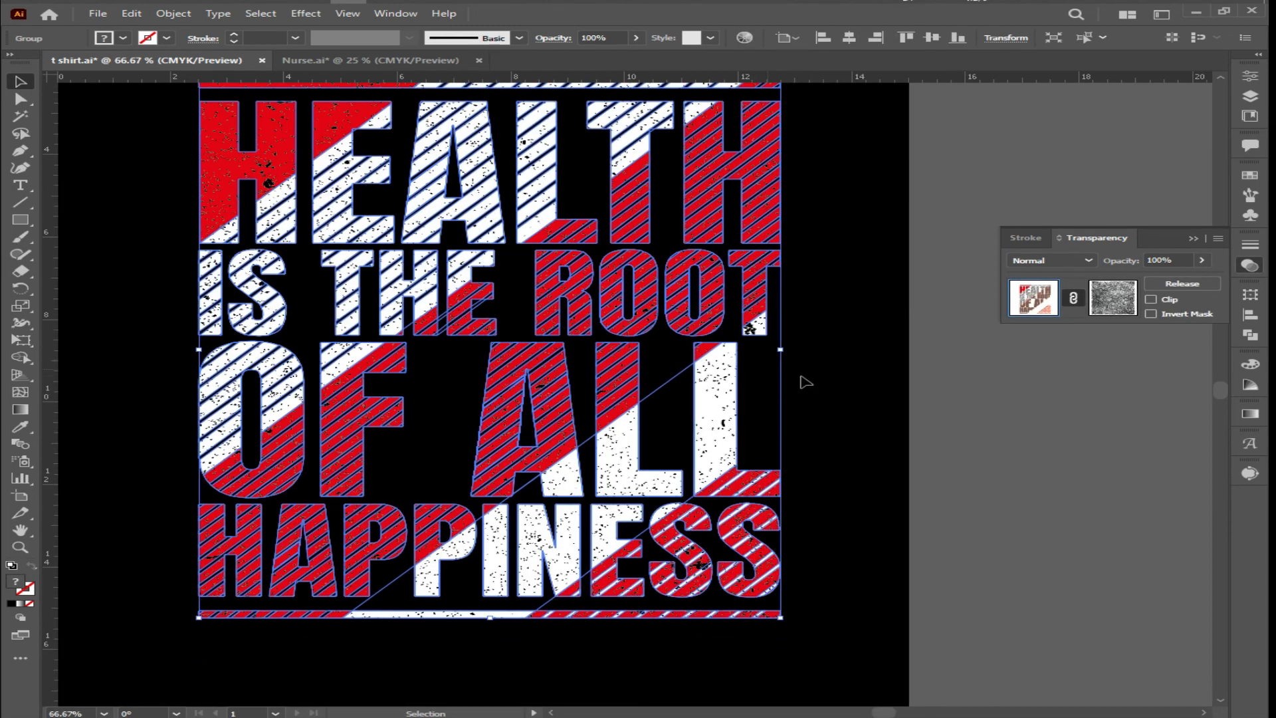
{"action": "left_click", "coordinate": [806, 382]}
{"action": "scroll", "coordinate": [849, 378], "scroll_direction": "down", "scroll_amount": 4}
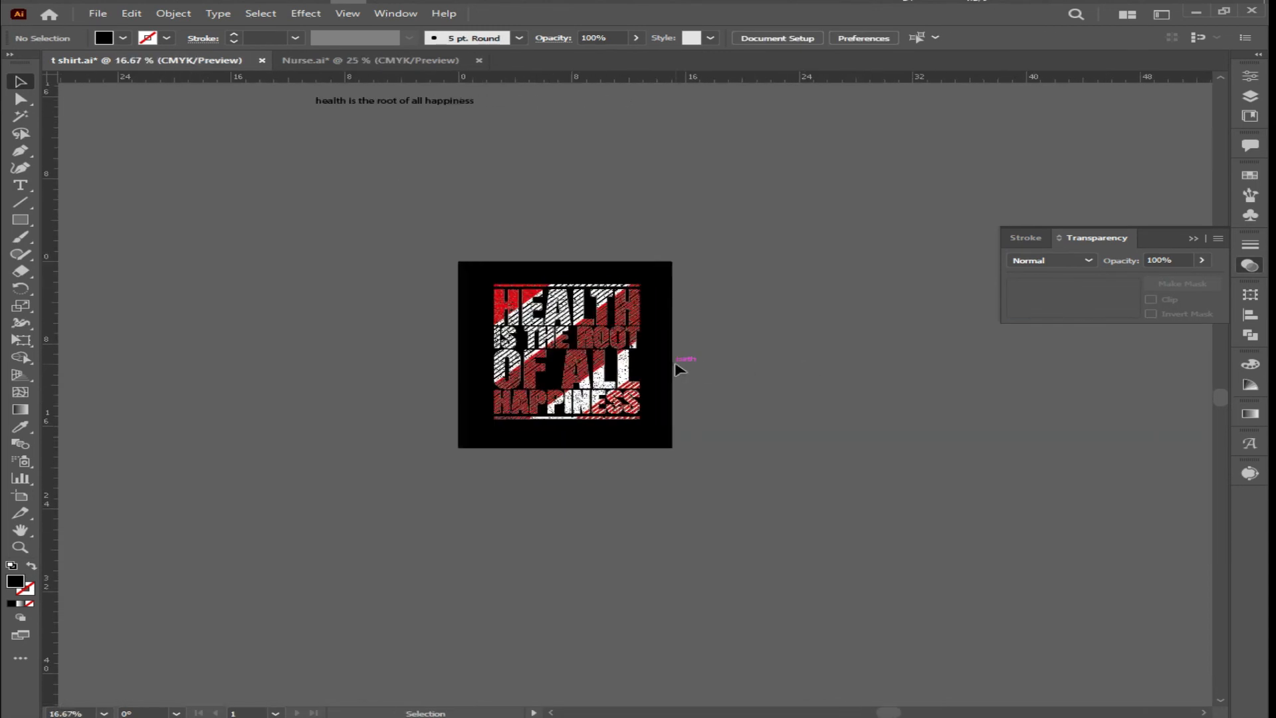
{"action": "key", "text": "ctrl+s"}
Step: Switch to Photoshop, open the design smart object of T-Shirt Mock-Up Front.psd and place the Illustrator lettering in it
{"action": "scroll", "coordinate": [610, 295], "scroll_direction": "up", "scroll_amount": 2}
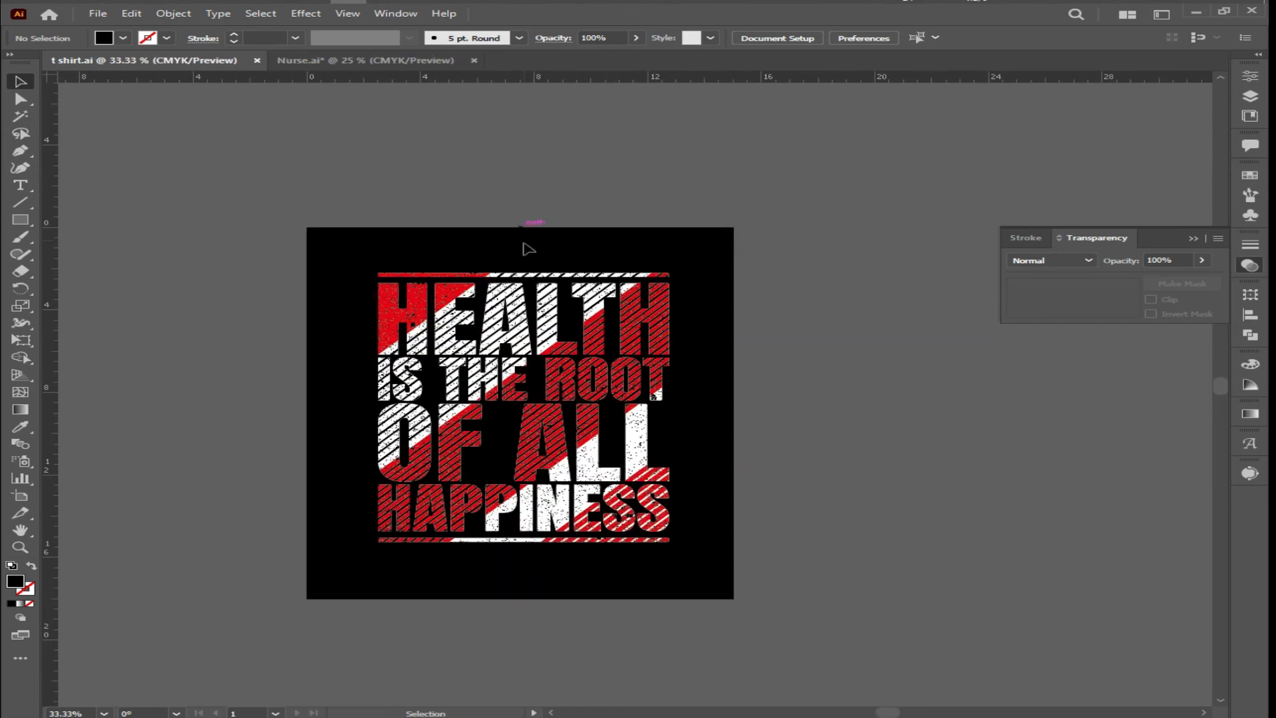
{"action": "left_click", "coordinate": [385, 2]}
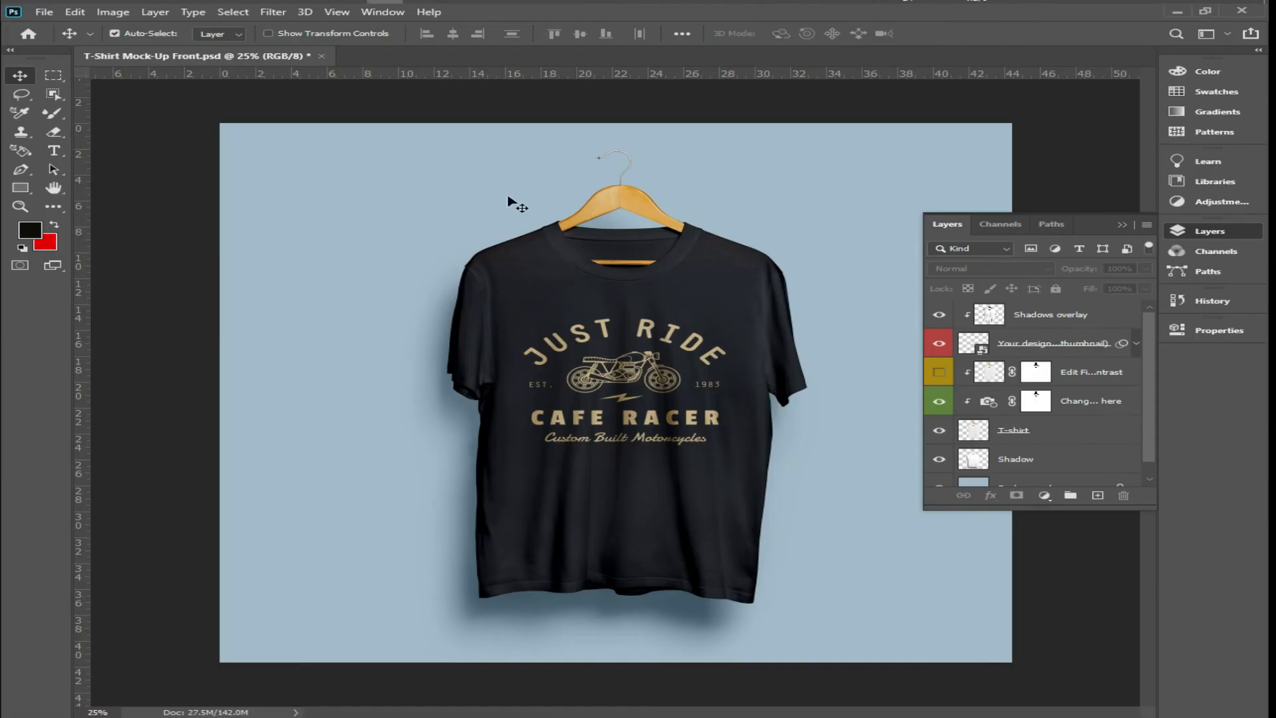
{"action": "double_click", "coordinate": [967, 359]}
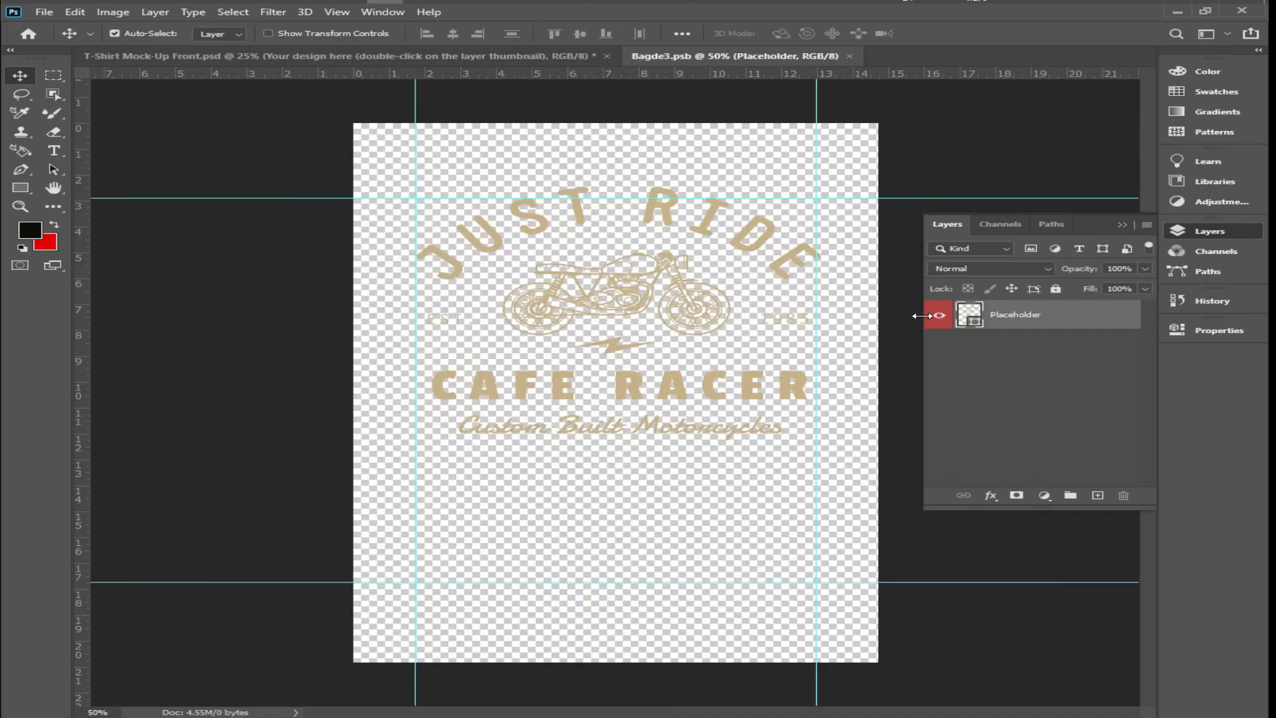
{"action": "key", "text": "alt+Tab"}
{"action": "left_click_drag", "start_coordinate": [498, 341], "coordinate": [623, 322]}
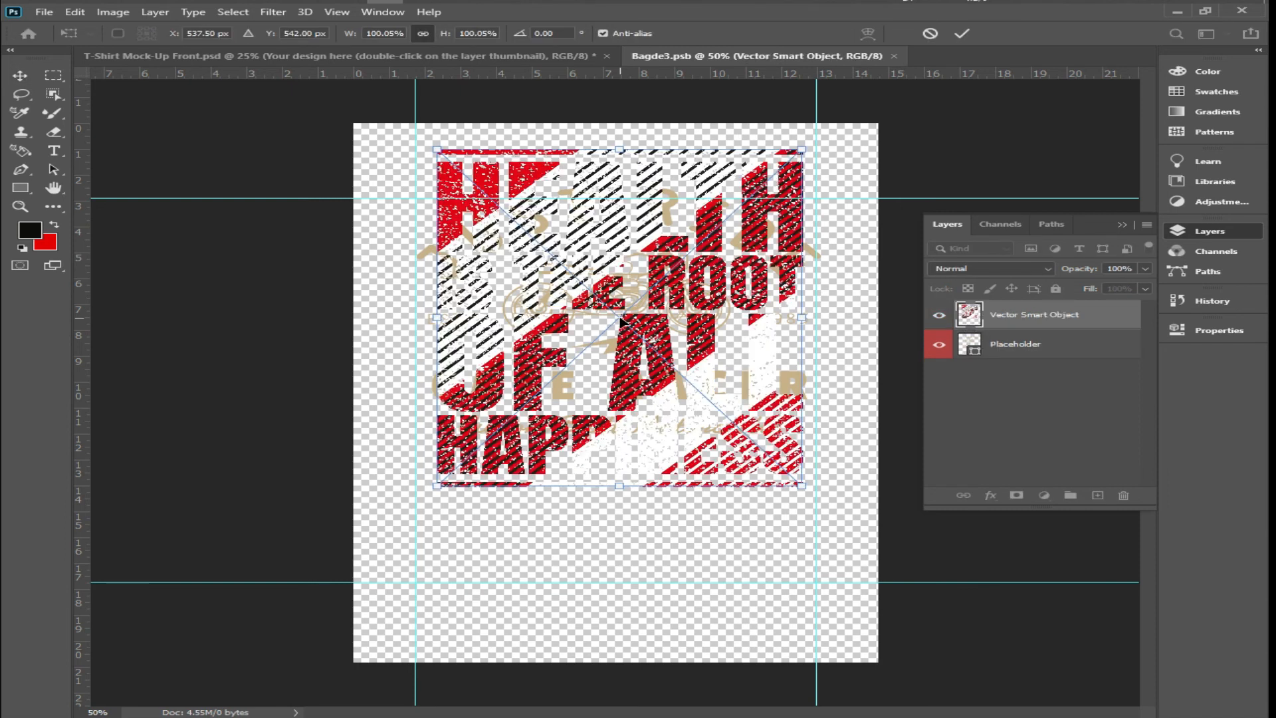
Step: Move the placed lettering down to Y 670 px and enlarge it proportionally to 107.49% so it nearly spans the vertical guides
{"action": "key", "text": "Down"}
{"action": "key", "text": "Down"}
{"action": "key", "text": "Down"}
{"action": "key", "text": "Down"}
{"action": "key", "text": "Down"}
{"action": "key", "text": "Down"}
{"action": "key", "text": "Down"}
{"action": "key", "text": "Down"}
{"action": "key", "text": "Down"}
{"action": "key", "text": "Down"}
{"action": "key", "text": "Down"}
{"action": "key", "text": "Down"}
{"action": "key", "text": "Down"}
{"action": "key", "text": "Down"}
{"action": "key", "text": "Down"}
{"action": "key", "text": "Down"}
{"action": "key", "text": "Down"}
{"action": "key", "text": "Down"}
{"action": "key", "text": "Down"}
{"action": "key", "text": "Down"}
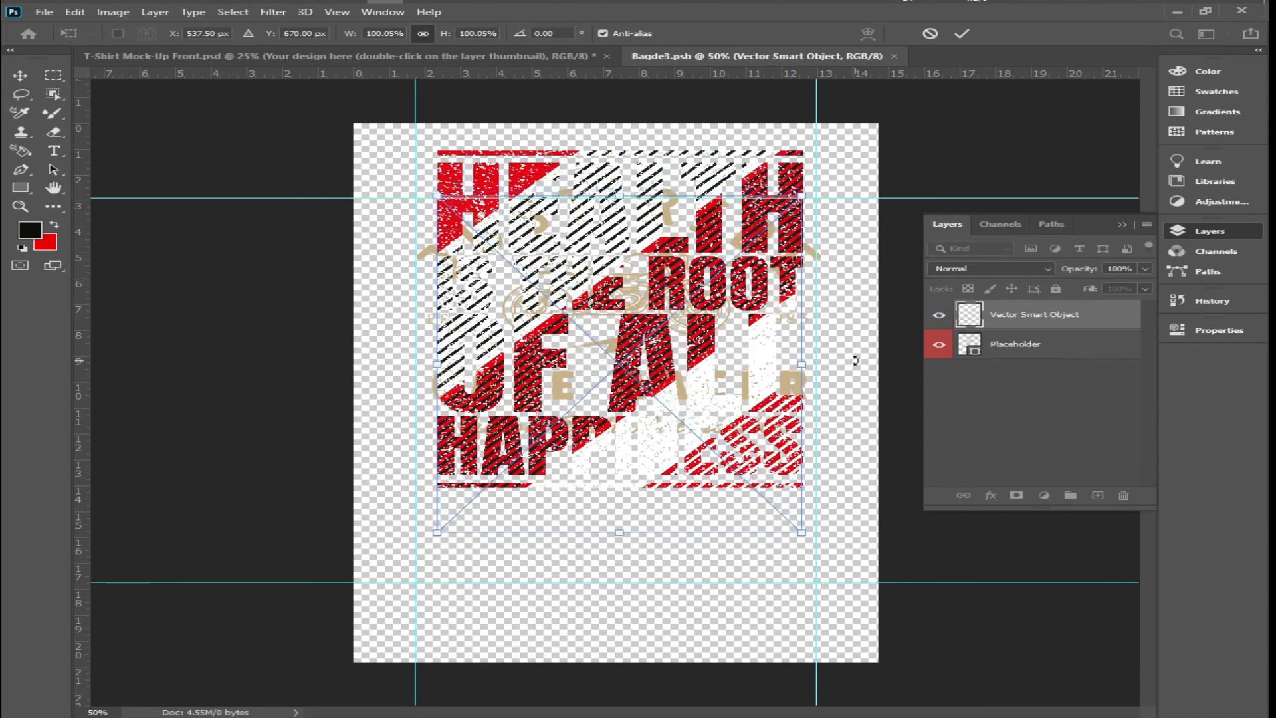
{"action": "mouse_move", "coordinate": [802, 534]}
{"action": "left_mouse_down"}
{"action": "mouse_move", "coordinate": [816, 532]}
{"action": "mouse_move", "coordinate": [816, 547]}
{"action": "left_mouse_up"}
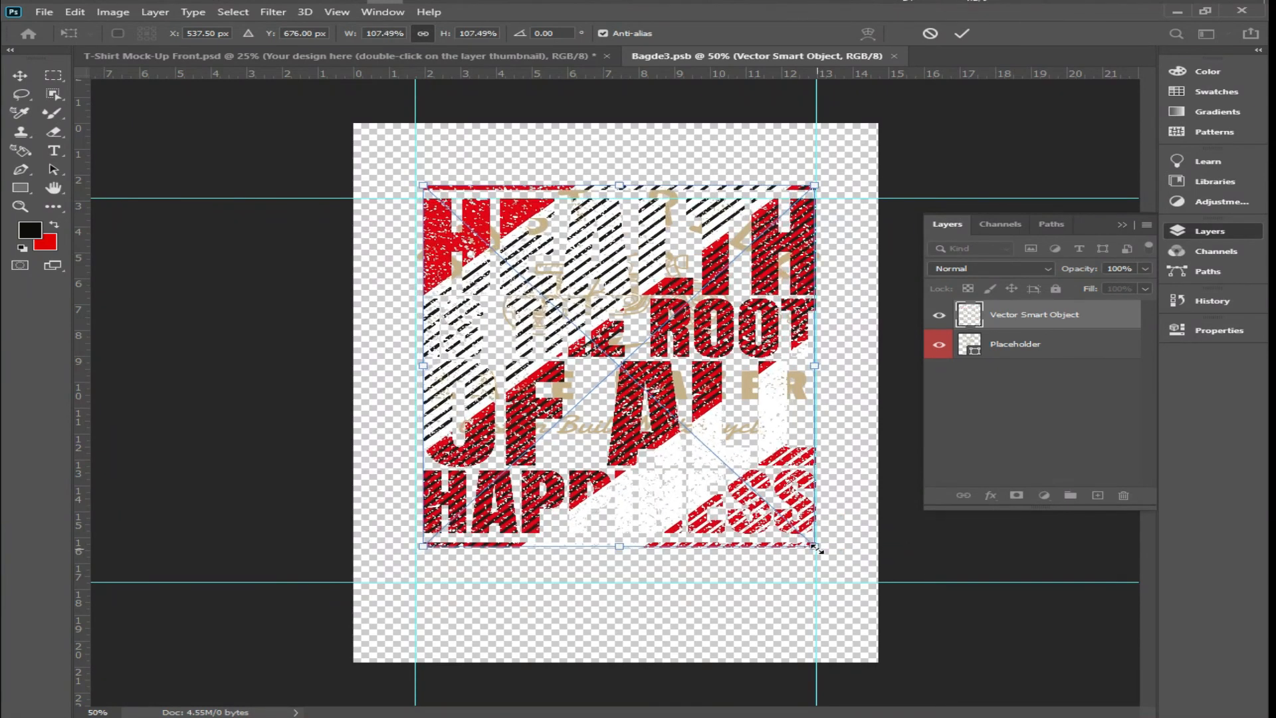
Step: Shift the enlarged lettering left to X 531.5 px and slightly up, and commit its placement
{"action": "key", "text": "Left"}
{"action": "key", "text": "Left"}
{"action": "key", "text": "Left"}
{"action": "key", "text": "Up"}
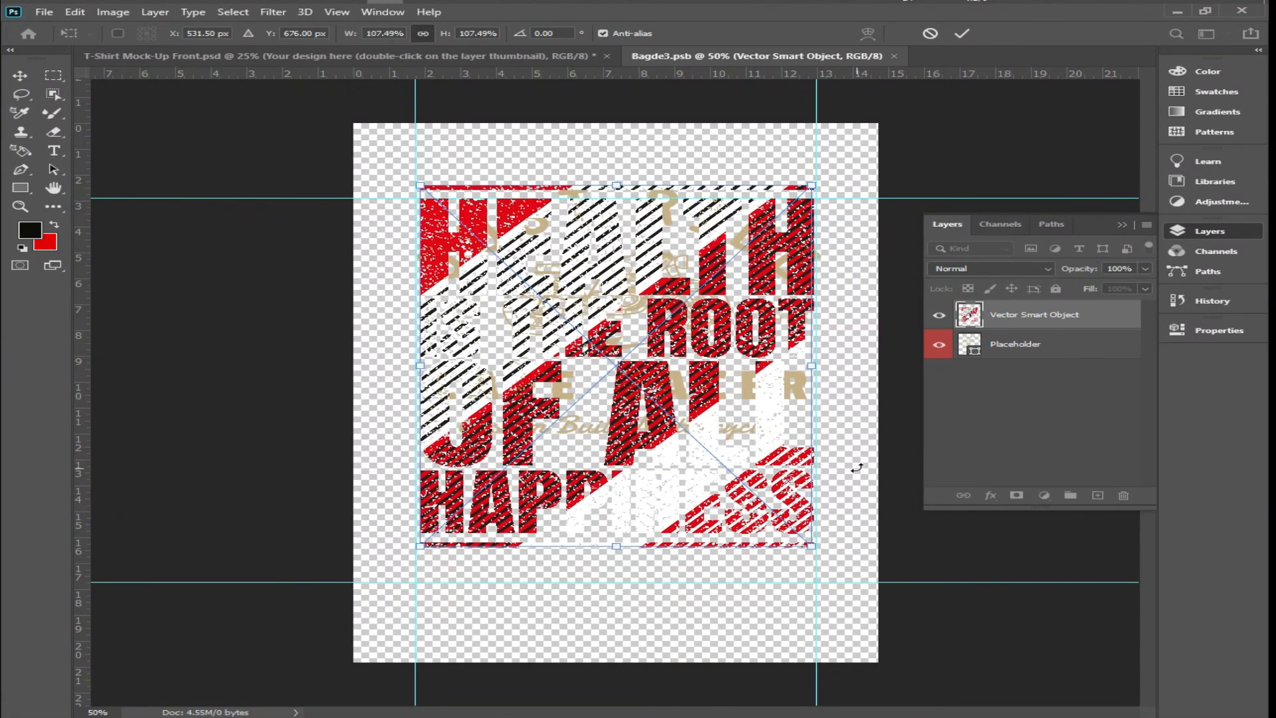
{"action": "key", "text": "shift+Up"}
{"action": "key", "text": "Up"}
{"action": "key", "text": "Up"}
{"action": "key", "text": "Up"}
{"action": "key", "text": "Up"}
{"action": "key", "text": "Return"}
Step: Hide the Placeholder layer, and save and close the smart object to update the T-shirt mock-up
{"action": "key", "text": "ctrl+w"}
{"action": "key", "text": "Return"}
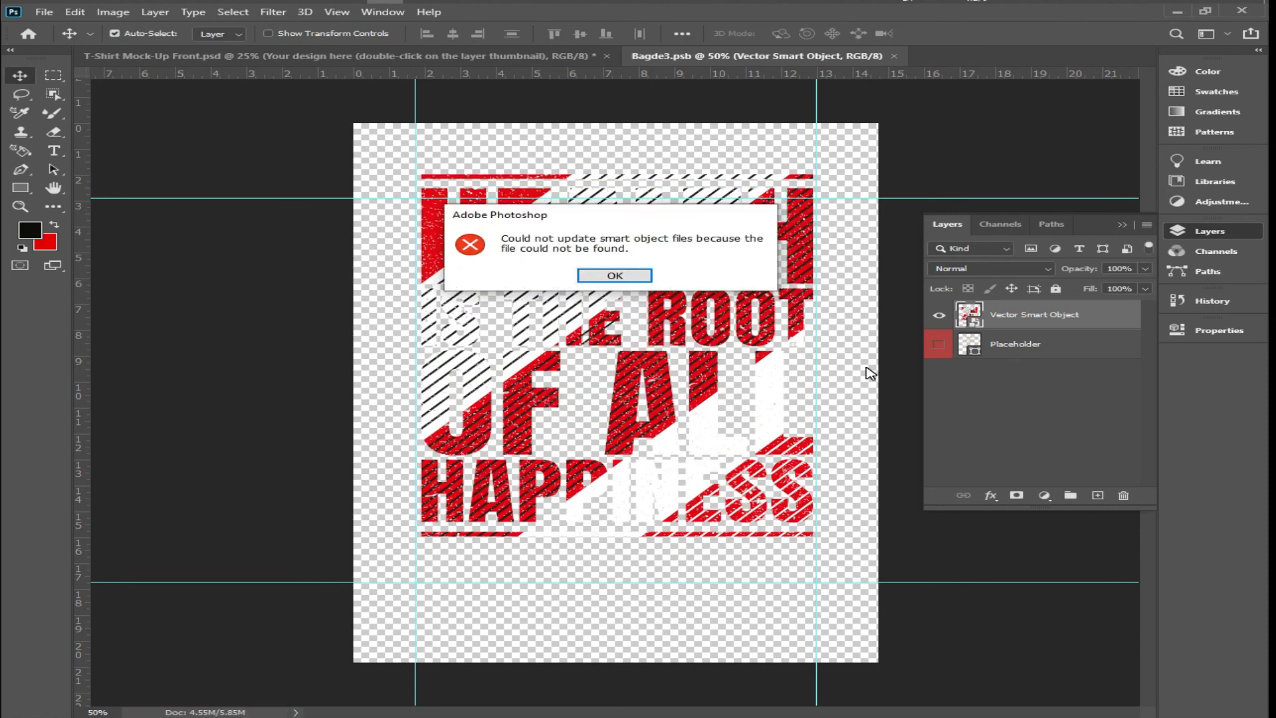
{"action": "left_click", "coordinate": [607, 277]}
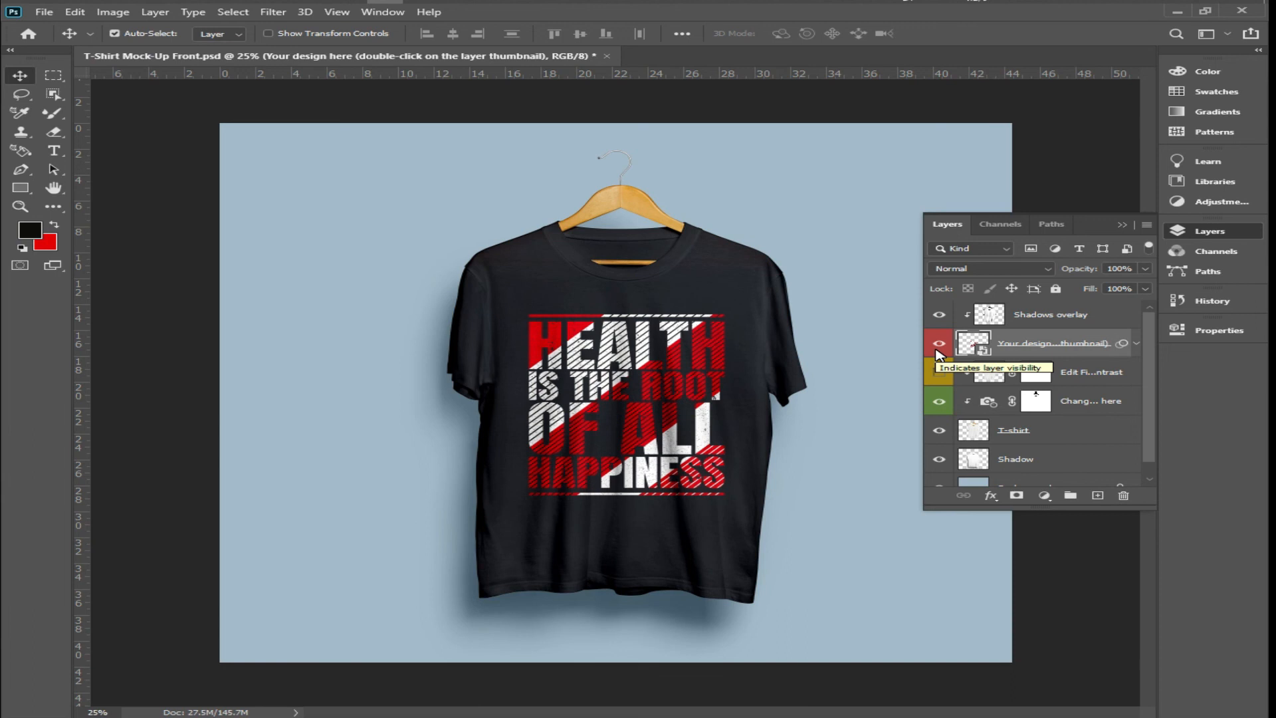
Step: Reopen the design smart object, scale the lettering down to 93.43%, and save and close it to update the mock-up
{"action": "double_click", "coordinate": [974, 345]}
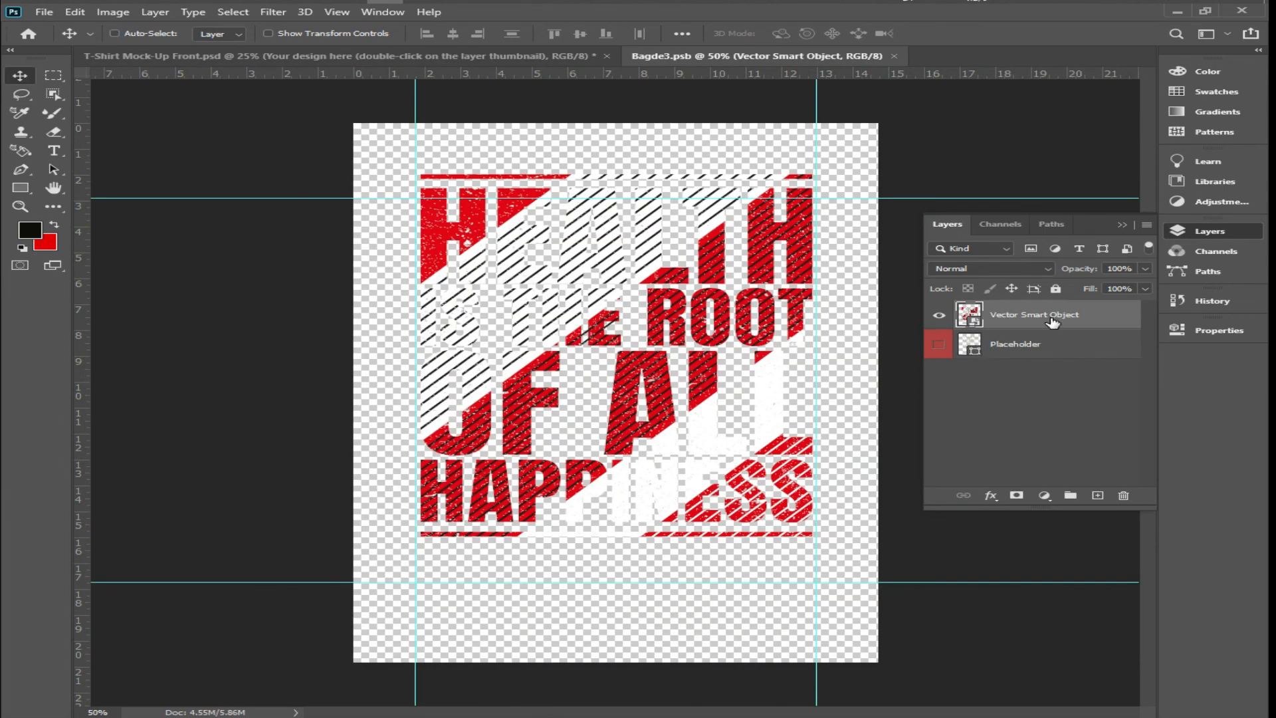
{"action": "key", "text": "ctrl+t"}
{"action": "left_click_drag", "start_coordinate": [812, 536], "coordinate": [785, 513]}
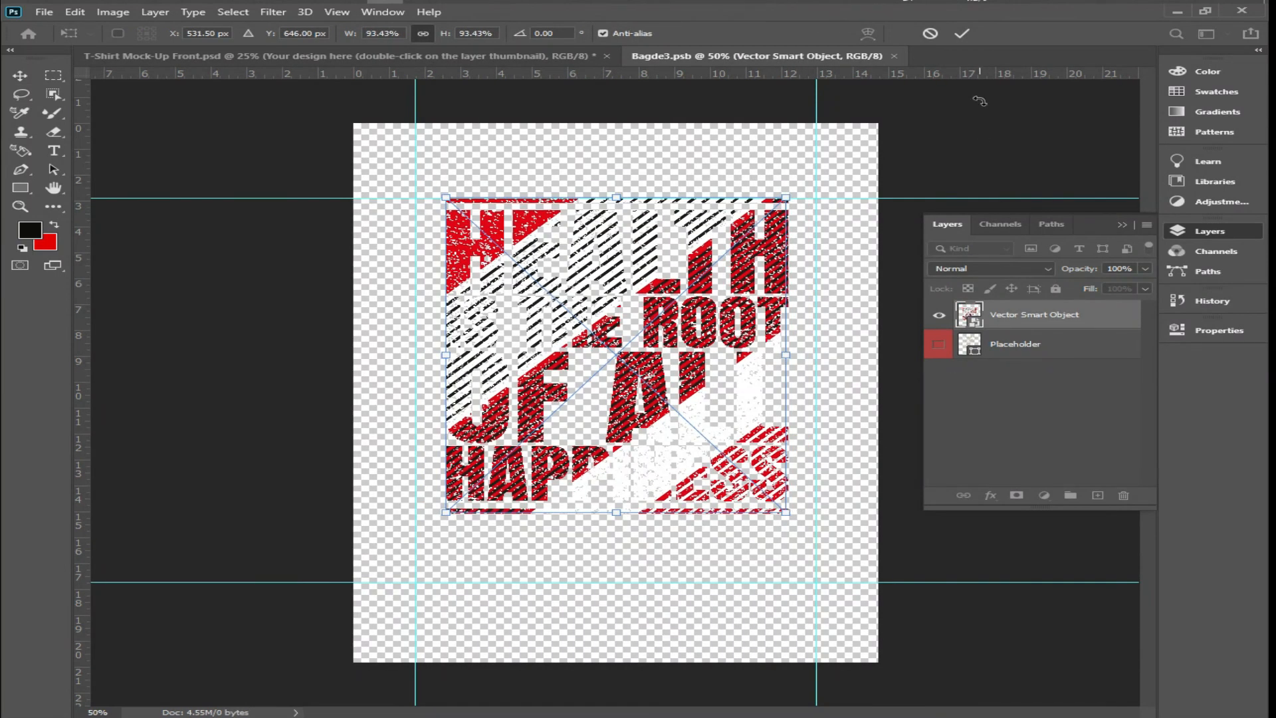
{"action": "key", "text": "Return"}
{"action": "left_click", "coordinate": [894, 56]}
{"action": "key", "text": "Return"}
{"action": "key", "text": "Return"}
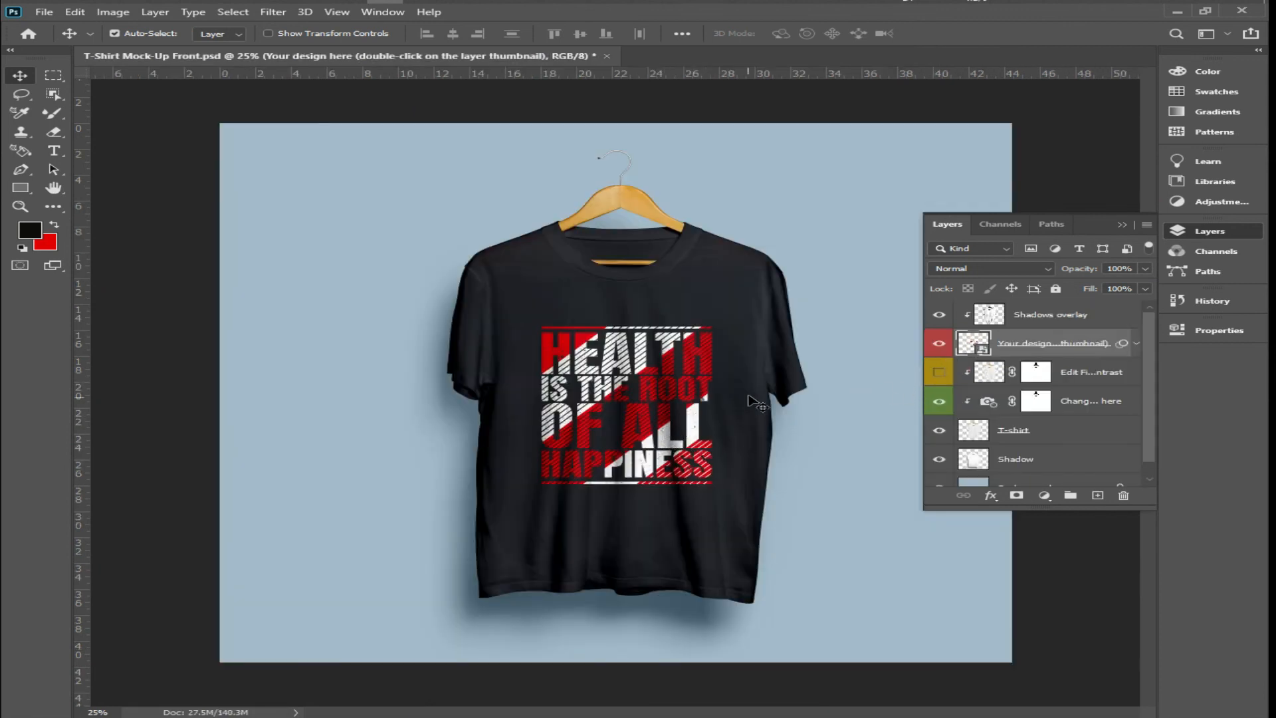
Step: Examine the printed design on the T-shirt mock-up up close and as a whole
{"action": "scroll", "coordinate": [671, 397], "scroll_direction": "up", "scroll_amount": 18}
{"action": "scroll", "coordinate": [781, 358], "scroll_direction": "down", "scroll_amount": 8}
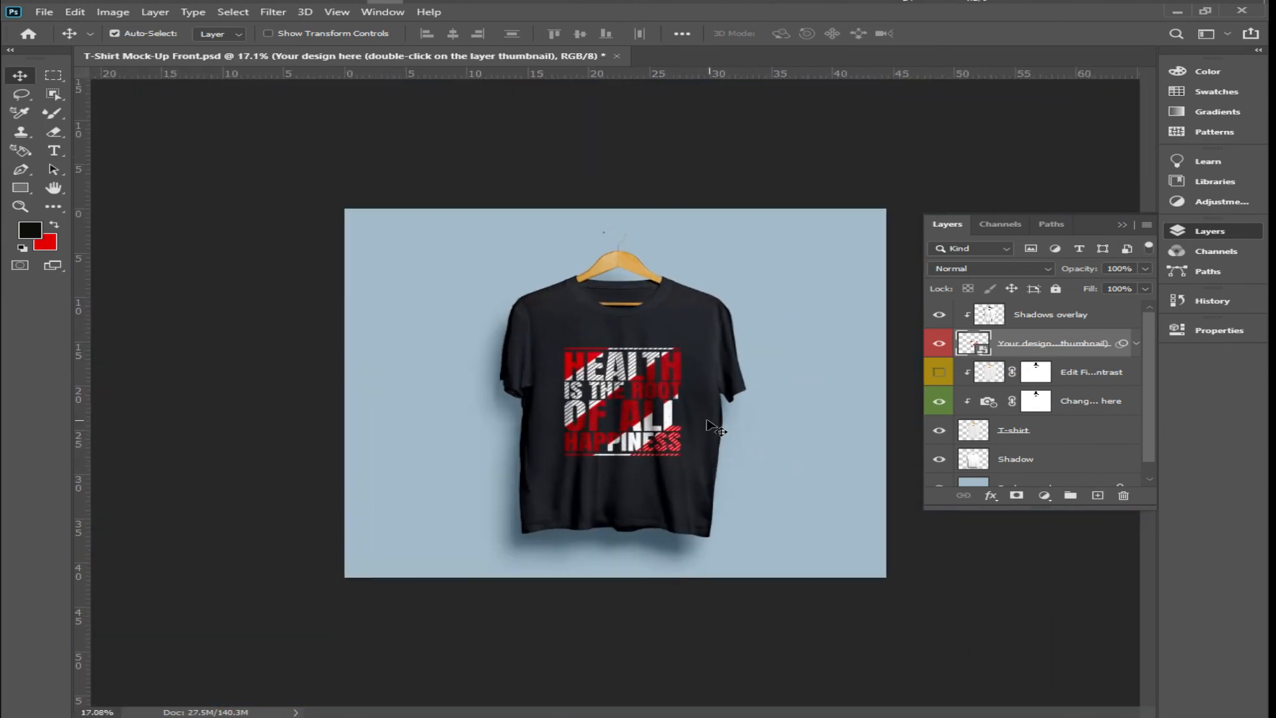
{"action": "scroll", "coordinate": [830, 313], "scroll_direction": "up", "scroll_amount": 2}
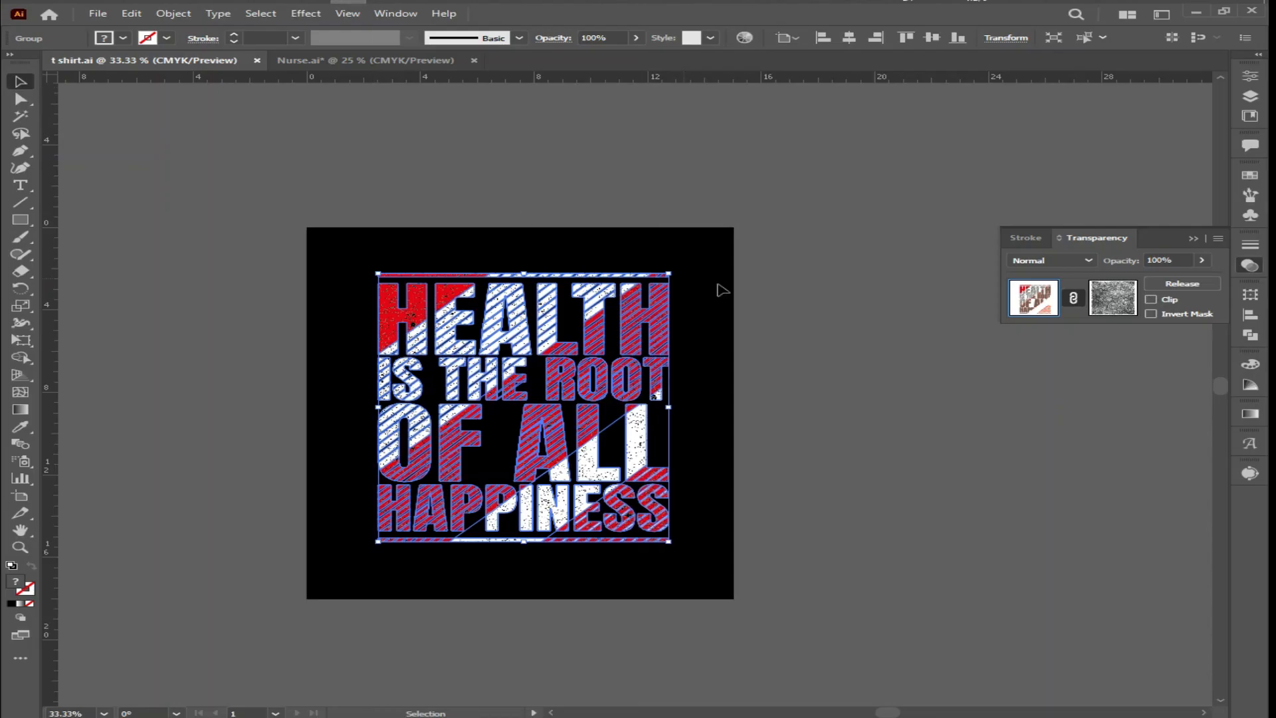
Step: Switch to Illustrator, deselect the lettering, and examine its stripes and grunge texture up close and as a whole
{"action": "key", "text": "ctrl+shift+a"}
{"action": "scroll", "coordinate": [589, 371], "scroll_direction": "up", "scroll_amount": 5}
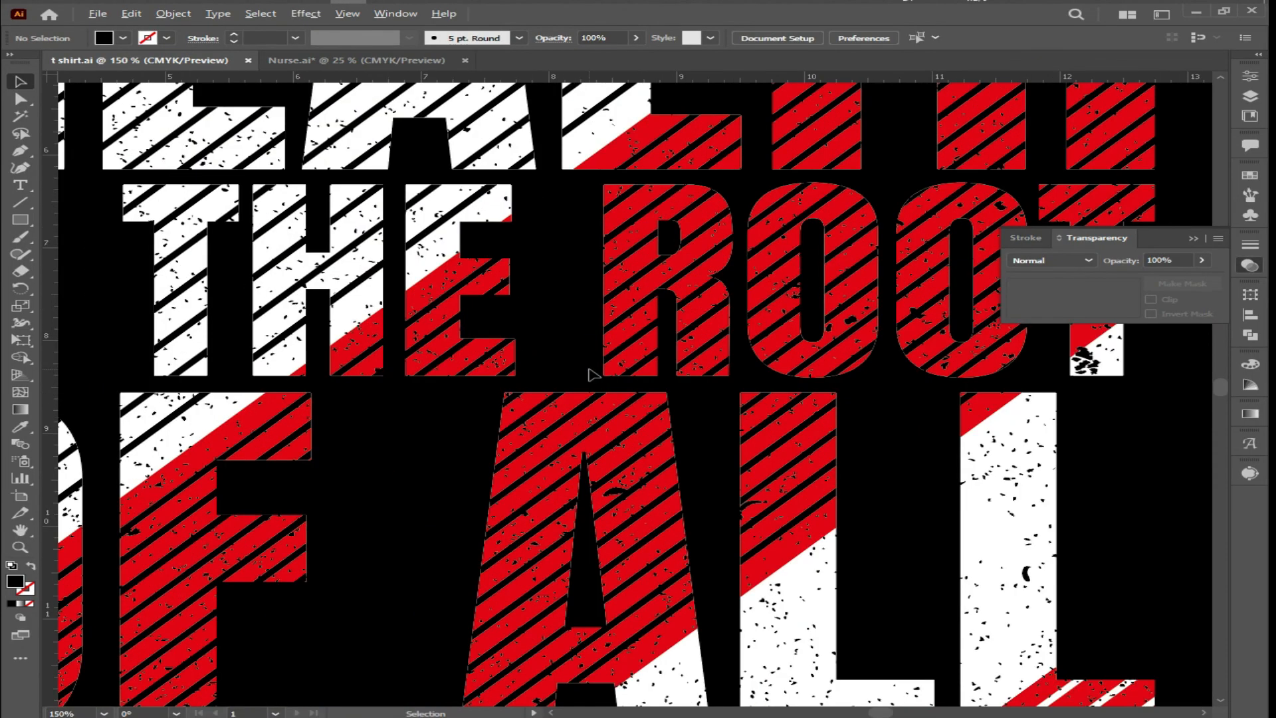
{"action": "scroll", "coordinate": [594, 374], "scroll_direction": "down", "scroll_amount": 4}
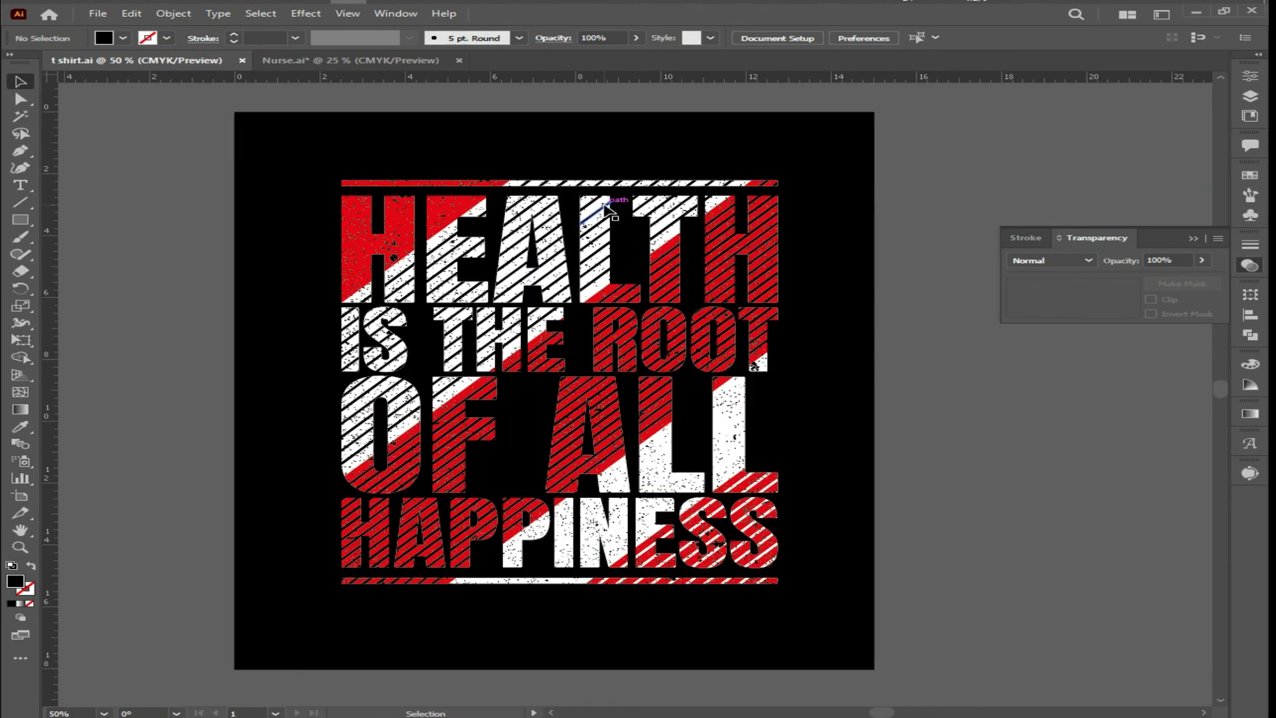